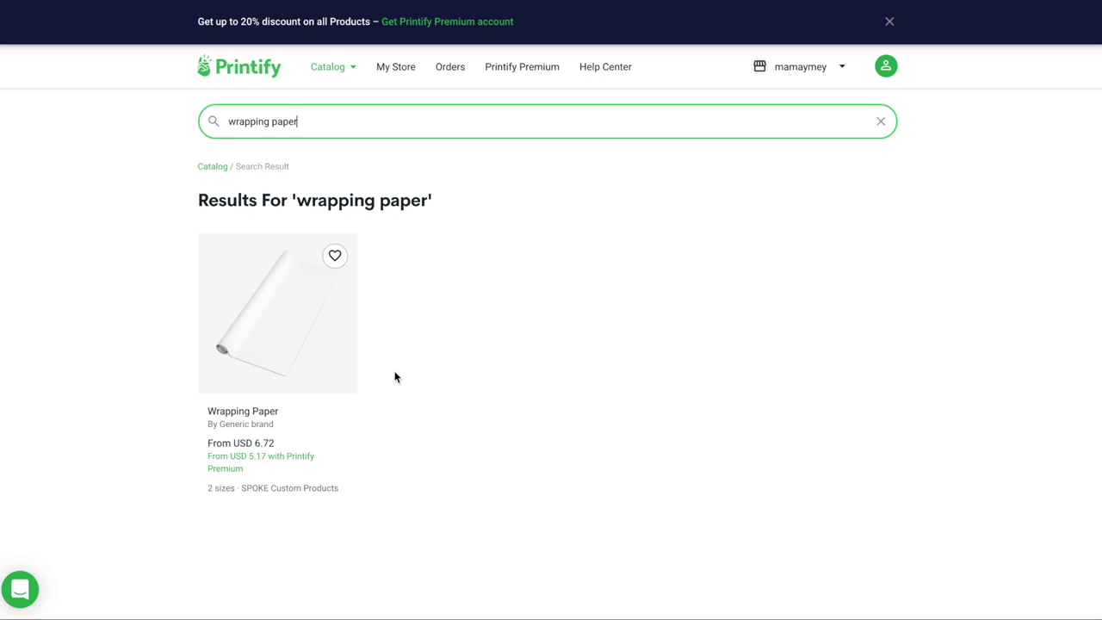
Step: Open the Wrapping Paper product from the search results and look through its sample images
click(284, 338)
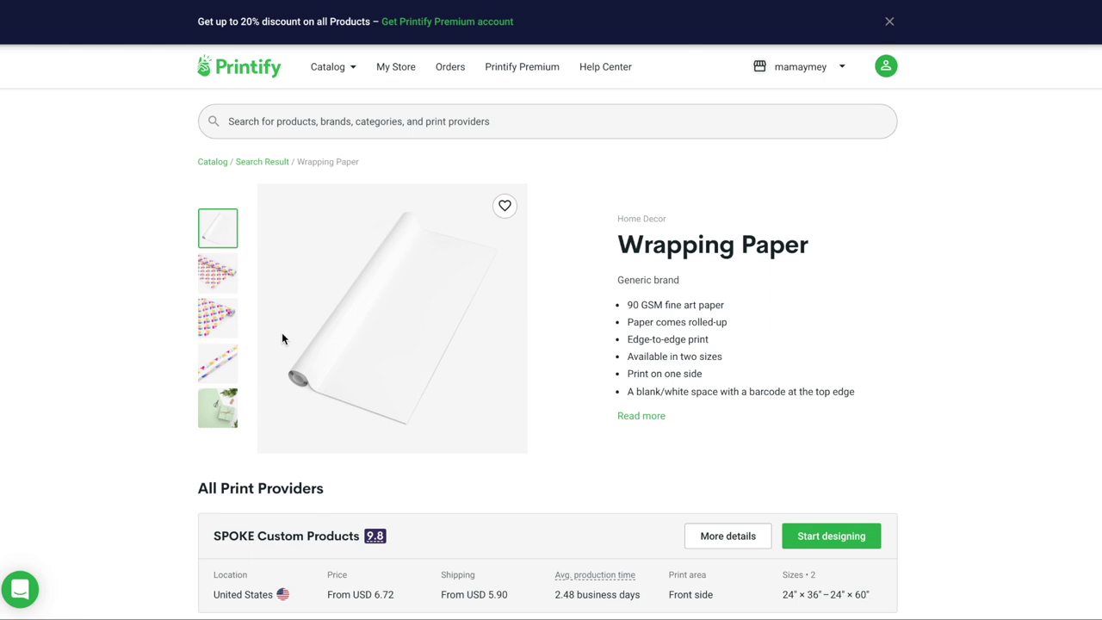
click(225, 272)
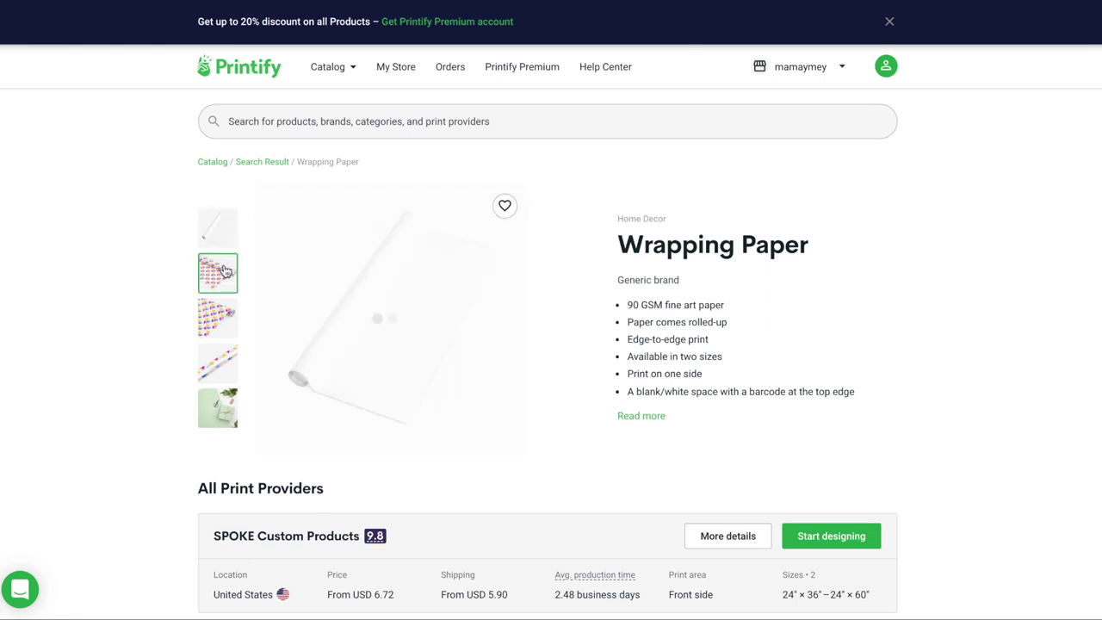
click(225, 322)
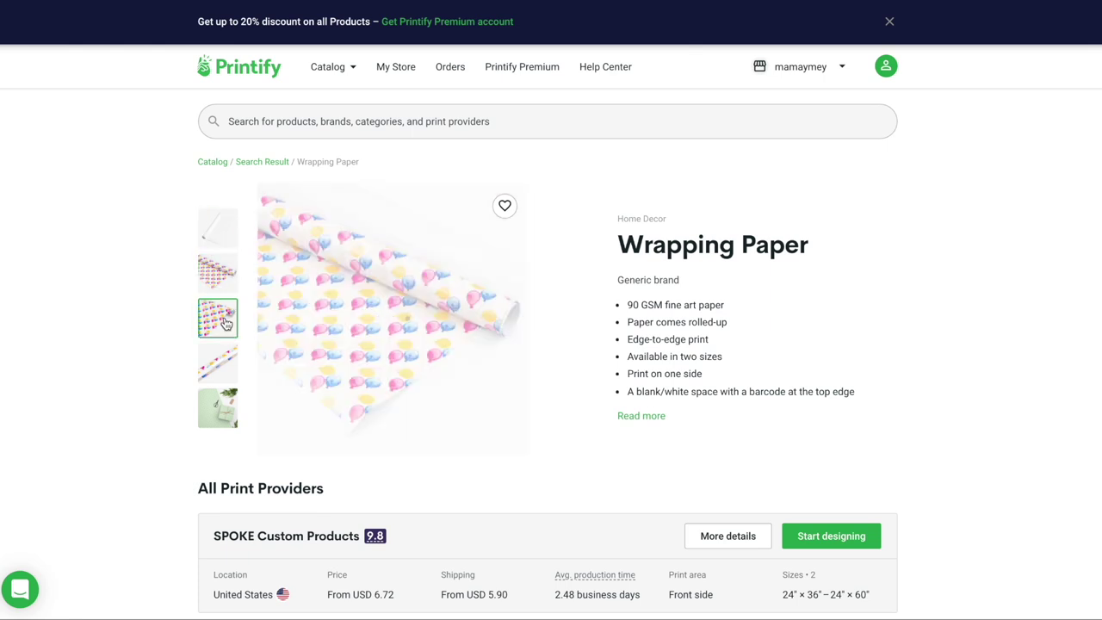
click(214, 405)
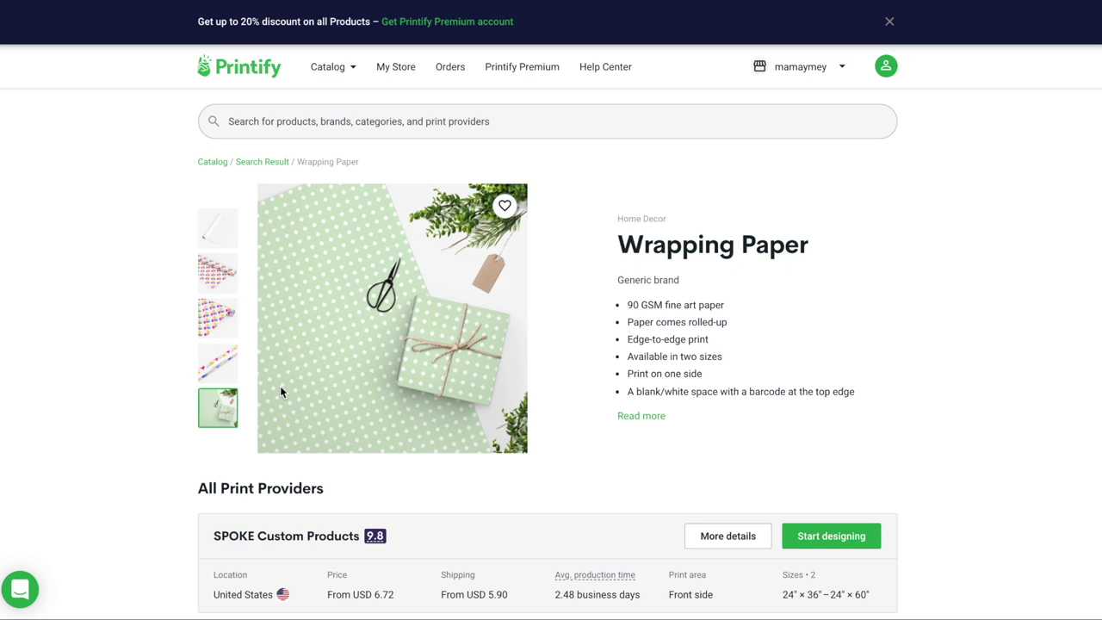
Step: Examine the wrapping paper's print provider details, available sizes, description and key features
scroll(697, 308, down, 1)
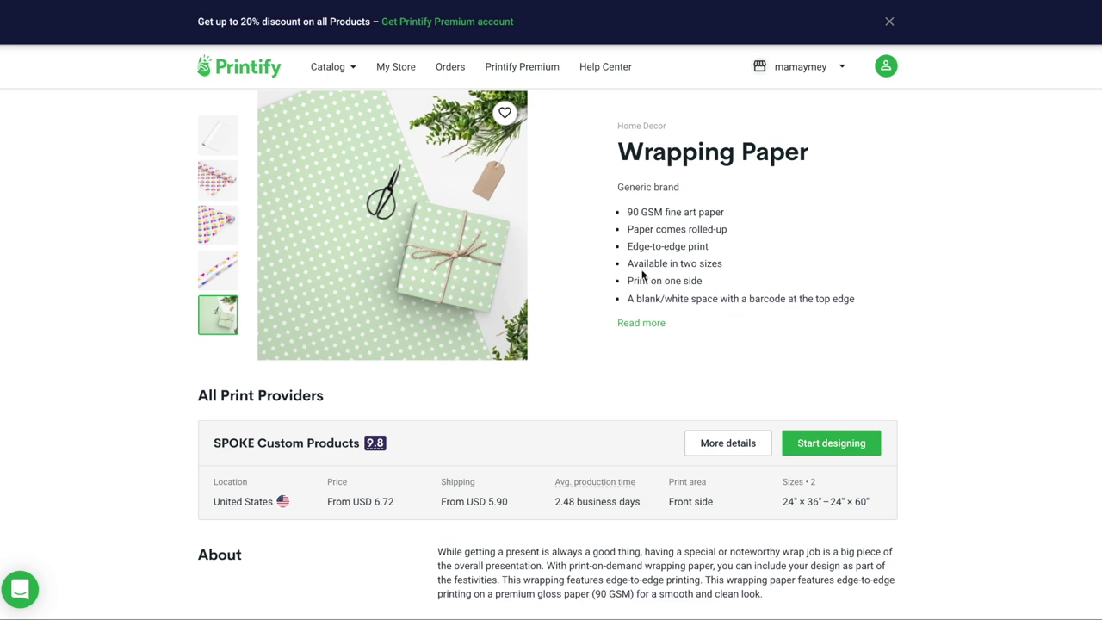
scroll(577, 234, down, 2)
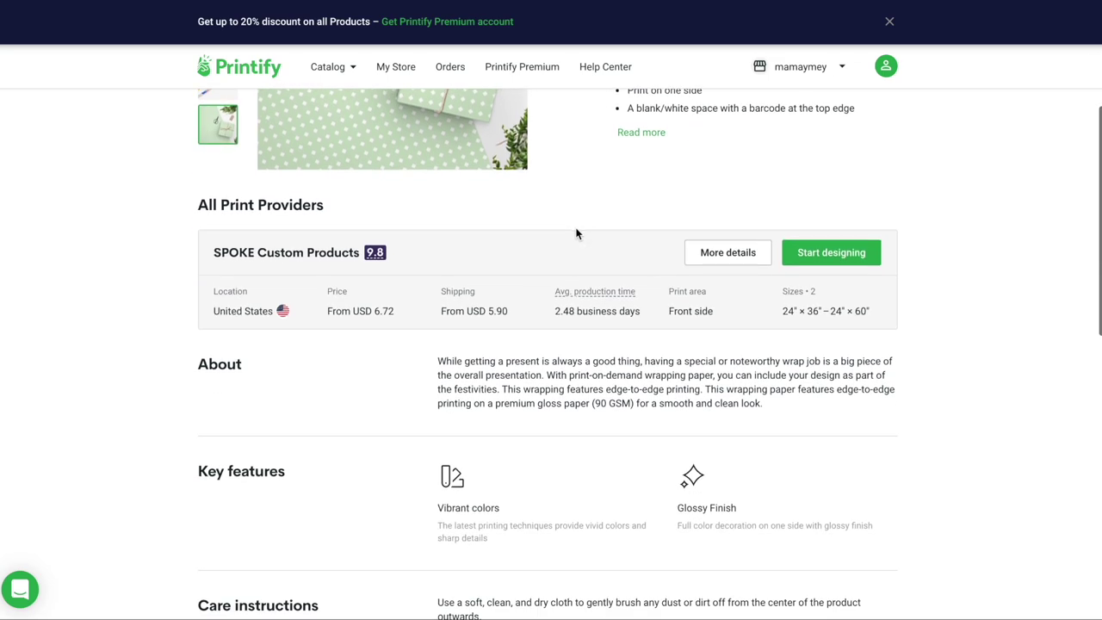
scroll(575, 233, down, 2)
scroll(576, 233, up, 2)
click(807, 299)
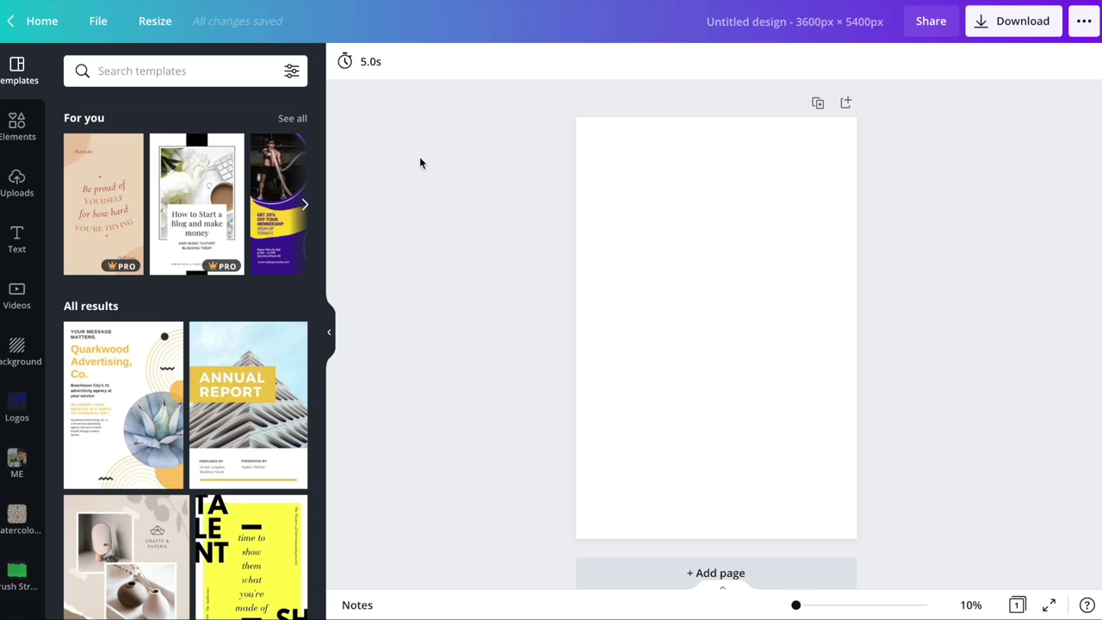
Step: Add the uploaded red-hatted gnome with braids to the blank 3600 x 5400 px Canva design
click(19, 185)
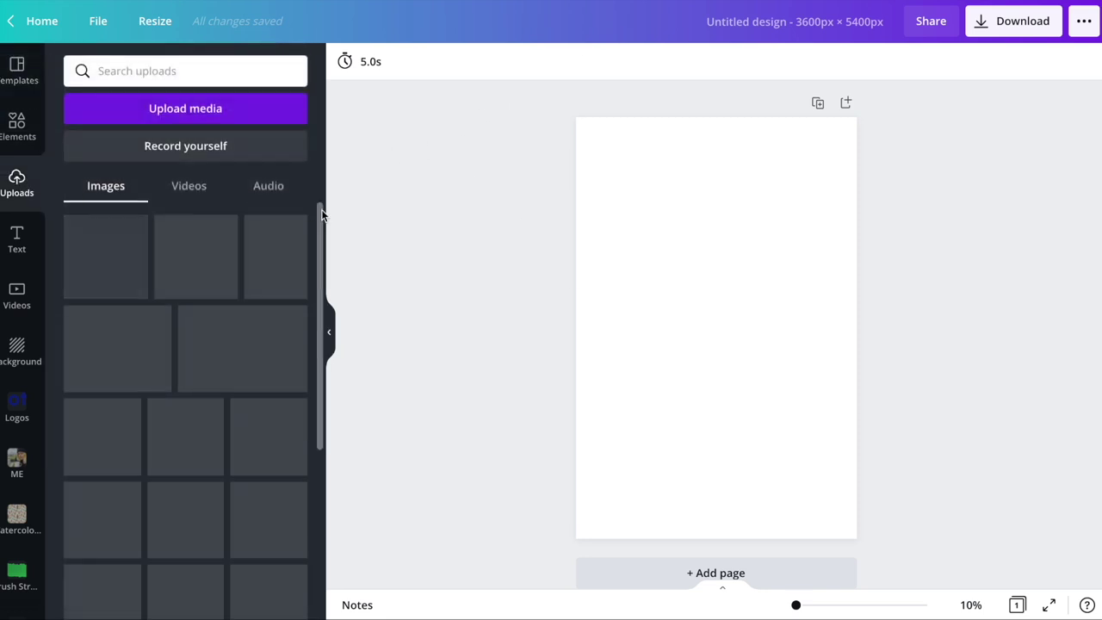
scroll(258, 299, down, 1)
scroll(257, 300, down, 5)
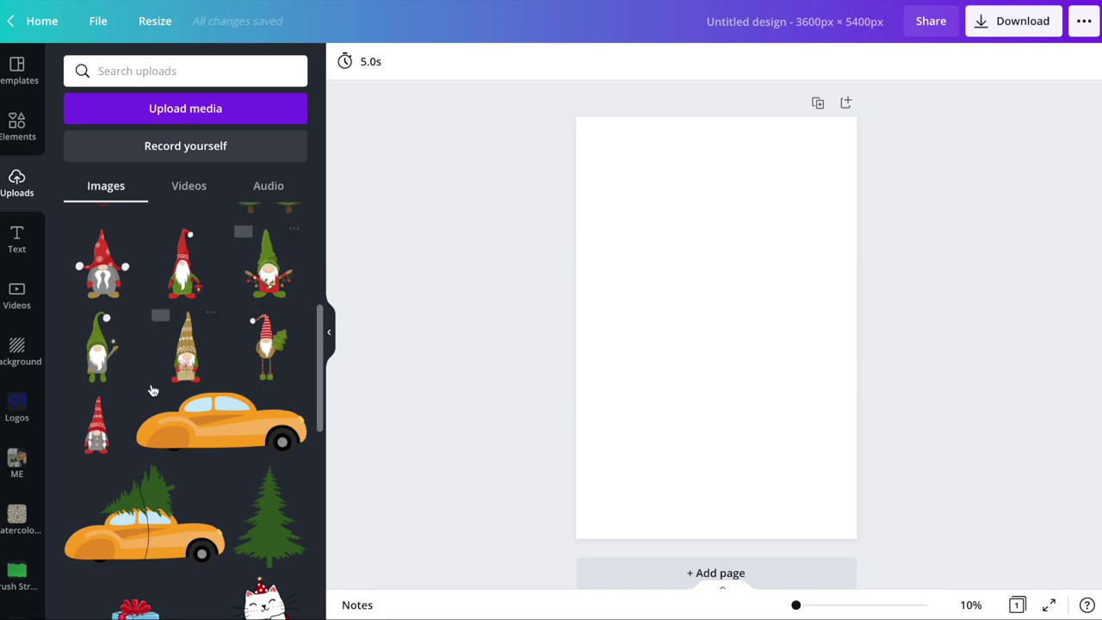
click(96, 438)
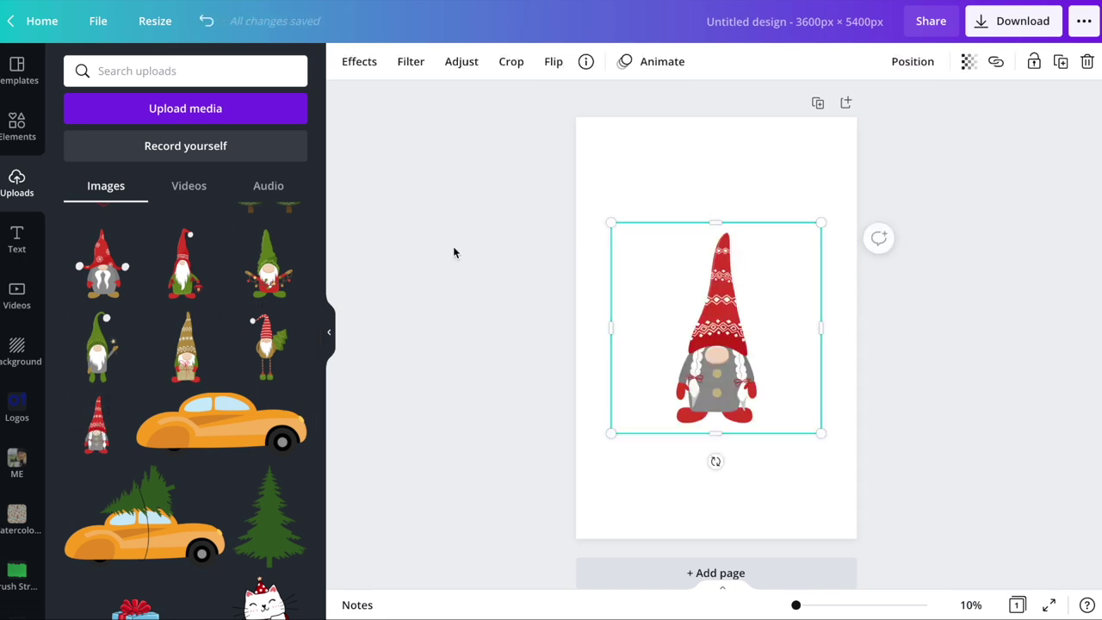
Step: Add the green-hatted gnome with the string of lights and place it in the page's upper-left area
drag(279, 279, 625, 226)
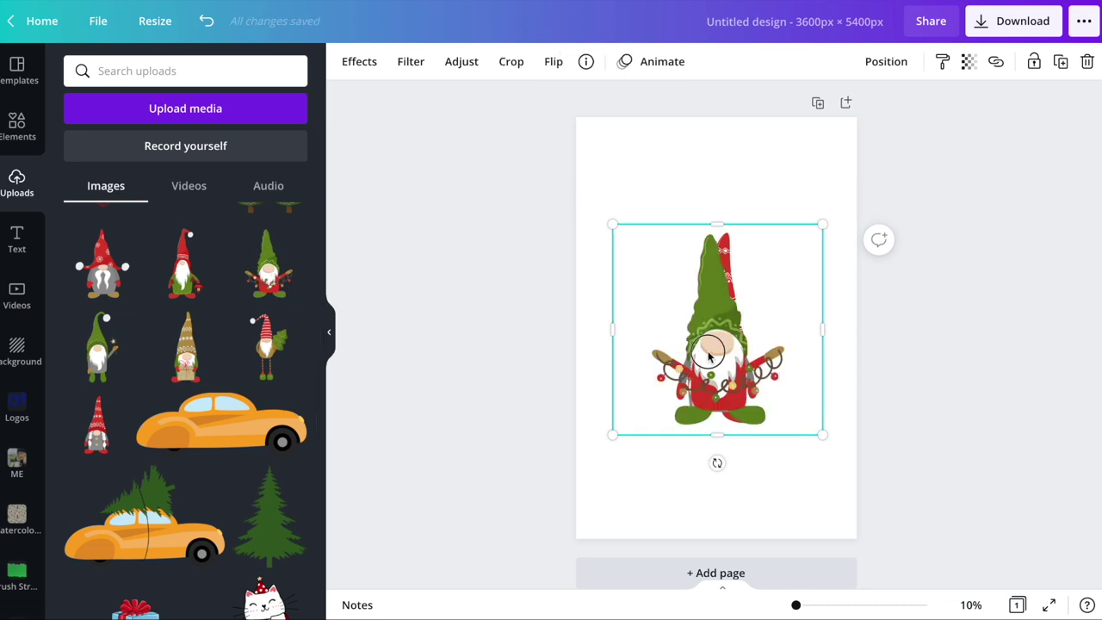
drag(709, 356, 635, 258)
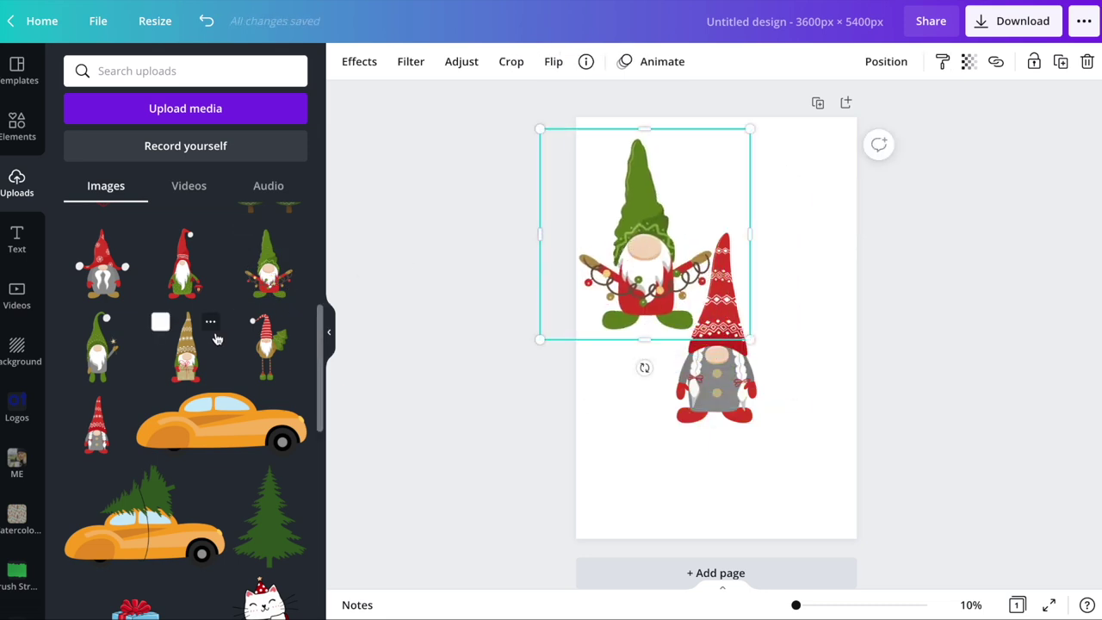
Step: Add the uploaded picture of three presents and place it near the page's lower edge
scroll(217, 339, up, 1)
click(191, 268)
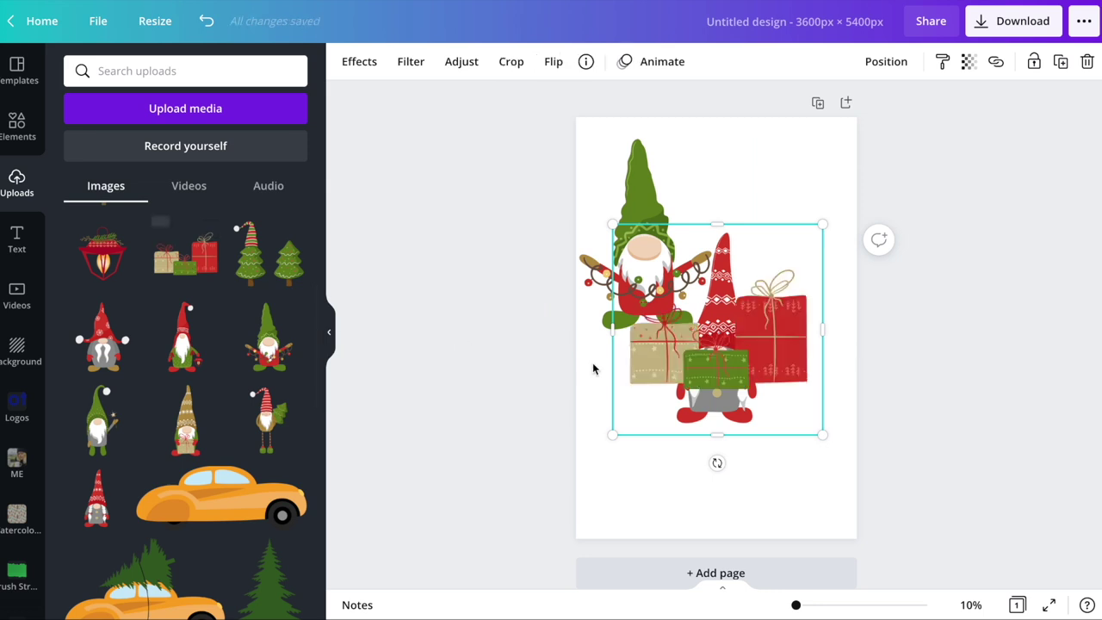
drag(734, 367, 714, 498)
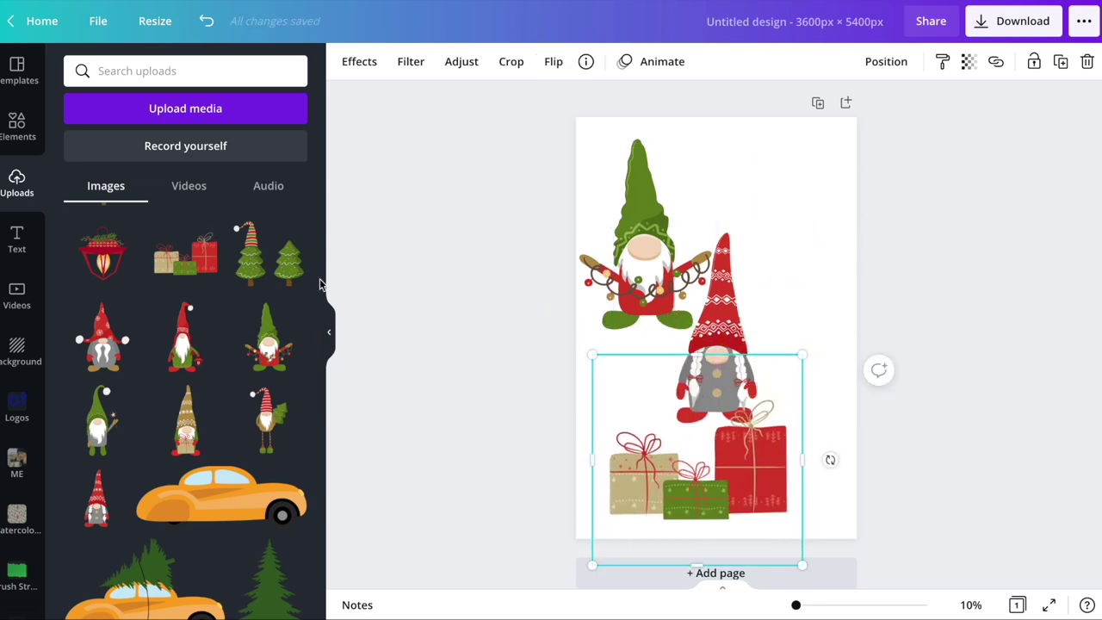
Step: Add the picture of two Christmas trees, crop it to the striped-hat tree and place it in the upper-right area
click(285, 278)
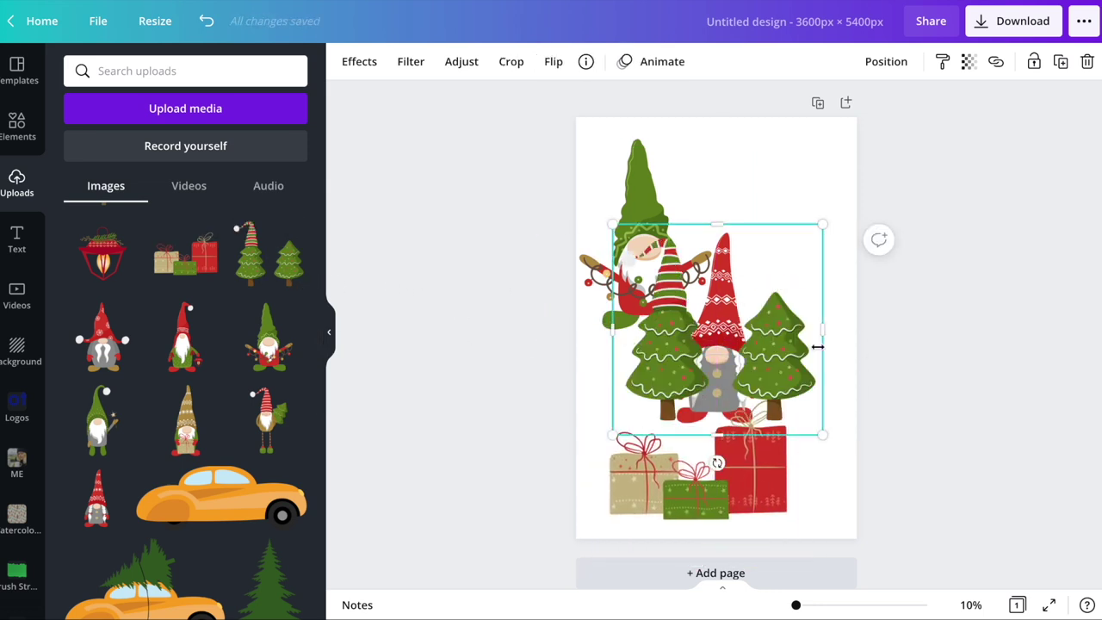
drag(825, 335, 803, 264)
click(839, 317)
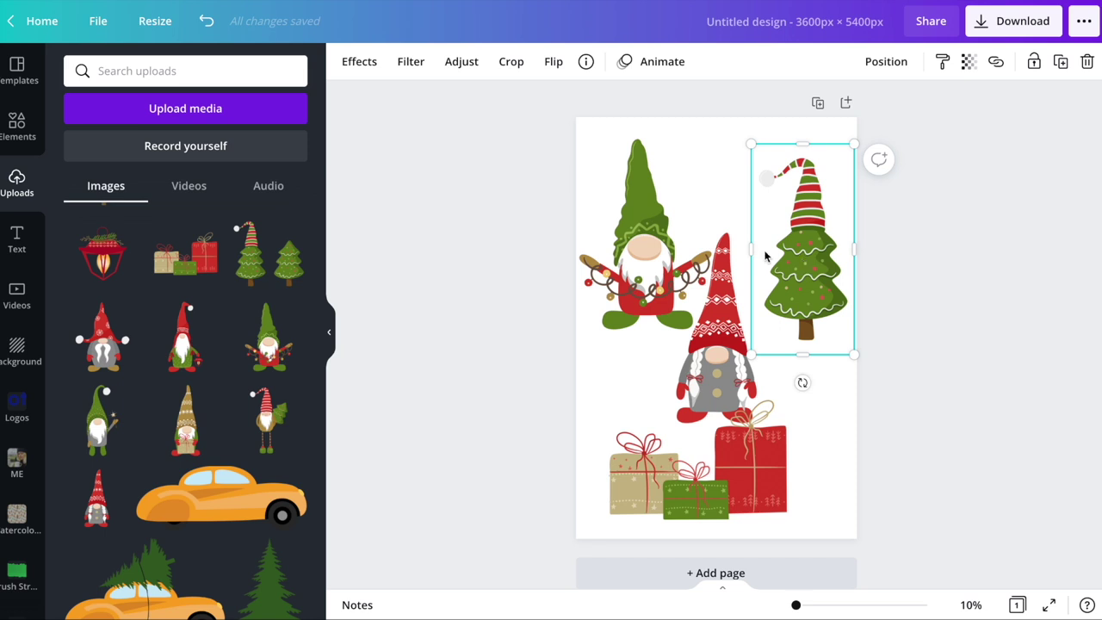
Step: Shrink and tilt the green-hatted gnome at the page's left edge, and move the striped-hat tree slightly down
click(731, 325)
drag(745, 339, 650, 299)
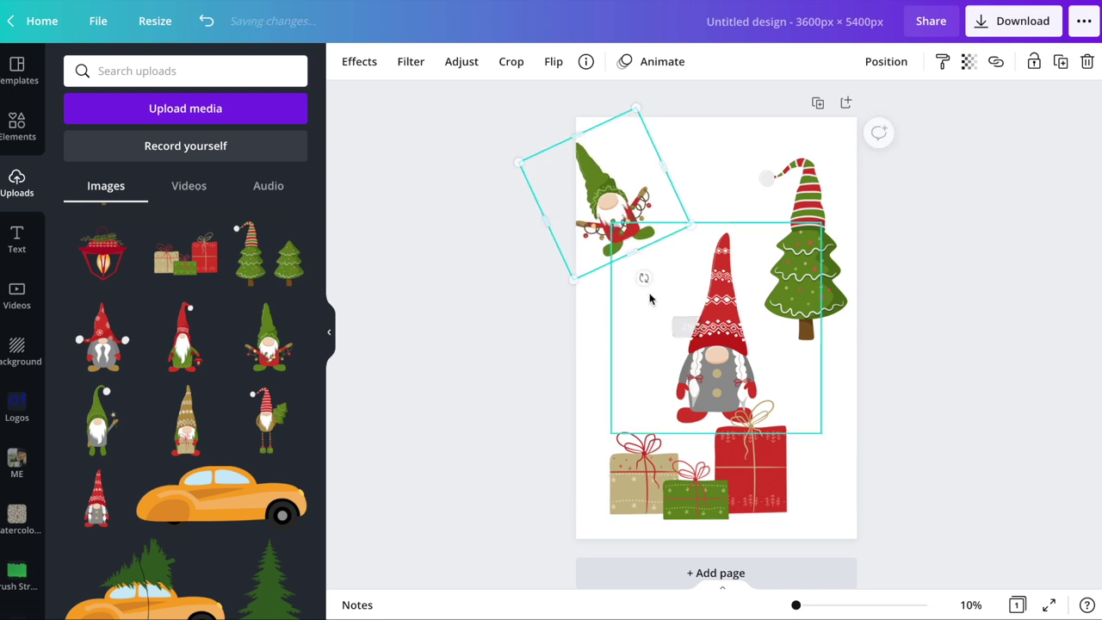
drag(690, 228, 638, 206)
drag(754, 251, 748, 324)
Step: Place a level copy of the green-hatted gnome across the page's right edge and shift both copies slightly left together
drag(609, 194, 867, 212)
shift+click(601, 212)
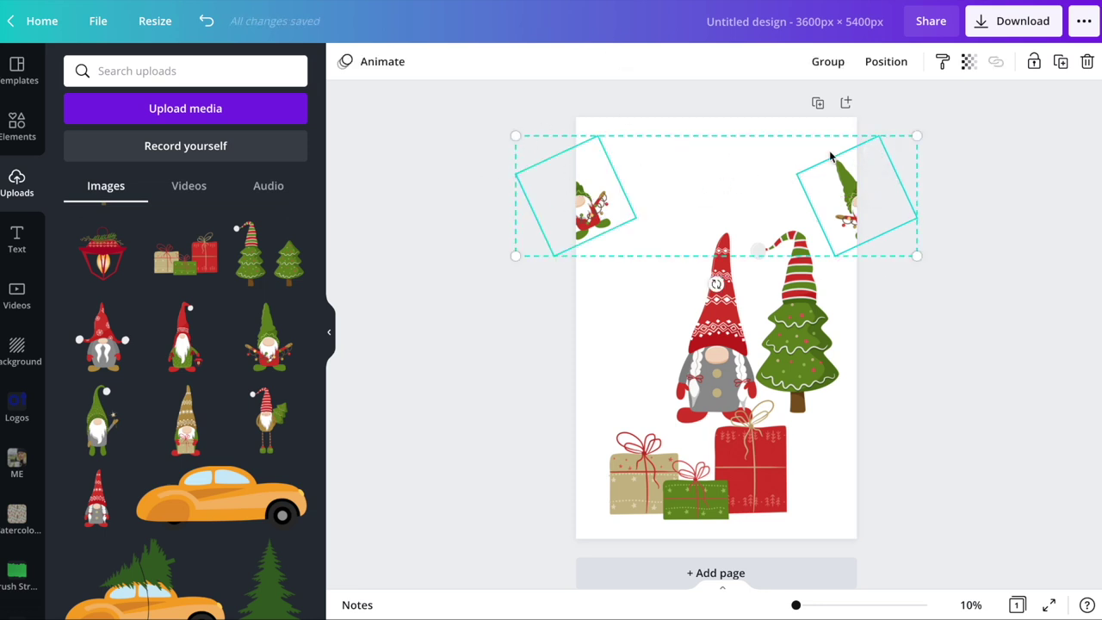
mouse_move(851, 197)
mouse_down()
mouse_move(869, 163)
mouse_move(819, 172)
mouse_move(816, 160)
mouse_move(833, 196)
mouse_up()
Step: Shrink and tilt the red-hatted gnome and place it so that its hat crosses the page's top edge
click(700, 355)
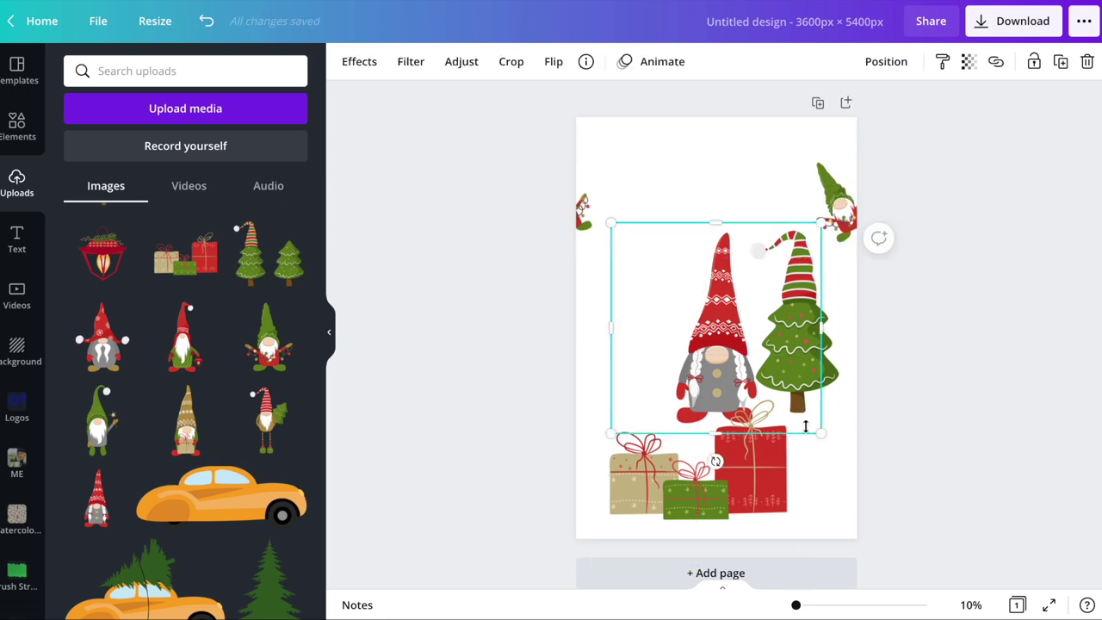
drag(818, 436, 639, 376)
drag(663, 297, 663, 150)
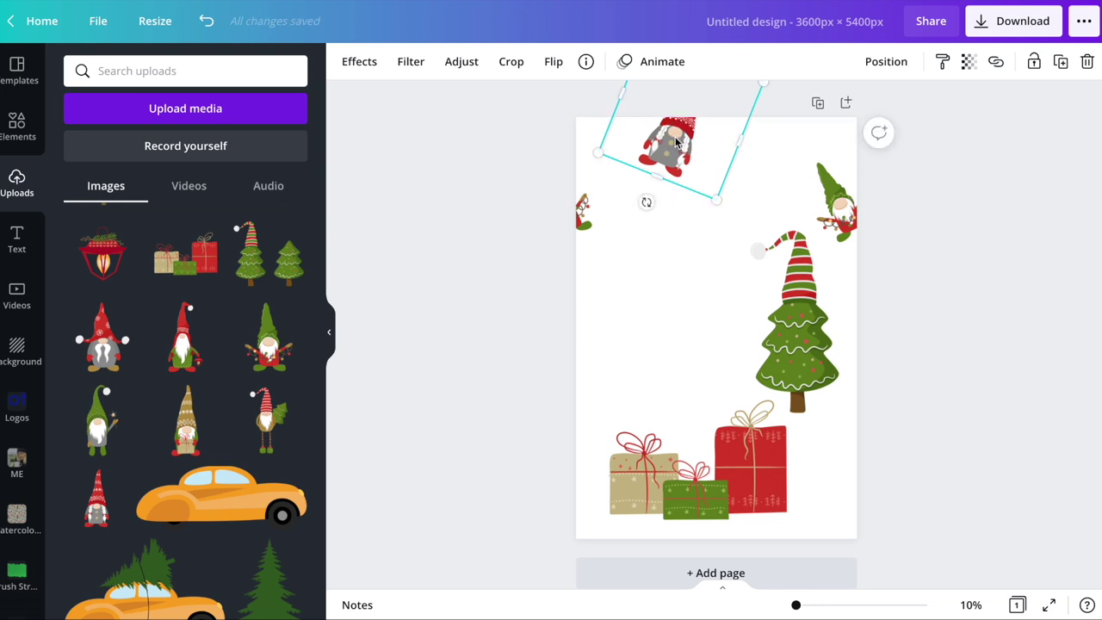
Step: Place a vertically aligned copy of the red-hatted gnome across the bottom edge and shift both copies left together
drag(680, 248, 676, 547)
shift+click(676, 170)
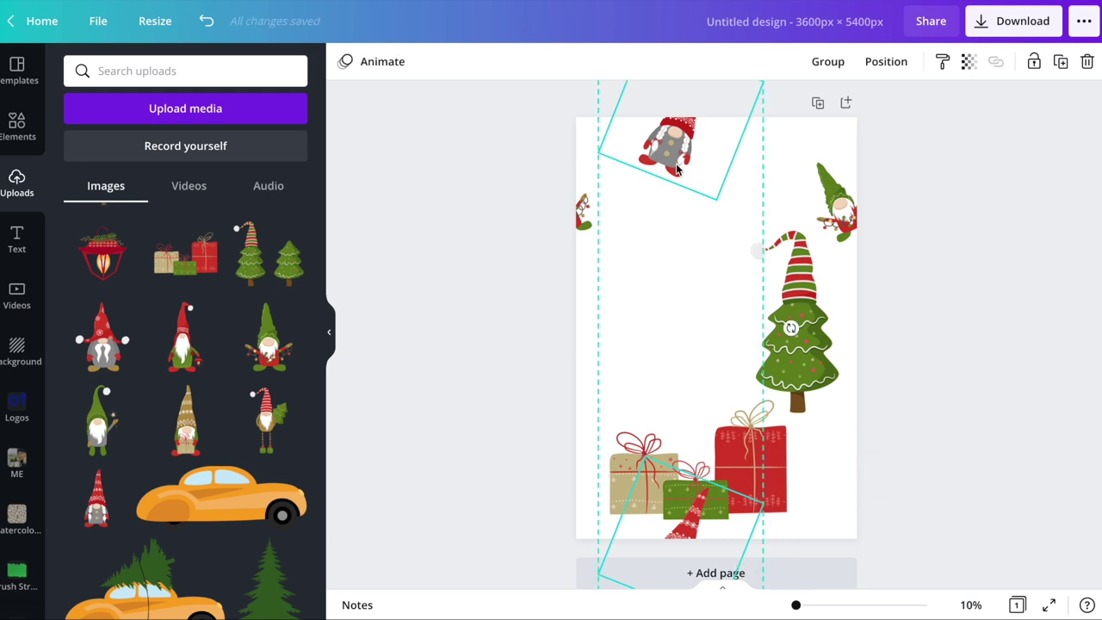
drag(677, 523, 620, 542)
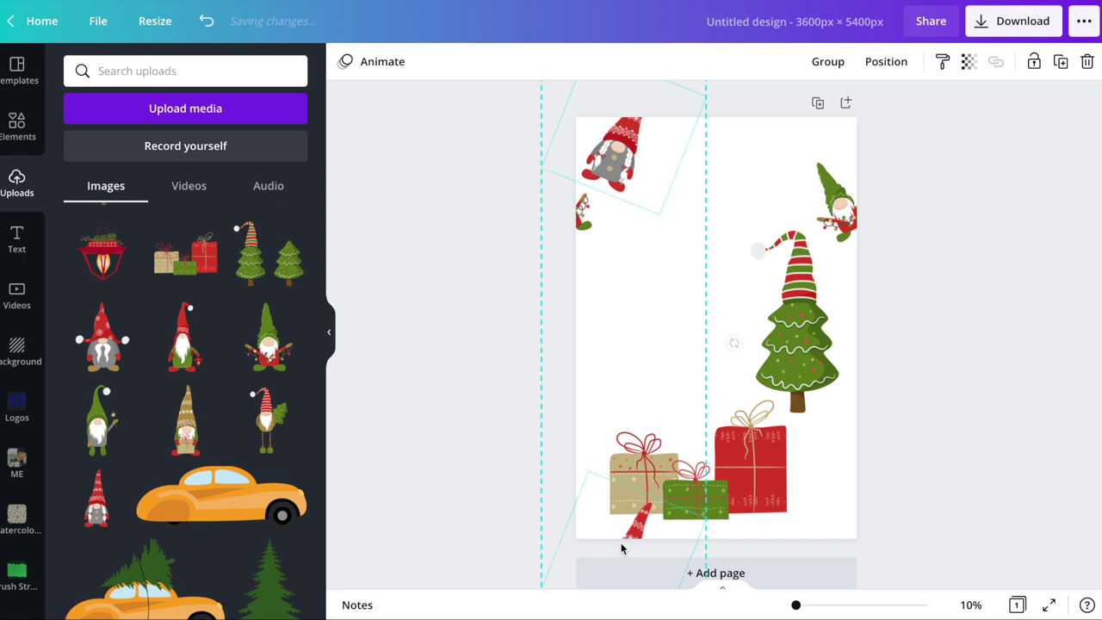
click(898, 465)
Step: Add a second blank page and move the presents on page 1 up to the middle
click(698, 492)
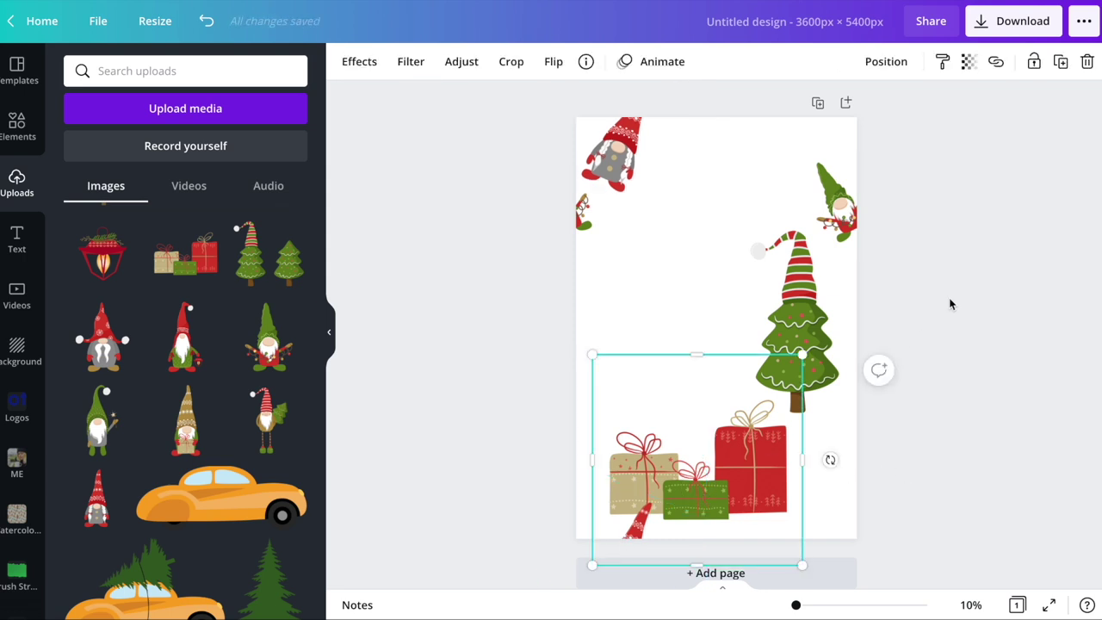
click(829, 573)
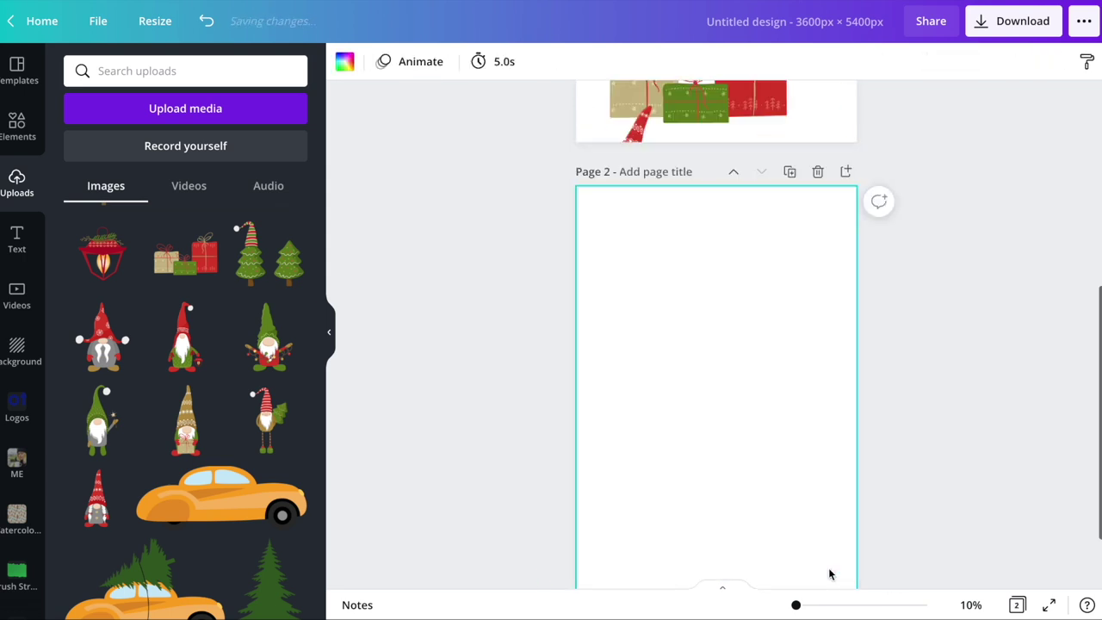
scroll(890, 339, up, 5)
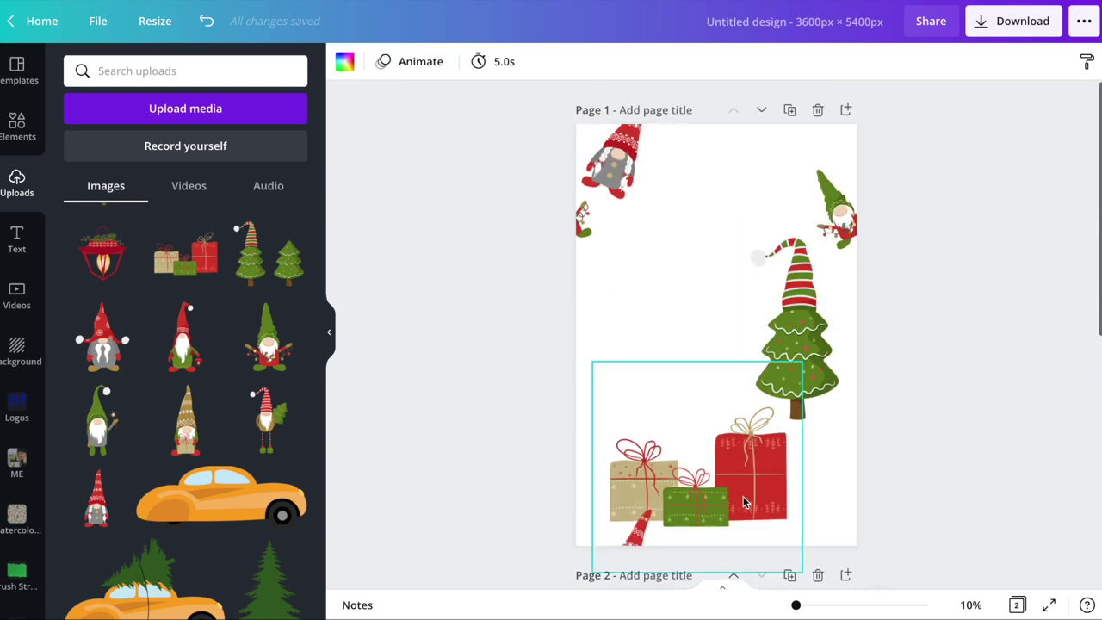
drag(741, 500, 738, 359)
Step: Add the striped-hat gnome holding a tree to page 1 and tilt it slightly
click(345, 394)
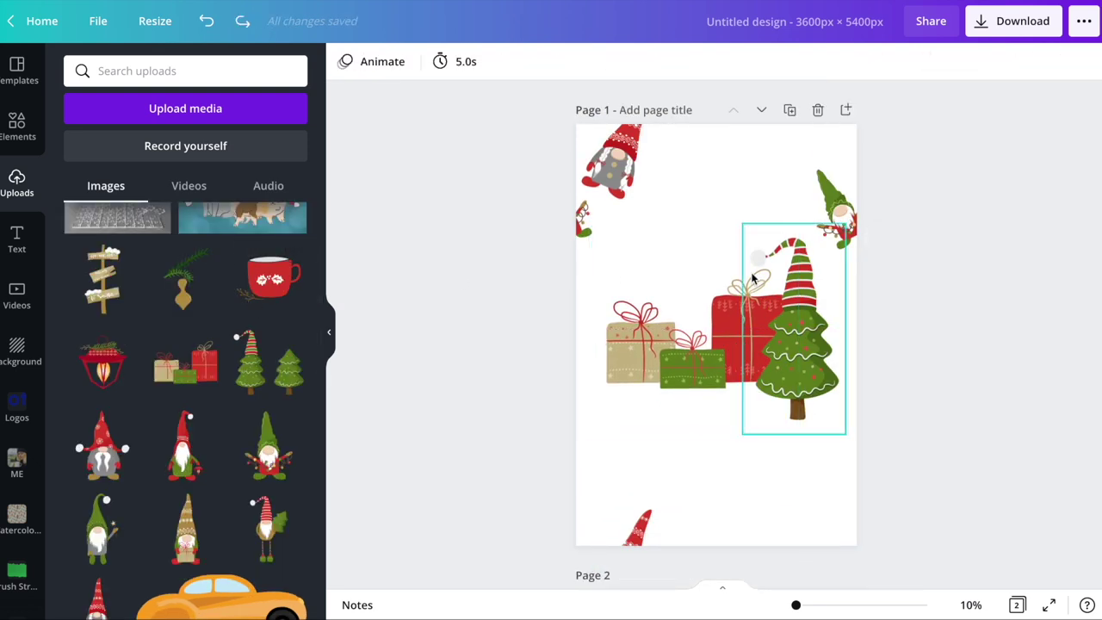
click(270, 538)
drag(751, 343, 752, 392)
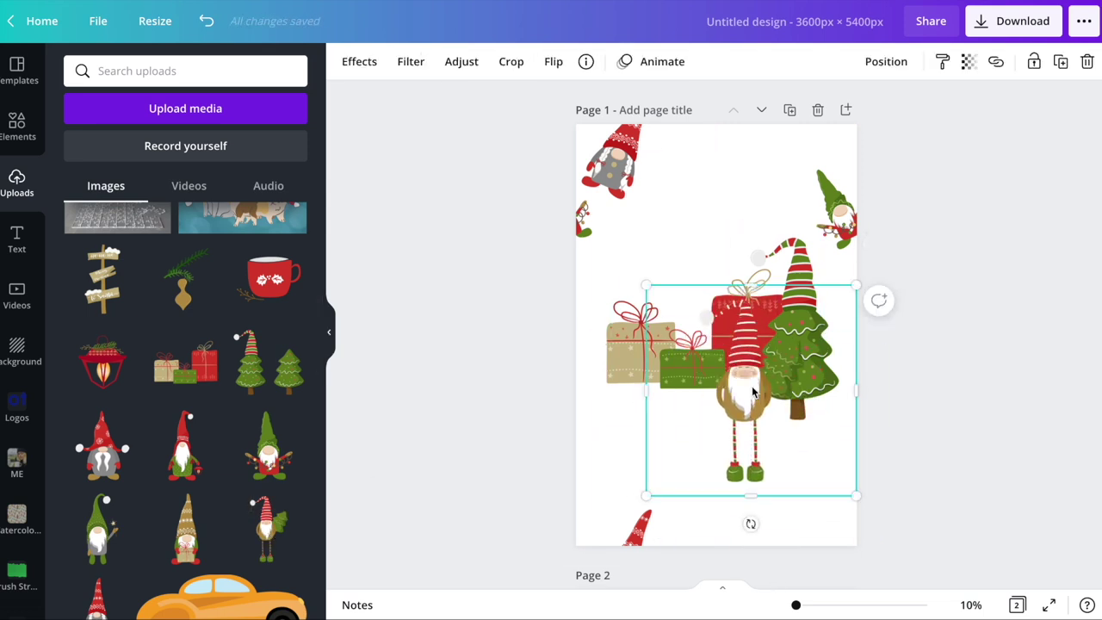
drag(751, 523, 701, 529)
Step: Place level copies of the striped-hat gnome across the right and left edges in the page's lower part and adjust them together
drag(717, 431, 858, 464)
shift+click(587, 470)
drag(587, 469, 594, 482)
Step: Shrink and tilt the striped-hat tree, placing one copy in the lower left and an aligned pair across the top and bottom edges
click(797, 344)
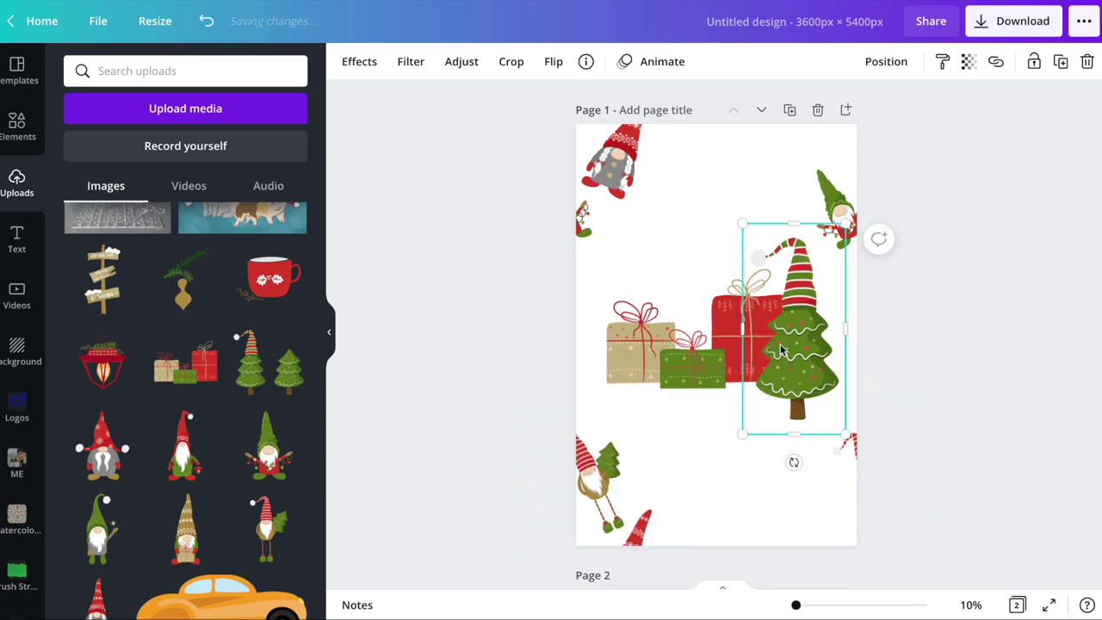
drag(790, 460, 747, 453)
drag(887, 248, 741, 194)
key(ctrl+d)
drag(760, 234, 814, 289)
drag(786, 248, 696, 544)
key(ctrl+d)
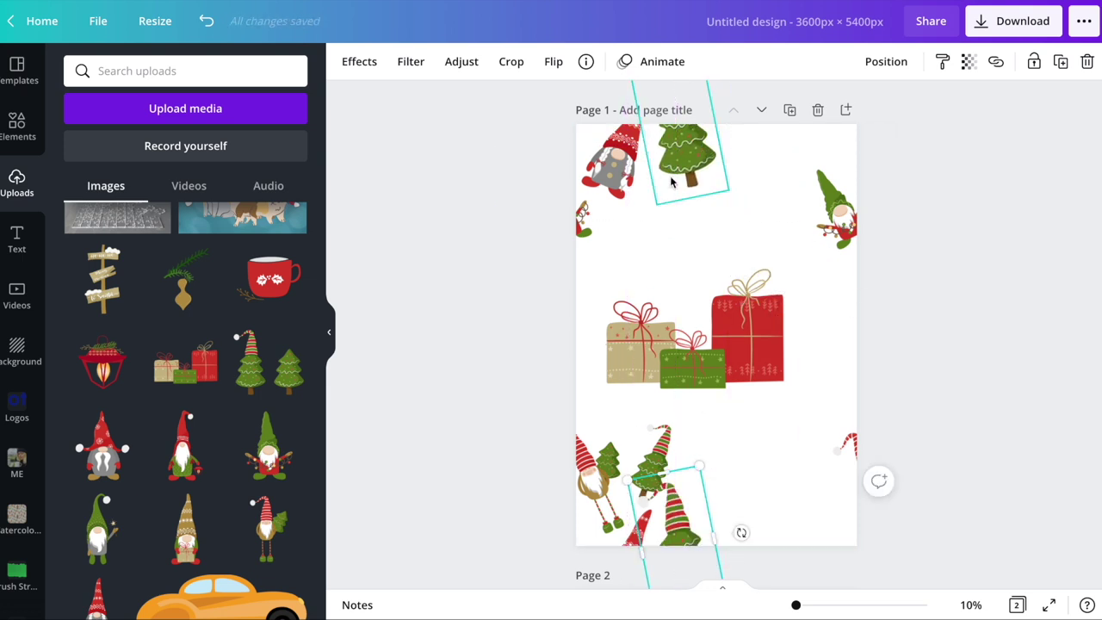
shift+click(703, 159)
Step: Shrink and tilt the presents and place level copies across the page's left and right edges
click(694, 345)
drag(800, 431, 783, 472)
drag(736, 403, 575, 362)
key(ctrl+d)
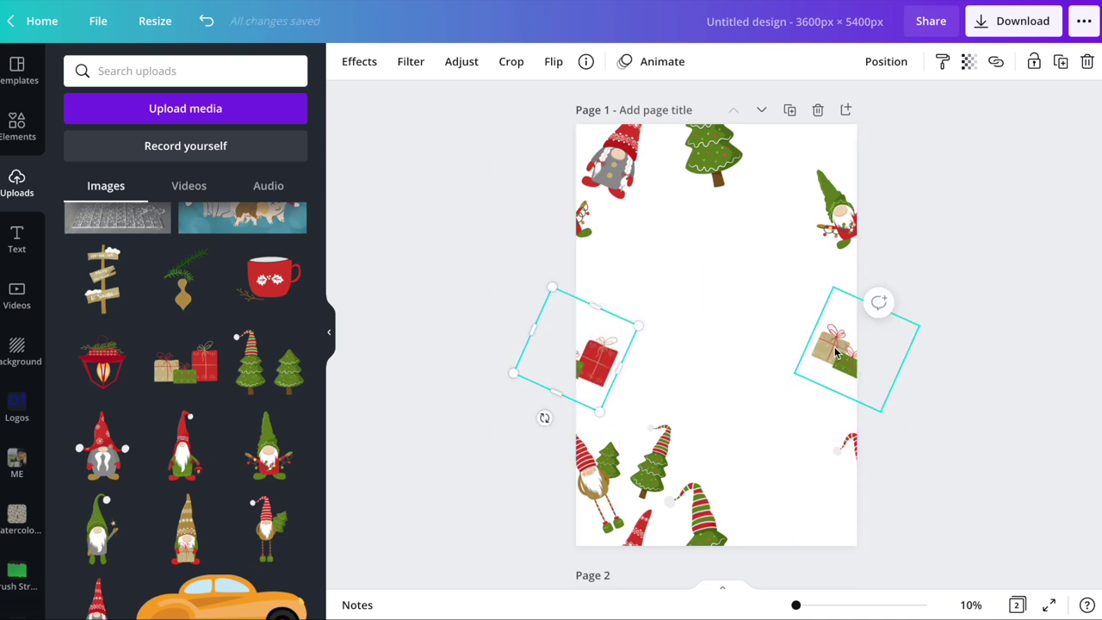
shift+click(848, 382)
Step: Duplicate the green-hatted gnome, place the whole copy in the lower middle of the page and tilt it
click(849, 229)
key(ctrl+d)
drag(849, 229, 745, 502)
drag(753, 455, 720, 446)
Step: Duplicate the presents and place an aligned pair of tilted copies across the top and bottom edges, right of the tree
click(848, 392)
key(ctrl+d)
drag(848, 392, 800, 313)
drag(769, 252, 800, 560)
key(ctrl+d)
click(782, 598)
click(801, 529)
click(801, 525)
shift+click(807, 148)
drag(807, 148, 795, 140)
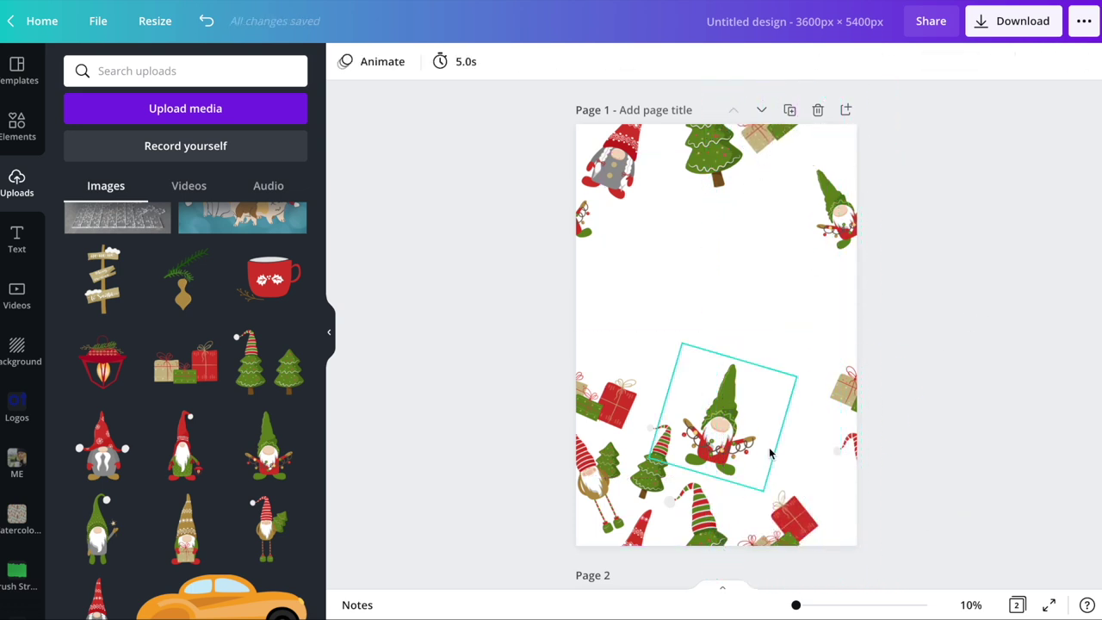
Step: Place a copy of the striped-hat gnome in the page's upper middle, flip it horizontally and tilt it
click(852, 449)
drag(852, 450, 788, 199)
click(553, 61)
click(603, 100)
click(553, 61)
click(571, 99)
drag(743, 260, 843, 234)
Step: Flip a copy of the green-hatted gnome and place level copies across the left and right edges at mid-height
drag(788, 198, 607, 331)
click(554, 61)
click(624, 334)
drag(559, 364, 861, 307)
shift+click(600, 283)
drag(600, 284, 616, 307)
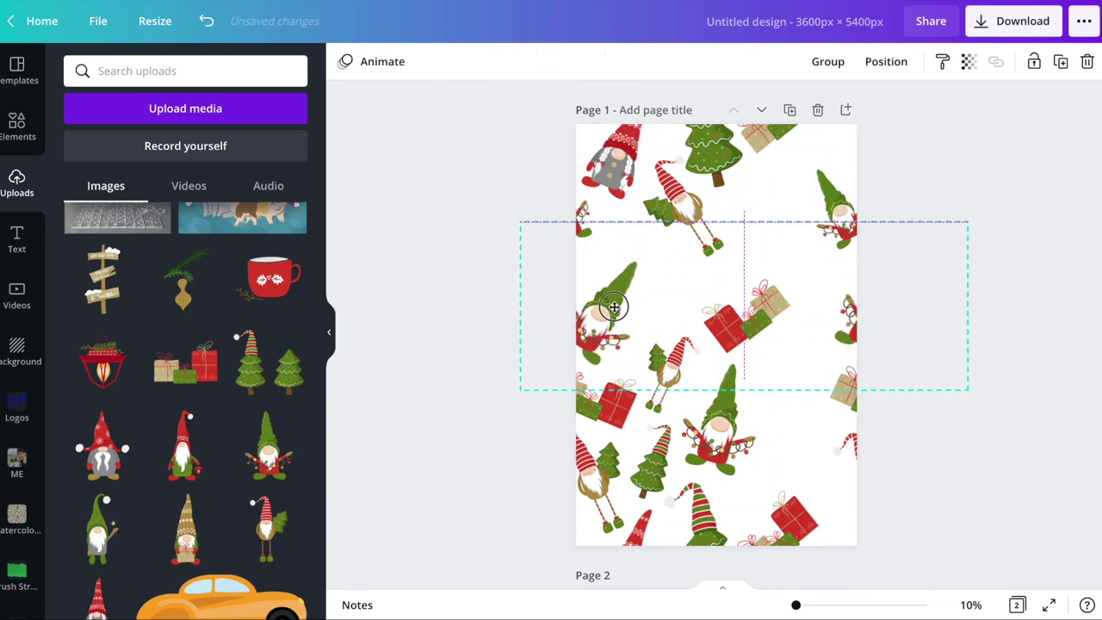
Step: Place a large striped-hat gnome copy right of centre, and a flipped copy of the tree in the upper left
drag(691, 215, 794, 405)
click(818, 465)
click(556, 62)
drag(818, 465, 616, 280)
Step: Place a smaller copy of the presents near the page's upper-right corner and straighten it
click(767, 297)
drag(776, 285, 792, 172)
drag(827, 211, 763, 234)
Step: Tilt a whole red-hatted gnome near the right edge to about -18° and place another copy in the lower right
click(554, 62)
drag(807, 271, 836, 339)
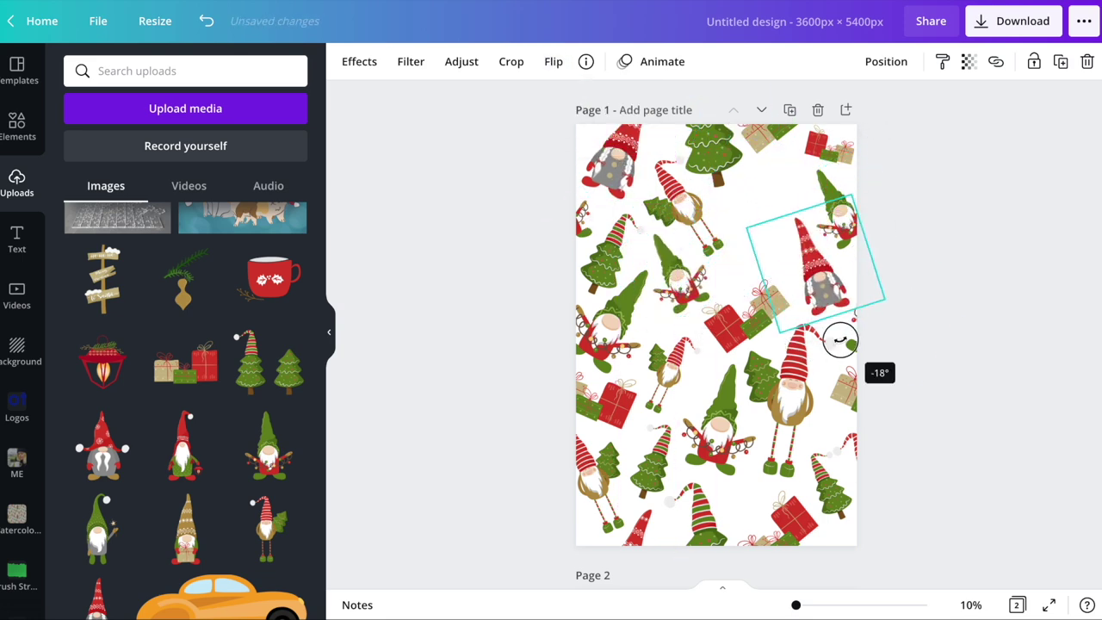
drag(801, 276, 758, 457)
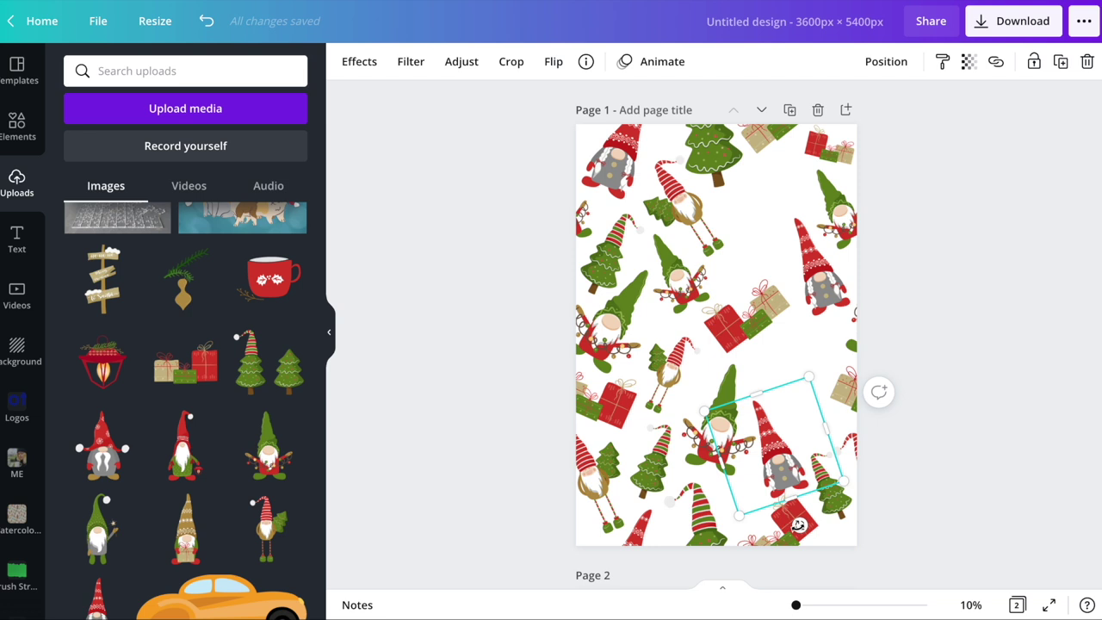
Step: Fill the remaining gaps in the page's right half with copies of the striped-hat gnome, green-hatted gnome and small tree
click(668, 376)
drag(668, 376, 792, 376)
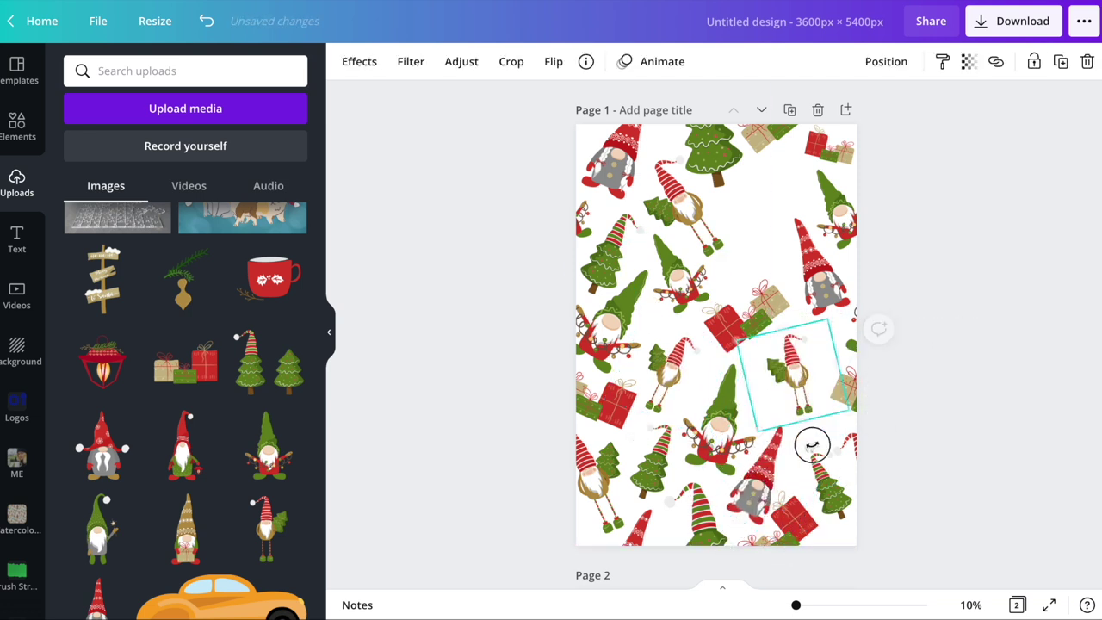
click(828, 498)
drag(828, 498, 762, 231)
drag(779, 405, 775, 205)
click(913, 268)
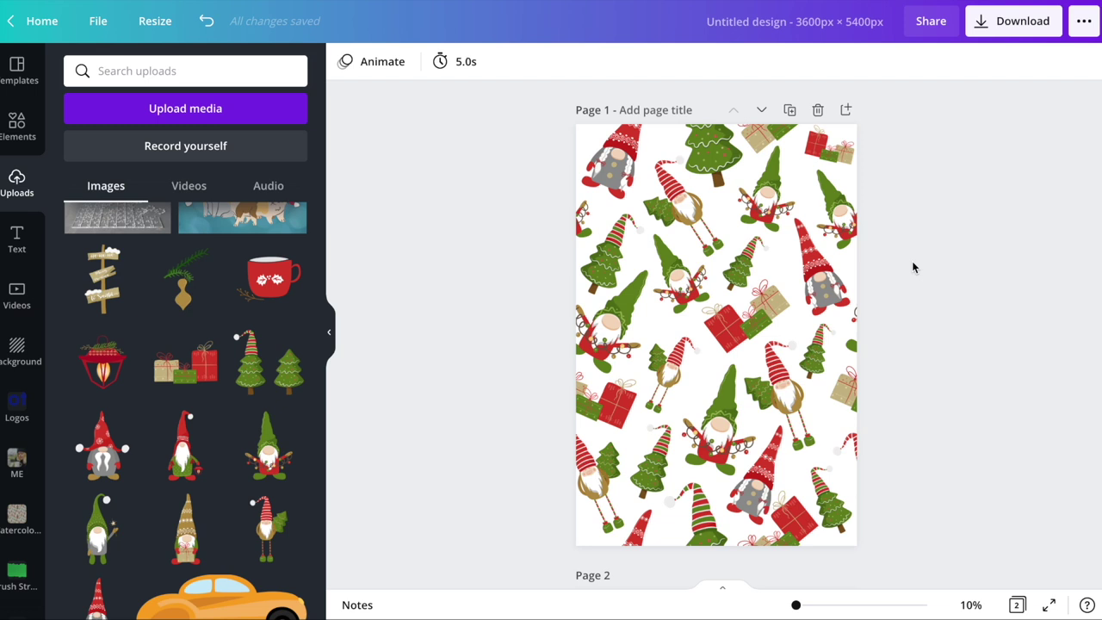
drag(737, 218, 545, 206)
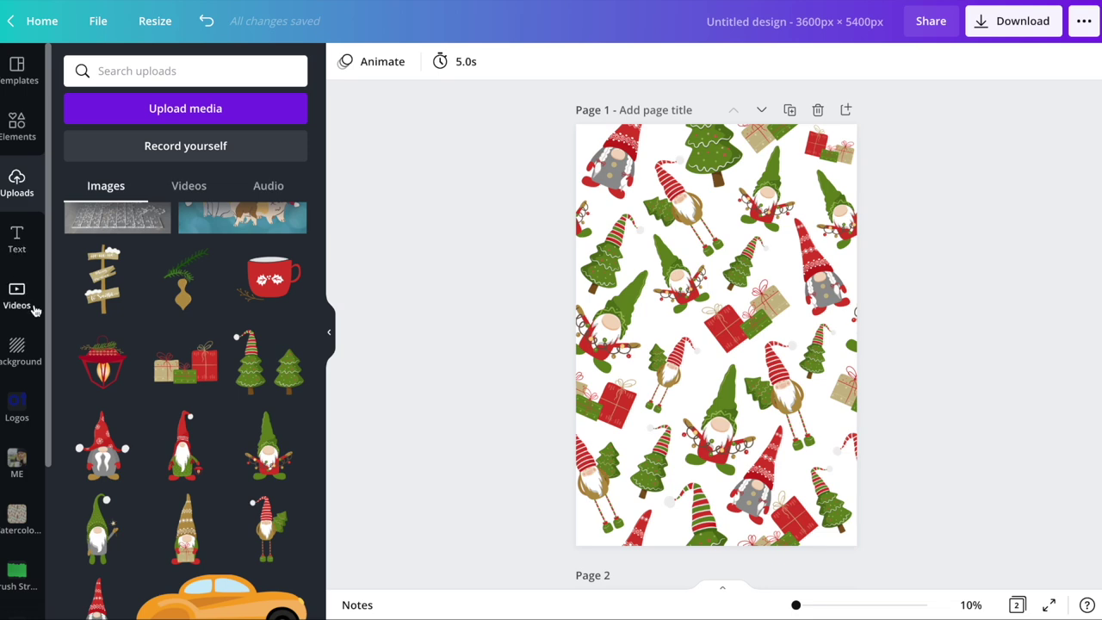
Step: Try the green bokeh image, black, medium grey and light grey as the page background
click(19, 353)
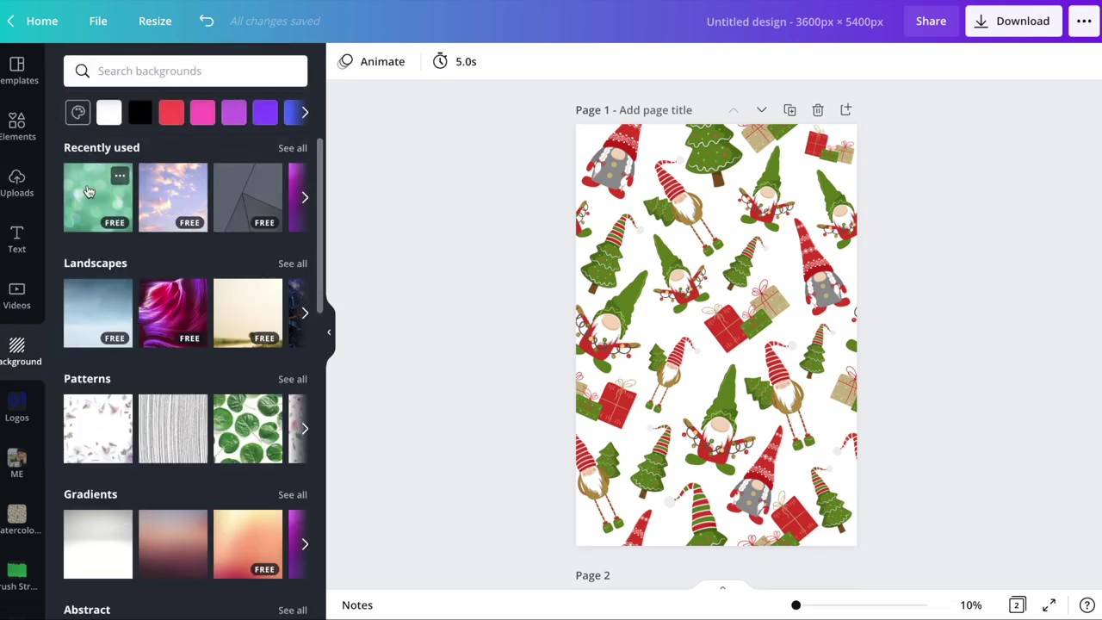
click(118, 173)
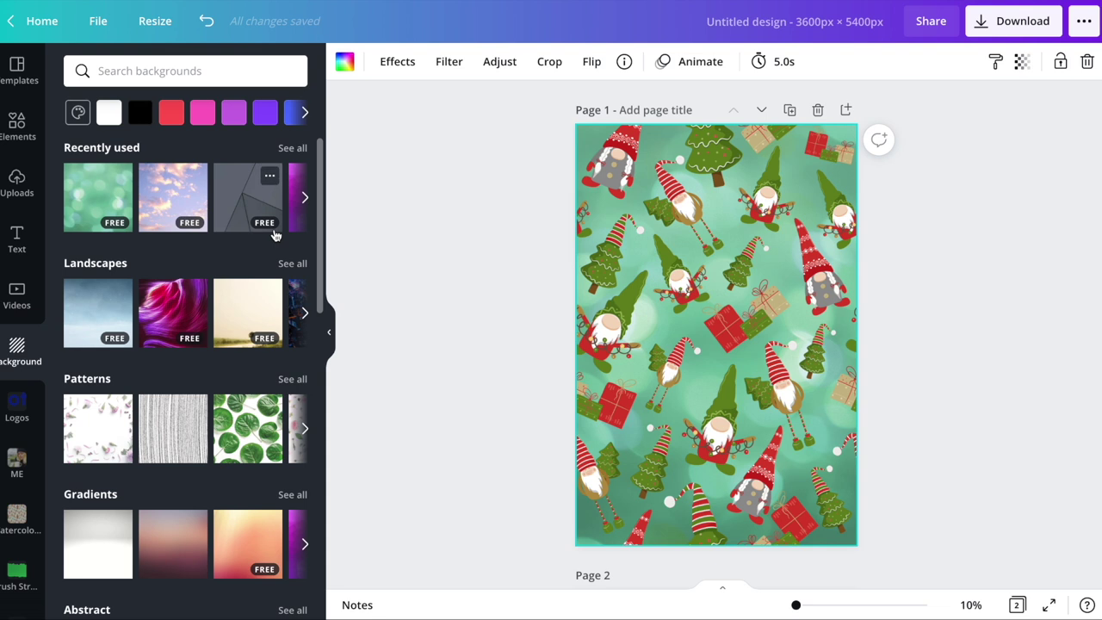
click(141, 114)
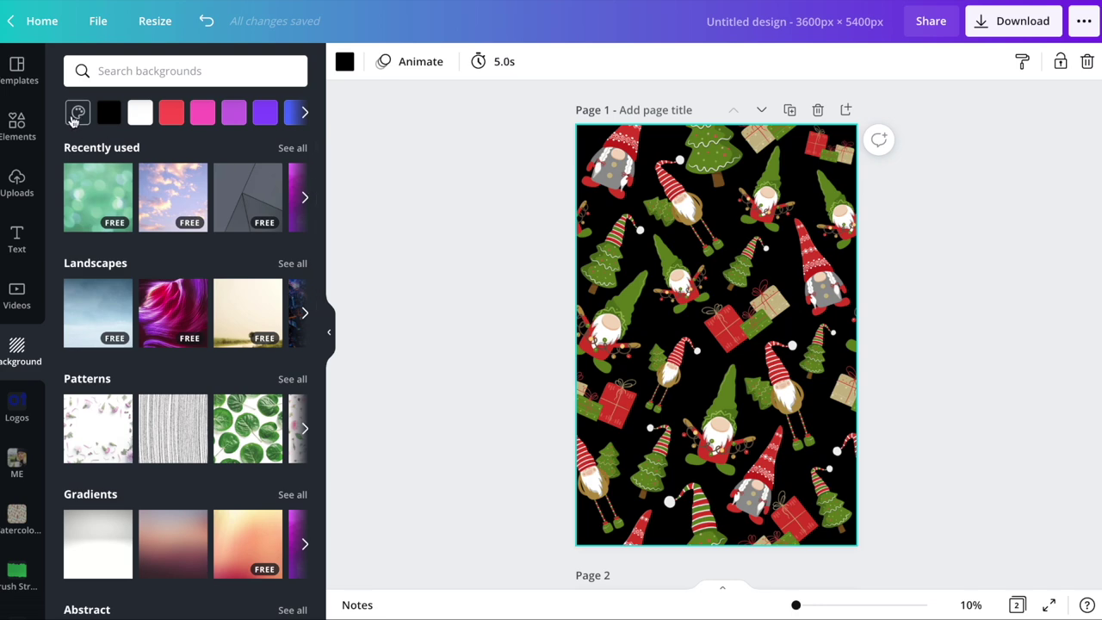
click(78, 113)
click(205, 249)
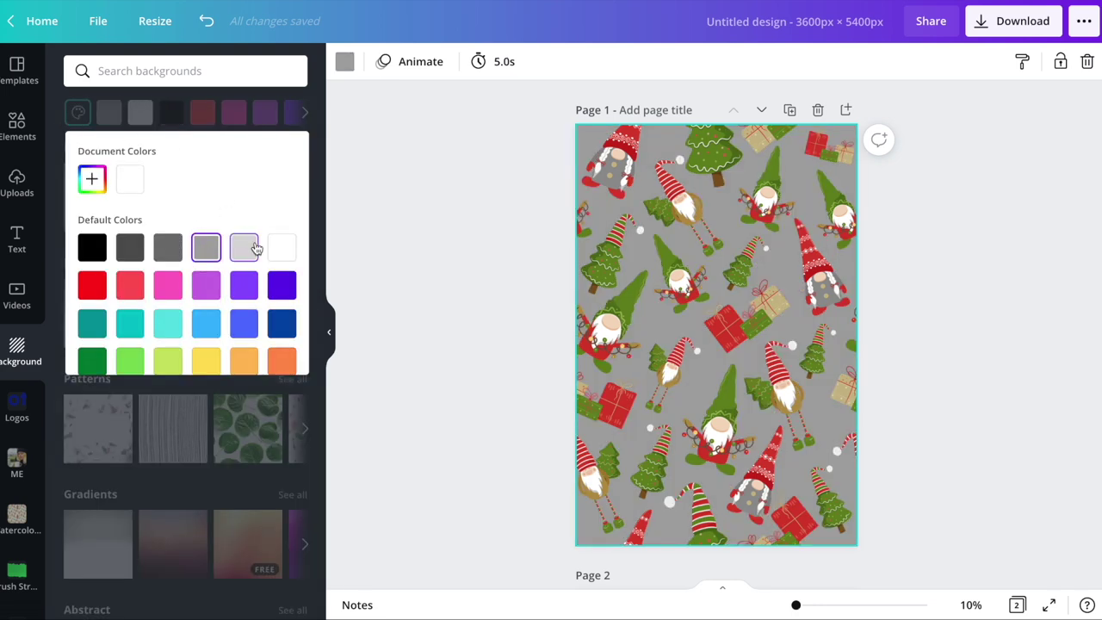
click(245, 251)
Step: Set the page background to a custom pale mint green
click(92, 179)
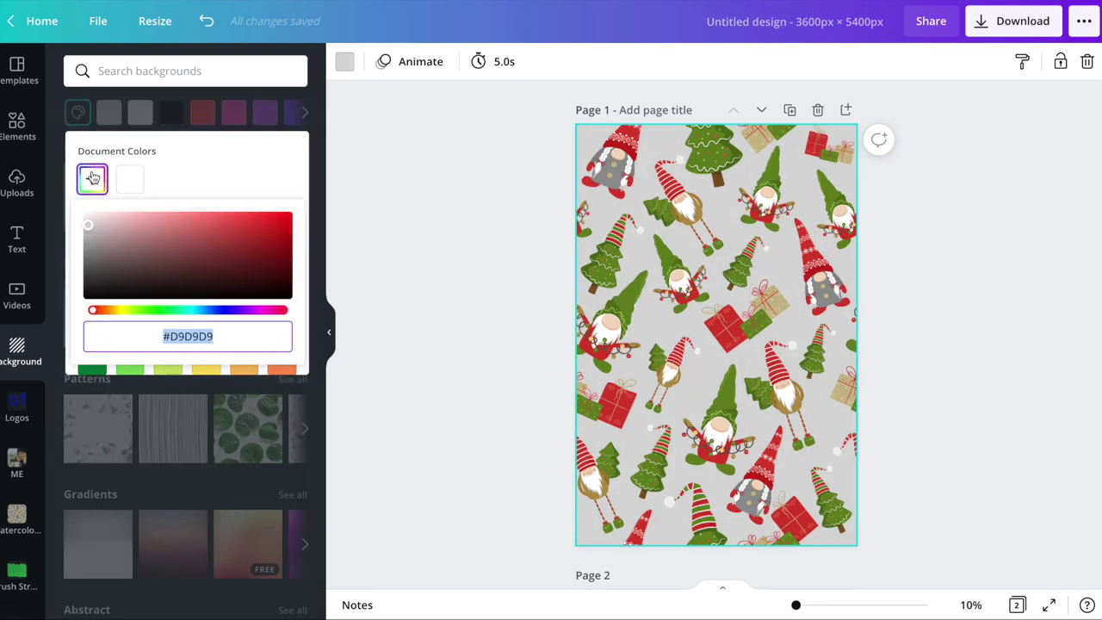
mouse_move(185, 202)
mouse_down()
mouse_move(172, 211)
mouse_move(201, 197)
mouse_move(206, 216)
mouse_up()
drag(185, 311, 176, 312)
mouse_move(200, 247)
mouse_down()
mouse_move(103, 202)
mouse_move(124, 206)
mouse_up()
click(490, 254)
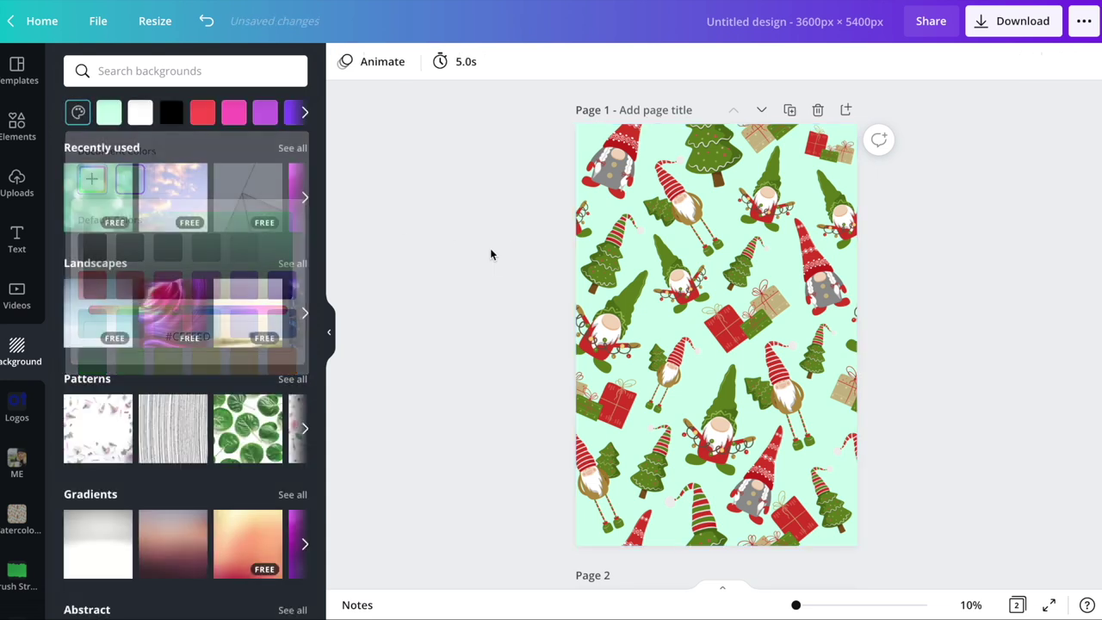
Step: Download only page 1 of the design as a PNG at 3600 × 5400 px
click(1010, 25)
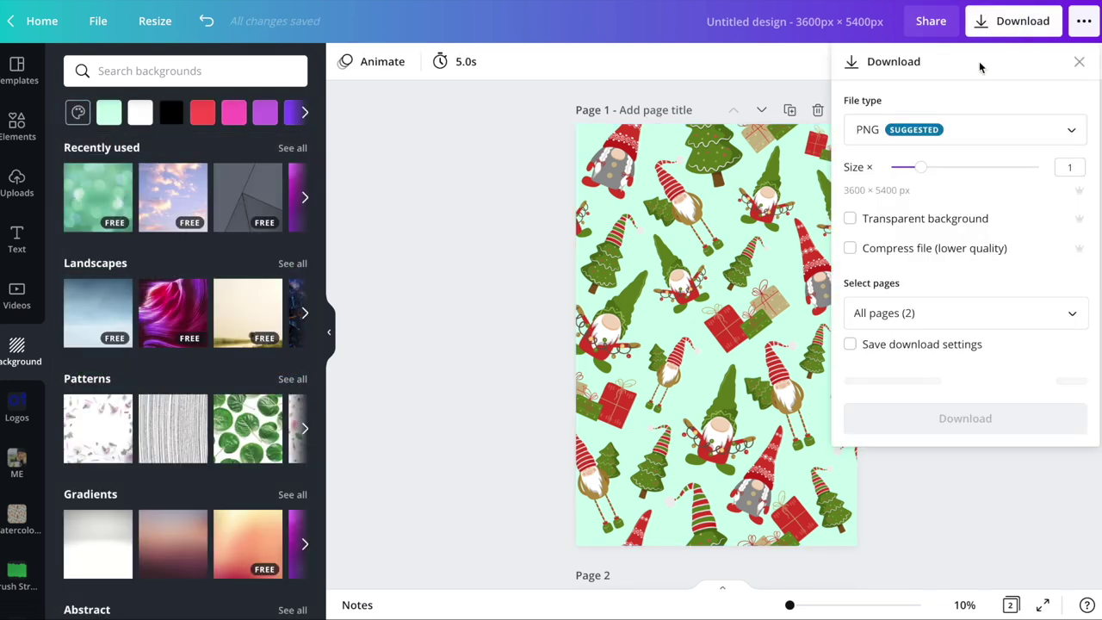
click(898, 316)
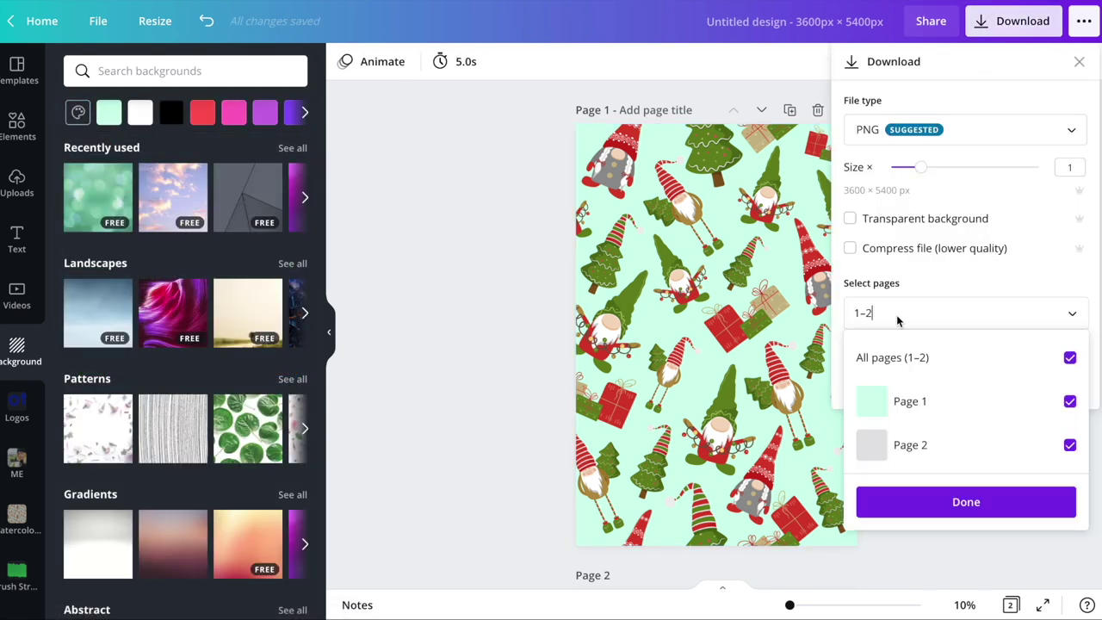
click(887, 403)
click(887, 403)
click(893, 445)
click(891, 501)
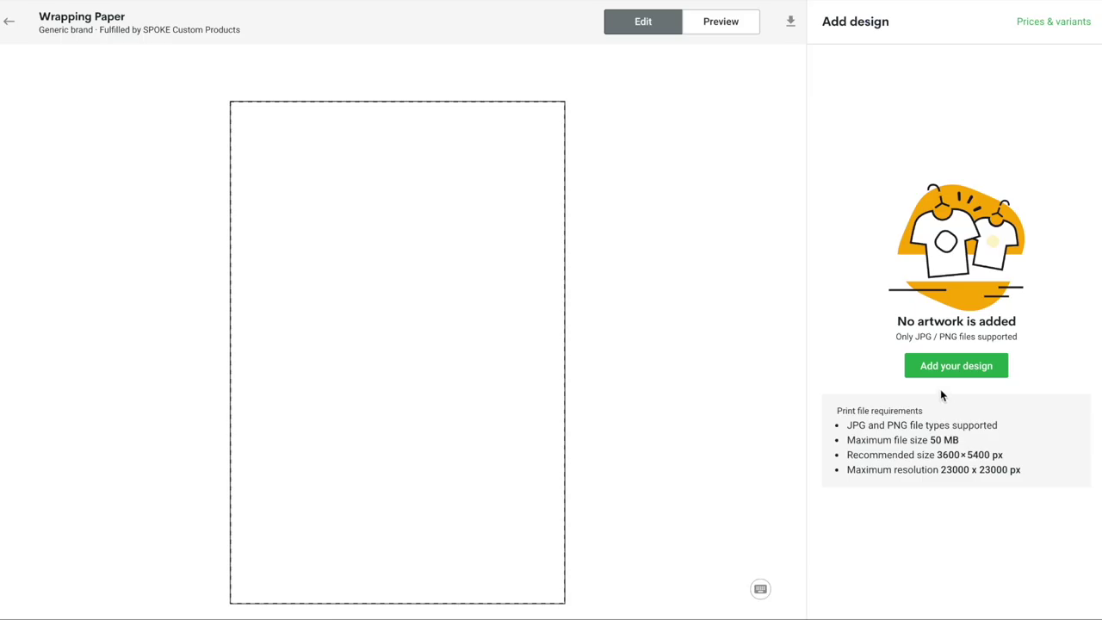
Step: Switch to Printify, add Untitled design (6).png from Downloads to the Wrapping Paper product and save the product
click(945, 367)
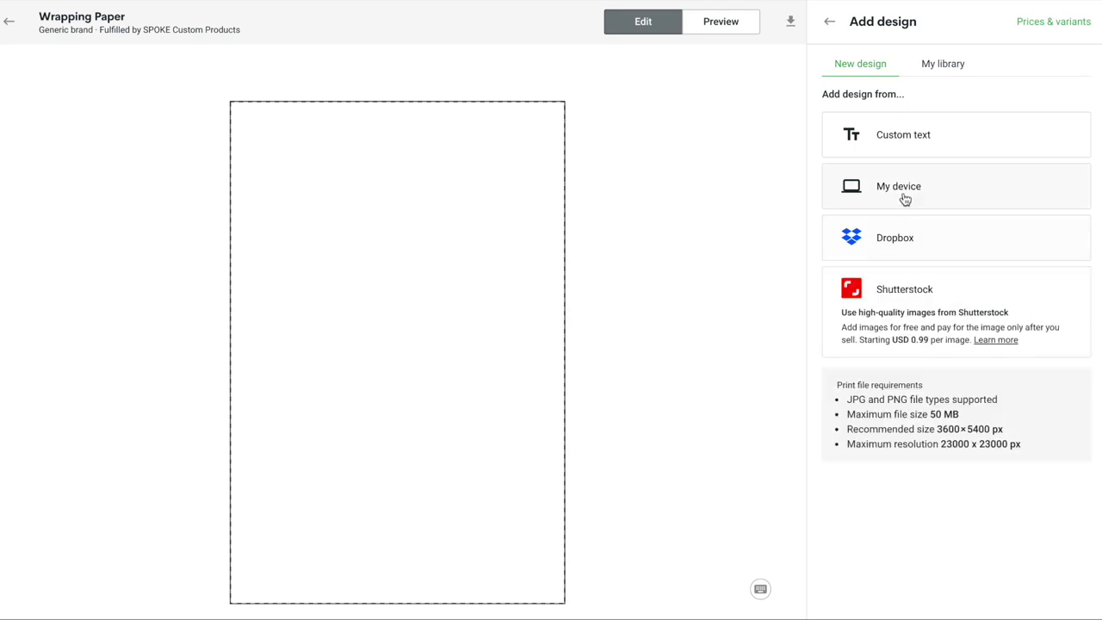
click(903, 193)
click(313, 277)
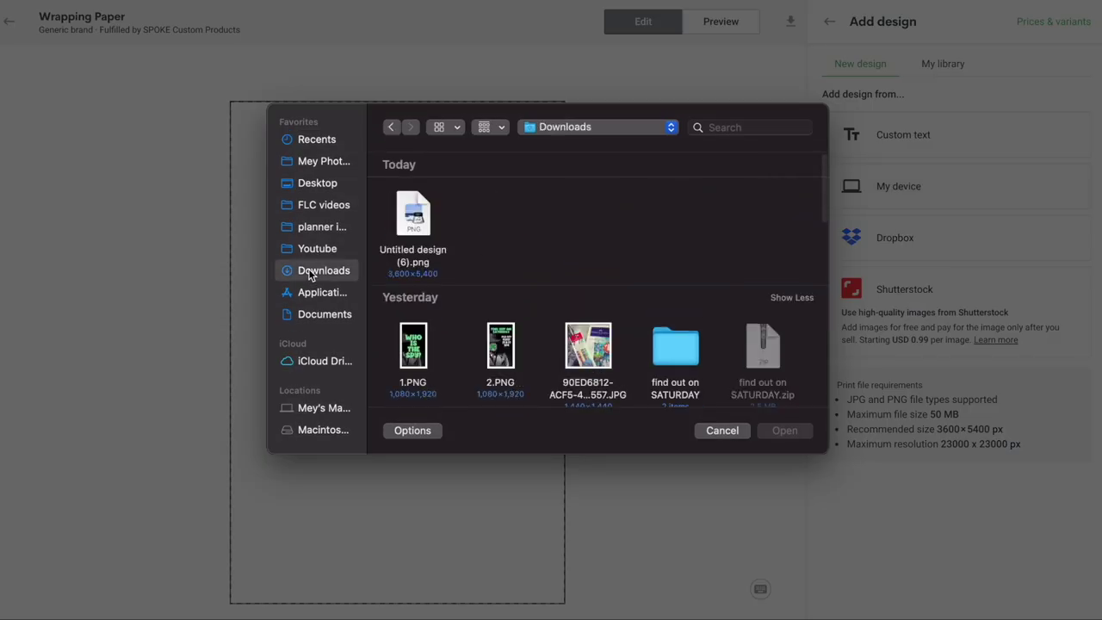
double_click(413, 211)
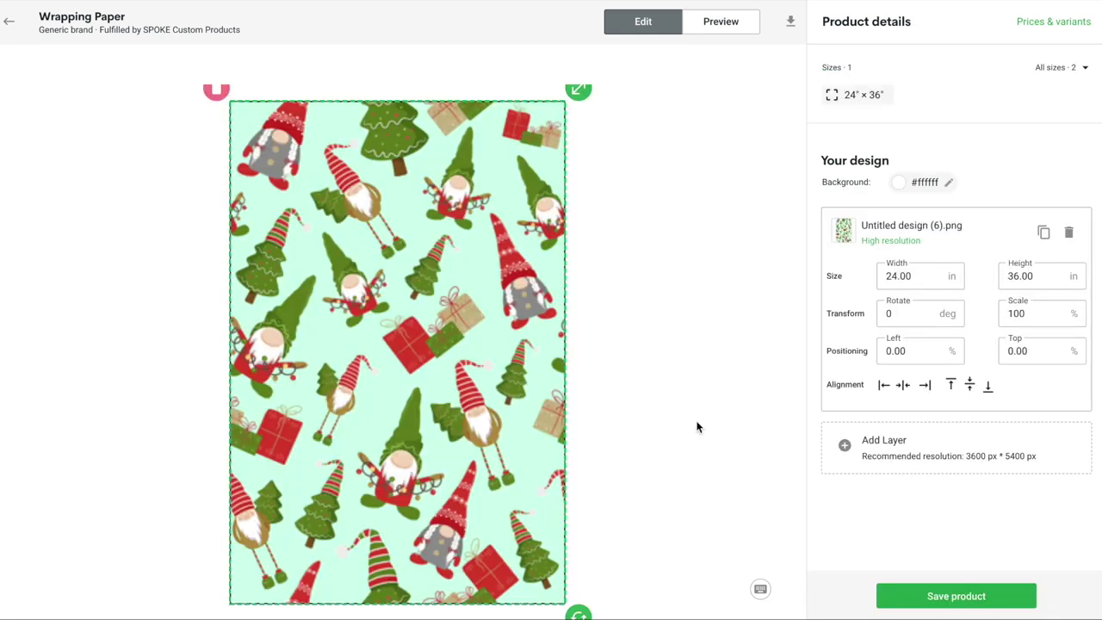
click(936, 595)
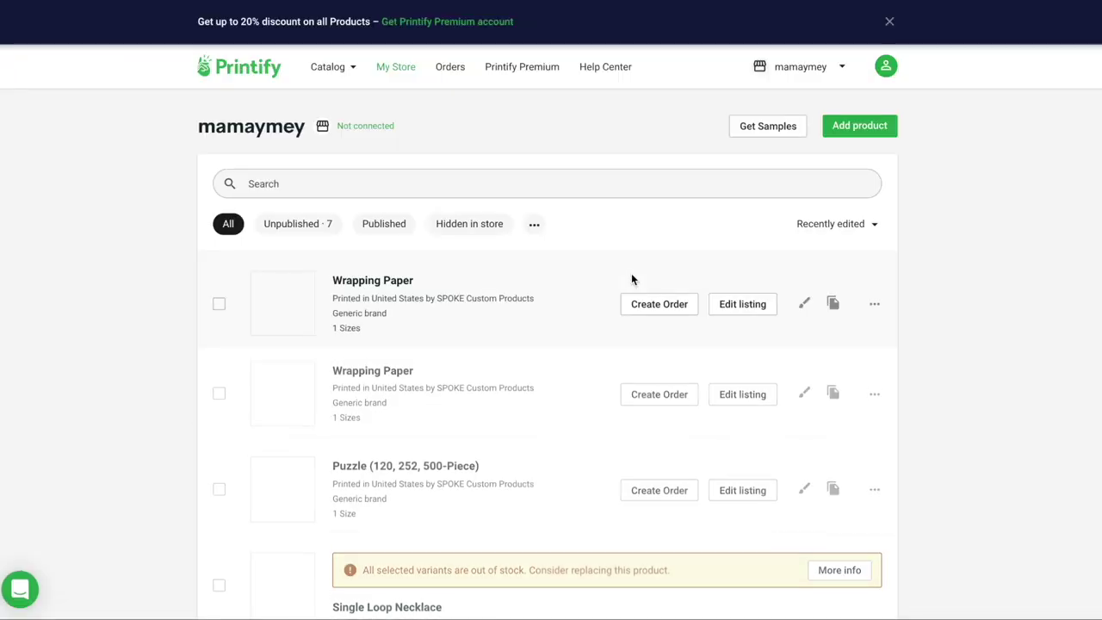
Step: Examine the front and flatlay mockups of the new gnome Wrapping Paper product
click(285, 318)
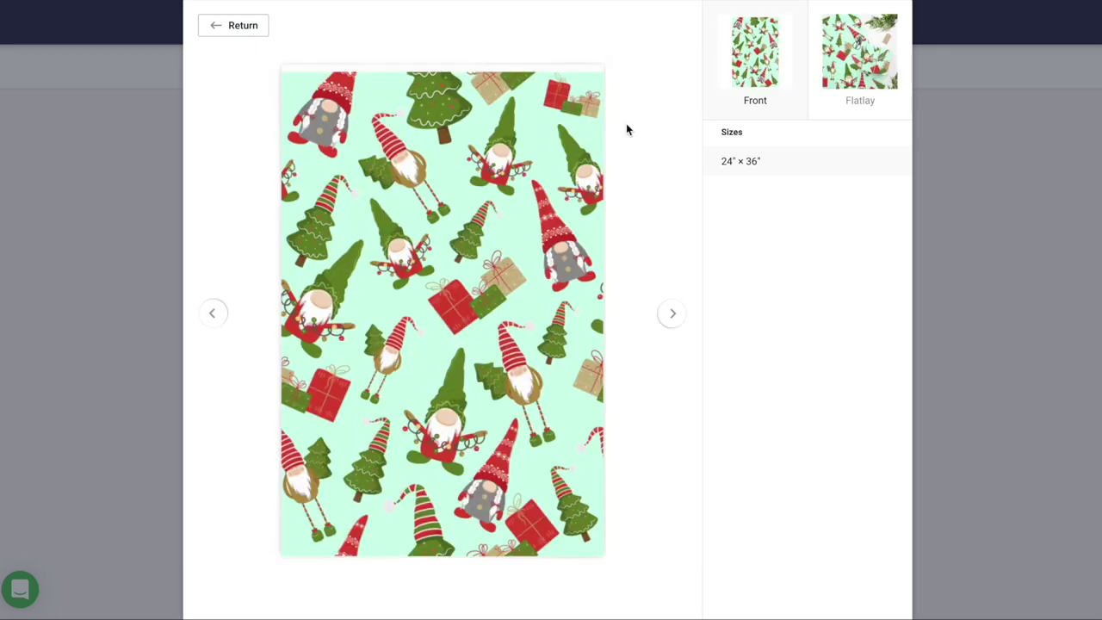
click(844, 76)
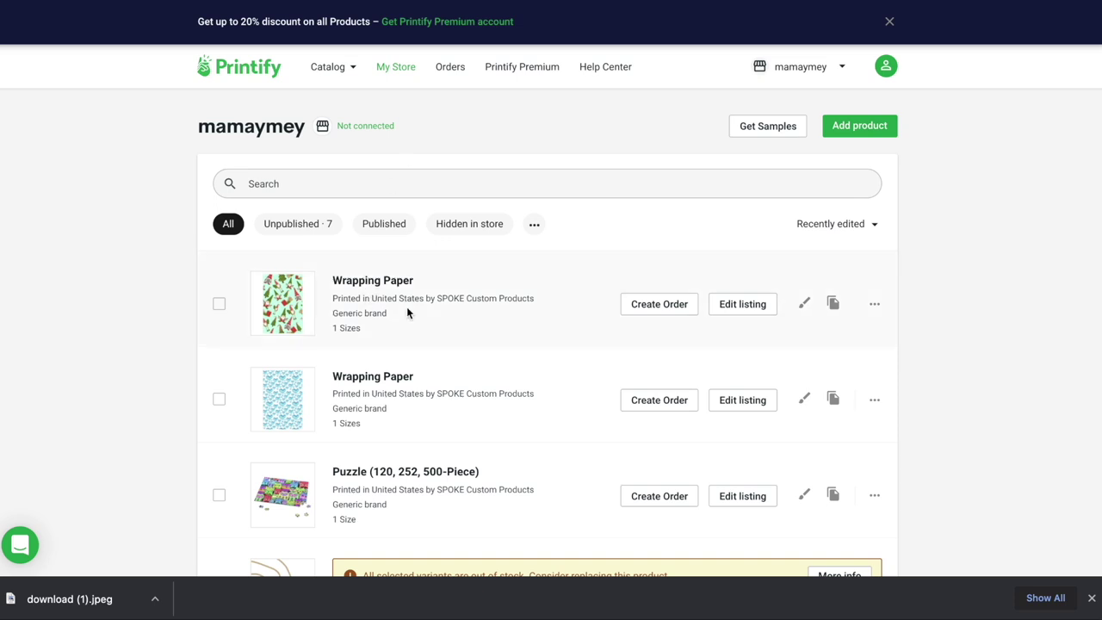
click(1091, 597)
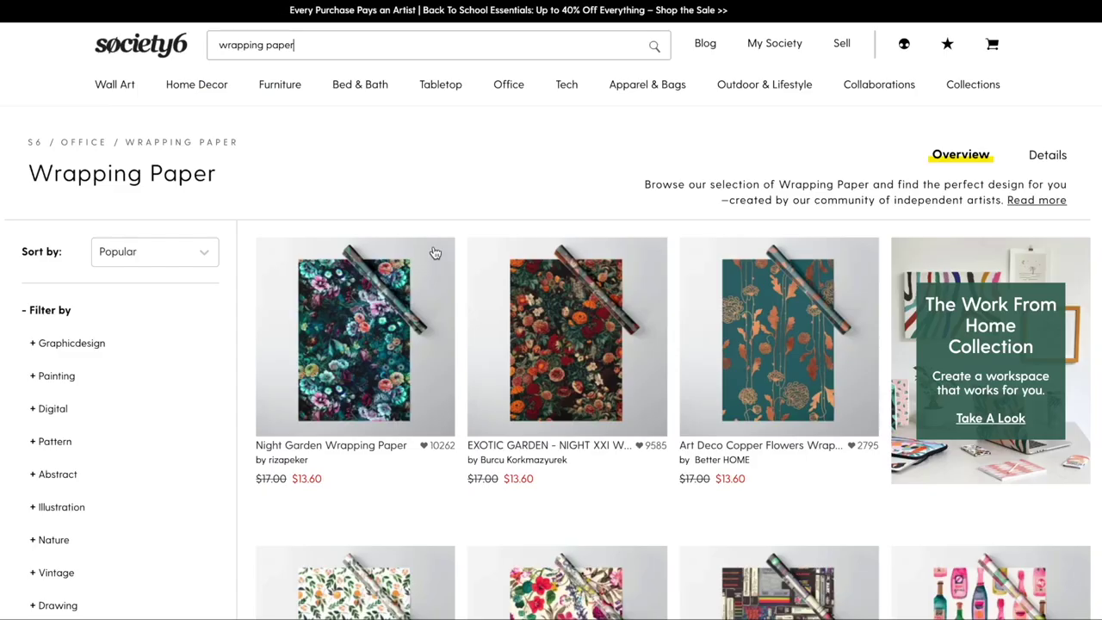
Step: Switch to Society6 and look through the wrapping paper listings for design styles and prices
scroll(465, 185, down, 3)
scroll(472, 174, down, 10)
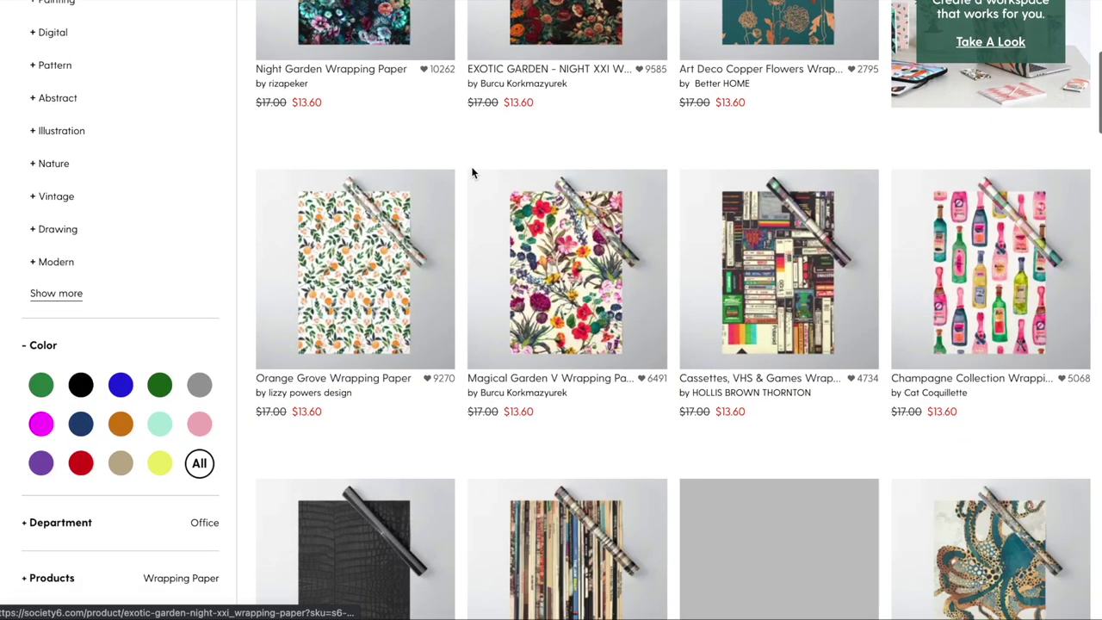
scroll(473, 174, down, 9)
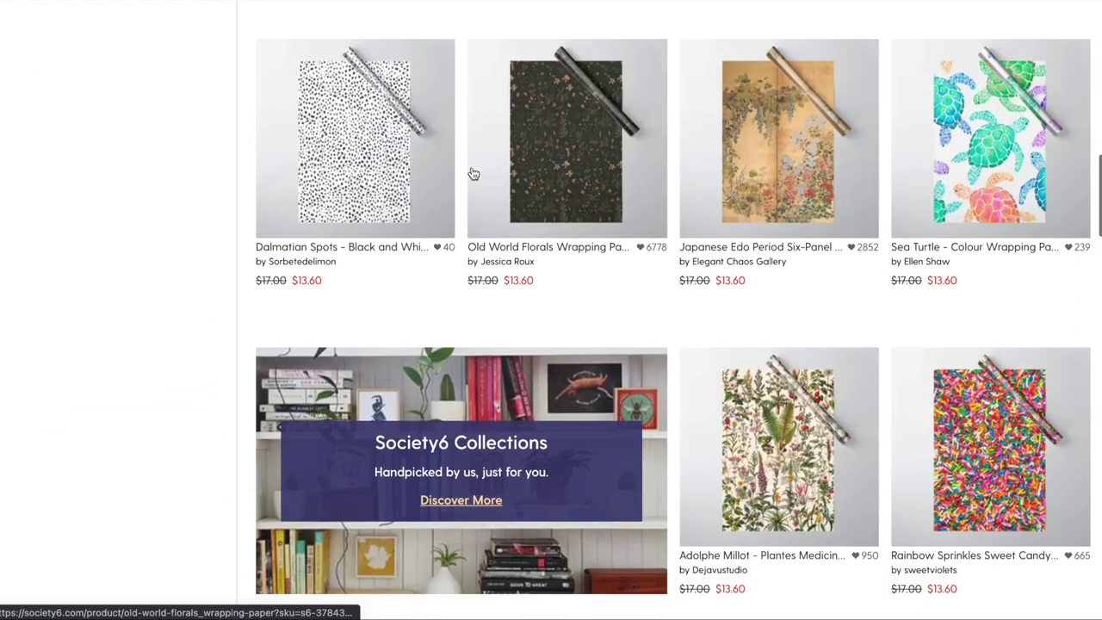
scroll(473, 174, up, 20)
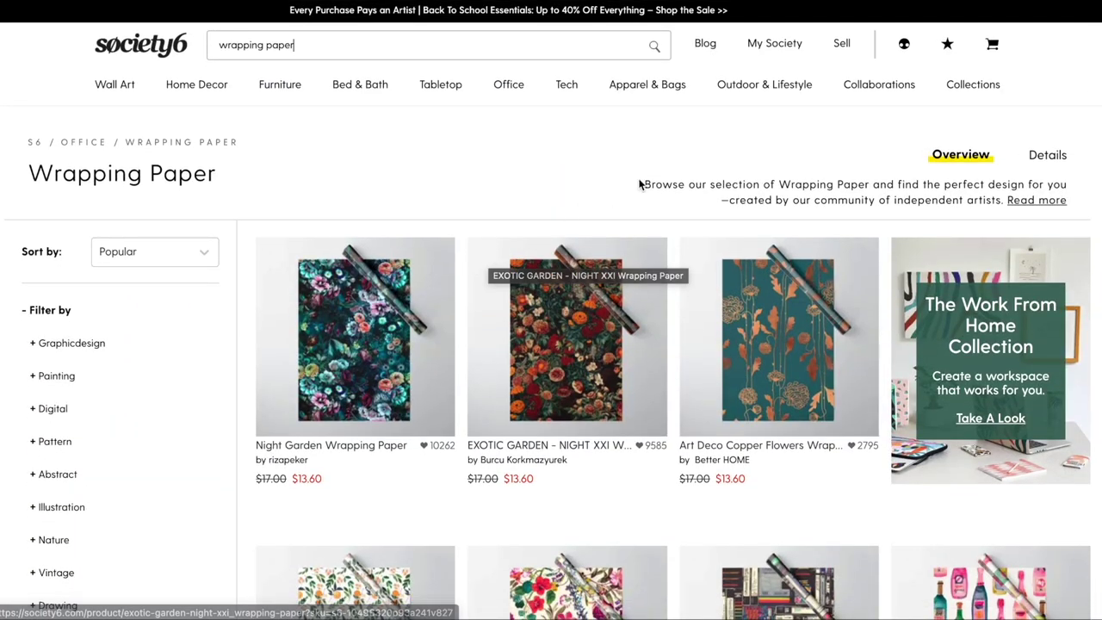
scroll(640, 177, down, 6)
scroll(639, 183, down, 7)
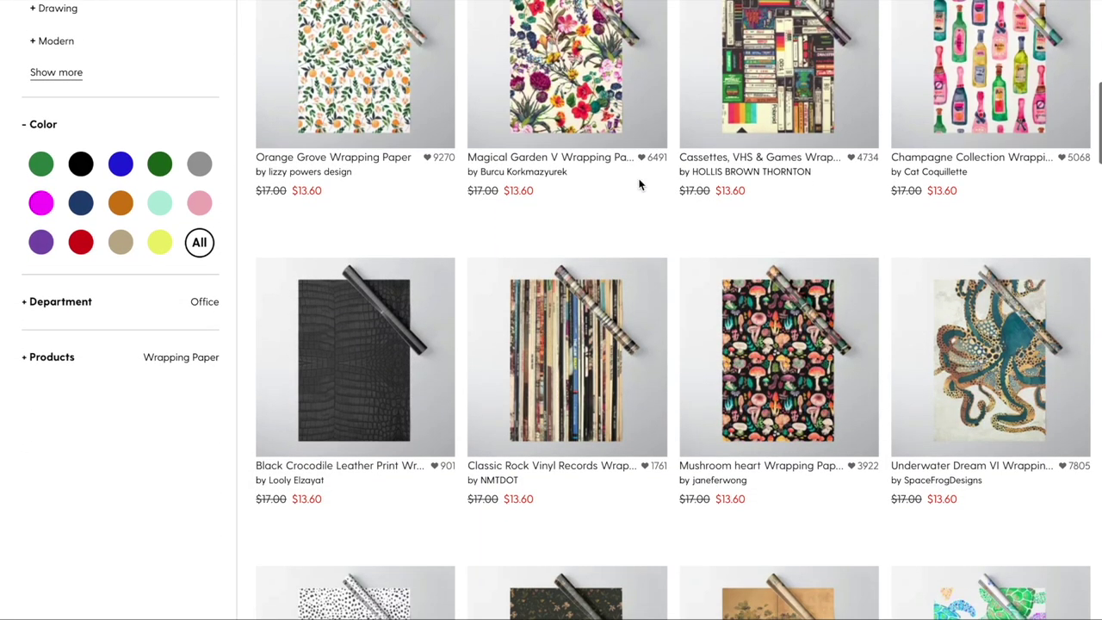
scroll(639, 183, down, 6)
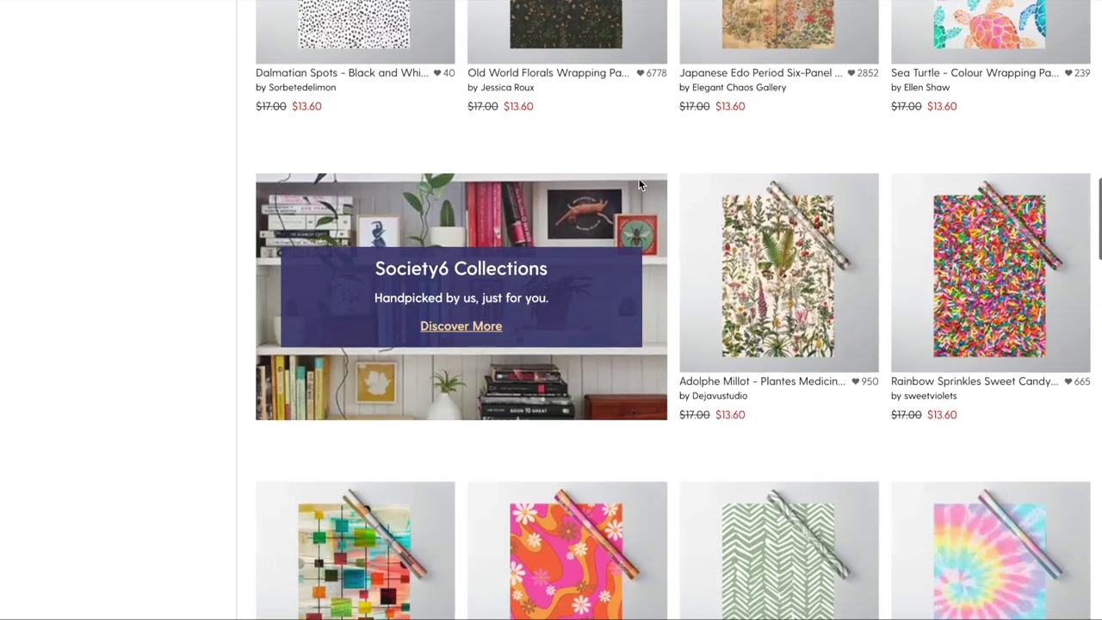
scroll(640, 185, down, 7)
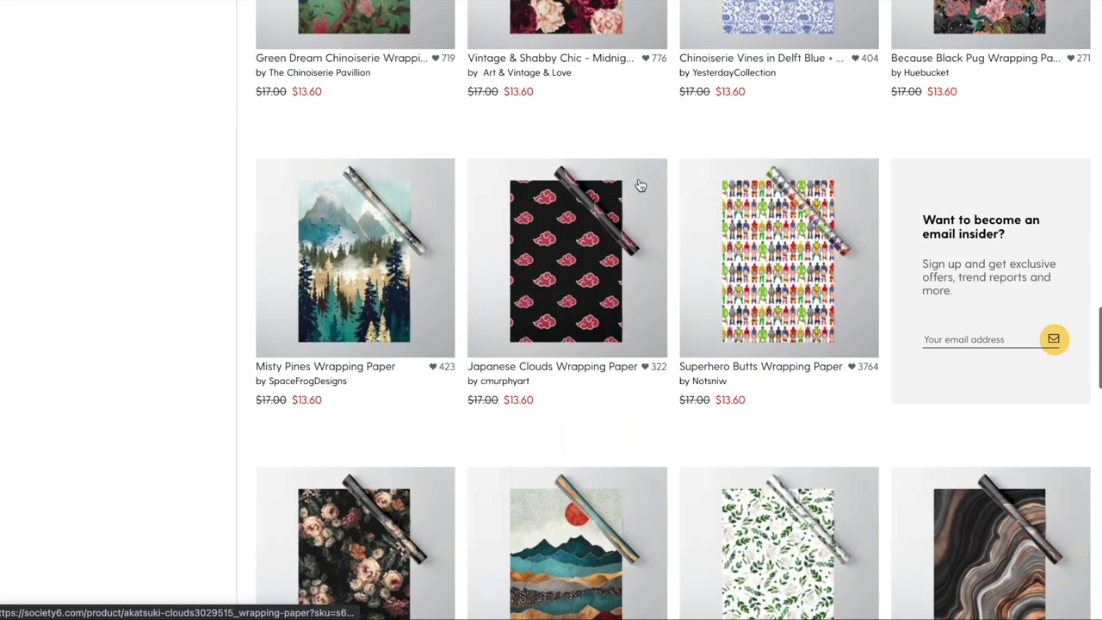
scroll(640, 185, down, 3)
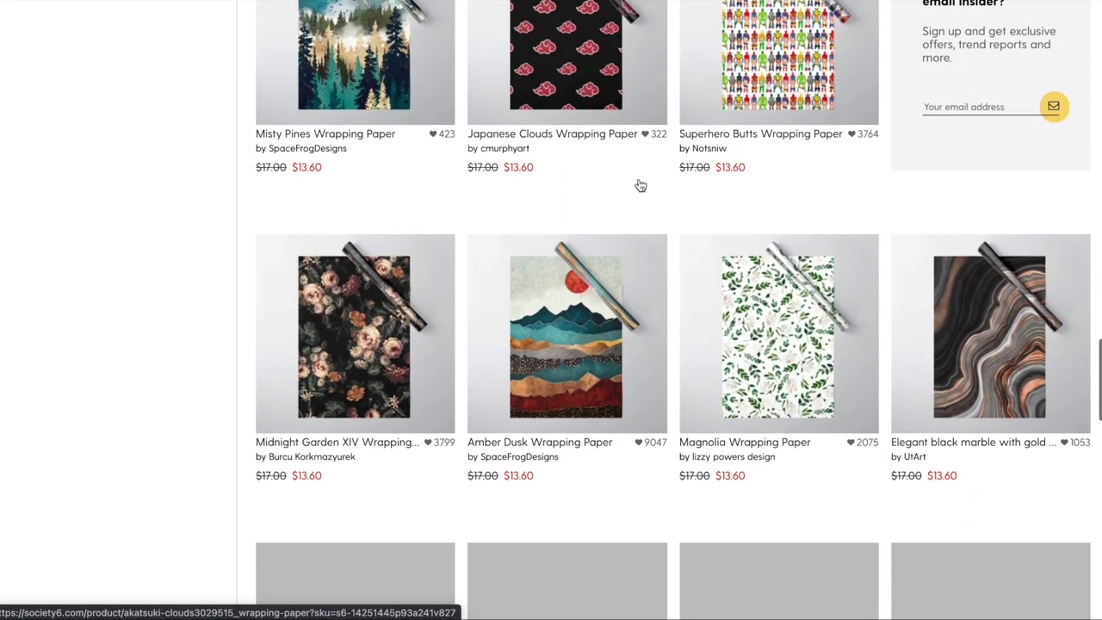
scroll(639, 184, down, 3)
scroll(640, 184, down, 3)
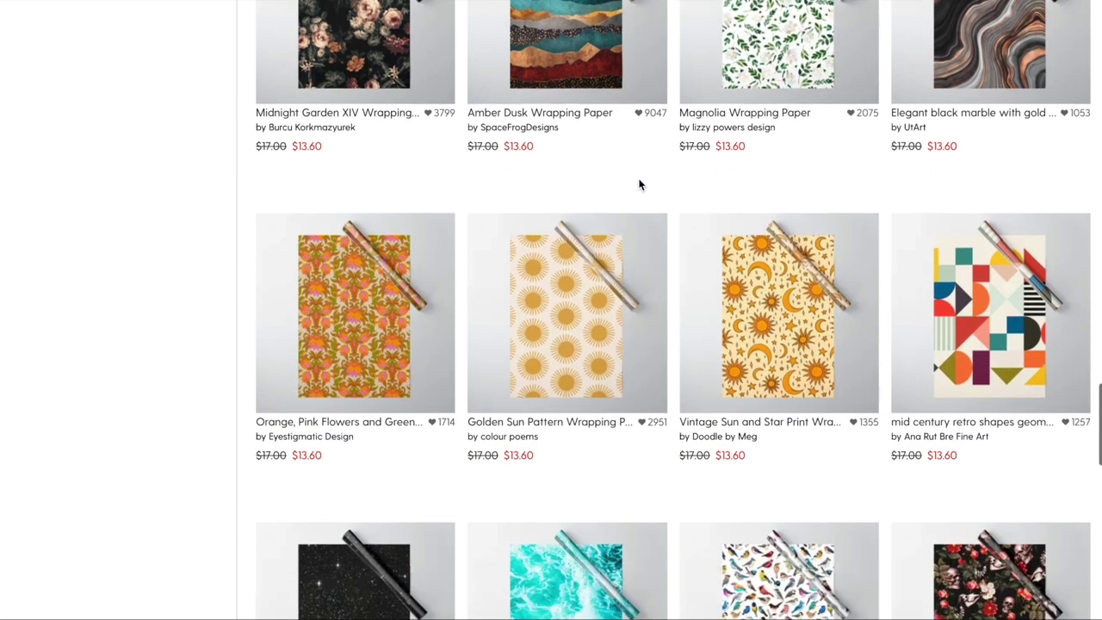
scroll(640, 185, down, 1)
scroll(641, 185, down, 5)
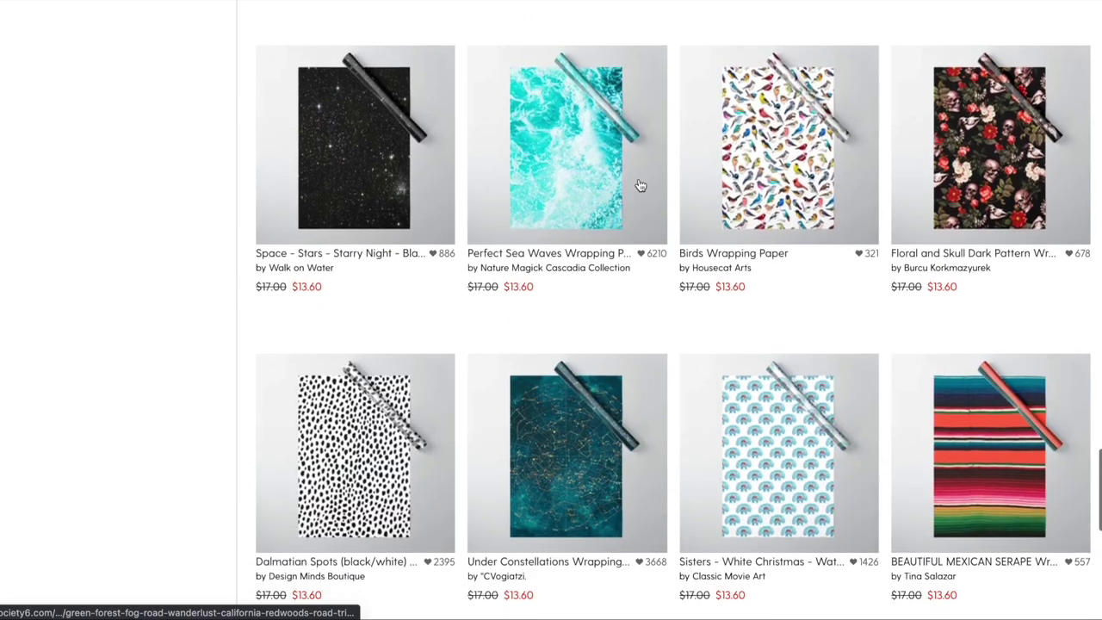
scroll(639, 185, up, 15)
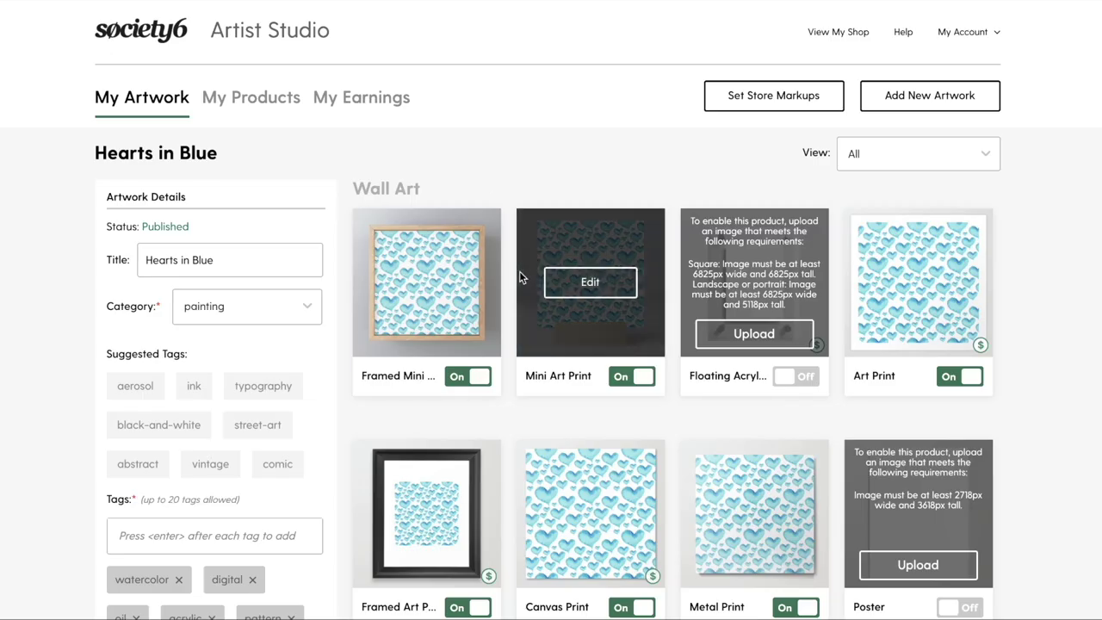
Step: Check the wrapping paper's image size requirement among the Hearts in Blue products in Society6 Artist Studio
scroll(1038, 204, down, 20)
scroll(1037, 205, down, 20)
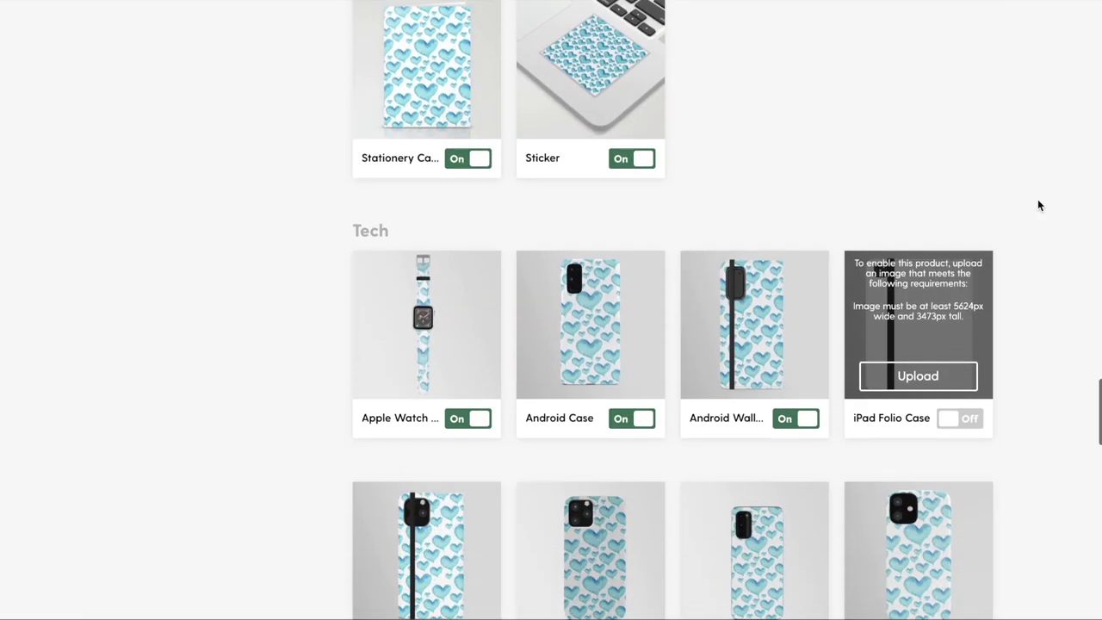
scroll(1038, 204, down, 5)
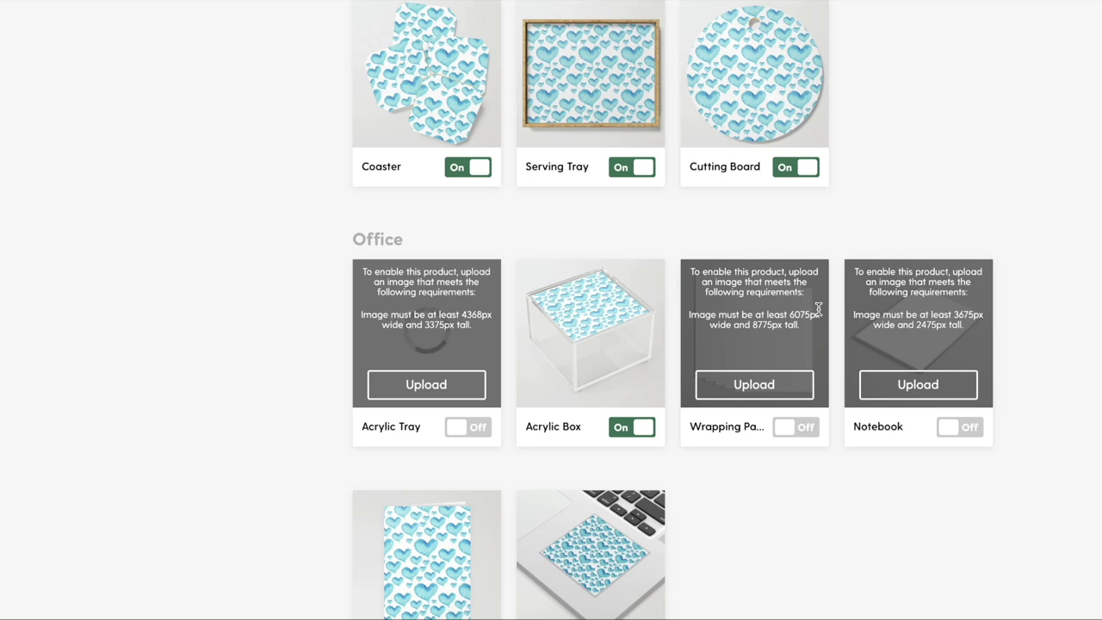
Step: Switch to Clip Studio Paint
mouse_move(904, 603)
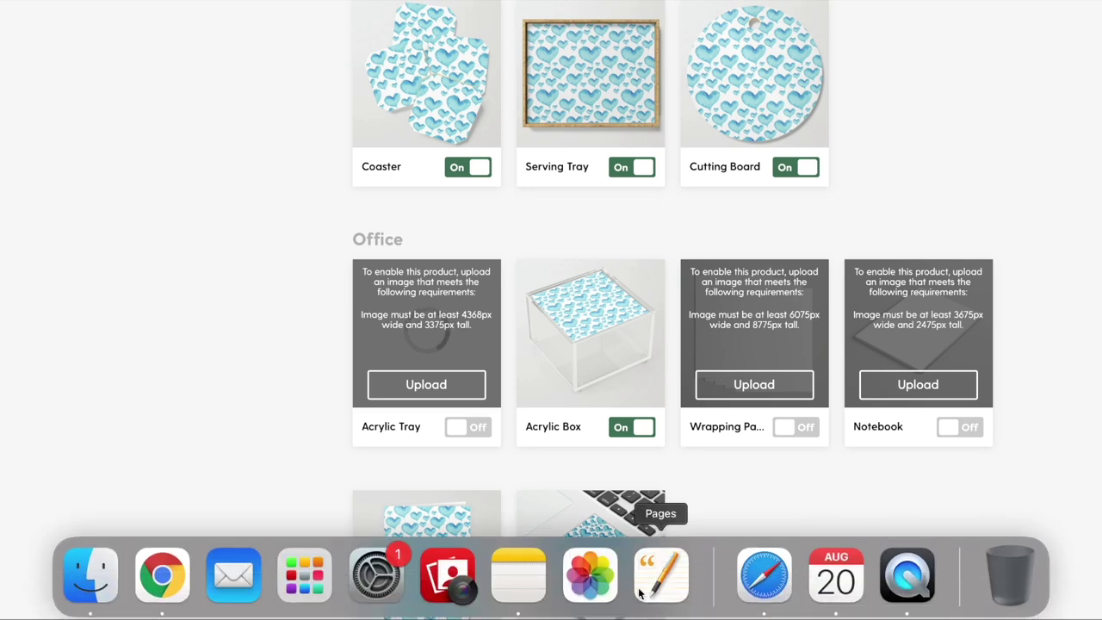
click(291, 583)
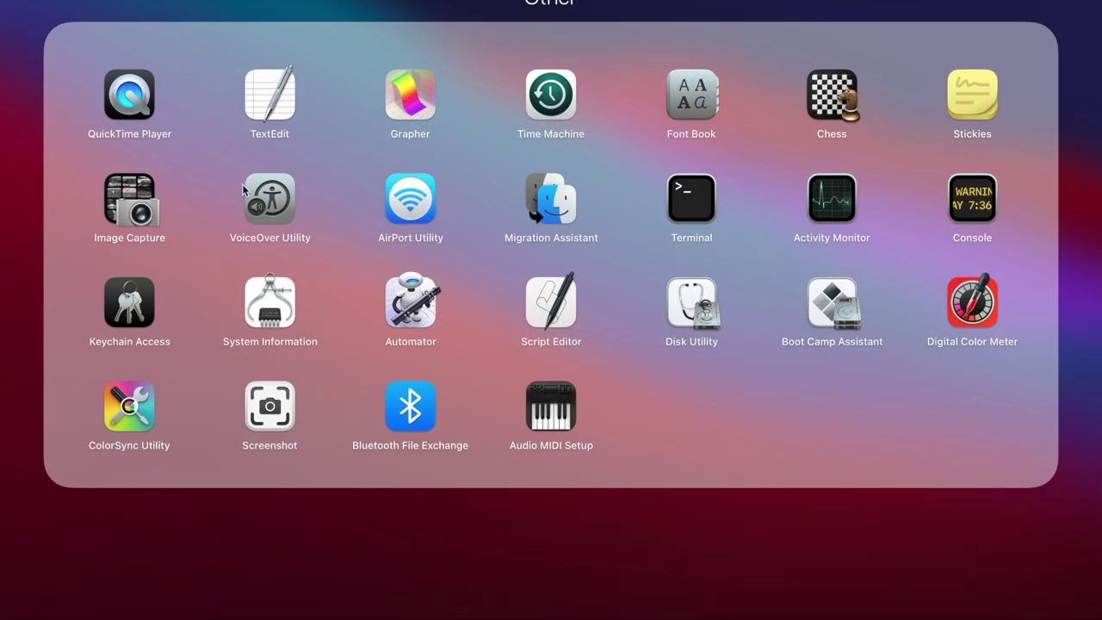
click(485, 534)
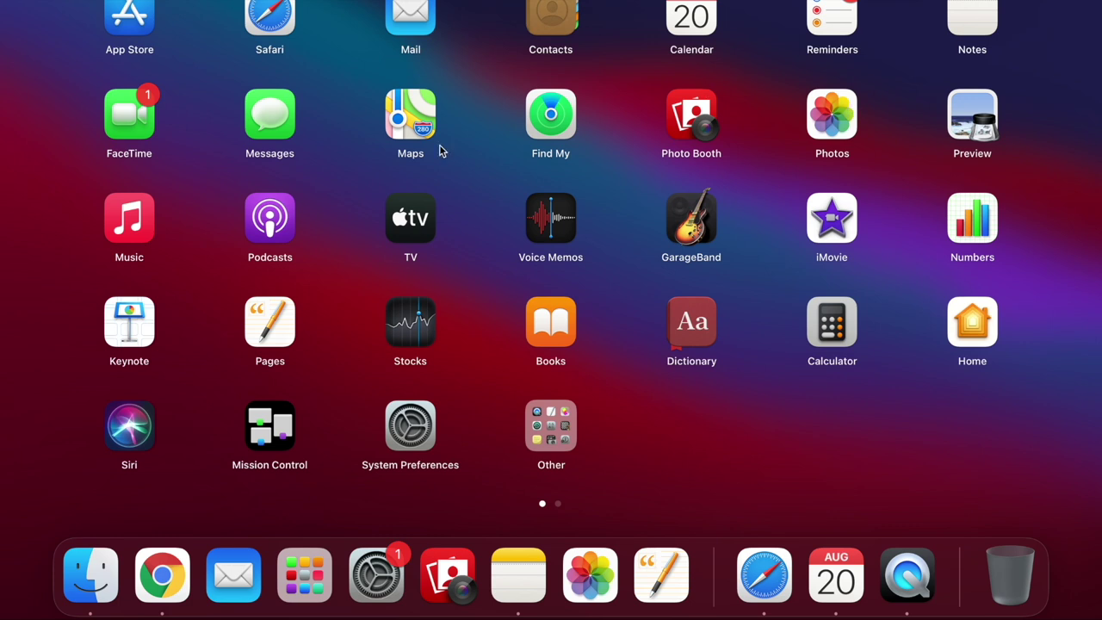
scroll(462, 263, down, 2)
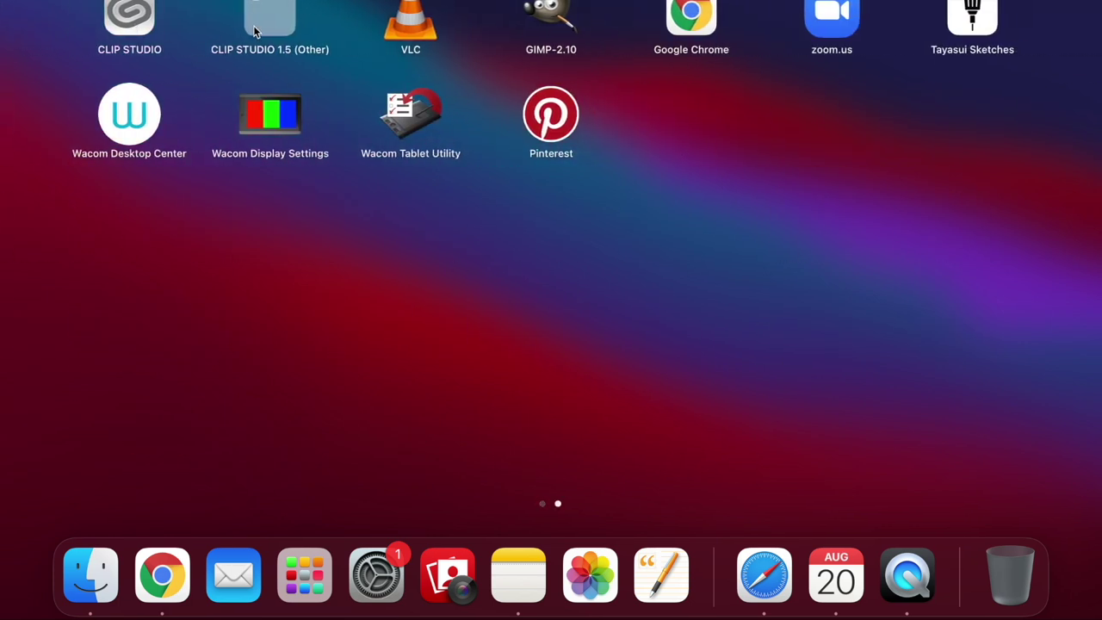
click(243, 30)
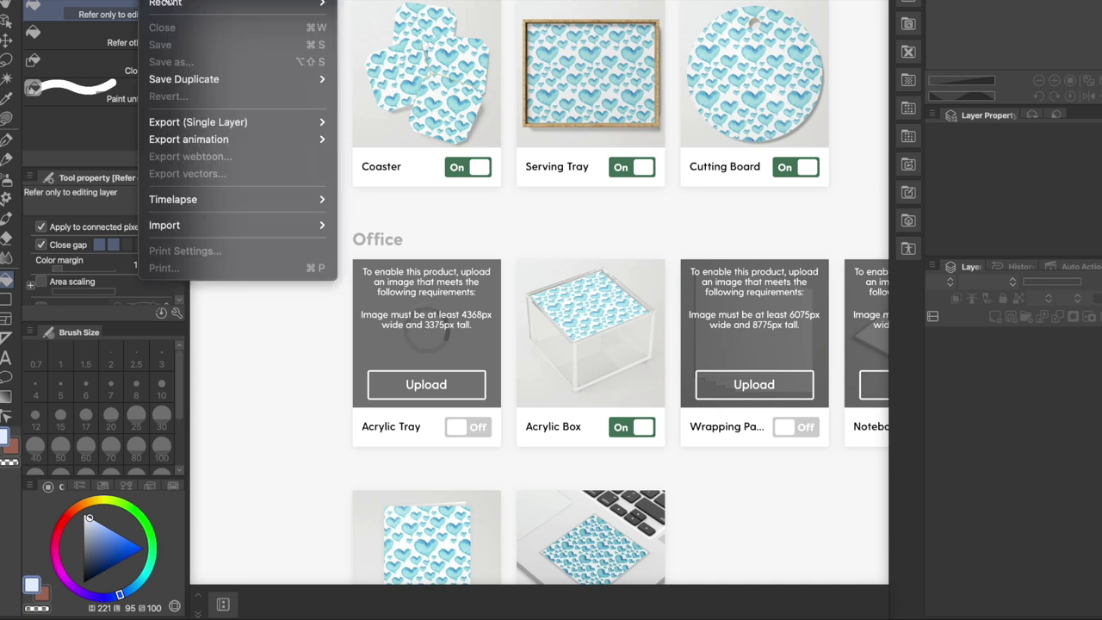
Step: Start a new canvas with a custom size and set its unit to px
click(246, 10)
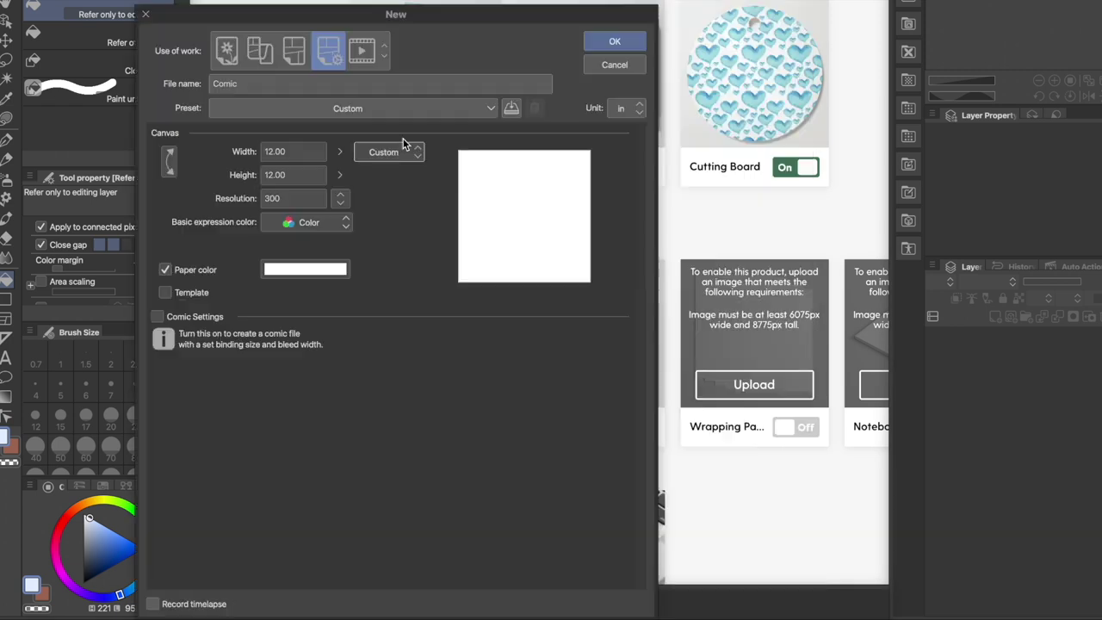
click(400, 153)
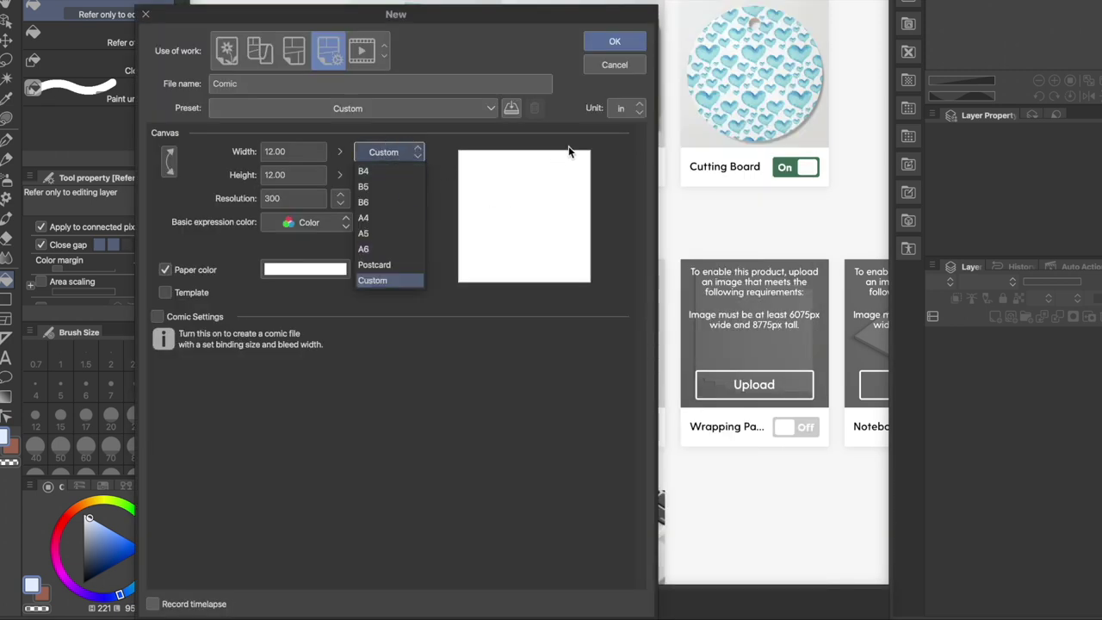
click(628, 108)
click(628, 108)
click(627, 198)
click(627, 109)
click(627, 177)
Step: Set the canvas width to 6075 px and height to 8775 px, and create the canvas
click(271, 152)
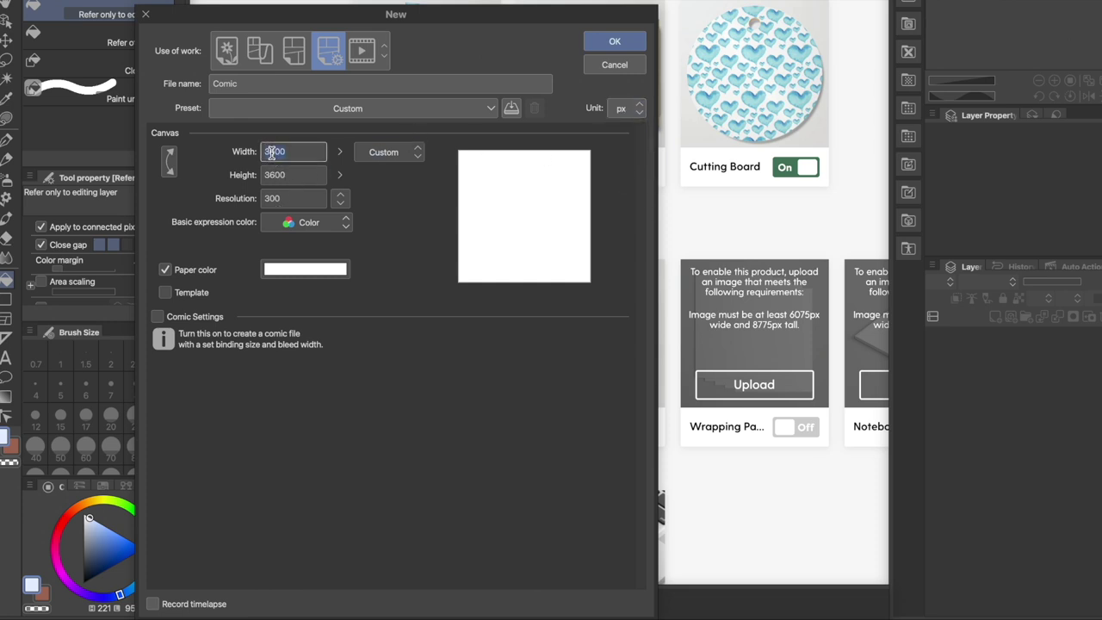
text(6075)
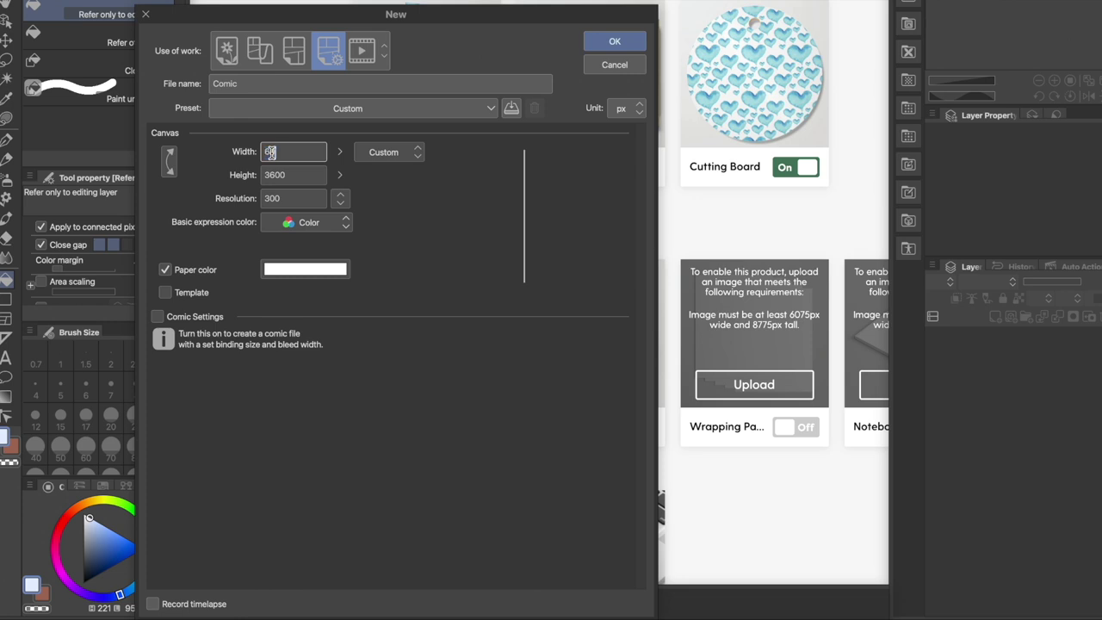
click(269, 176)
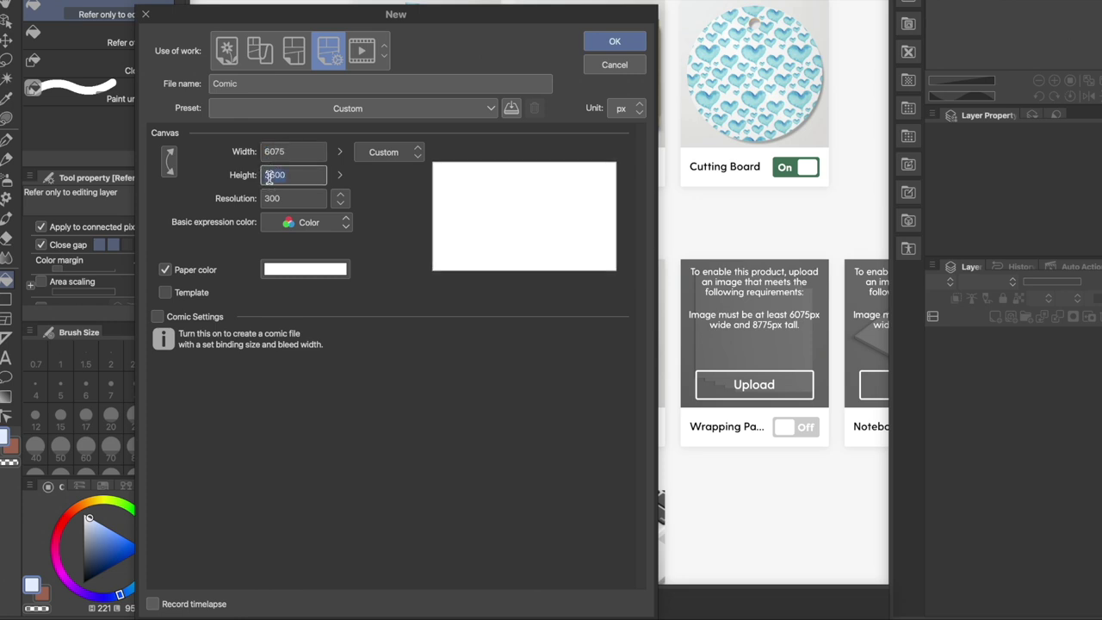
text(8775)
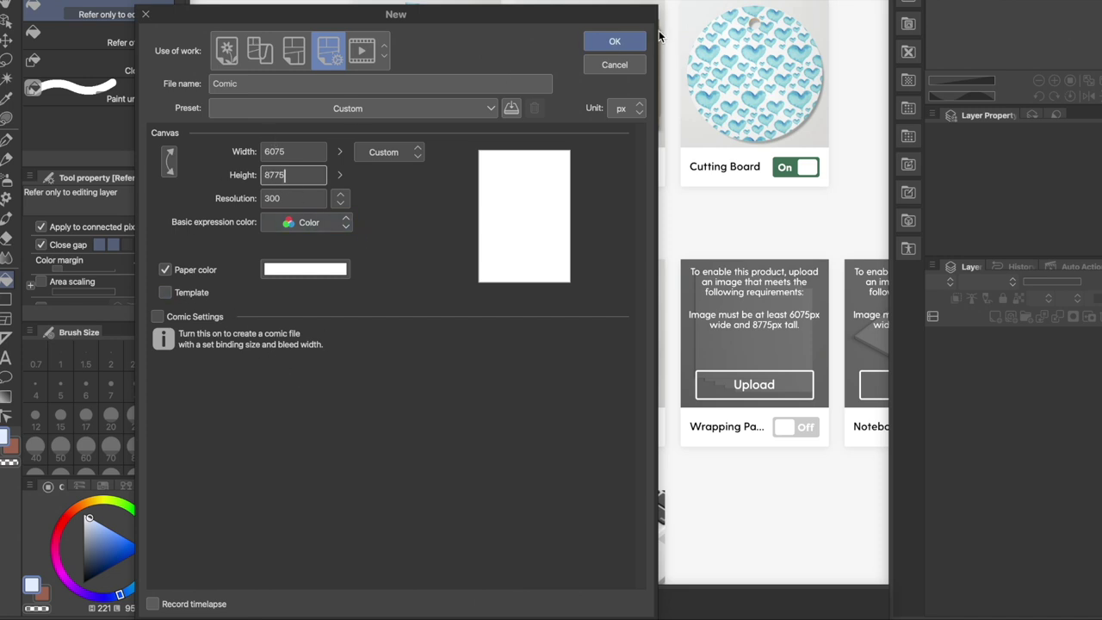
click(625, 40)
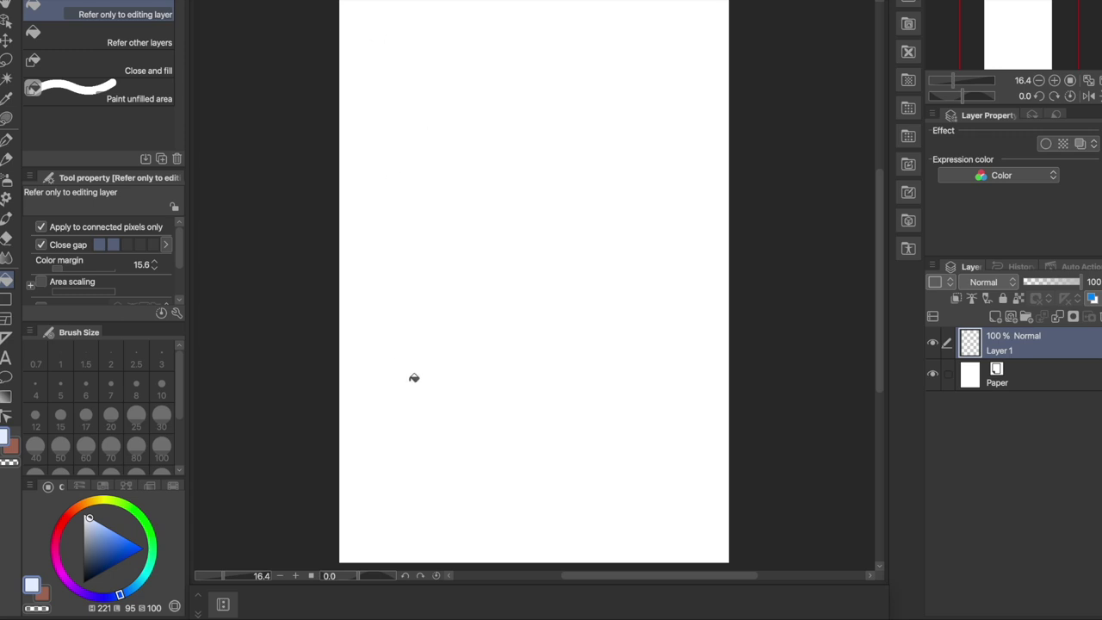
Step: Switch to Creative Fabrica in the browser and look through the print-on-demand Christmas illustrations
click(150, 573)
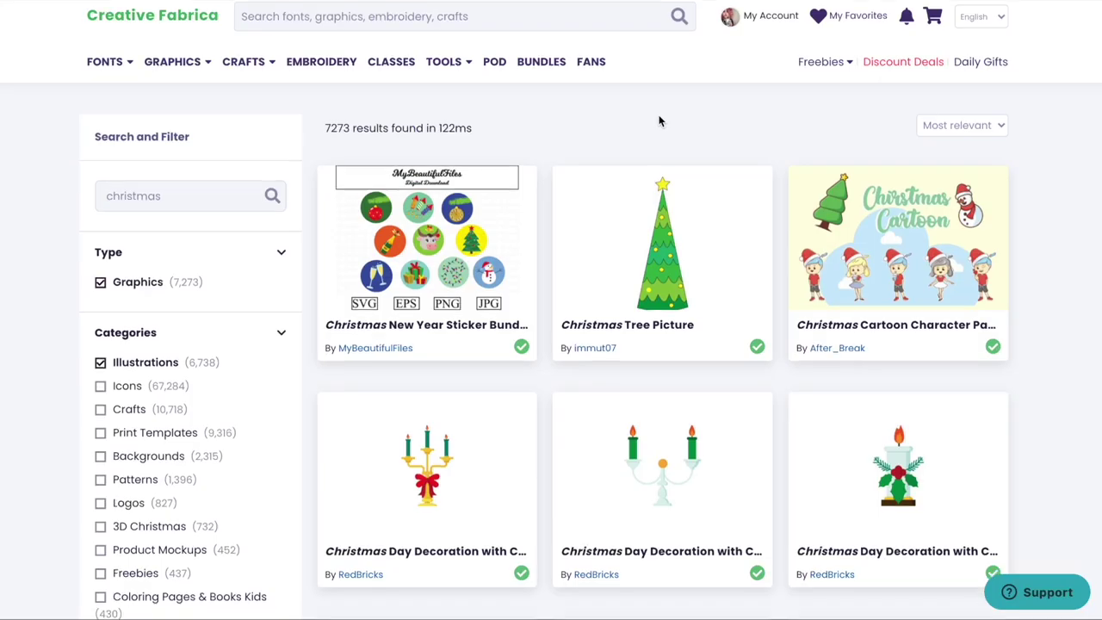
scroll(660, 118, down, 10)
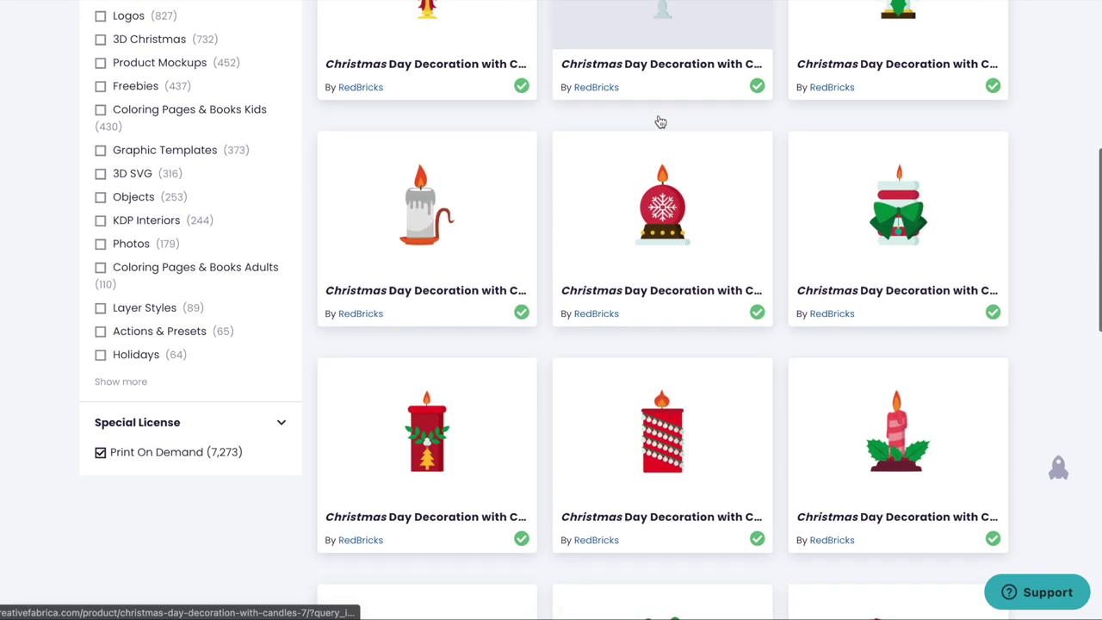
scroll(660, 120, down, 4)
scroll(659, 120, up, 15)
scroll(660, 121, up, 1)
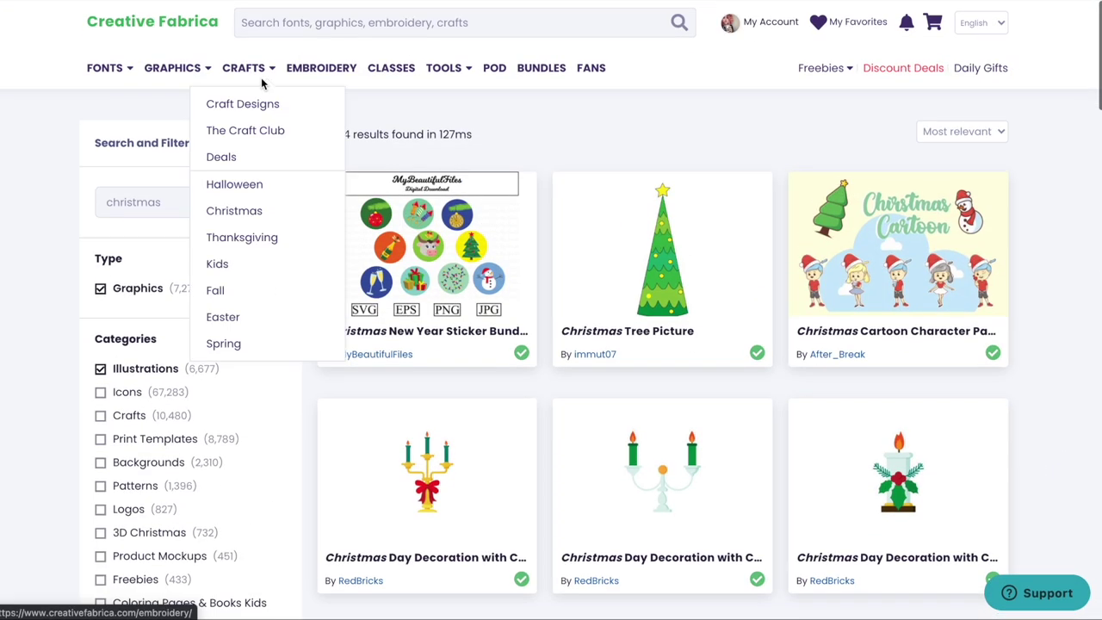
Step: Search the print-on-demand illustrations for "snow" and look through the results for suitable graphics
double_click(141, 203)
text(snow)
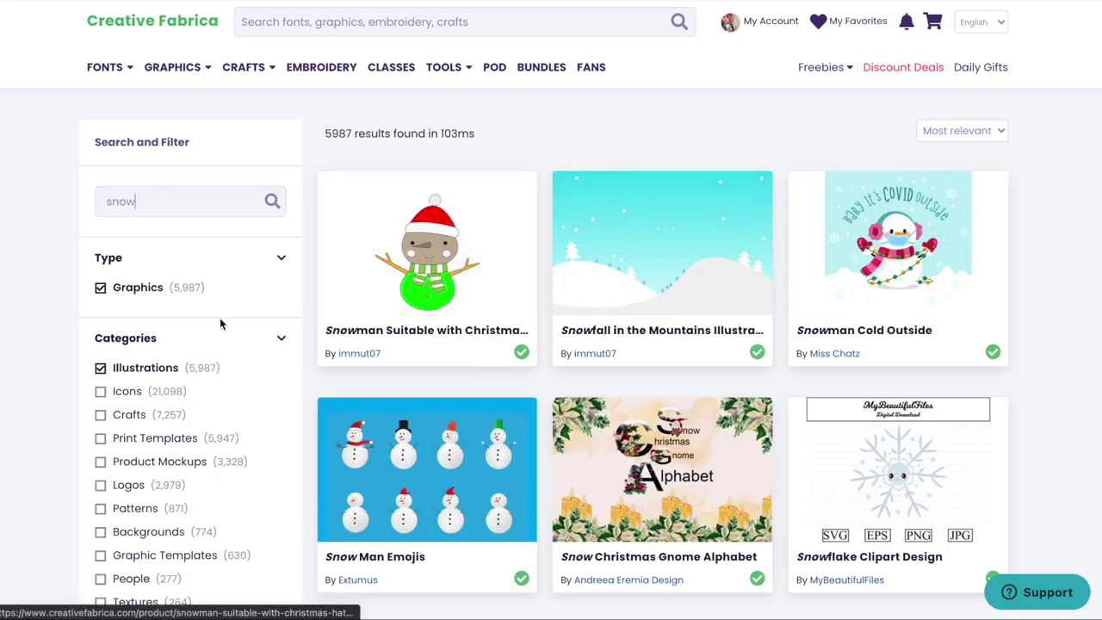
scroll(220, 324, down, 4)
scroll(219, 323, down, 2)
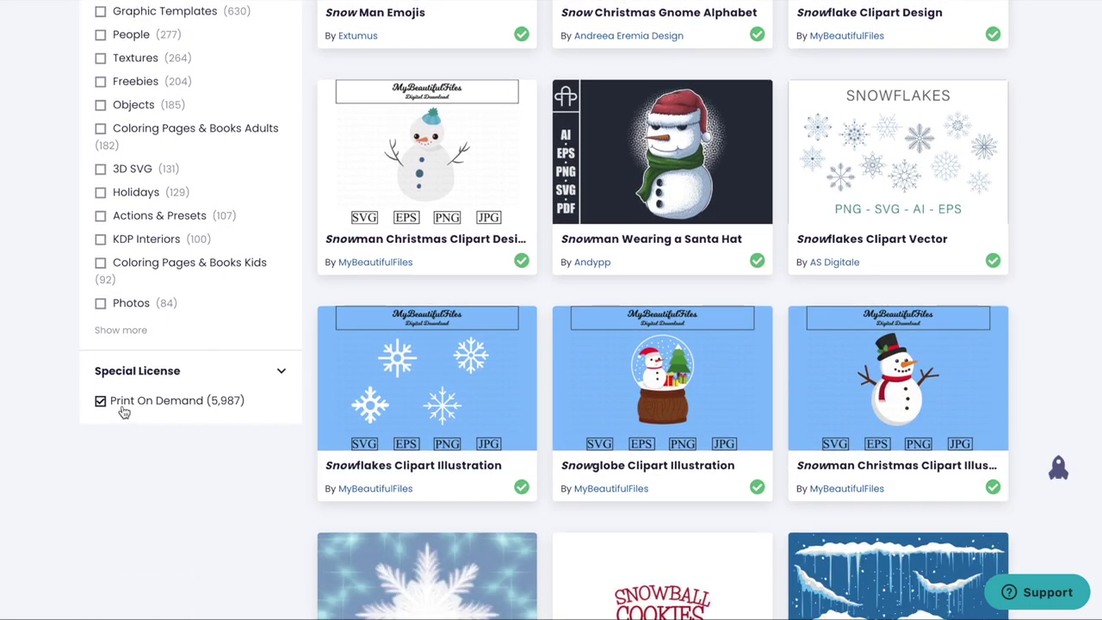
scroll(121, 410, up, 6)
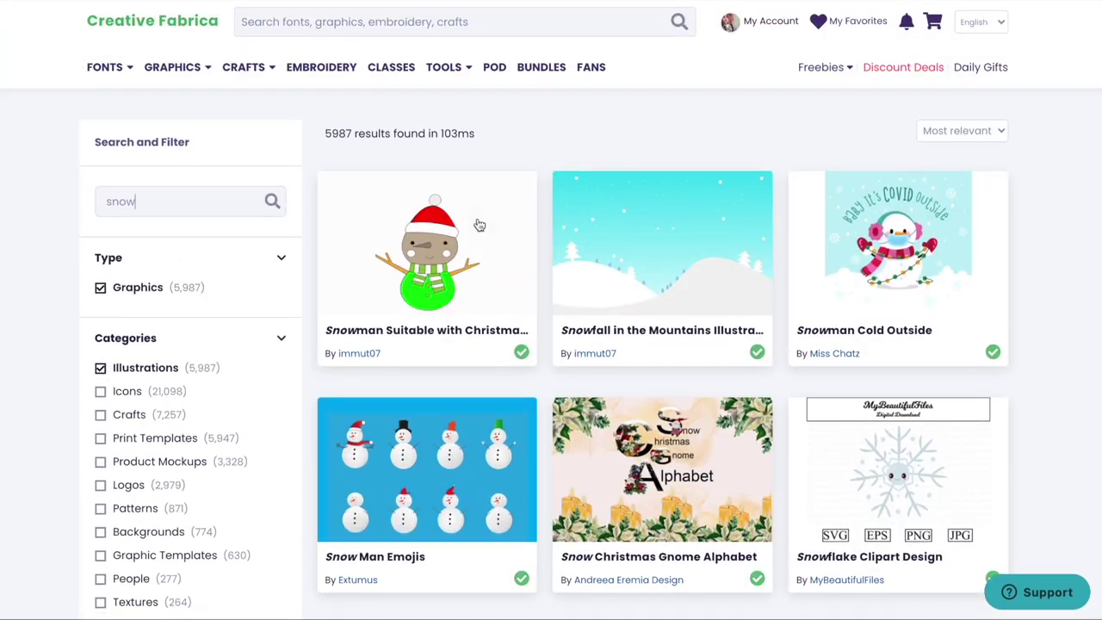
scroll(478, 226, down, 2)
scroll(153, 359, down, 4)
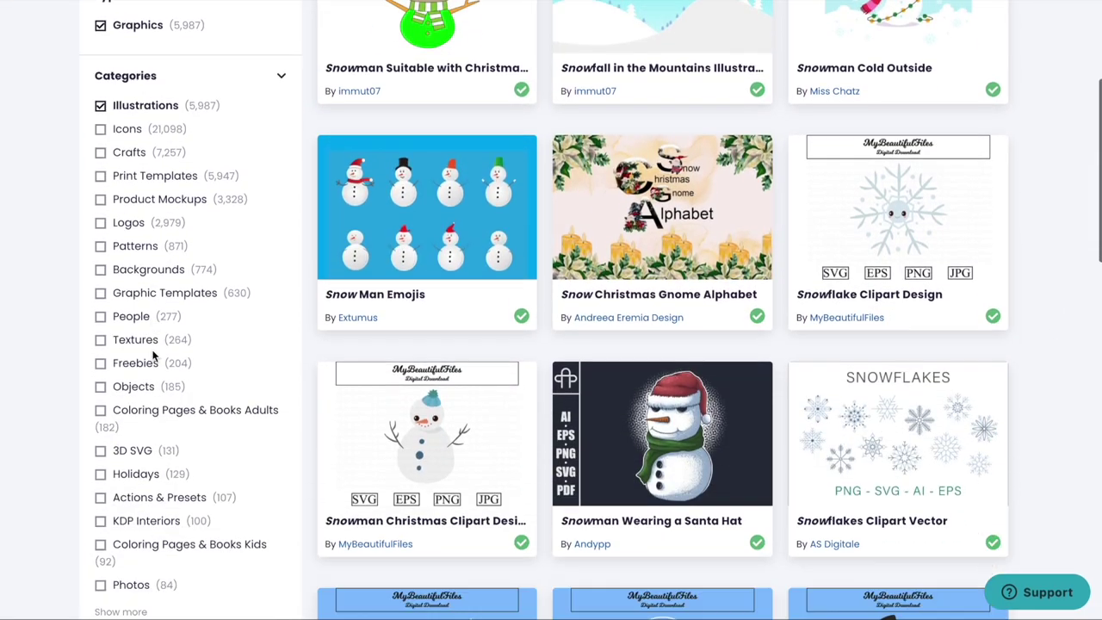
scroll(626, 203, down, 5)
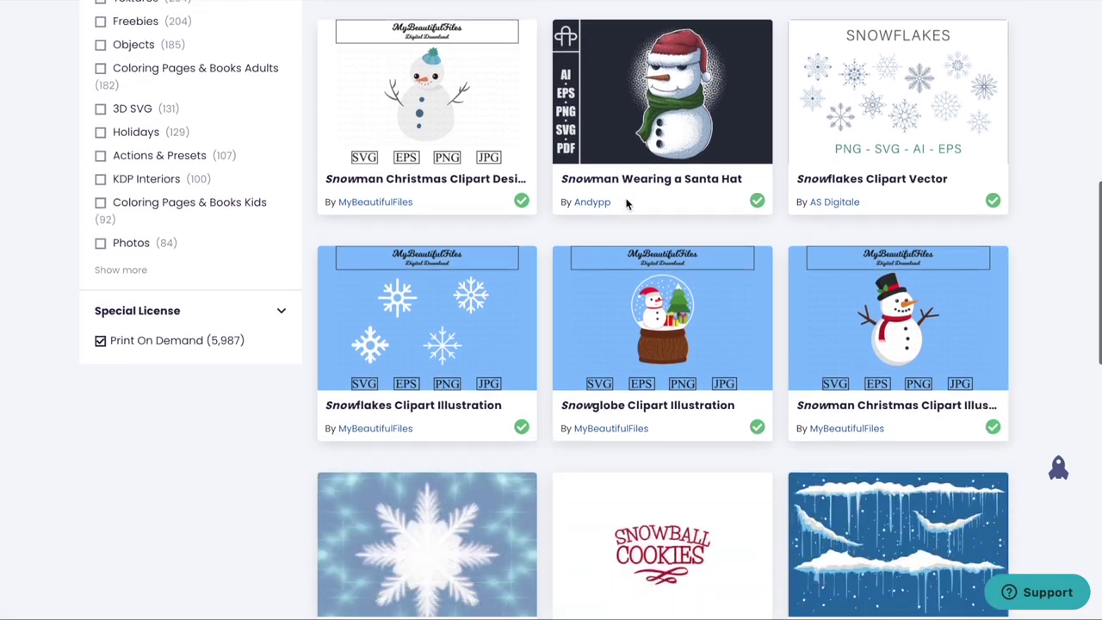
scroll(785, 202, down, 2)
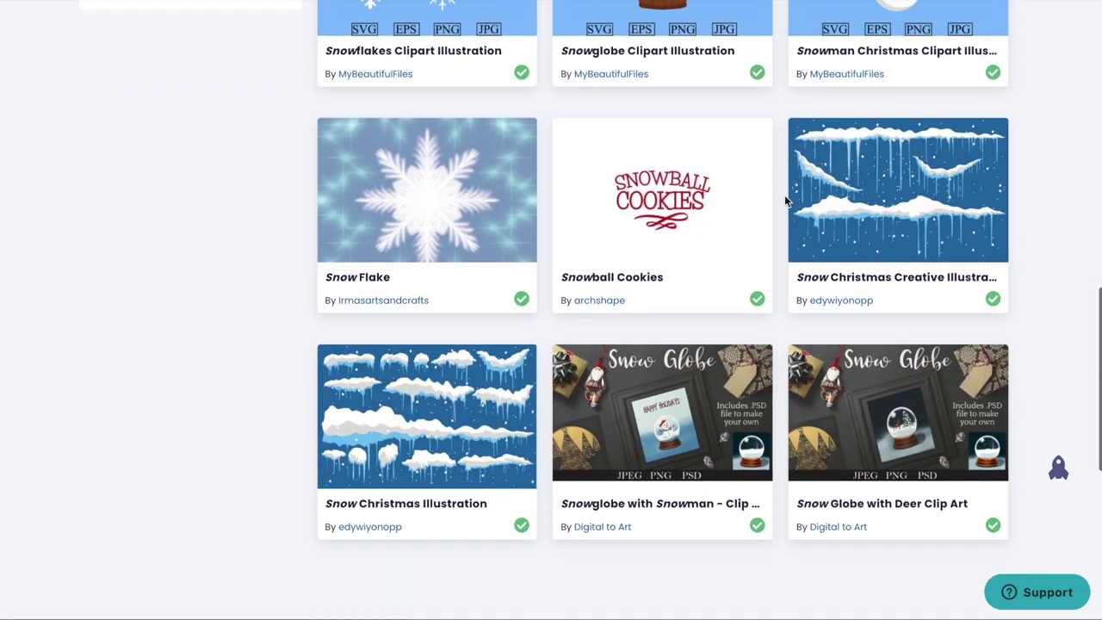
scroll(607, 202, down, 3)
scroll(607, 199, down, 2)
scroll(431, 193, up, 20)
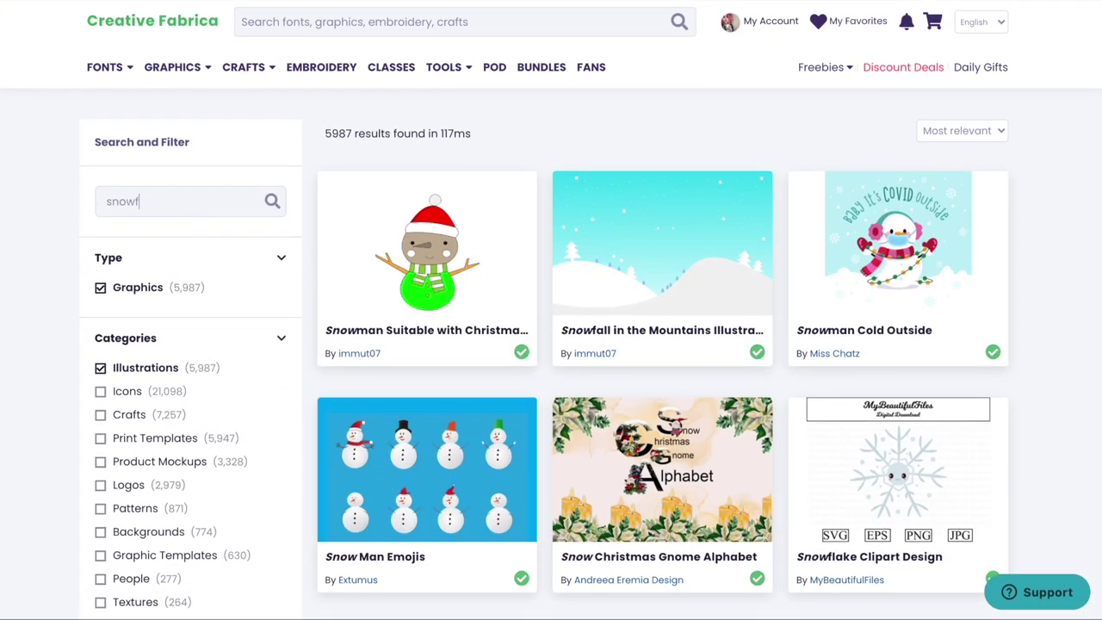
Step: Refine the search to "snowflakes", view the Snowflakes Pastel graphic's page and return to the results
text(lakes)
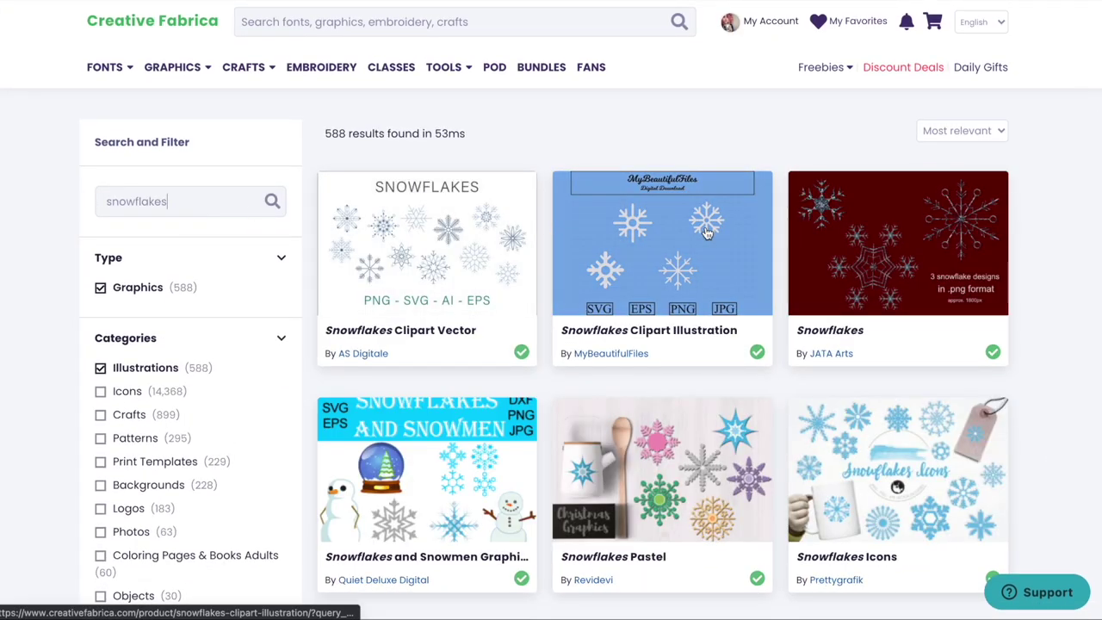
scroll(680, 237, down, 3)
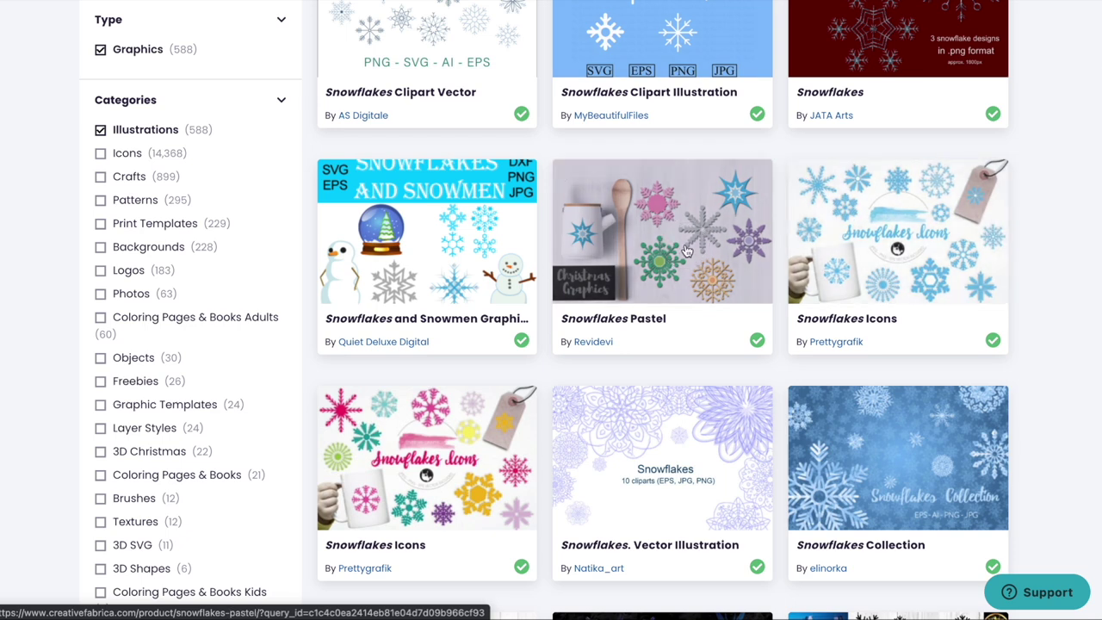
click(687, 250)
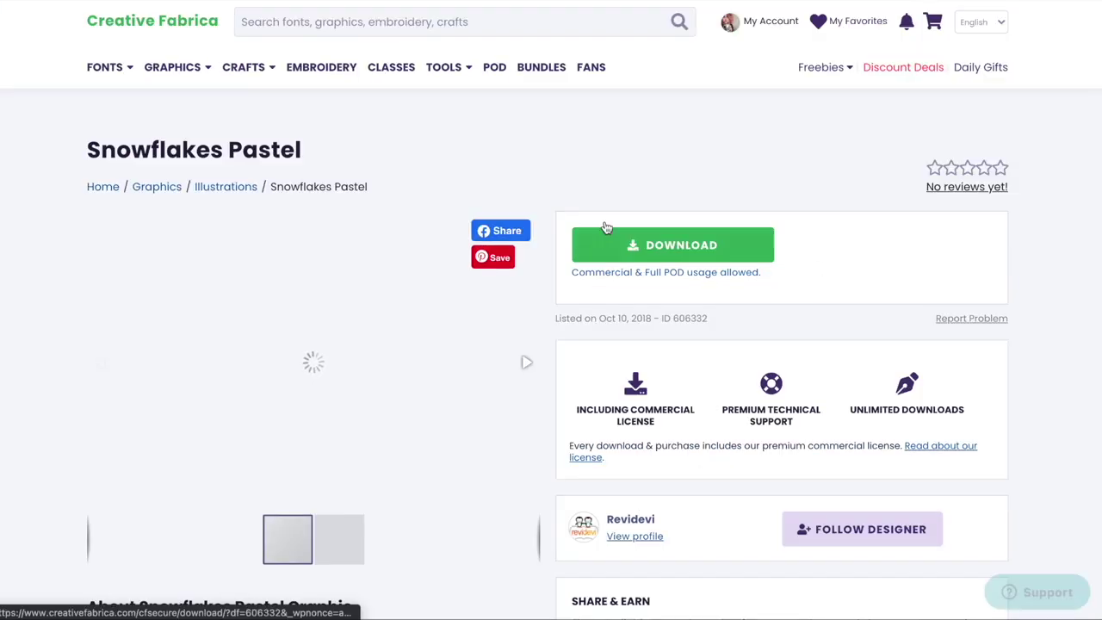
scroll(360, 159, down, 3)
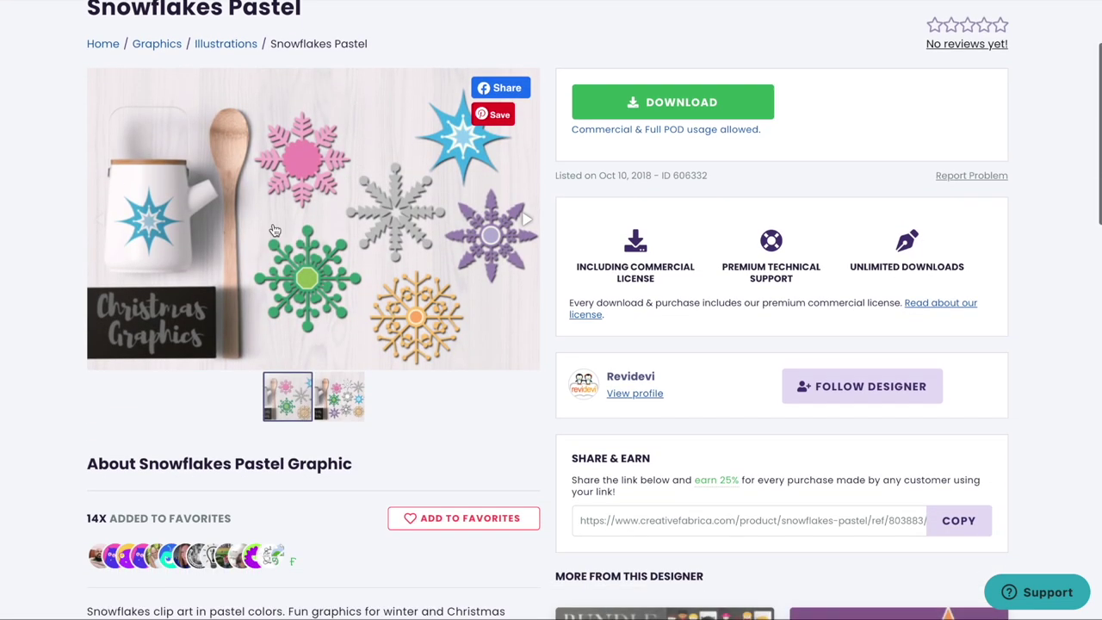
scroll(284, 250, up, 3)
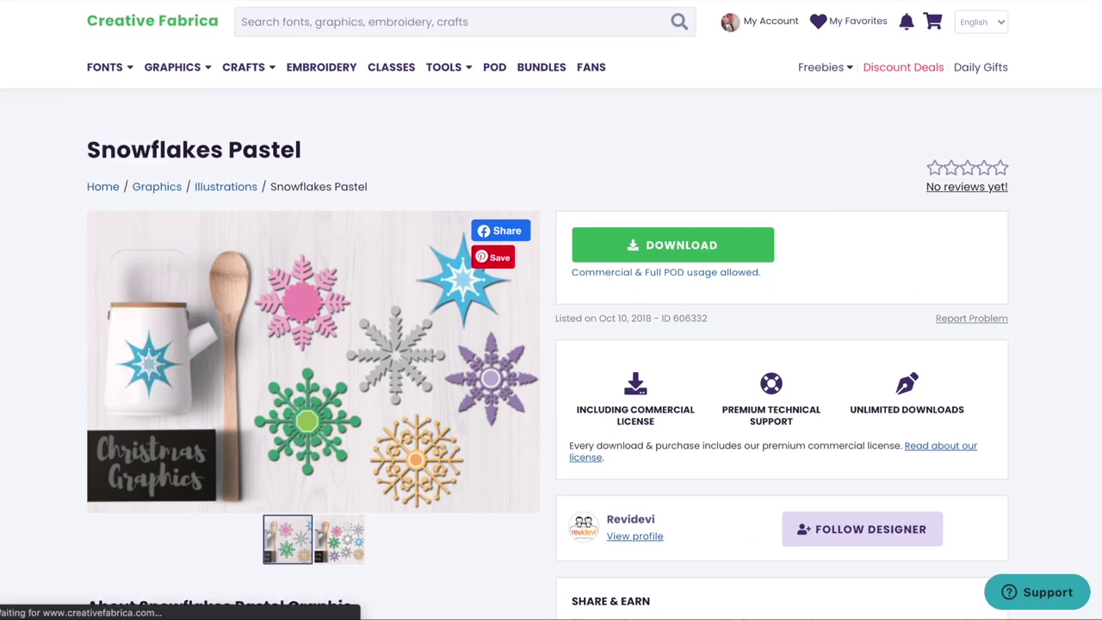
Step: Open the Snowflakes Collection graphic, check its third preview image and usage terms, and return to the results
scroll(844, 312, down, 2)
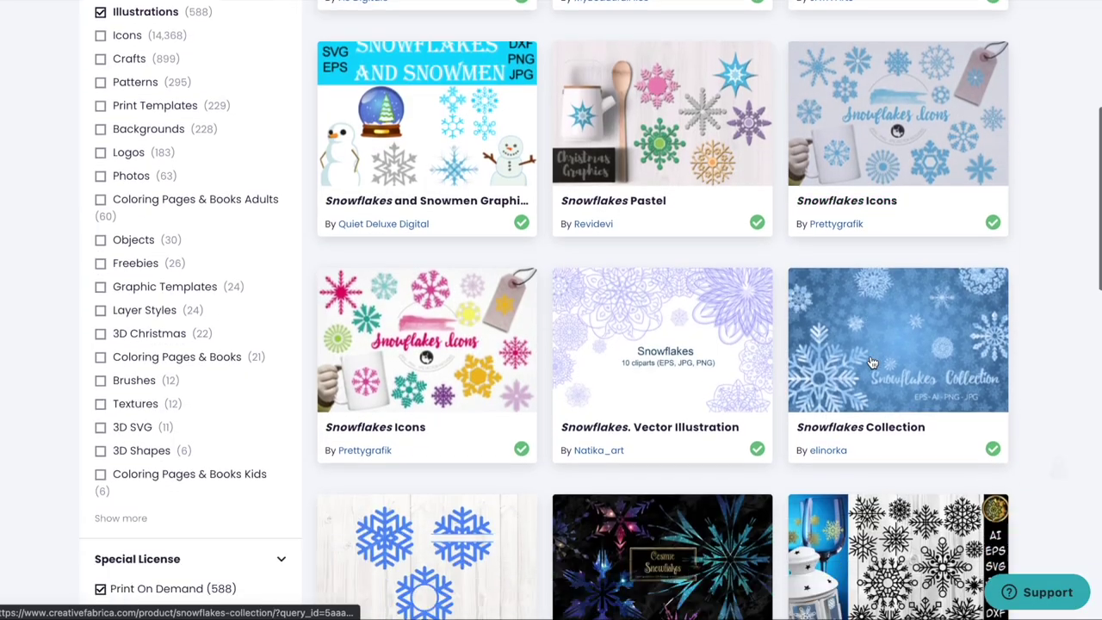
click(844, 311)
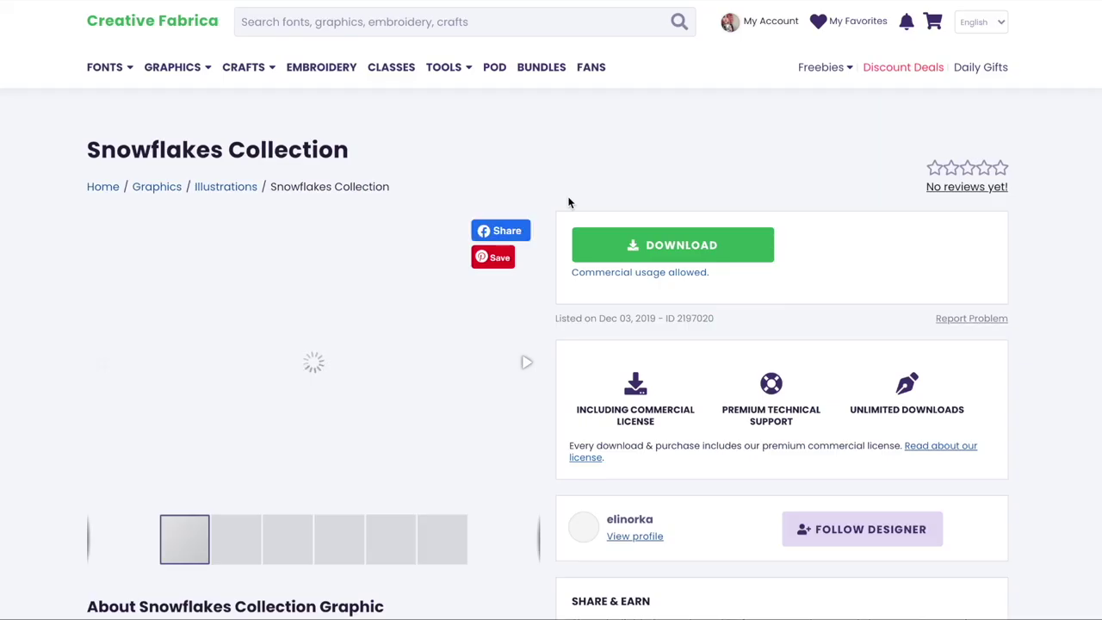
scroll(431, 328, down, 1)
click(283, 453)
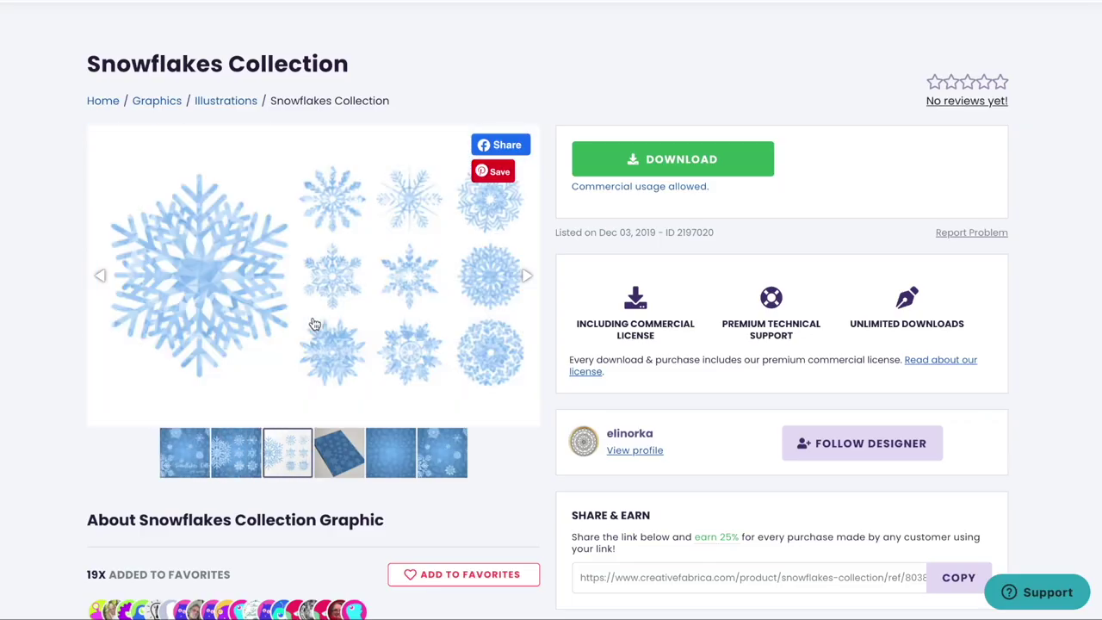
scroll(567, 180, down, 1)
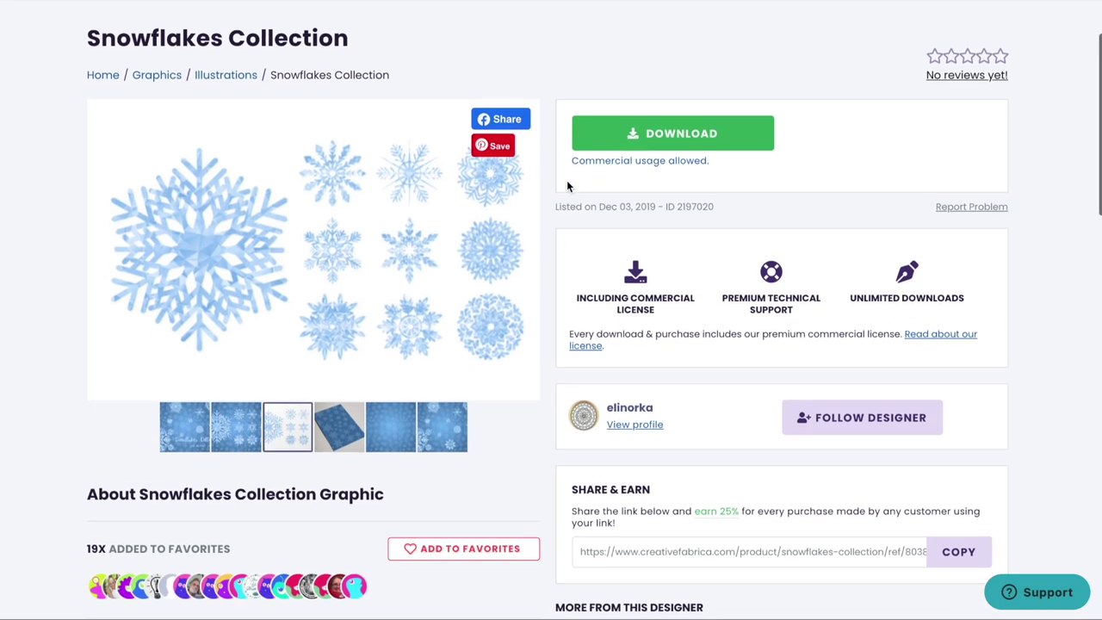
scroll(567, 185, up, 3)
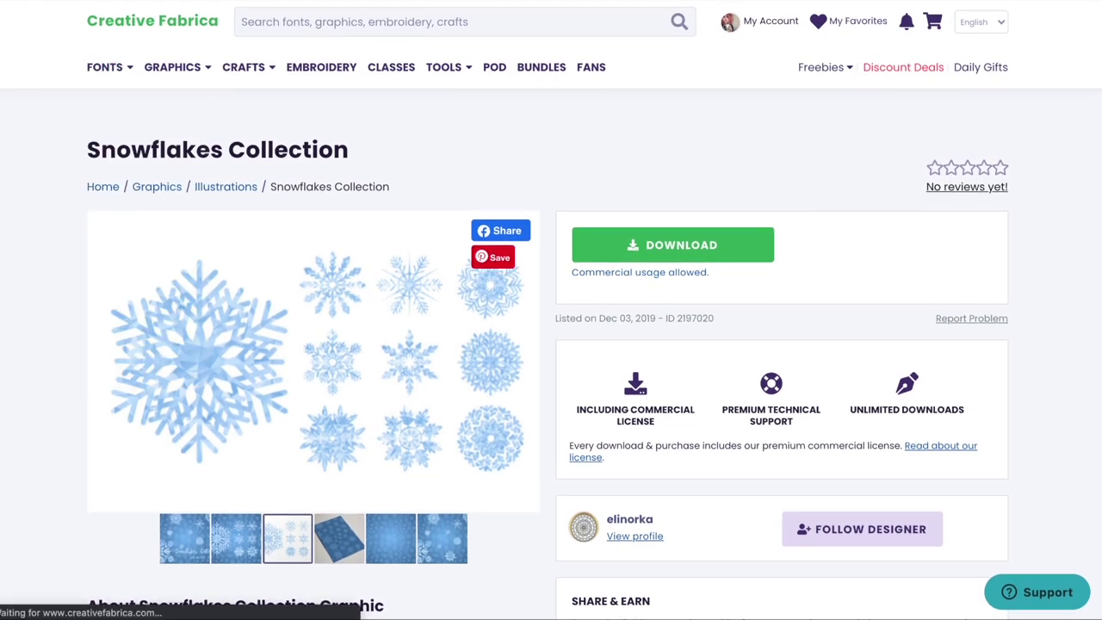
key(alt+Left)
Step: Look through the snowflake search results and open the Watercolor Colorful Snowflakes PNG Set
scroll(165, 319, down, 9)
scroll(164, 319, up, 4)
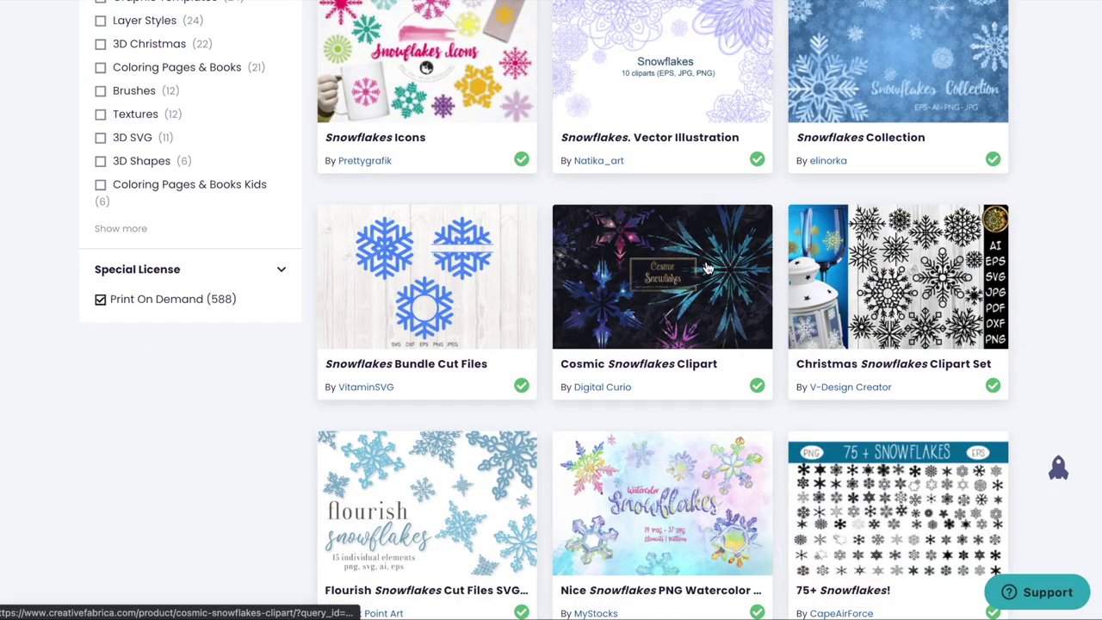
scroll(706, 268, down, 3)
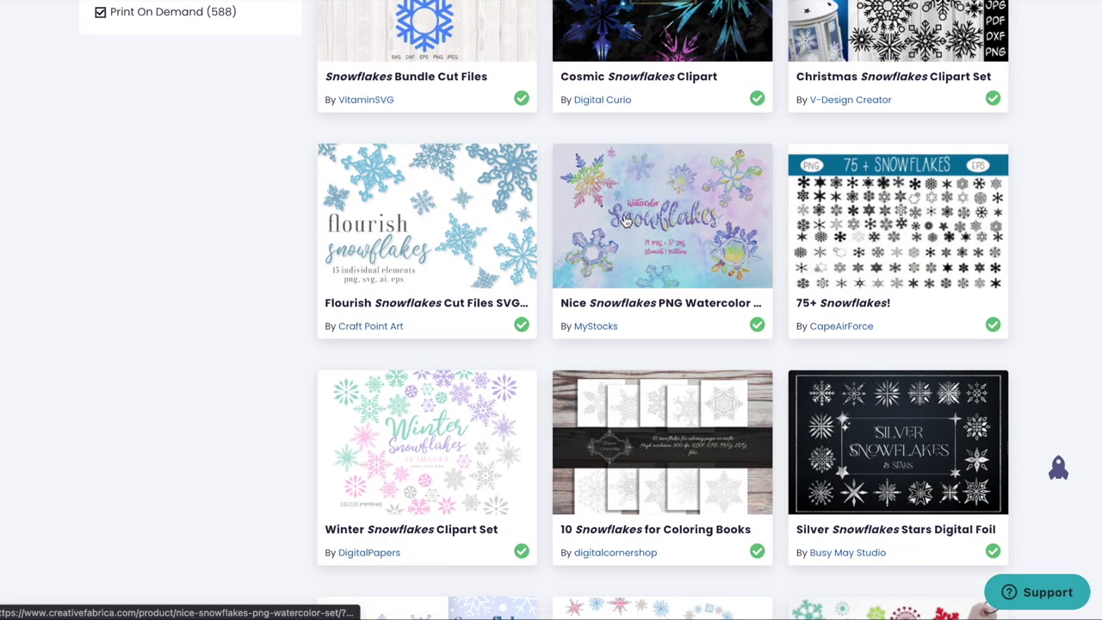
scroll(626, 221, down, 3)
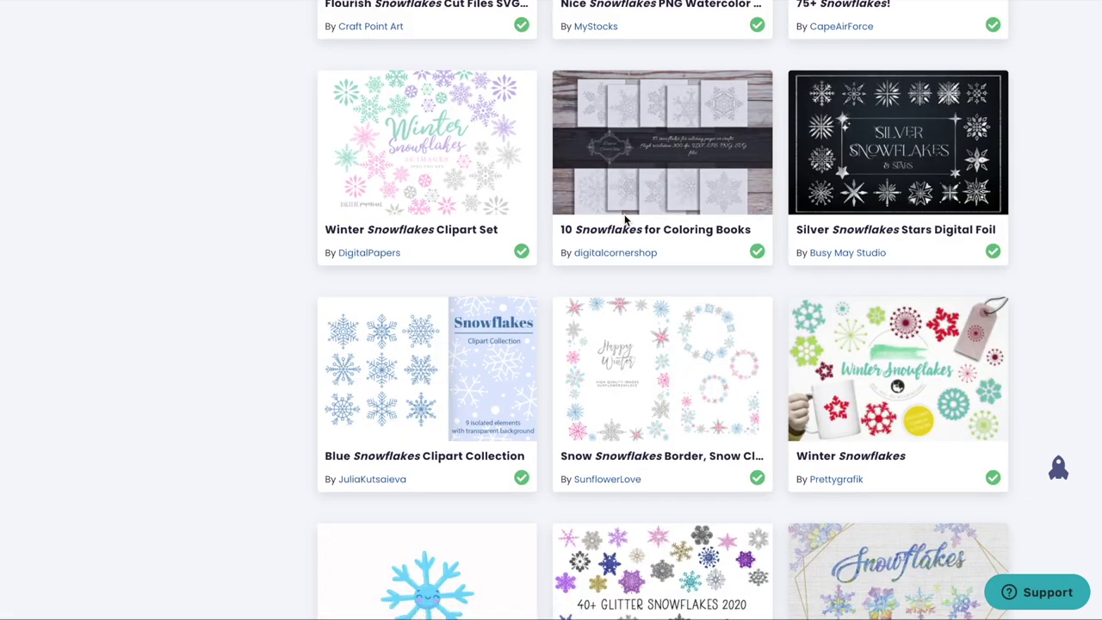
scroll(627, 217, down, 2)
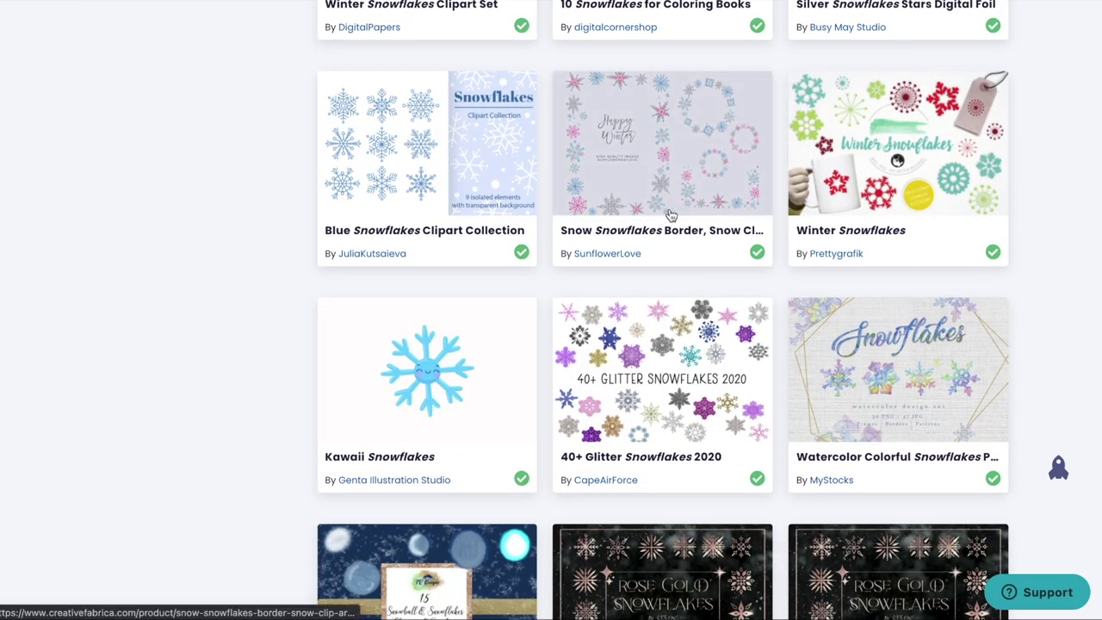
scroll(671, 216, down, 2)
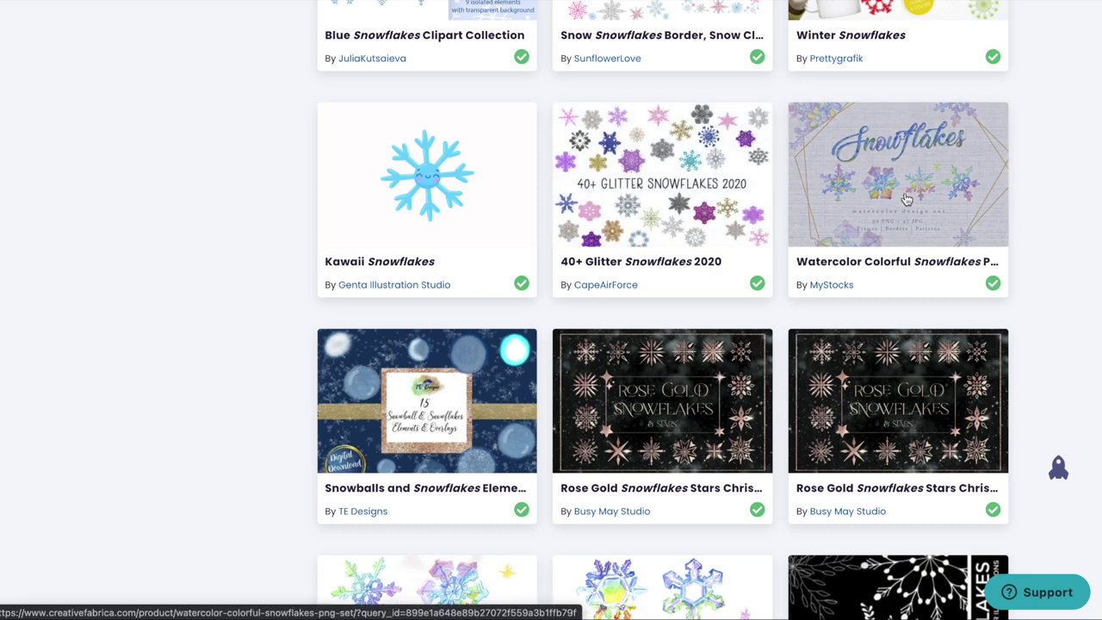
click(907, 200)
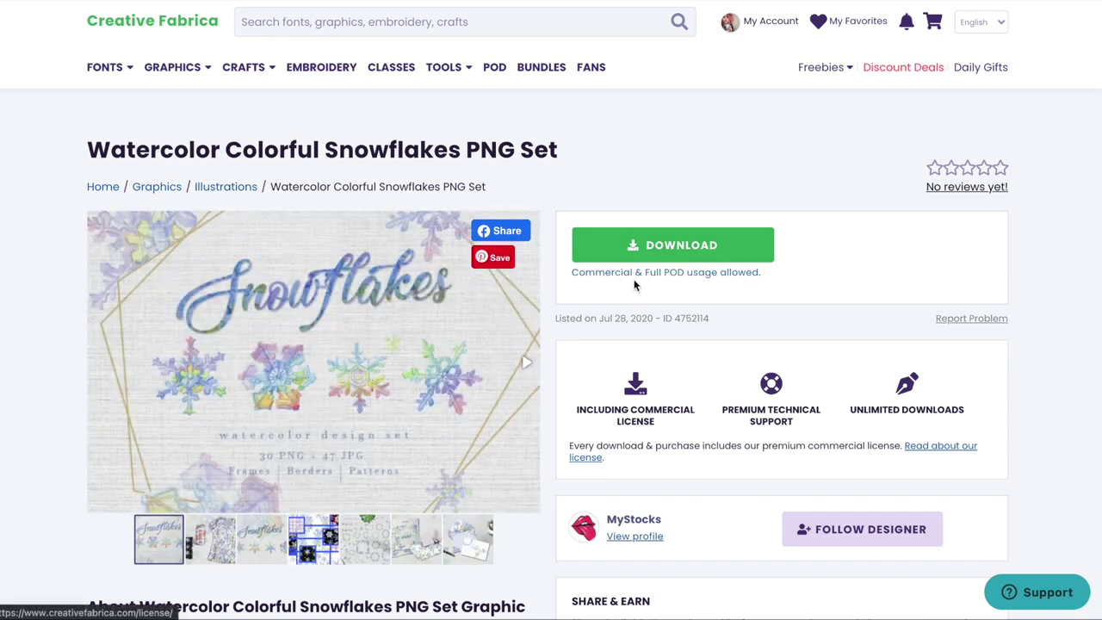
Step: Download the Watercolor Colorful Snowflakes PNG Set and open the PNG folder of its unpacked archive
click(212, 543)
scroll(348, 384, down, 3)
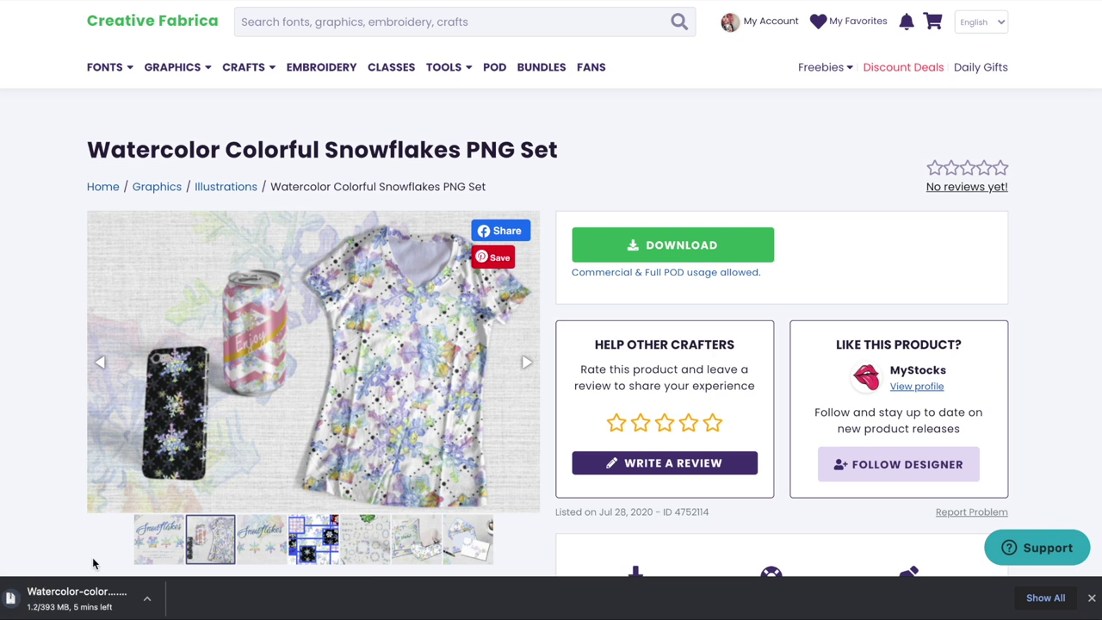
click(83, 604)
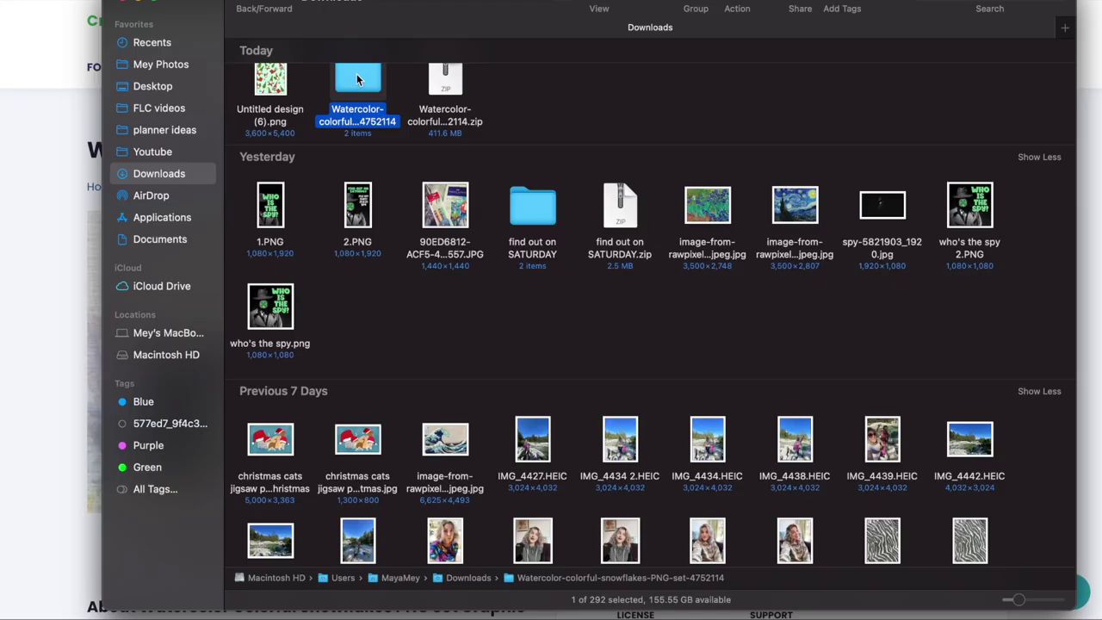
scroll(410, 112, up, 2)
double_click(356, 100)
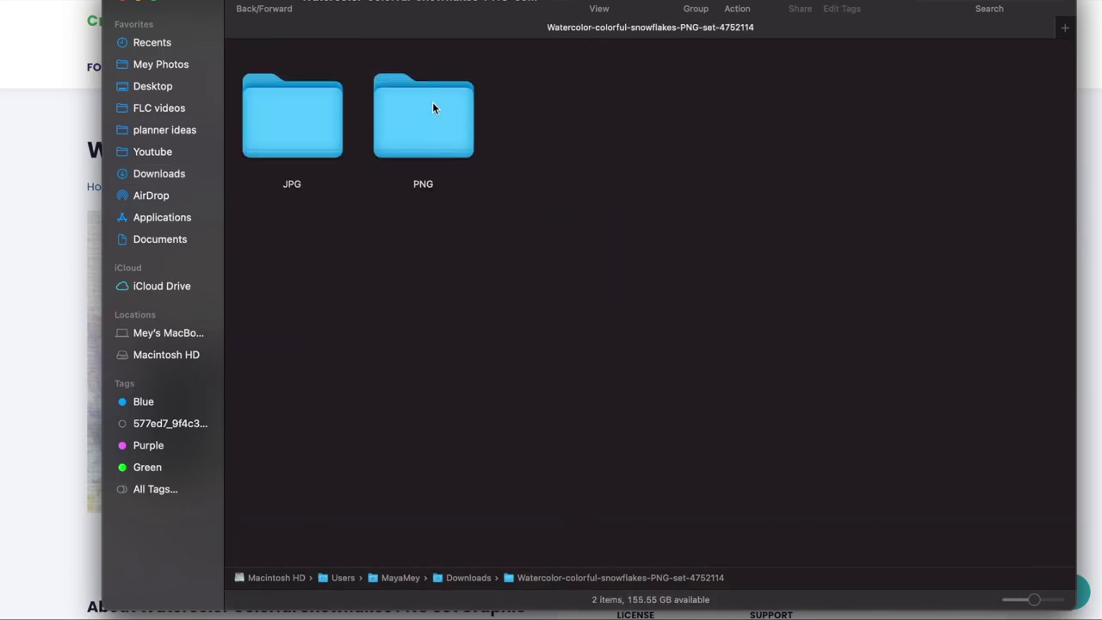
click(428, 140)
double_click(427, 138)
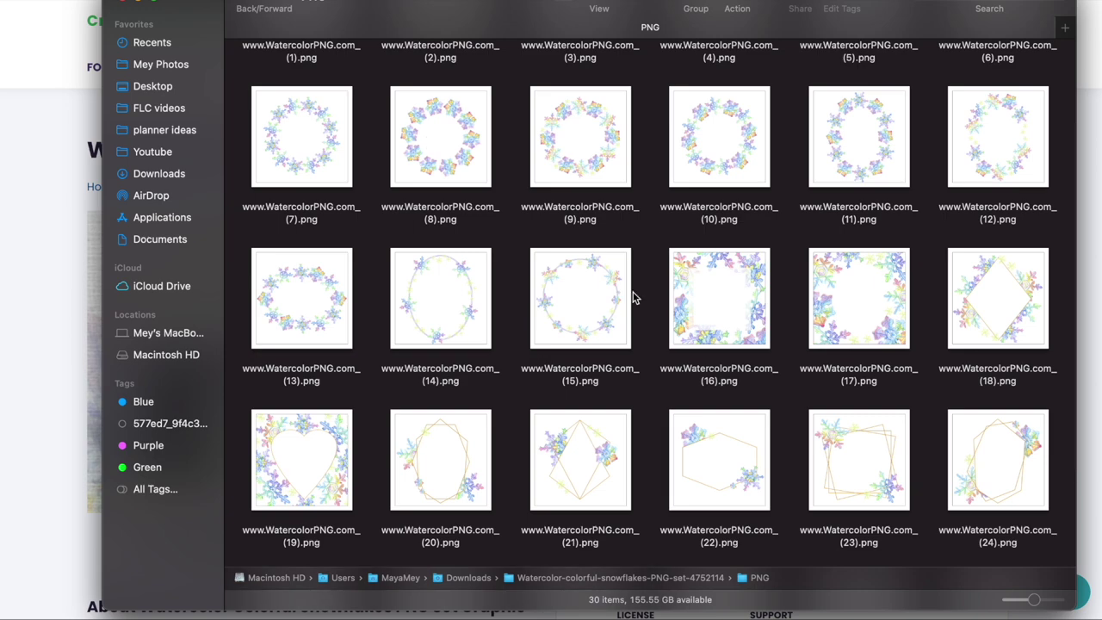
Step: Look through the PNG images and open the four single snowflakes, files (2) to (5), in Clip Studio Paint
scroll(635, 297, down, 2)
scroll(635, 297, up, 2)
scroll(681, 298, down, 4)
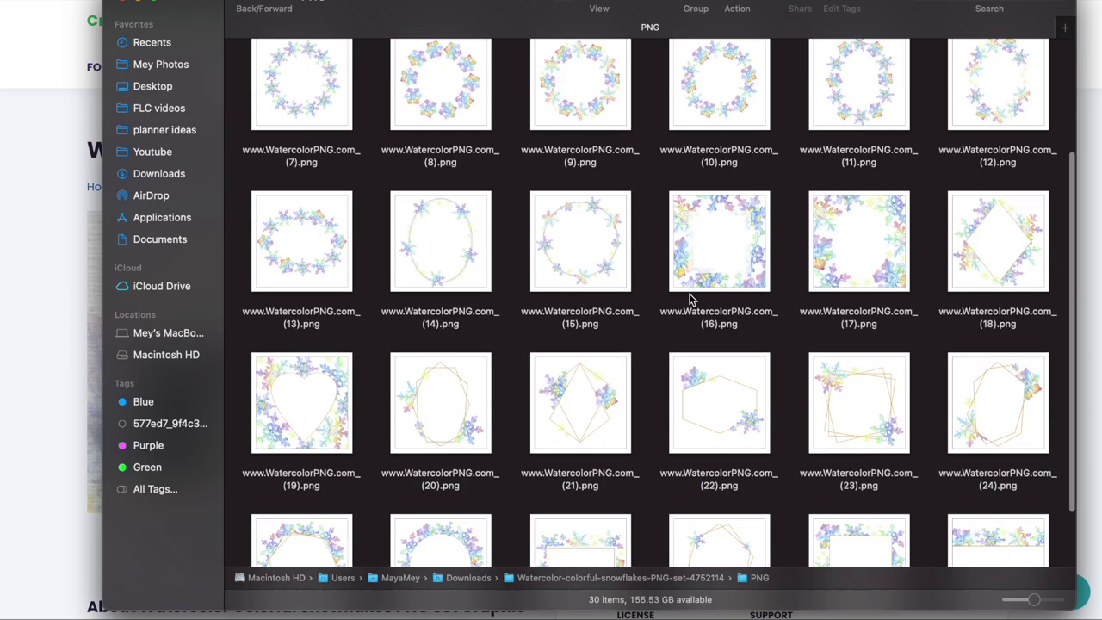
scroll(749, 246, down, 2)
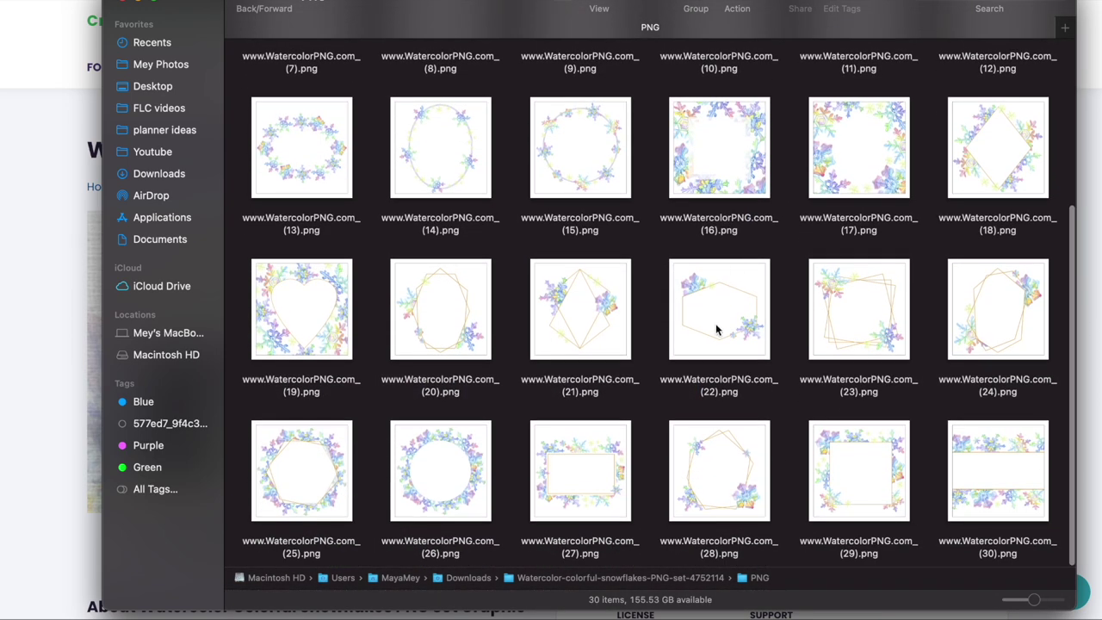
scroll(476, 289, up, 5)
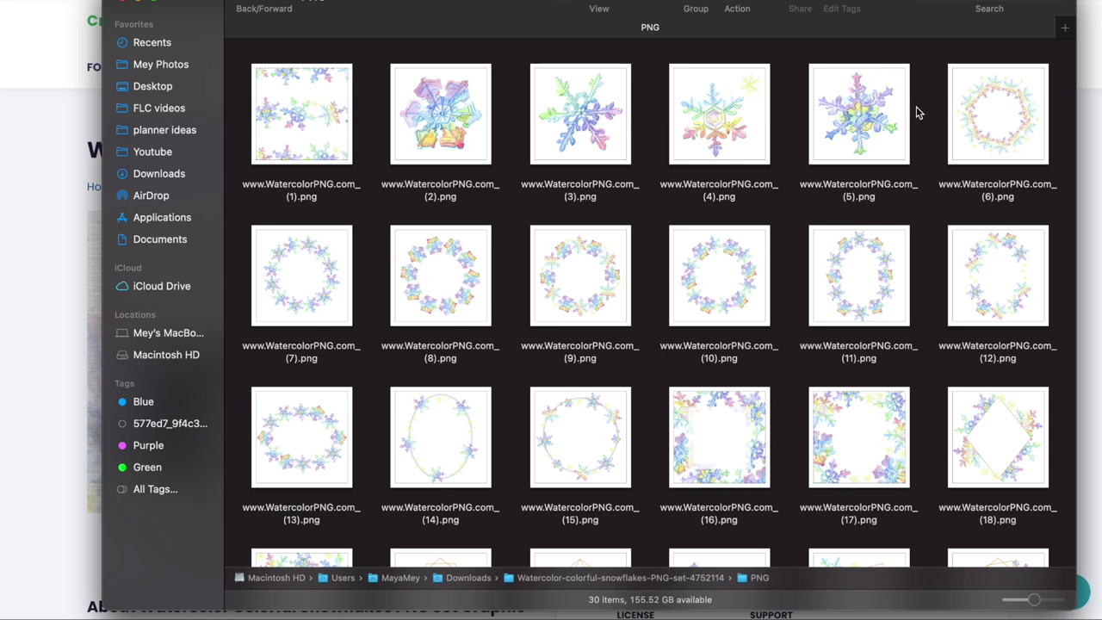
drag(923, 109, 439, 123)
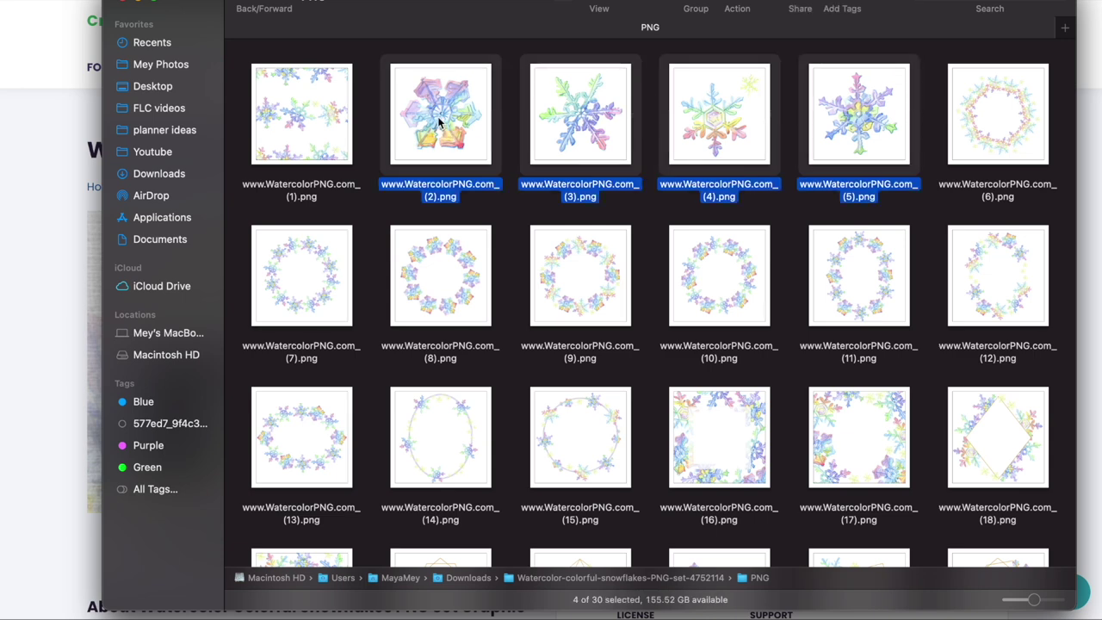
right_click(439, 123)
mouse_move(551, 160)
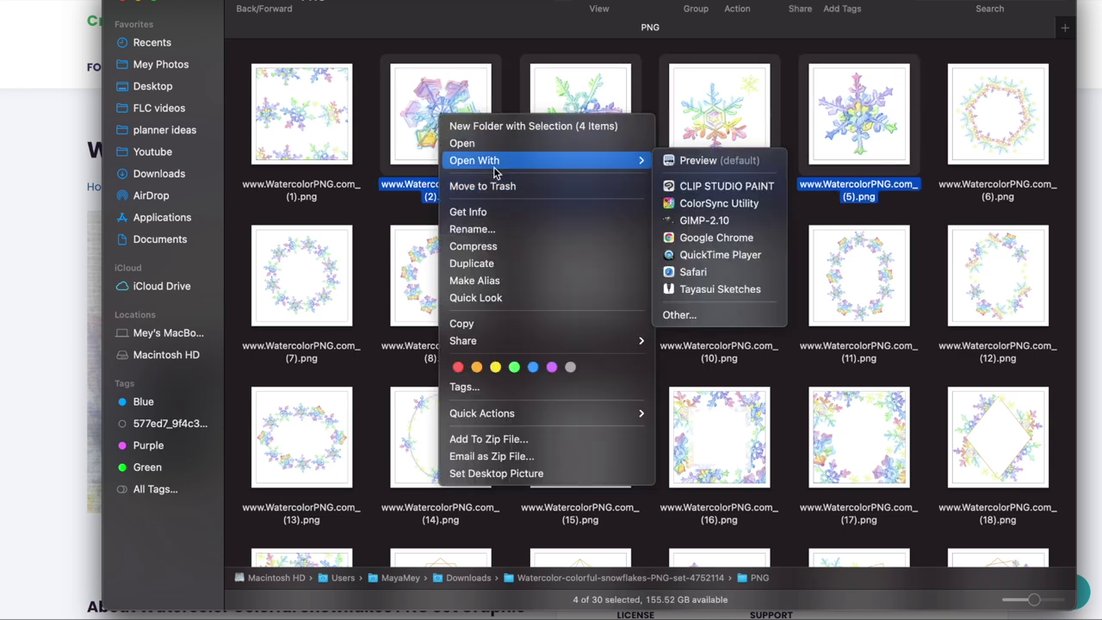
click(702, 185)
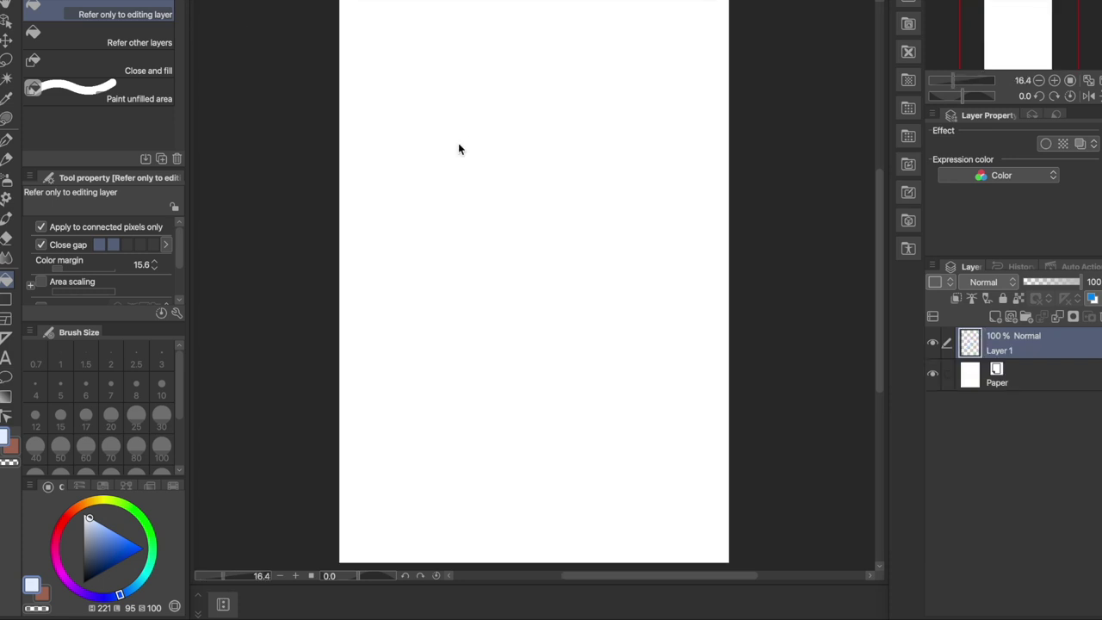
Step: Paste the single snowflake images (5), (2) and (3) onto the blank wrapping paper canvas
key(ctrl+v)
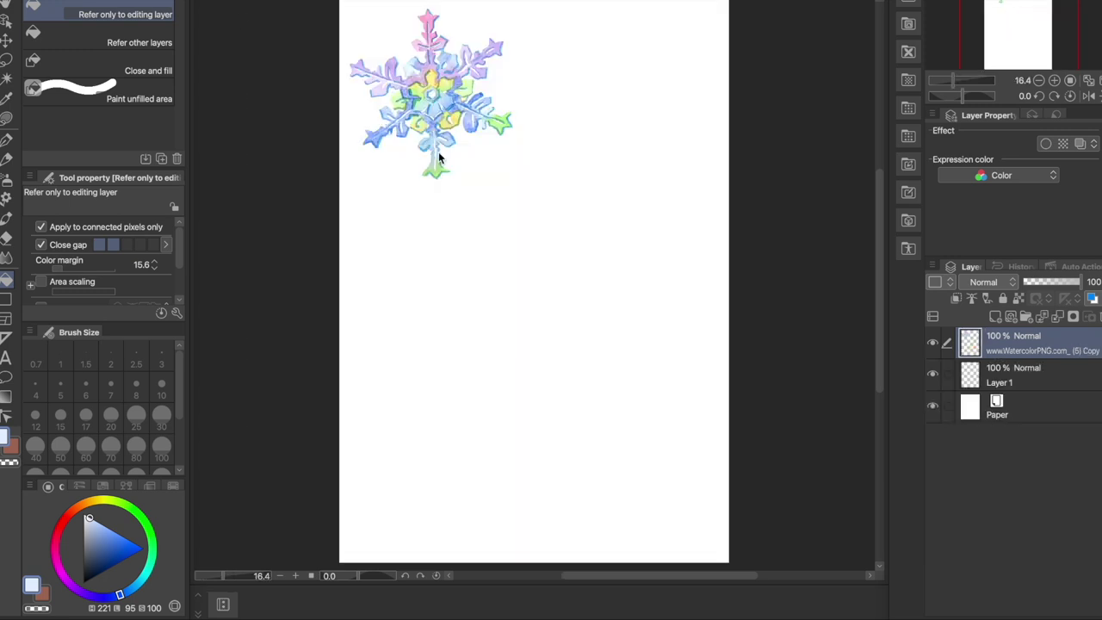
key(ctrl+v)
click(381, 2)
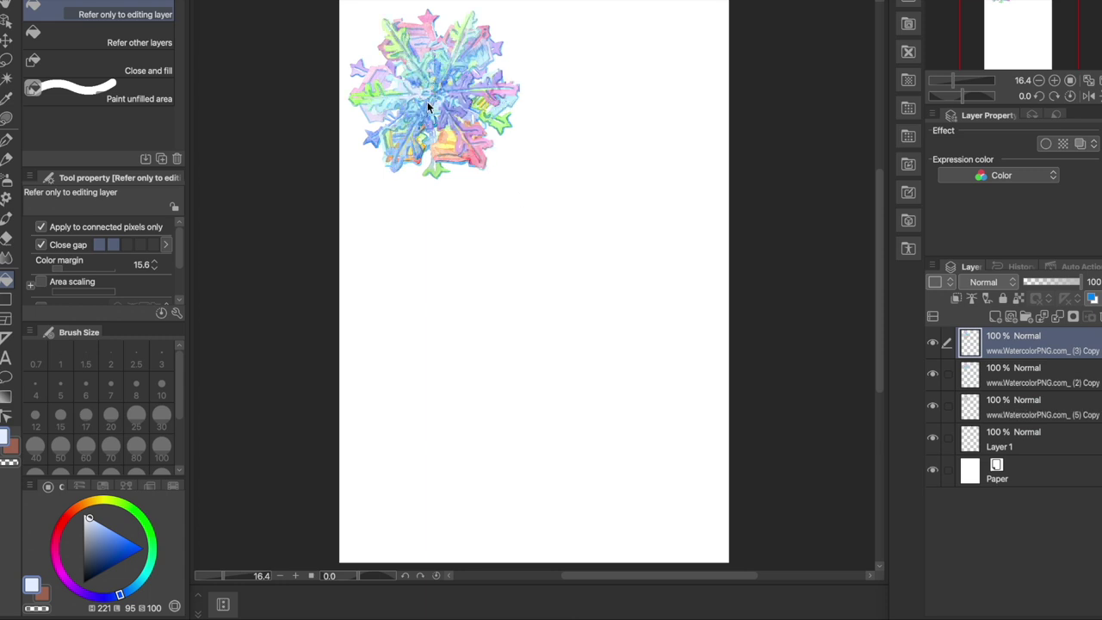
Step: Spread the overlapping snowflakes apart with the Object tool and place snowflake (4) in the canvas's upper left area
click(6, 21)
drag(504, 84, 700, 241)
drag(401, 111, 397, 319)
drag(421, 90, 598, 404)
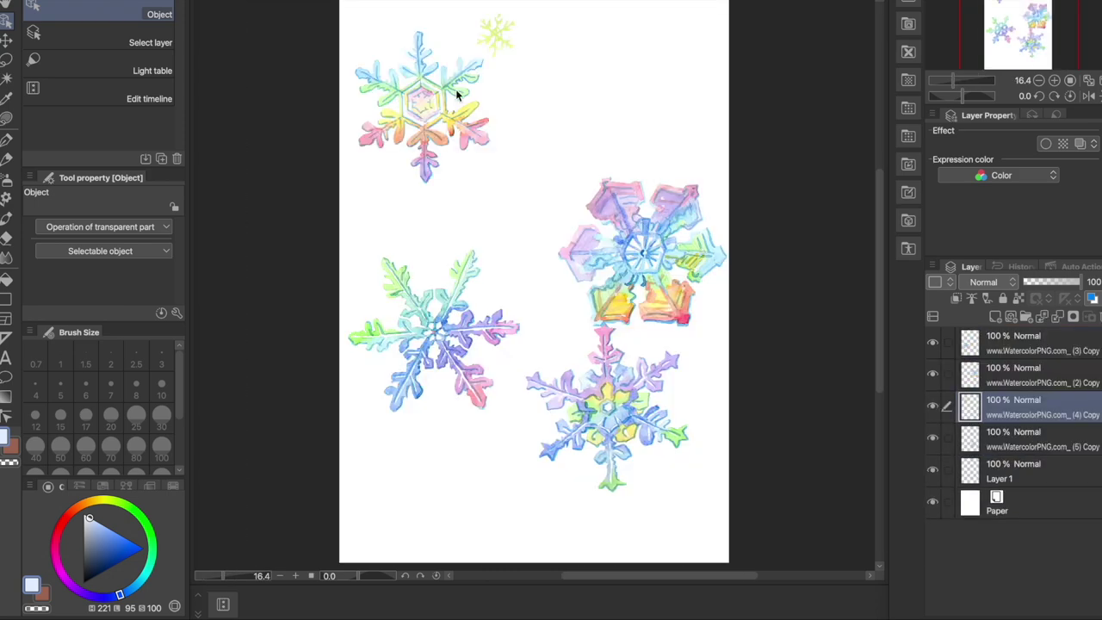
drag(457, 95, 462, 150)
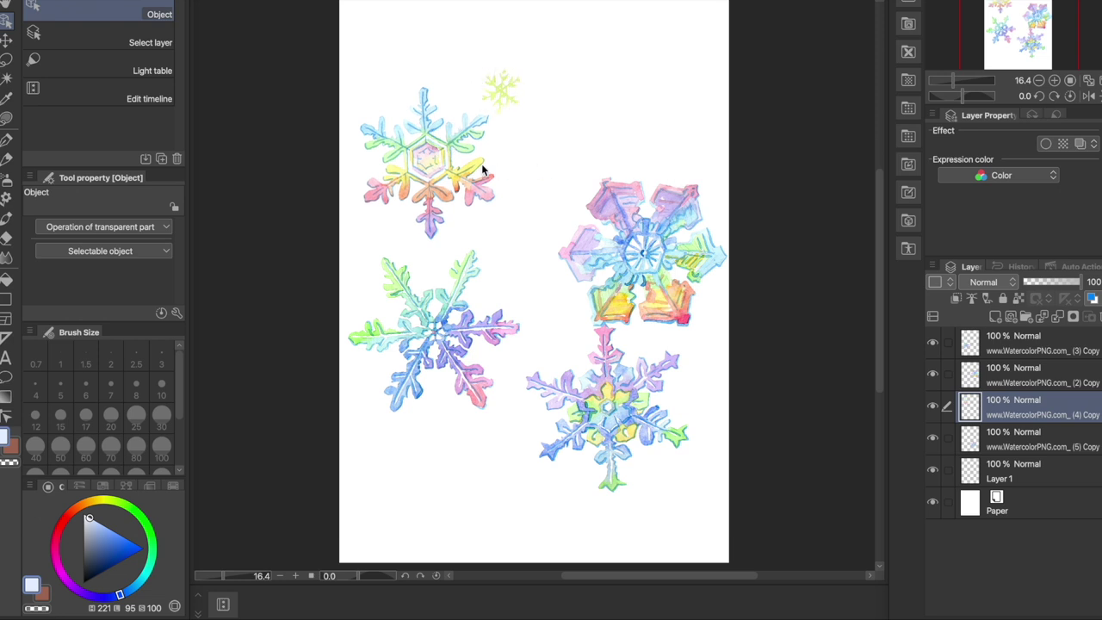
Step: Erase the small yellow snowflake beside snowflake (4) using Lasso fill with the transparent color
click(6, 117)
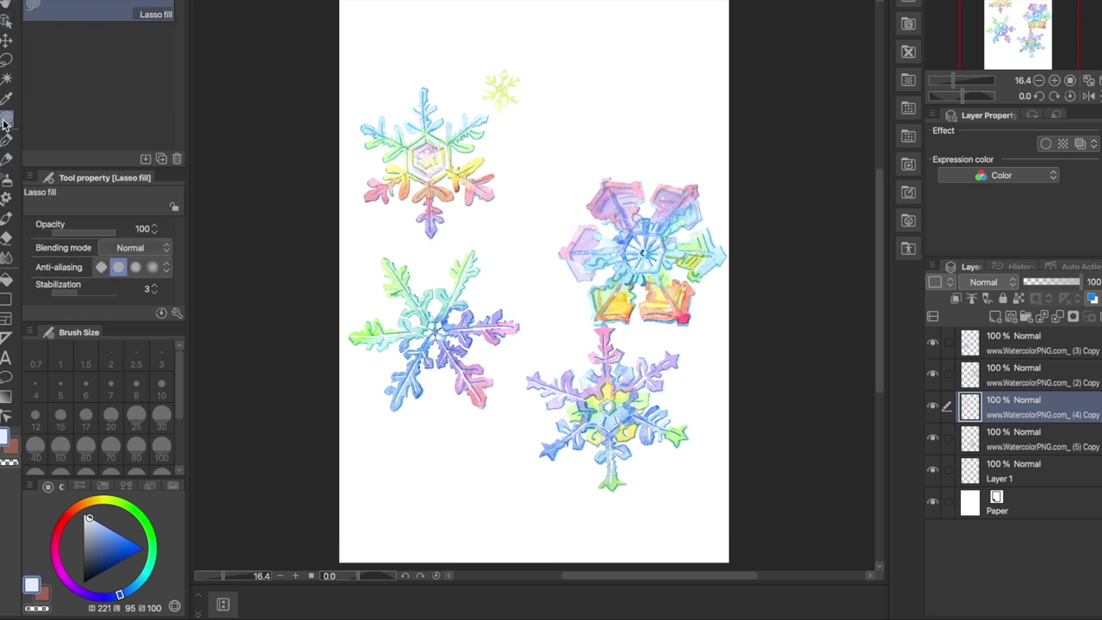
click(36, 609)
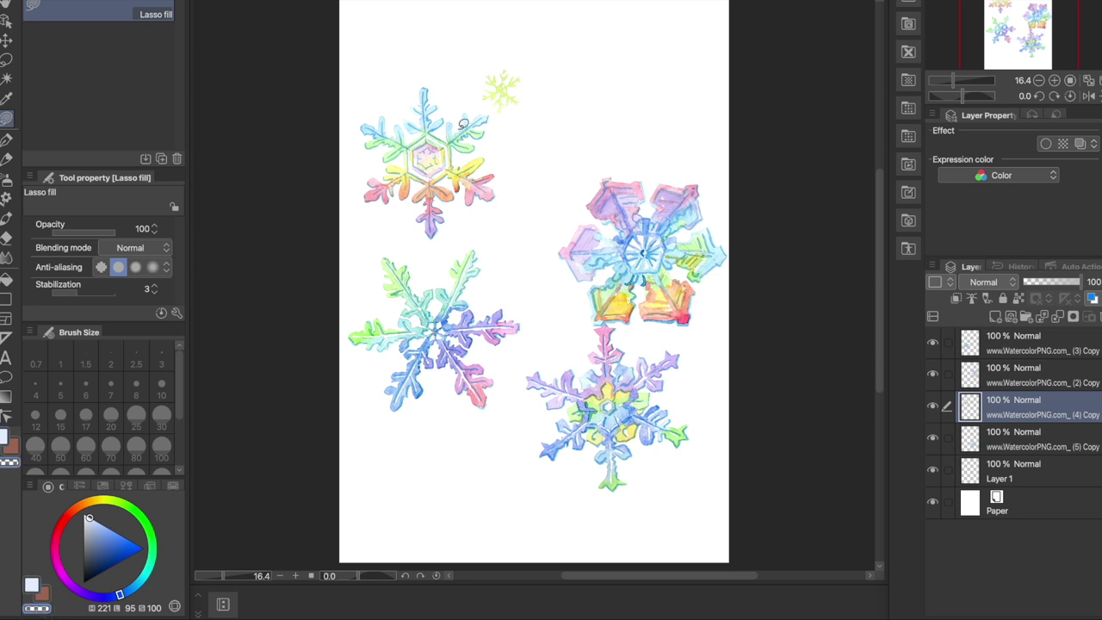
mouse_move(511, 46)
mouse_down()
mouse_move(463, 59)
mouse_move(477, 106)
mouse_move(531, 123)
mouse_move(518, 20)
mouse_move(512, 45)
mouse_up()
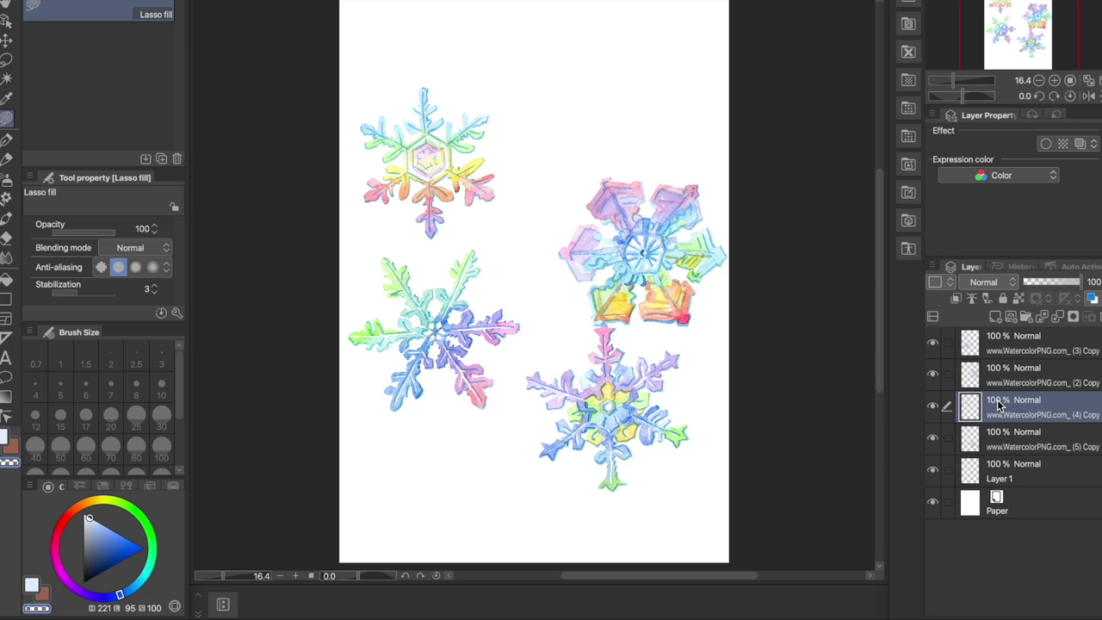
Step: Arrange the four snowflakes in two columns, with (4) above (3) on the left and (2) above (5) on the right
click(8, 9)
drag(429, 188, 420, 83)
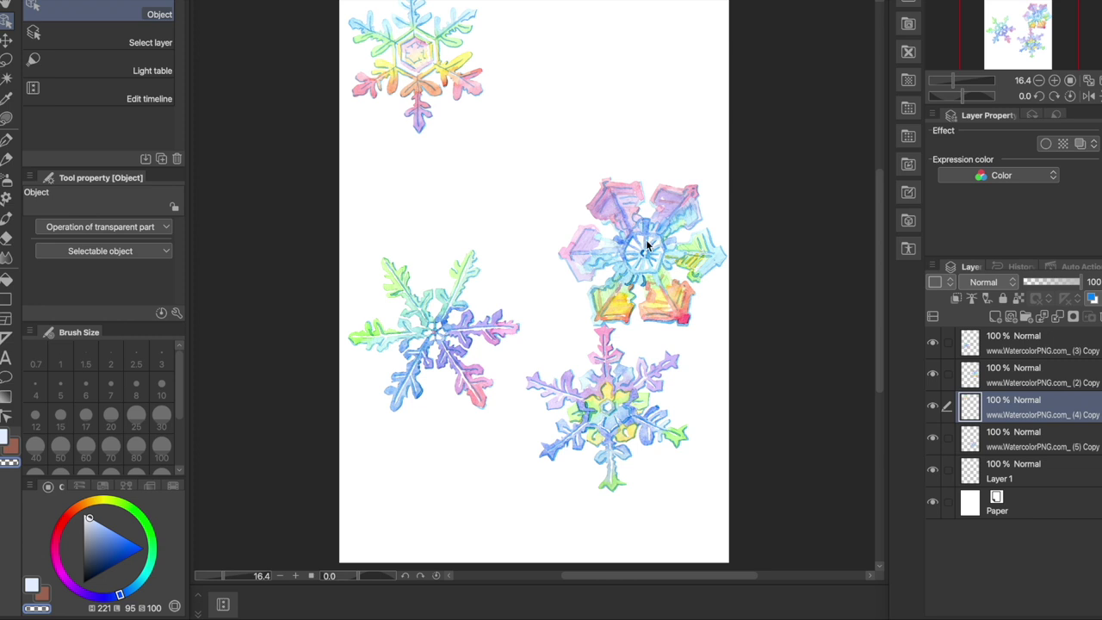
drag(648, 245, 665, 95)
drag(431, 352, 518, 236)
drag(624, 407, 668, 346)
drag(540, 236, 472, 294)
drag(623, 326, 564, 409)
drag(421, 97, 469, 144)
drag(652, 168, 613, 181)
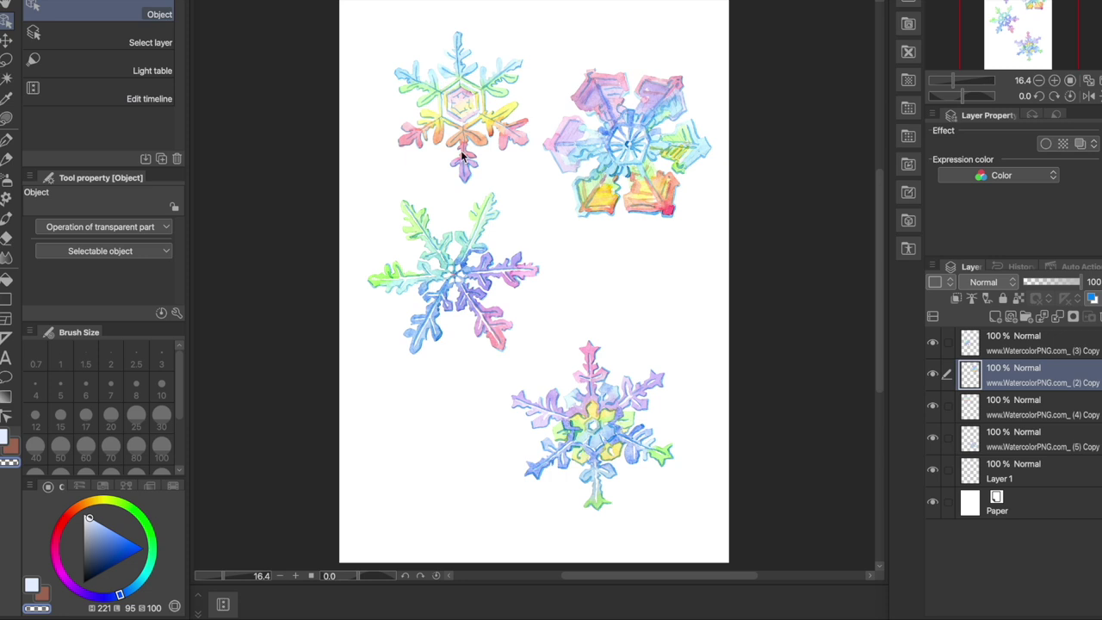
drag(473, 126, 423, 104)
drag(644, 145, 651, 108)
drag(479, 298, 449, 354)
mouse_move(602, 427)
mouse_down()
mouse_move(662, 484)
mouse_move(624, 462)
mouse_move(622, 421)
mouse_up()
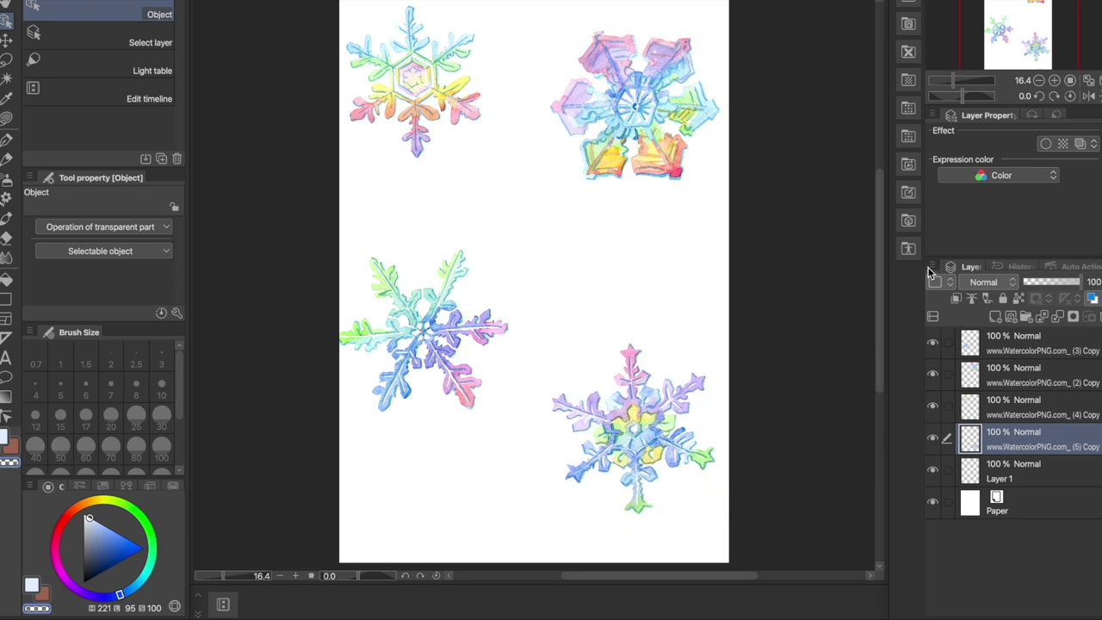
Step: Identify the snowflake (3) layer by toggling its visibility and duplicate that layer
click(979, 355)
click(934, 343)
click(935, 343)
key(ctrl+c)
key(ctrl+v)
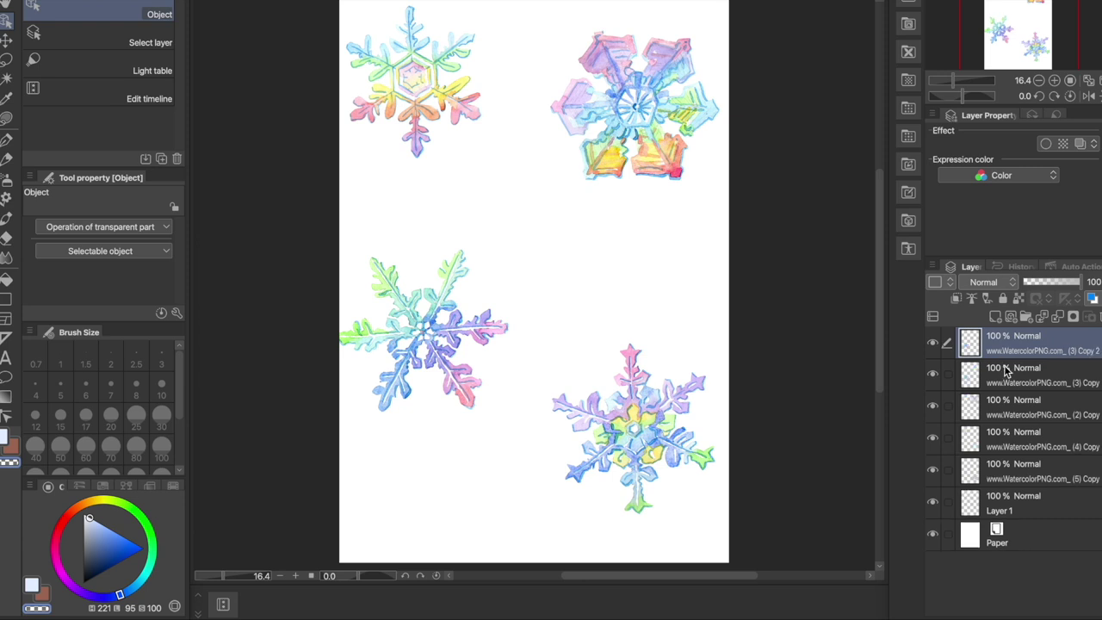
Step: Check which snowflake the next layer holds and make two duplicates of the snowflake (2) layer
click(1001, 388)
click(933, 374)
click(932, 374)
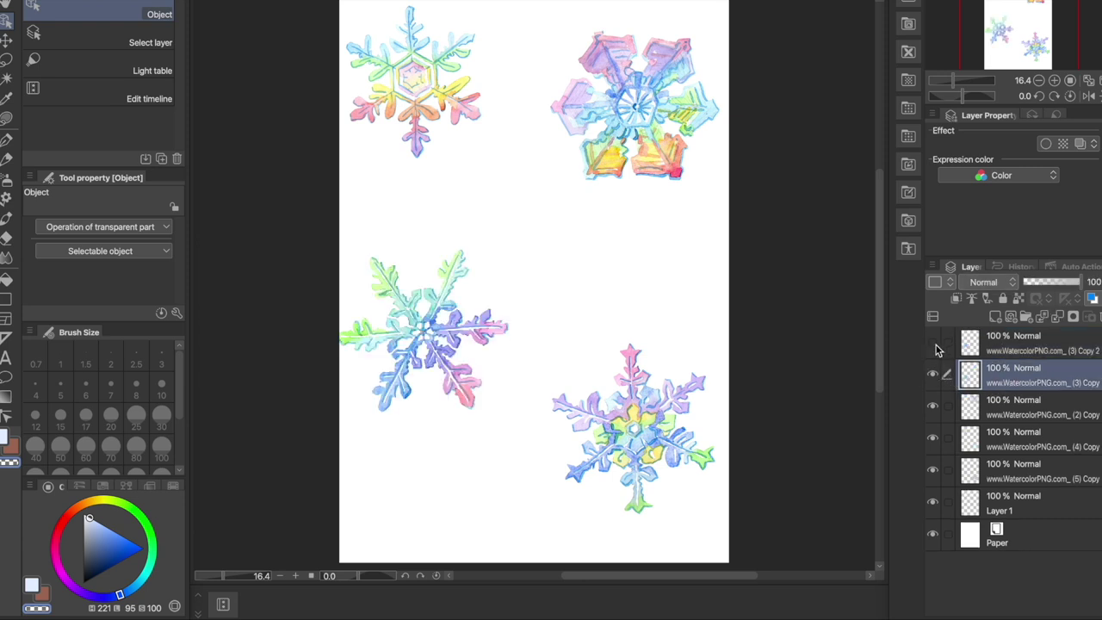
click(998, 415)
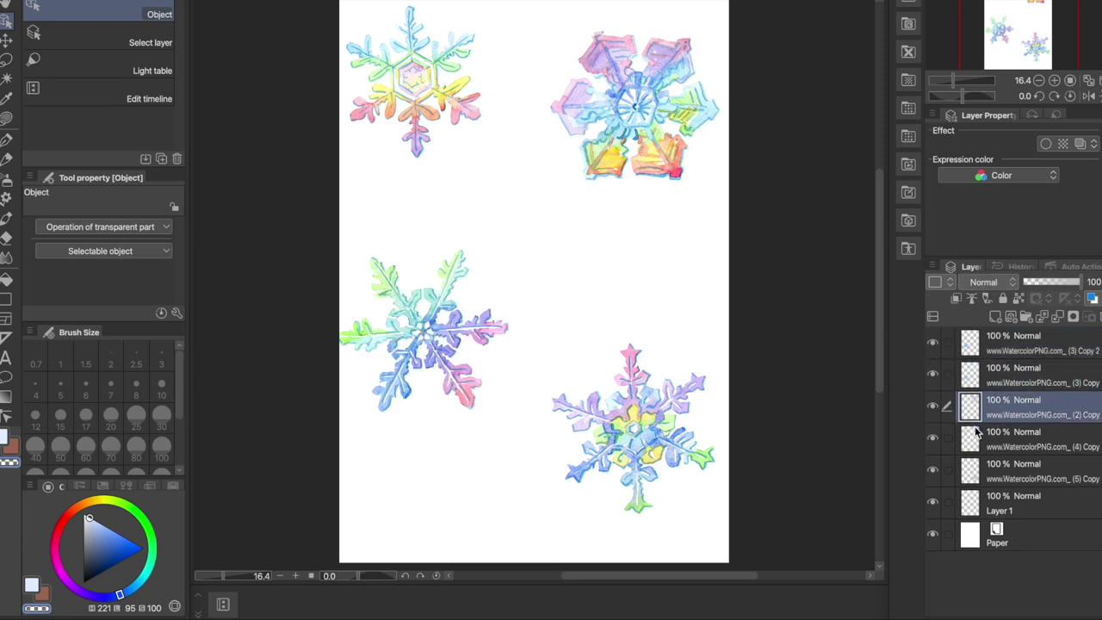
key(ctrl+c)
key(ctrl+v)
click(995, 441)
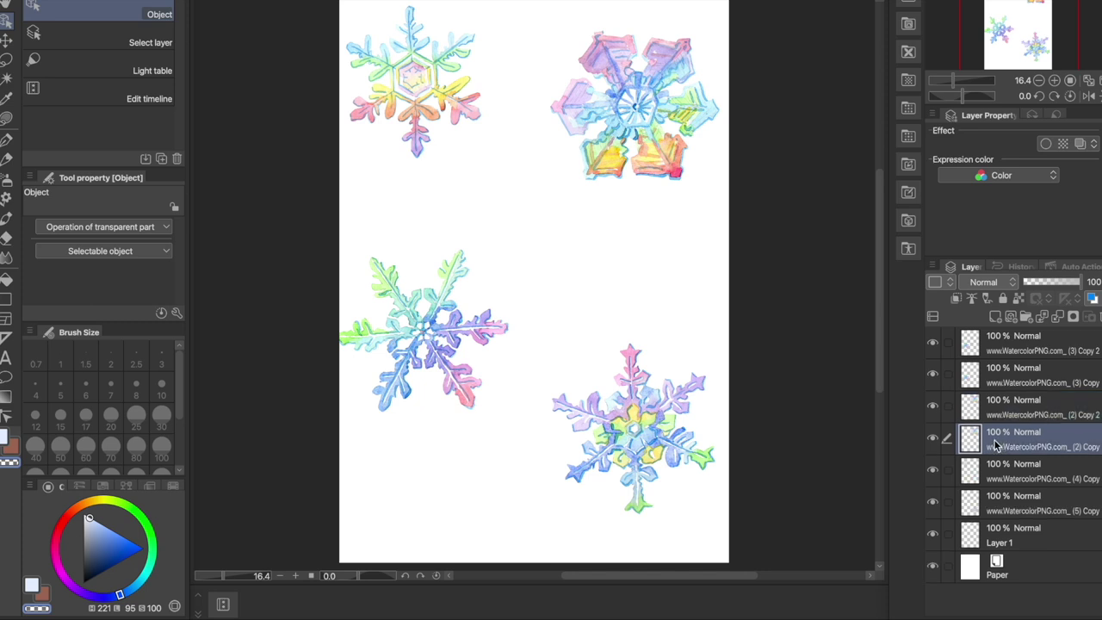
key(ctrl+v)
Step: Shift snowflake (5) slightly left in the canvas's lower right area and duplicate its layer
click(996, 476)
drag(660, 465, 465, 382)
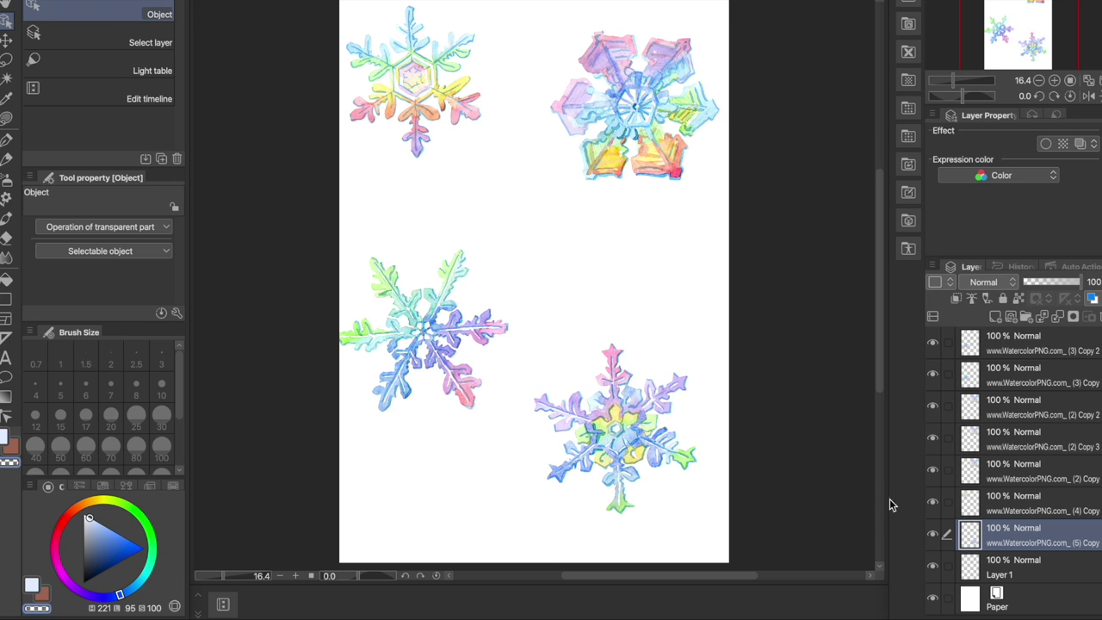
key(ctrl+c)
key(ctrl+v)
Step: Move one copy each of snowflakes (5), (3) and (2) off their originals into the middle and lower canvas areas
drag(640, 438, 621, 308)
drag(449, 342, 484, 488)
drag(644, 93, 502, 217)
mouse_move(419, 88)
mouse_down()
mouse_move(537, 111)
mouse_move(414, 86)
mouse_move(419, 93)
mouse_up()
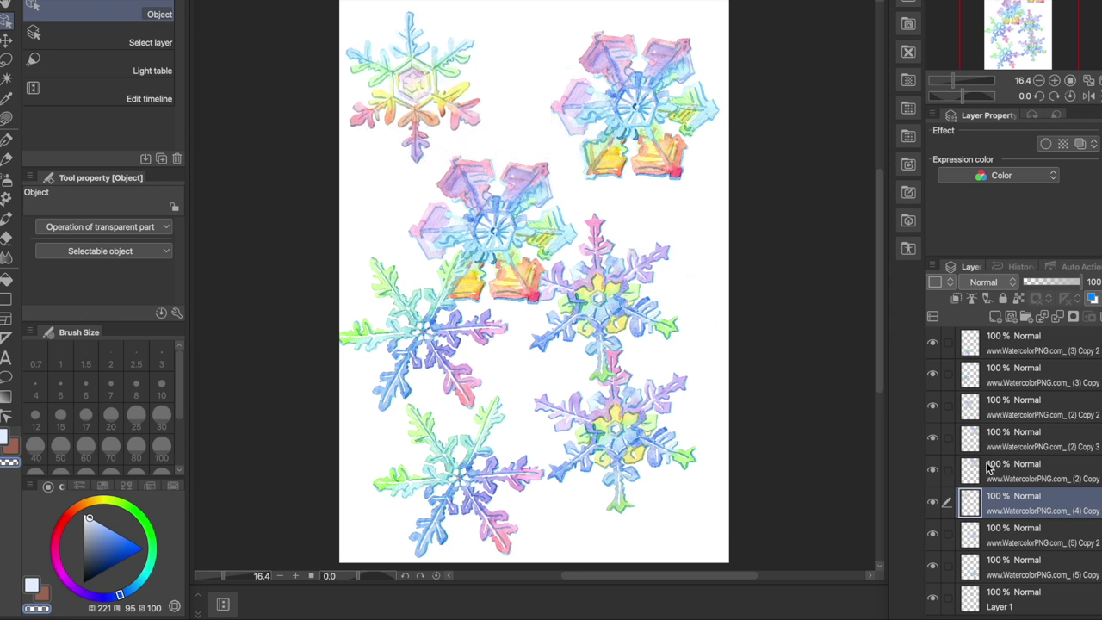
Step: Duplicate snowflake (4) and scale the copy down as a small snowflake between the two upper ones
key(ctrl+c)
key(ctrl+v)
drag(420, 93, 519, 93)
right_click(652, 94)
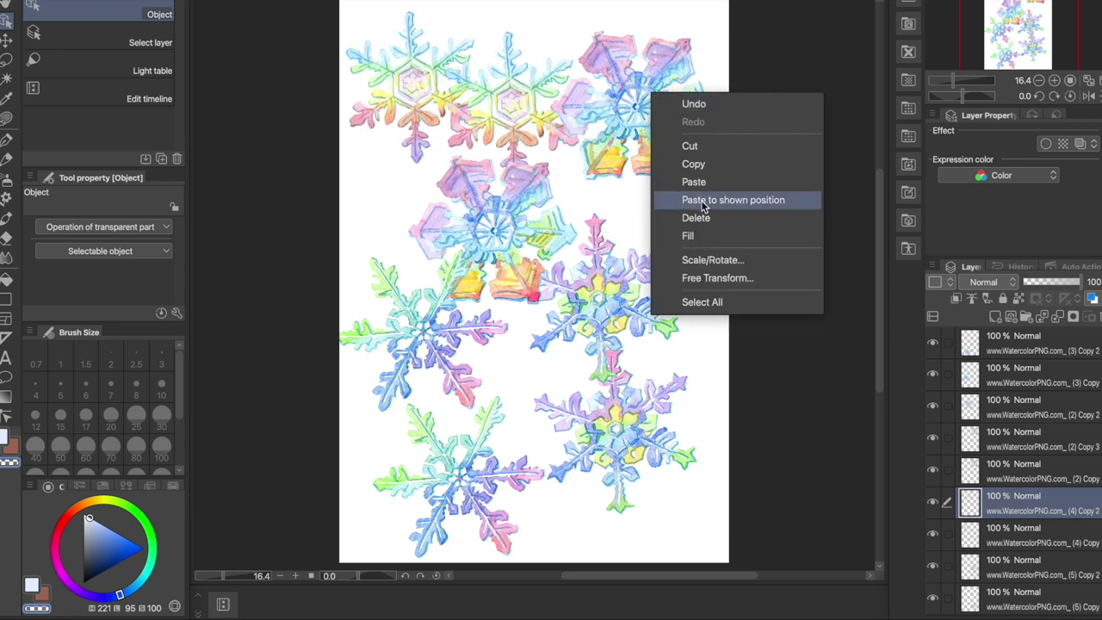
click(720, 261)
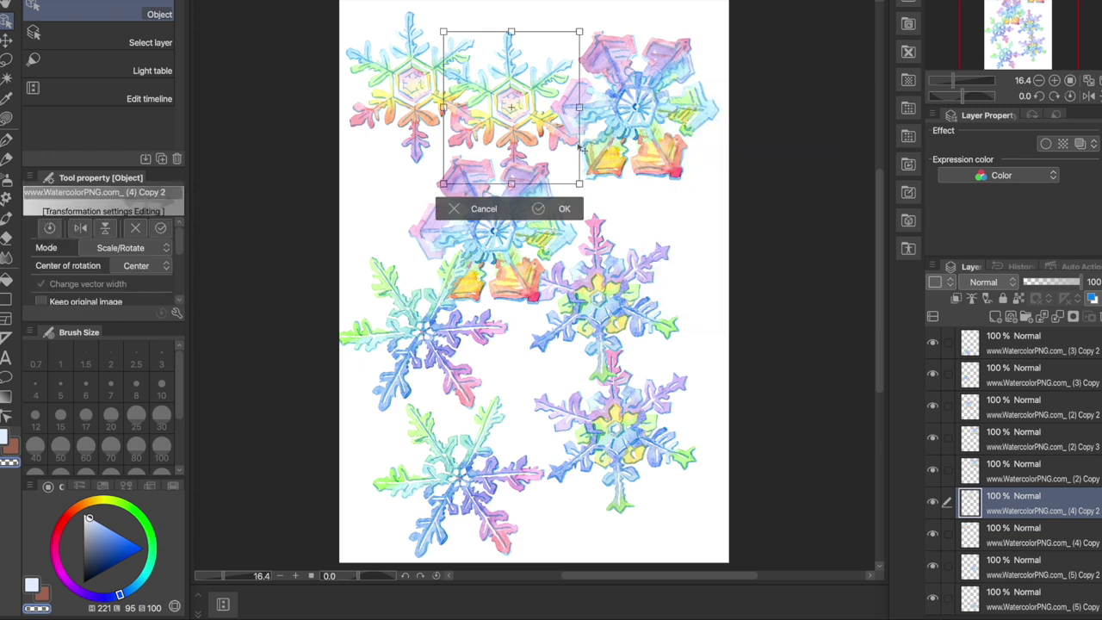
click(564, 208)
Step: Scale one copy of snowflake (2) down to about half size and place it beneath the small snowflake (4)
drag(626, 129, 660, 200)
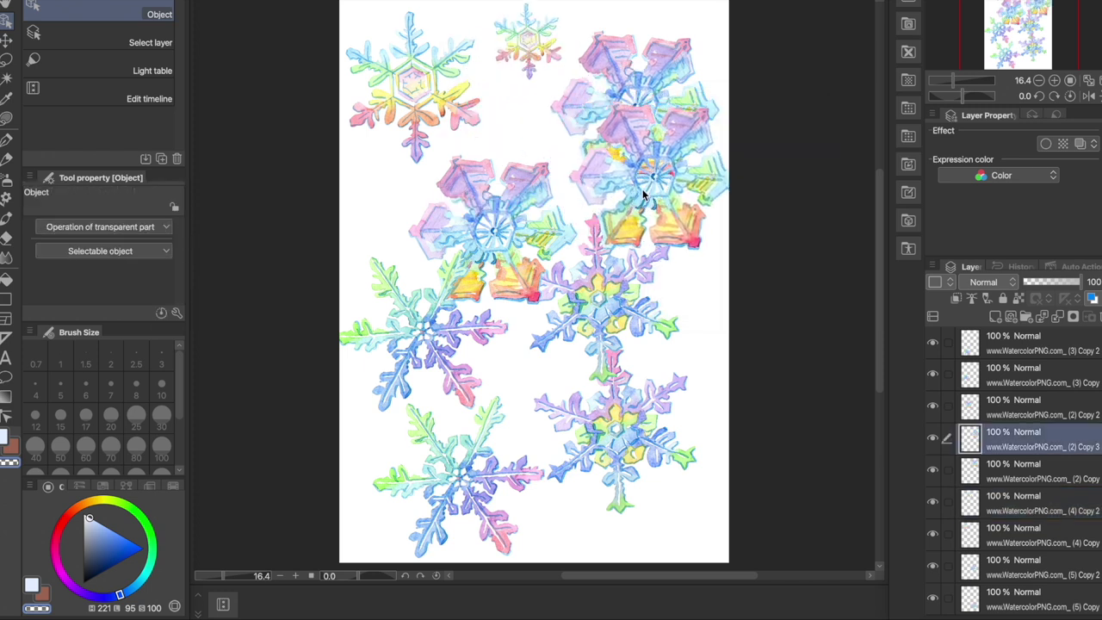
right_click(629, 136)
click(701, 306)
drag(734, 255, 641, 163)
click(636, 185)
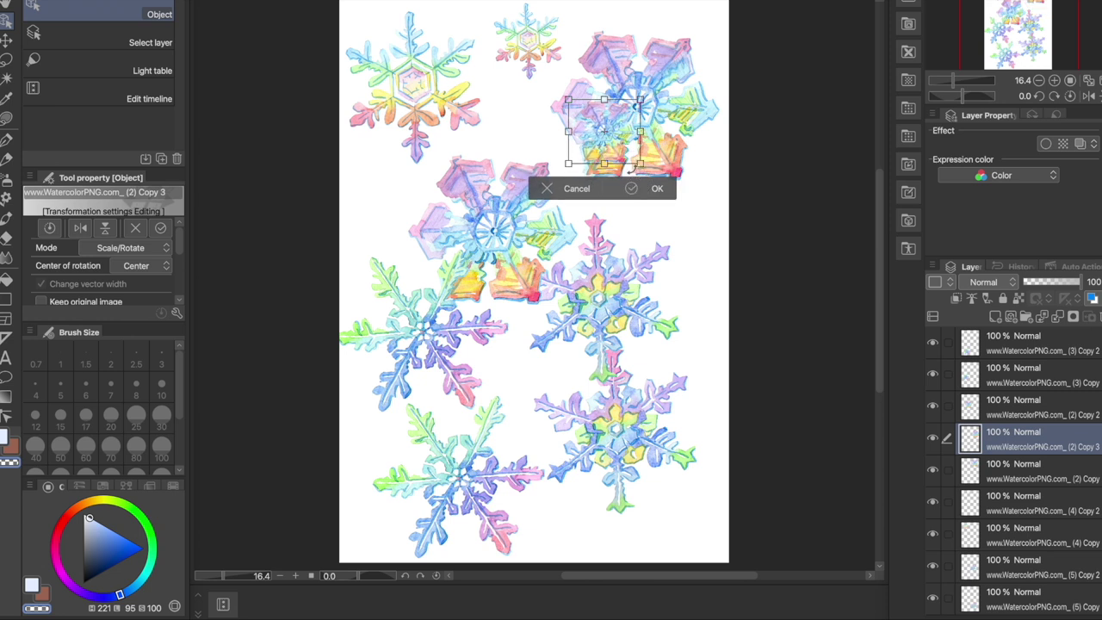
click(656, 188)
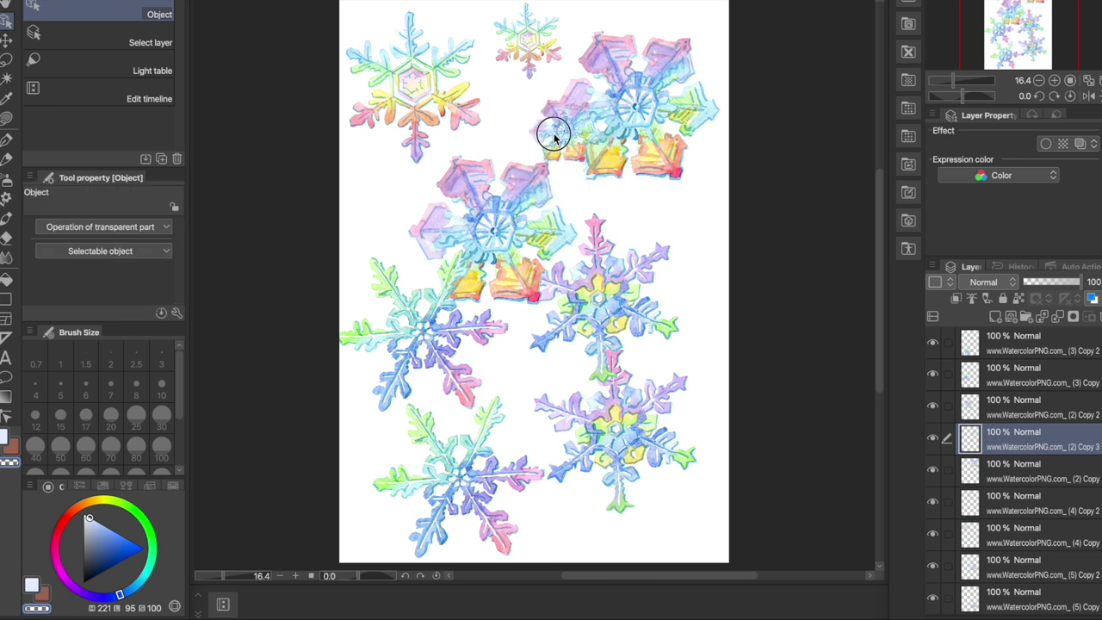
drag(573, 130, 513, 110)
Step: Scale down the other copy of snowflake (2) and rotate it about 45 degrees, placing it below the large snowflake (4)
click(514, 242)
right_click(527, 187)
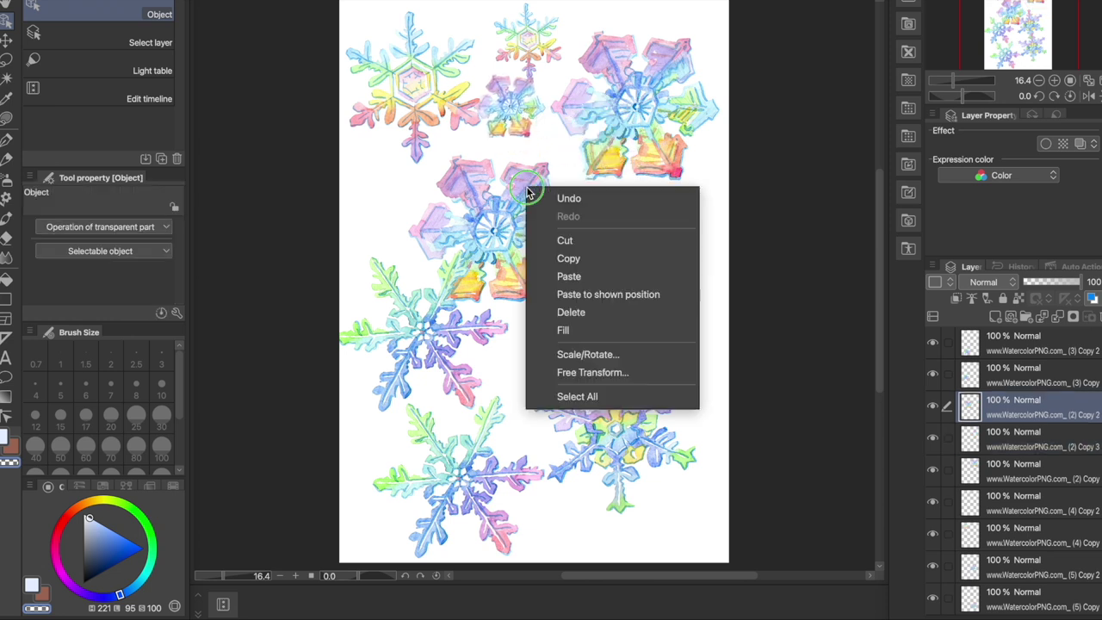
click(582, 355)
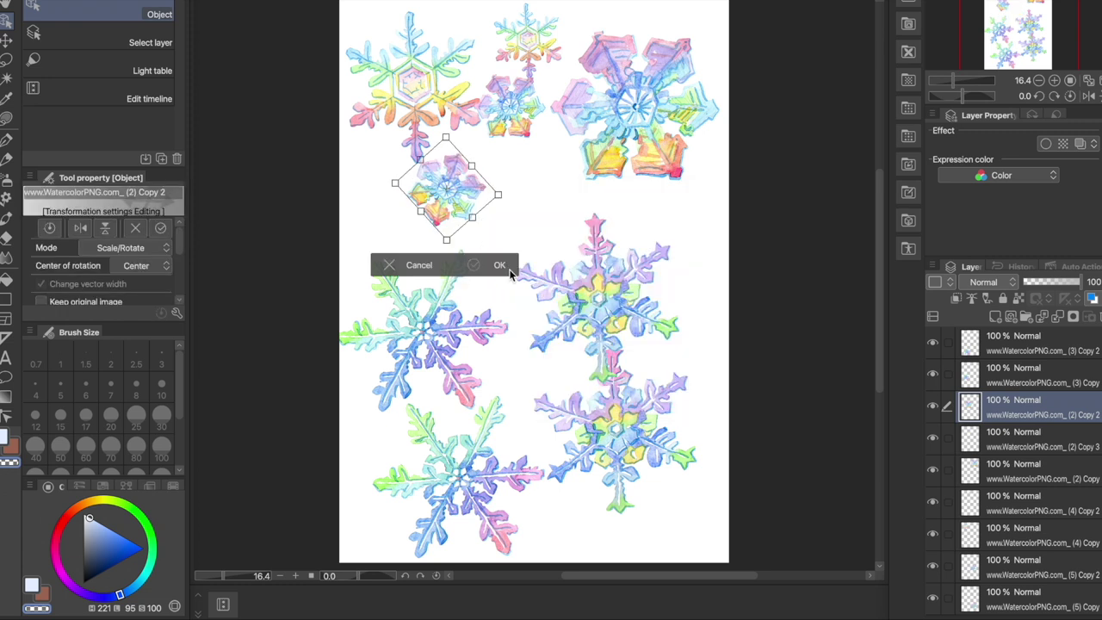
key(Return)
Step: Shift the large snowflake (4) slightly right and scale down one copy each of snowflakes (5) and (3)
mouse_move(406, 92)
mouse_down()
mouse_move(450, 115)
mouse_move(426, 90)
mouse_up()
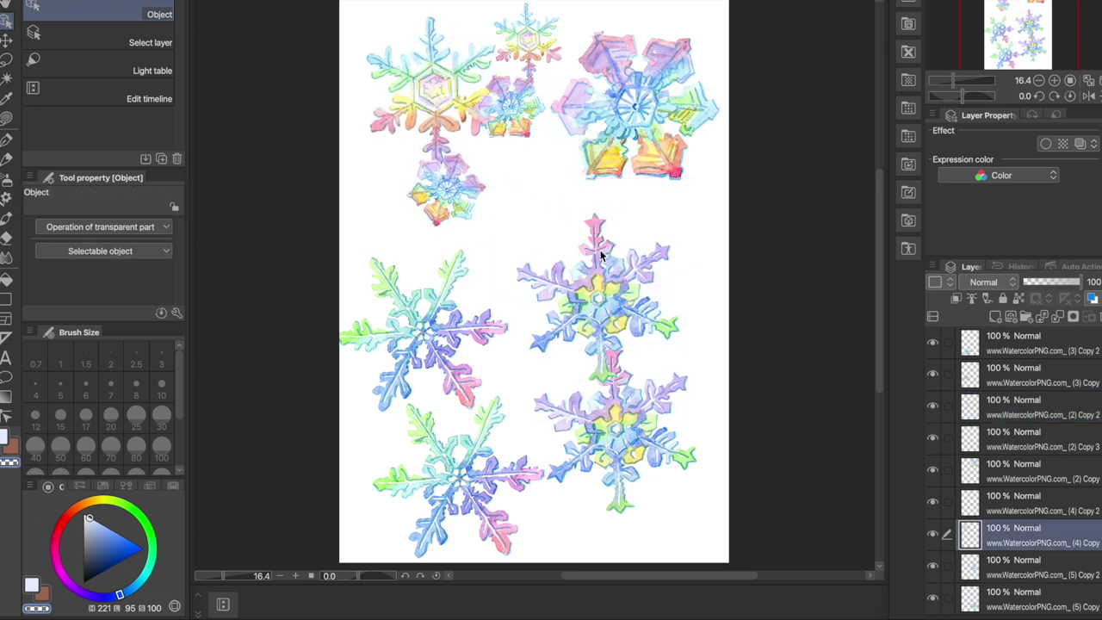
click(591, 282)
drag(591, 283, 572, 245)
right_click(572, 245)
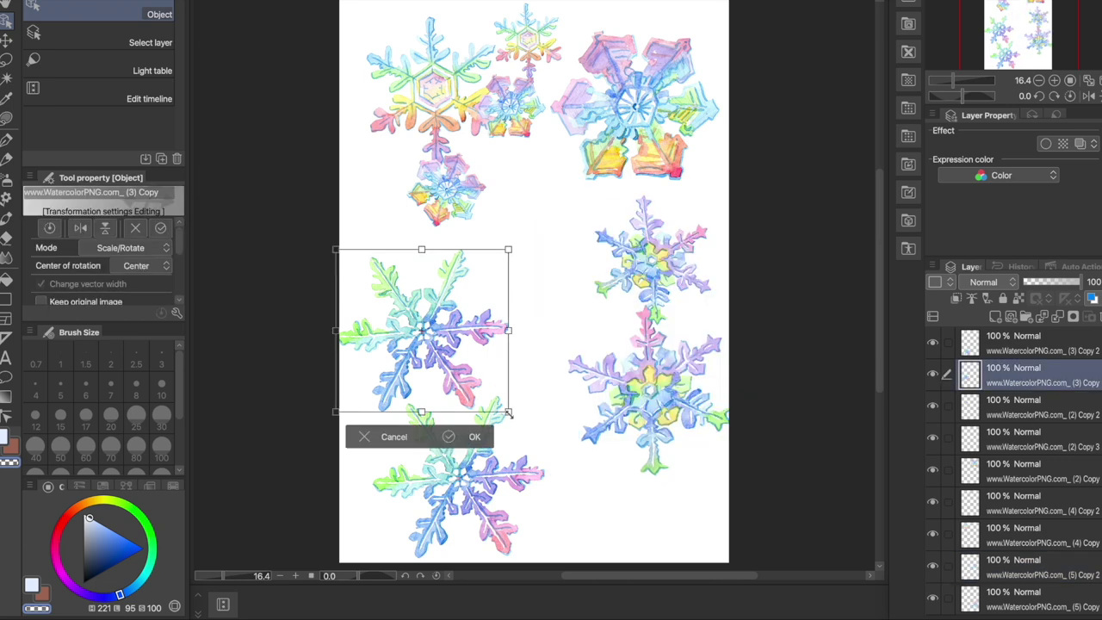
drag(508, 414, 423, 337)
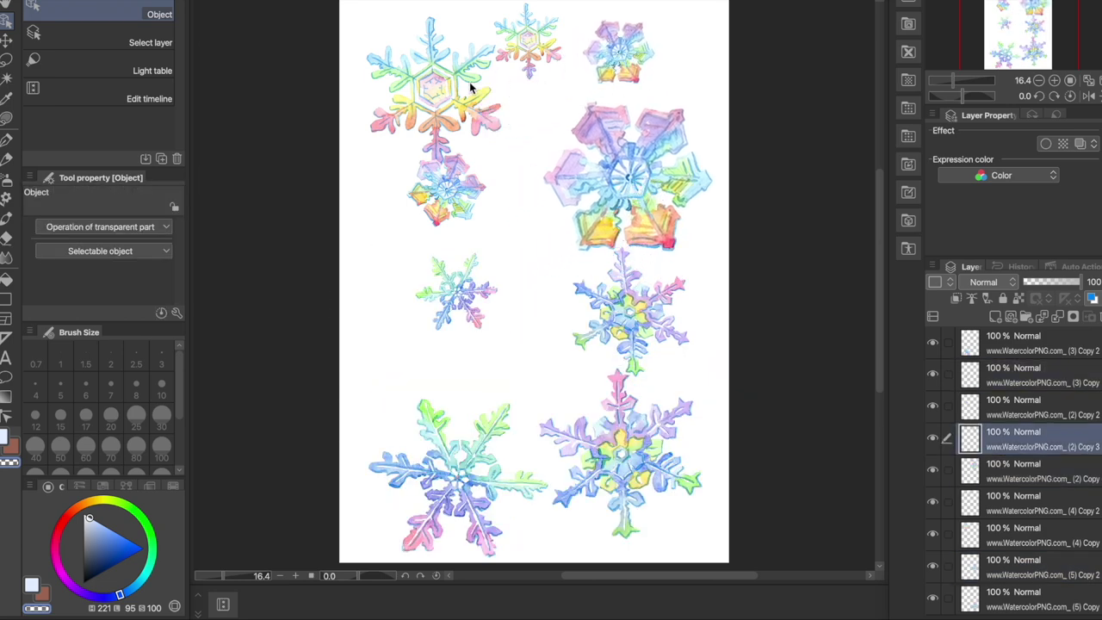
Step: Move snowflake (4) to the canvas's upper left corner and small snowflake (5) to the left edge, and duplicate small snowflake (3) at mid-right
drag(470, 87, 440, 74)
mouse_move(632, 184)
mouse_down()
mouse_move(642, 152)
mouse_move(627, 173)
mouse_up()
drag(651, 319, 391, 332)
drag(461, 301, 636, 306)
key(ctrl+c)
key(ctrl+v)
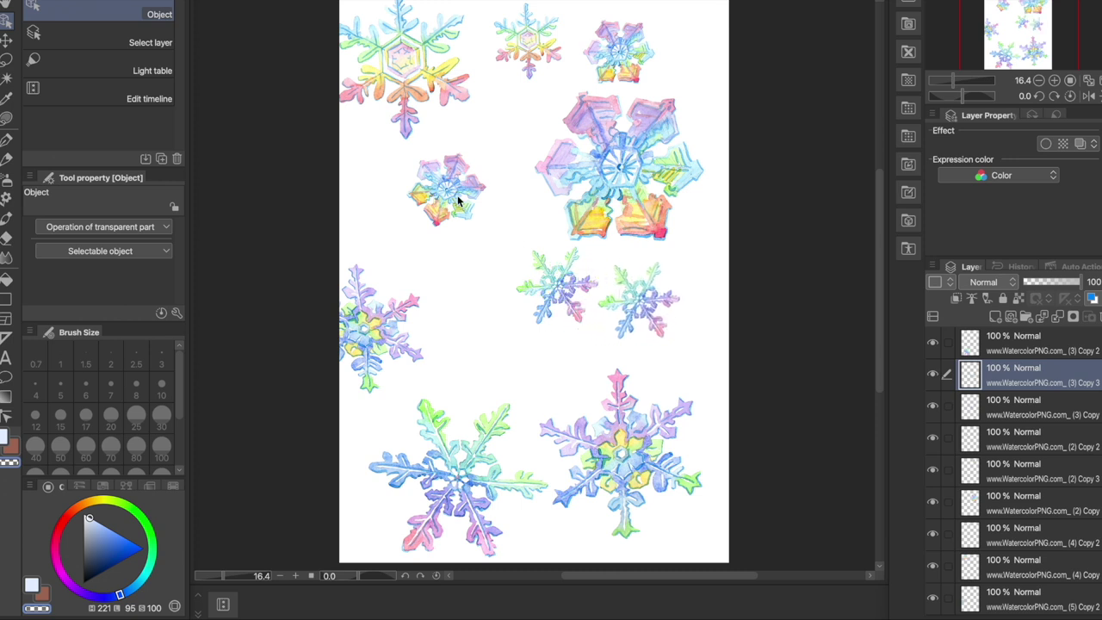
Step: Copy the small rotated snowflake (2) into the canvas middle and a resized snowflake (5) onto the right edge
click(445, 207)
drag(447, 196, 503, 343)
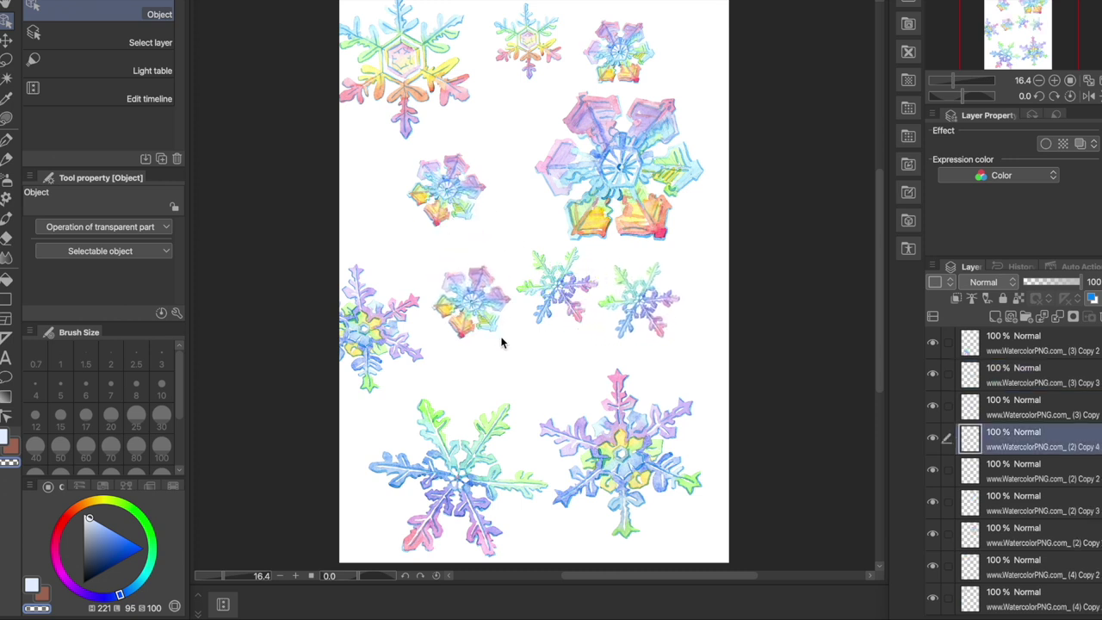
drag(616, 451, 693, 360)
right_click(696, 359)
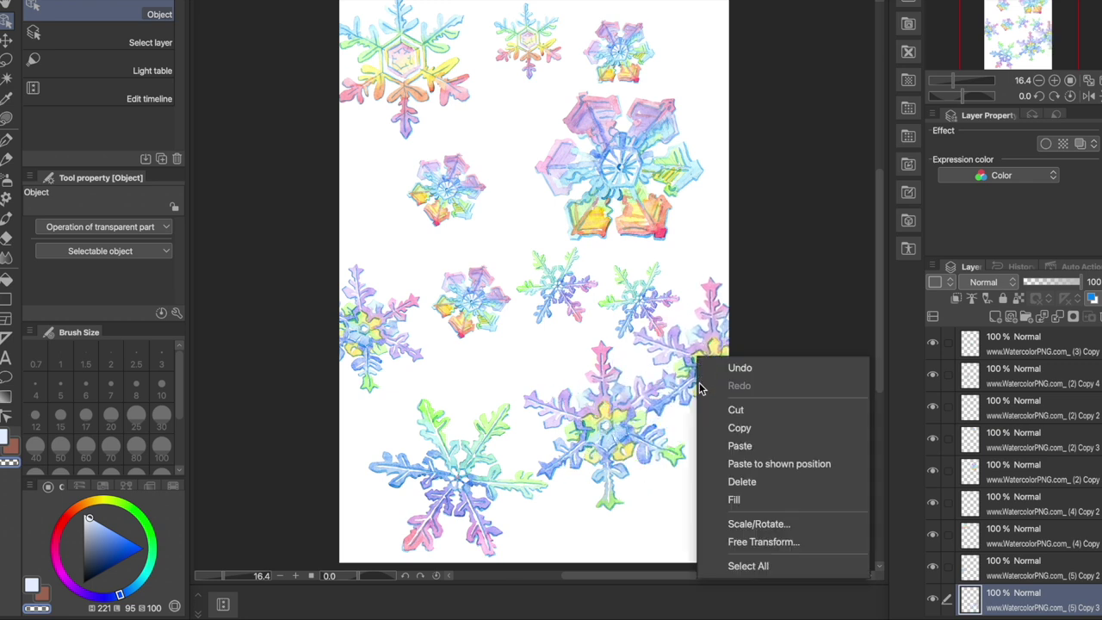
click(759, 524)
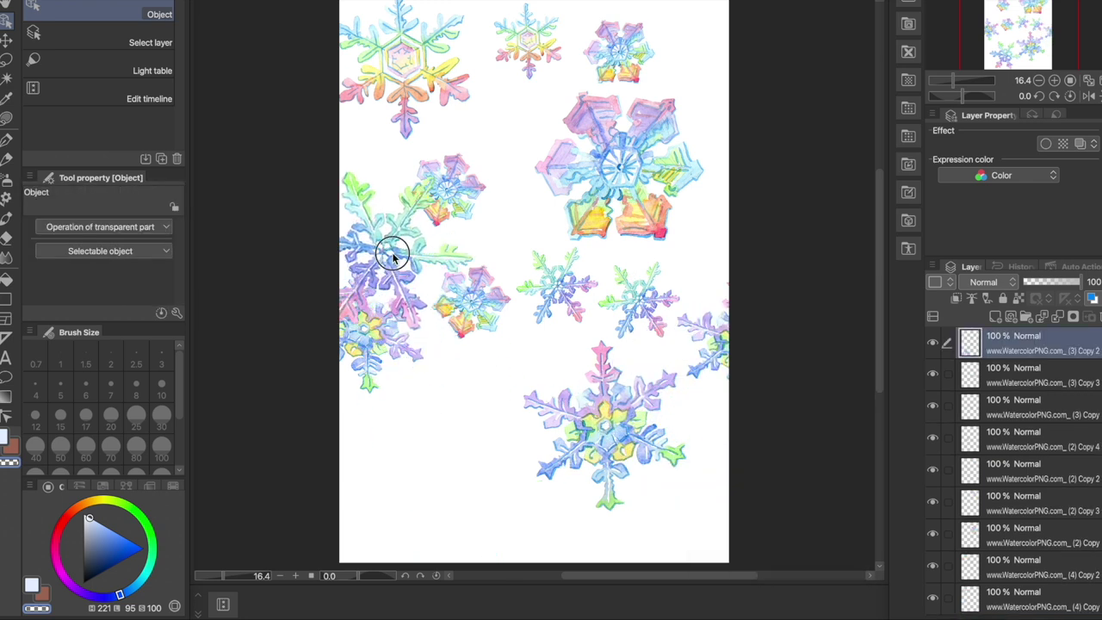
Step: Spread large, small and rotated snowflake copies over the canvas to fill the gaps, letting some run off the edges
drag(394, 246, 503, 162)
drag(638, 154, 674, 421)
drag(574, 418, 578, 136)
drag(612, 43, 577, 10)
mouse_move(505, 60)
mouse_down()
mouse_move(505, 49)
mouse_move(537, 43)
mouse_move(625, 43)
mouse_move(499, 71)
mouse_move(508, 50)
mouse_up()
click(574, 25)
drag(644, 40, 552, 197)
drag(645, 111, 485, 516)
drag(640, 437, 455, 522)
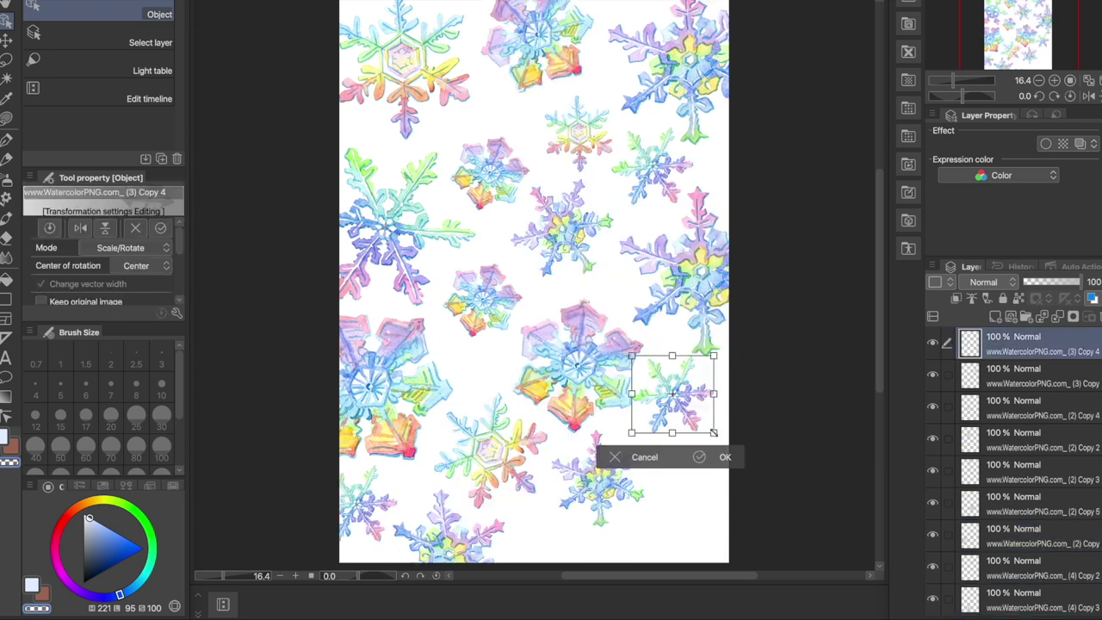
Step: Enlarge the new copy of snowflake (3), rotate it slightly and set it partly over the canvas's lower right edge
drag(714, 432, 736, 436)
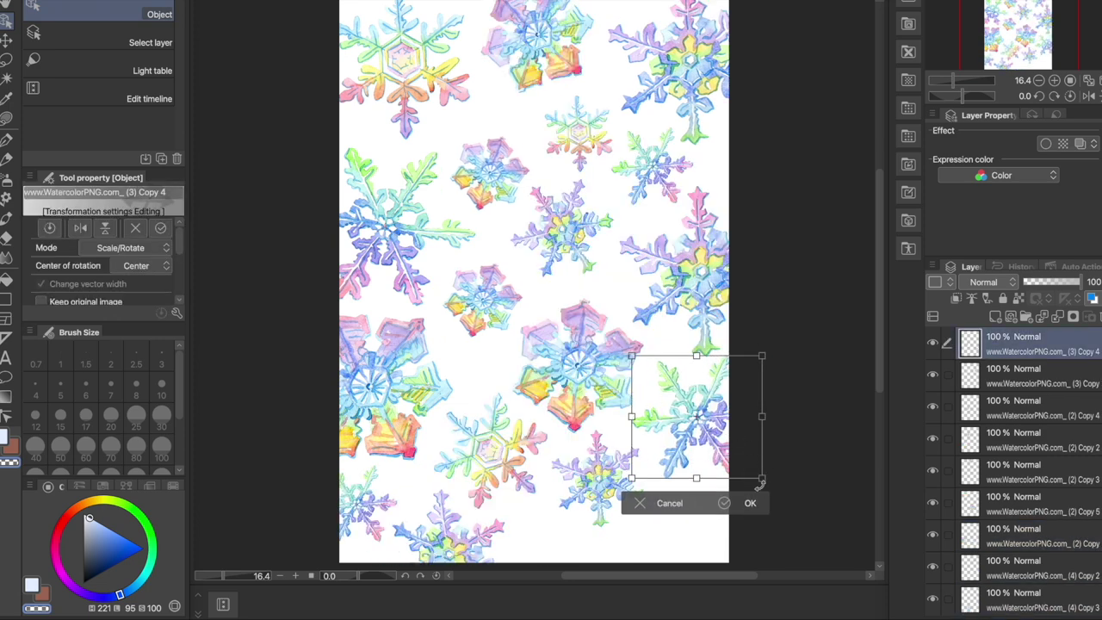
drag(764, 478, 817, 517)
drag(827, 428, 693, 425)
drag(827, 380, 765, 408)
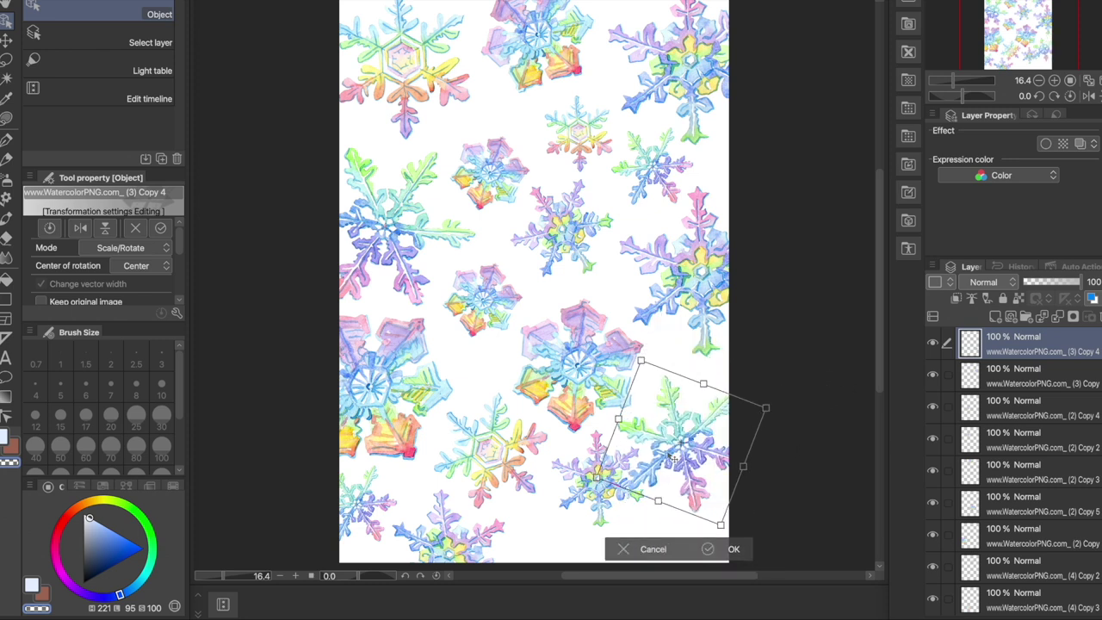
drag(754, 468, 766, 448)
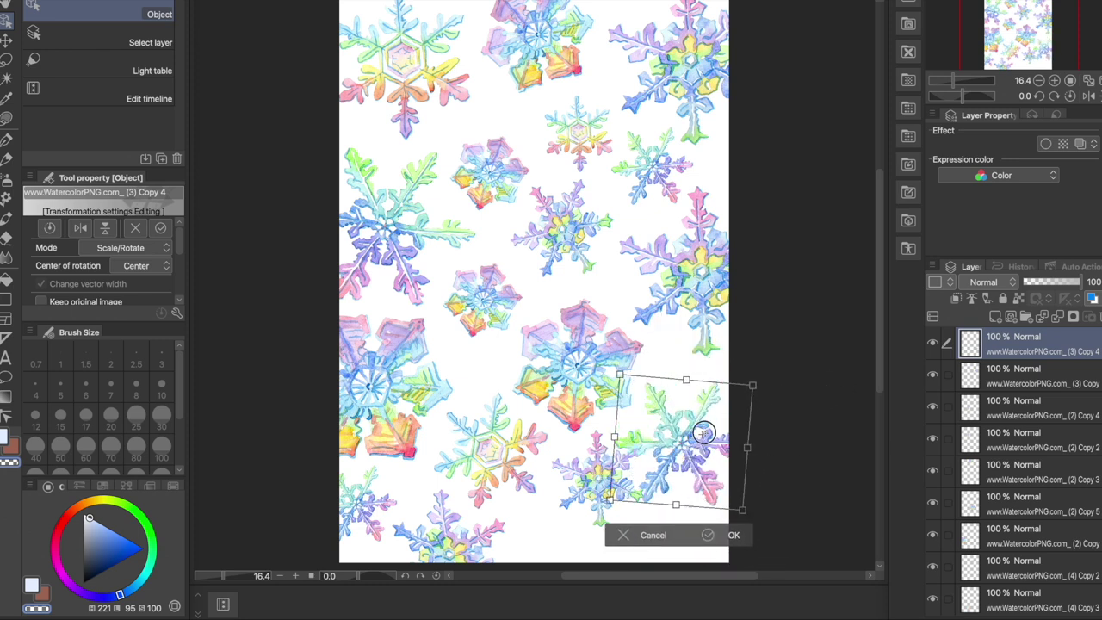
click(716, 423)
drag(682, 440, 701, 422)
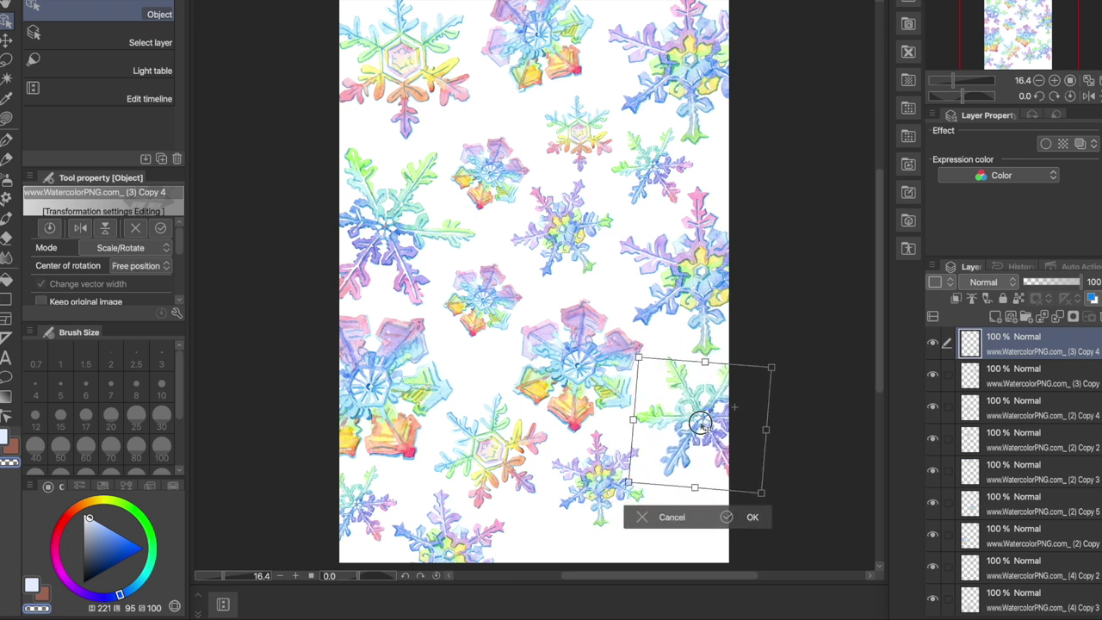
click(754, 518)
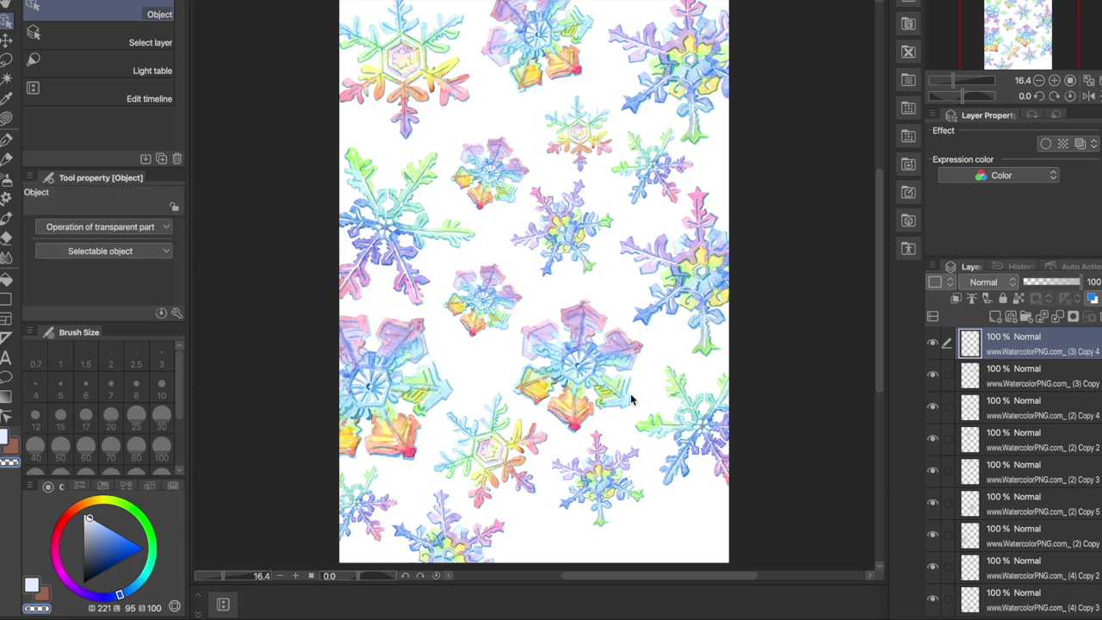
Step: Place a copy of the rotated snowflake (4) in the canvas's lower right corner, partly cut off by the edges
scroll(631, 398, down, 4)
scroll(635, 397, up, 2)
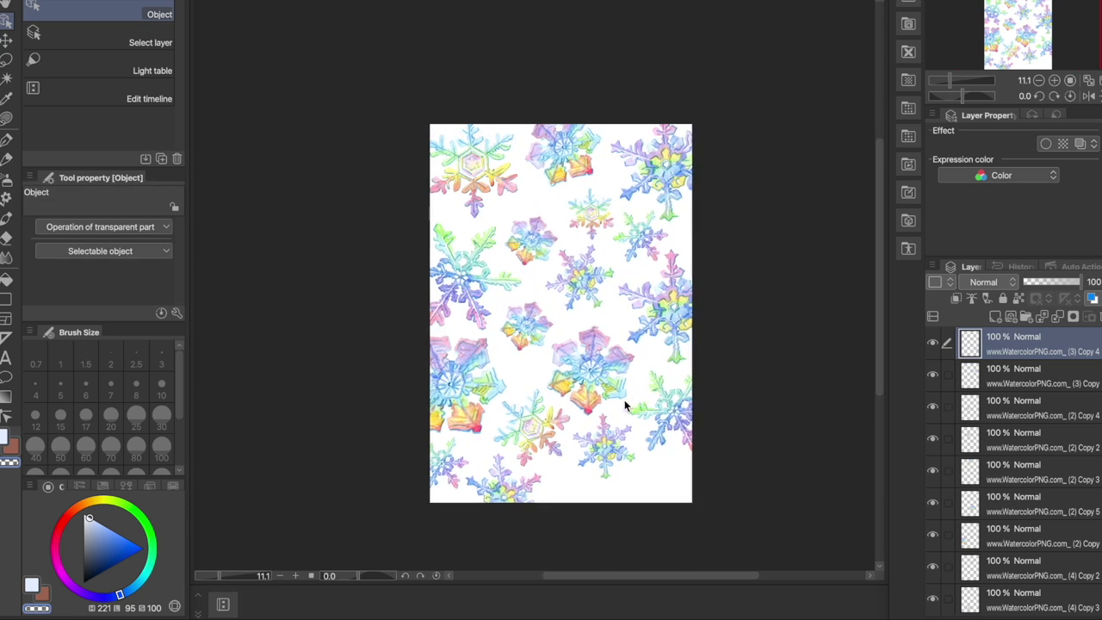
drag(623, 405, 620, 363)
click(565, 412)
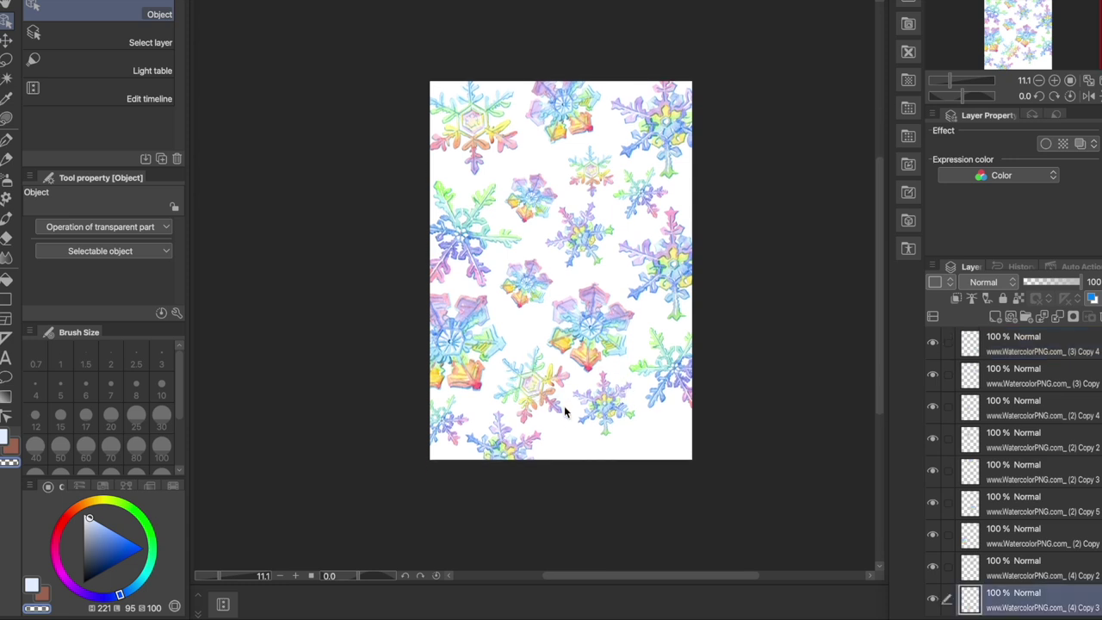
drag(533, 380, 661, 437)
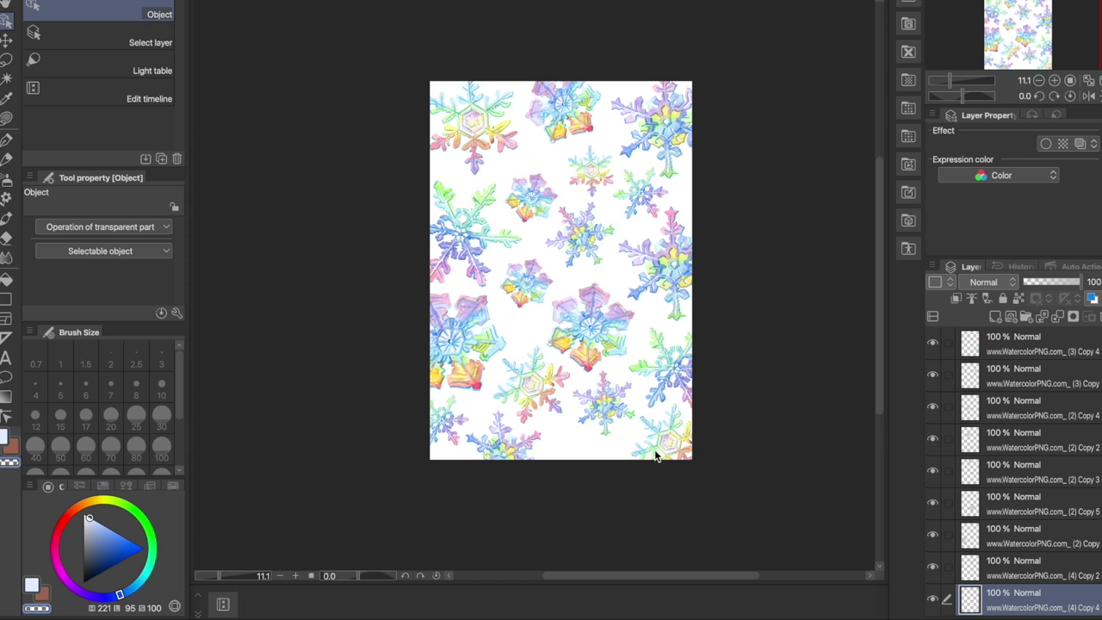
Step: Add a copy of the small middle snowflake (2) in the empty spot on the canvas's bottom edge
drag(525, 293, 568, 455)
key(ctrl+c)
key(ctrl+v)
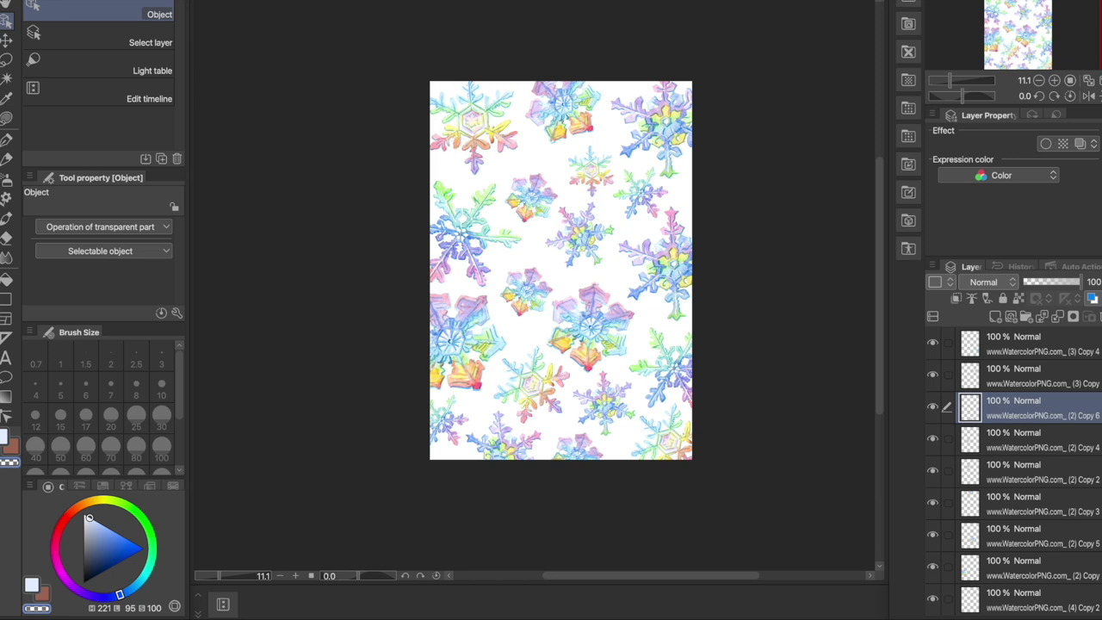
Step: Create a new blank layer, Layer 2, and move it to the top of the layer stack
click(204, 9)
key(Escape)
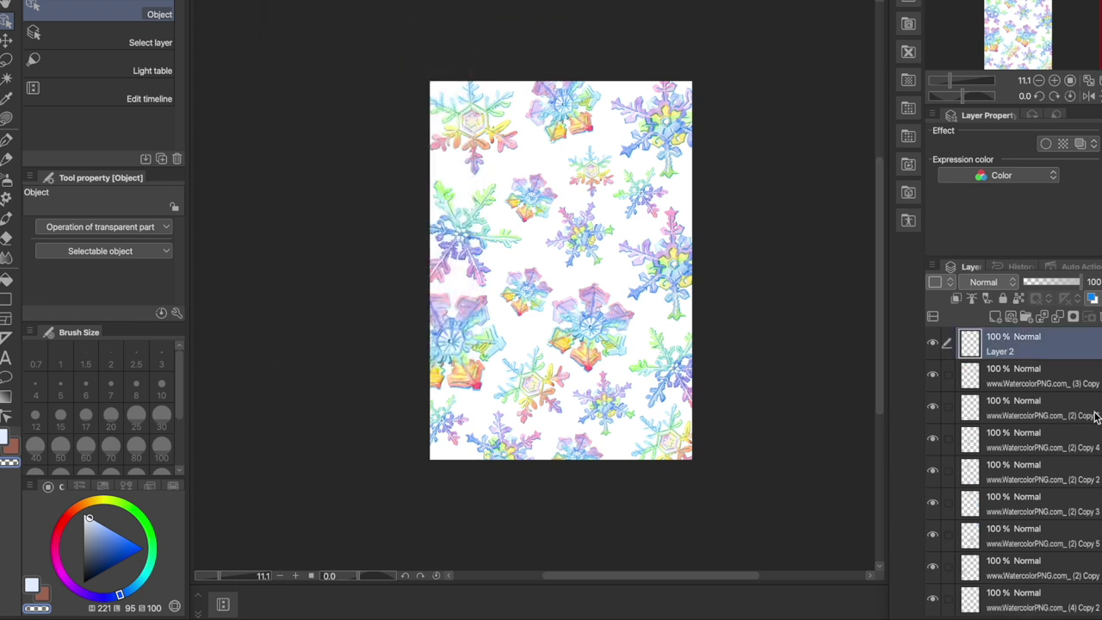
scroll(1076, 396, up, 3)
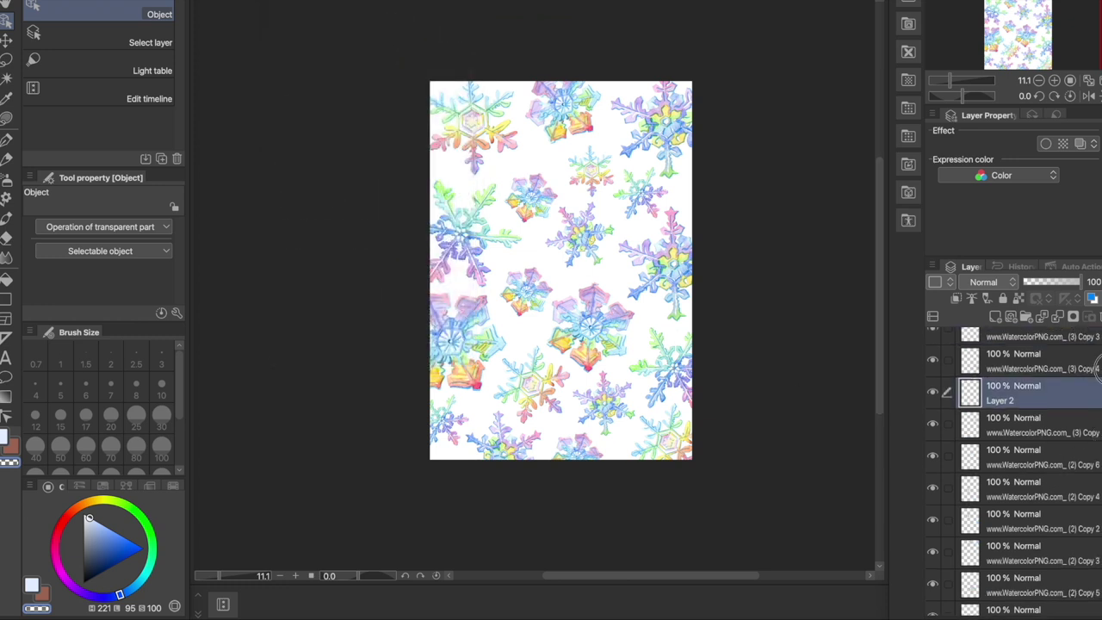
drag(1008, 446, 1001, 343)
Step: Merge all snowflake layers into one with Paper and Layer 2 hidden, and turn the visibility of every layer back on
scroll(1081, 516, down, 10)
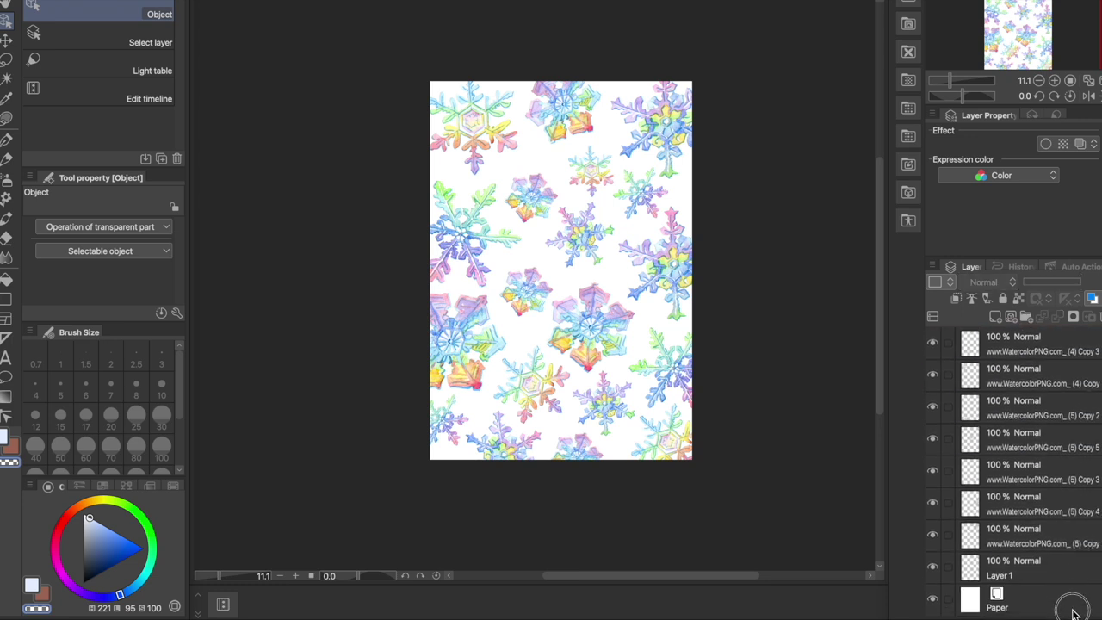
click(934, 600)
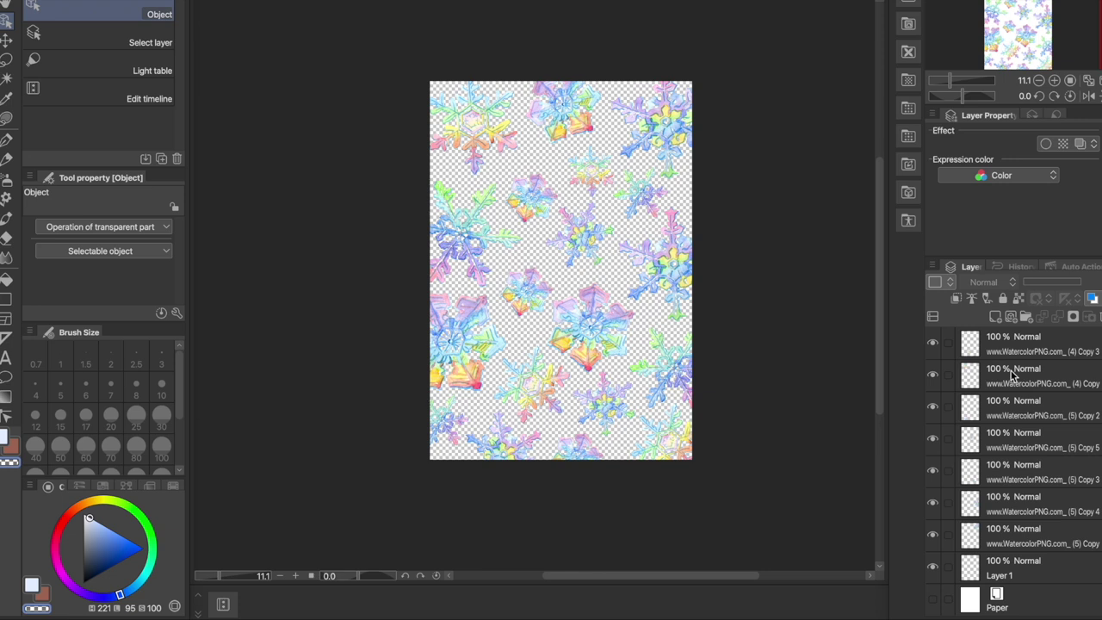
right_click(1036, 410)
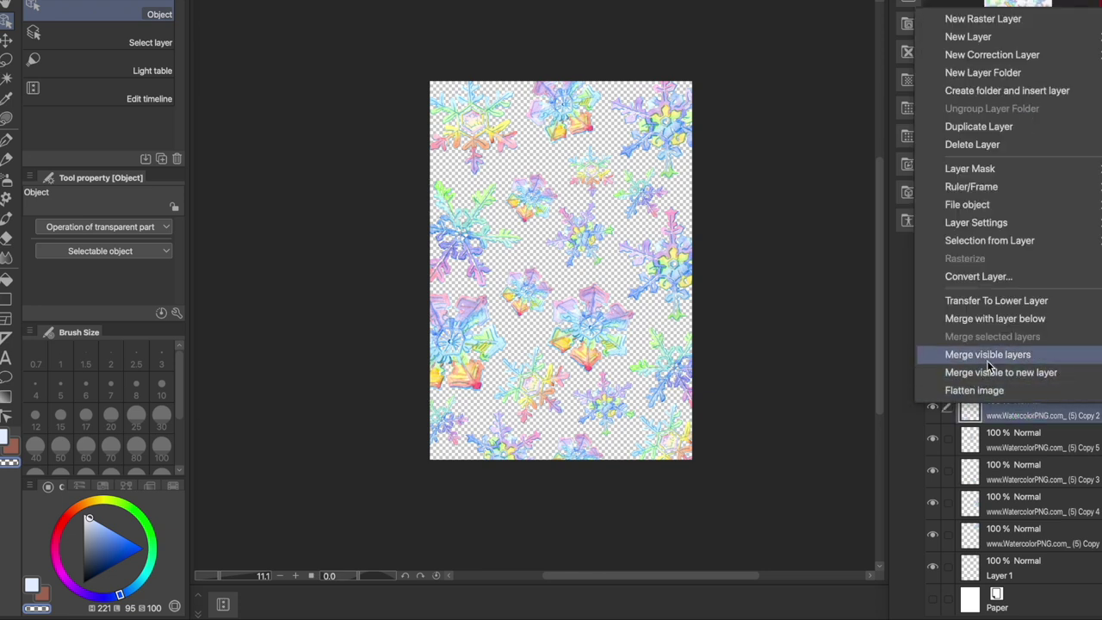
click(990, 355)
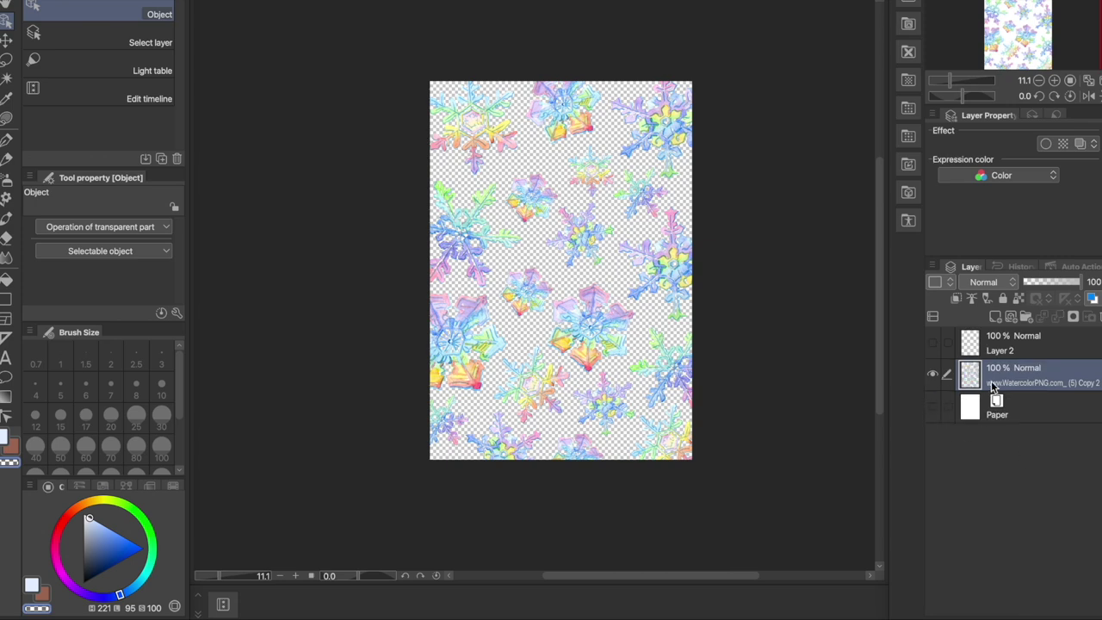
click(933, 374)
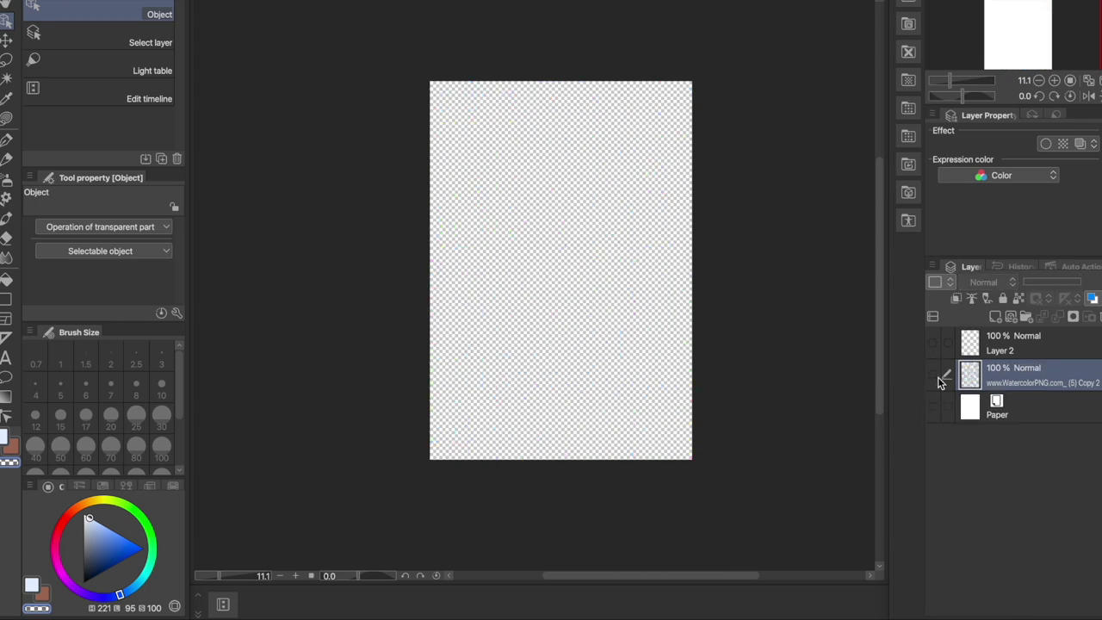
click(937, 376)
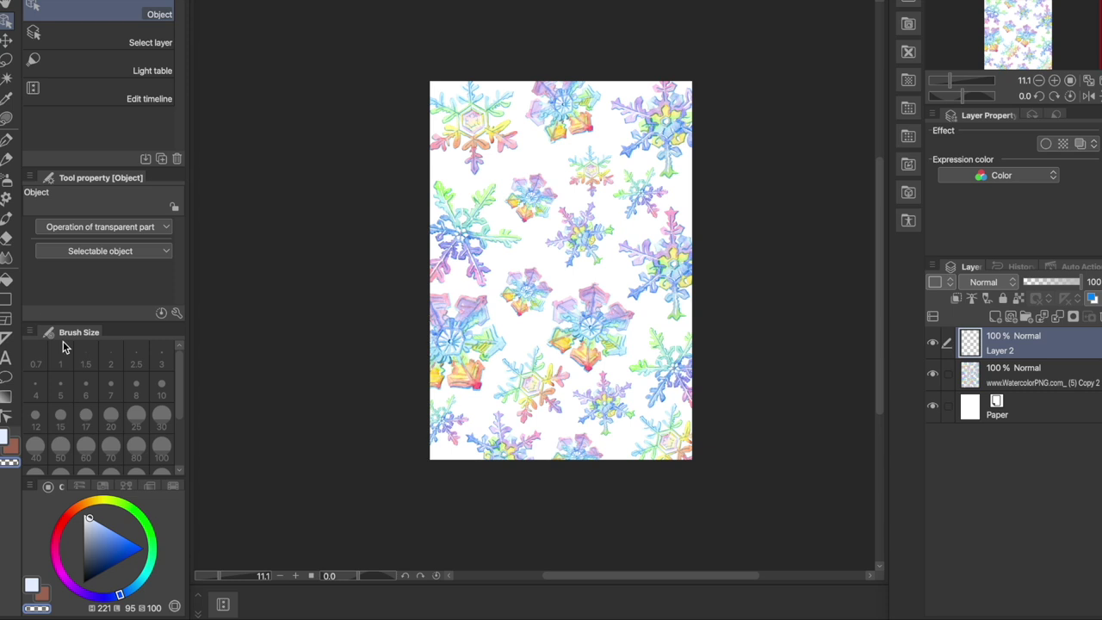
Step: Fill Layer 2 completely with light green (hue 105, saturation 79, brightness 100)
click(7, 279)
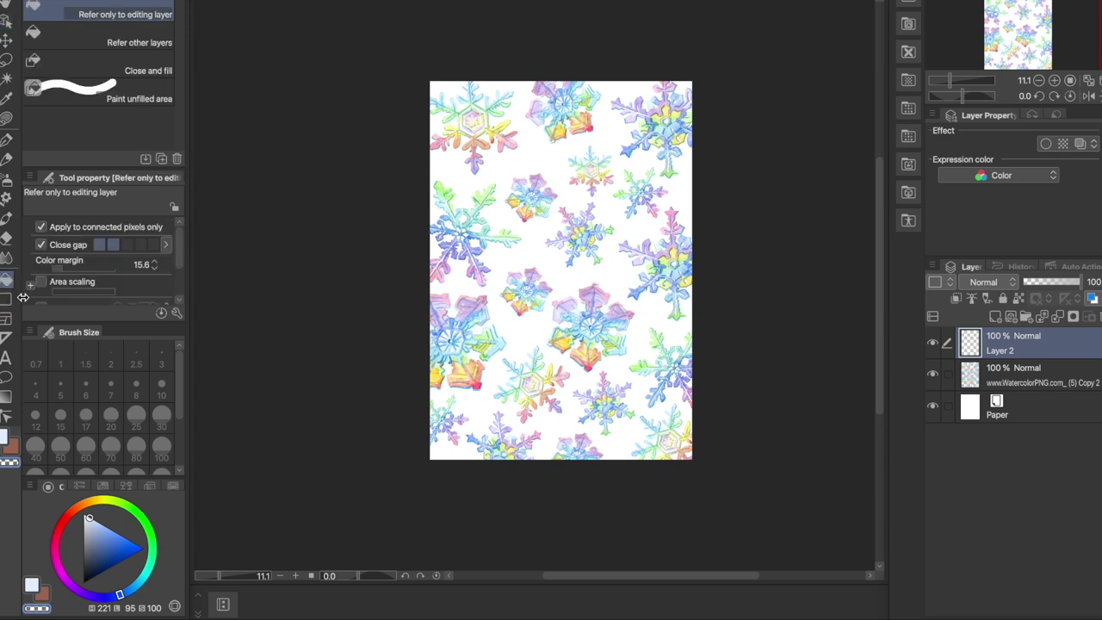
click(137, 514)
click(108, 528)
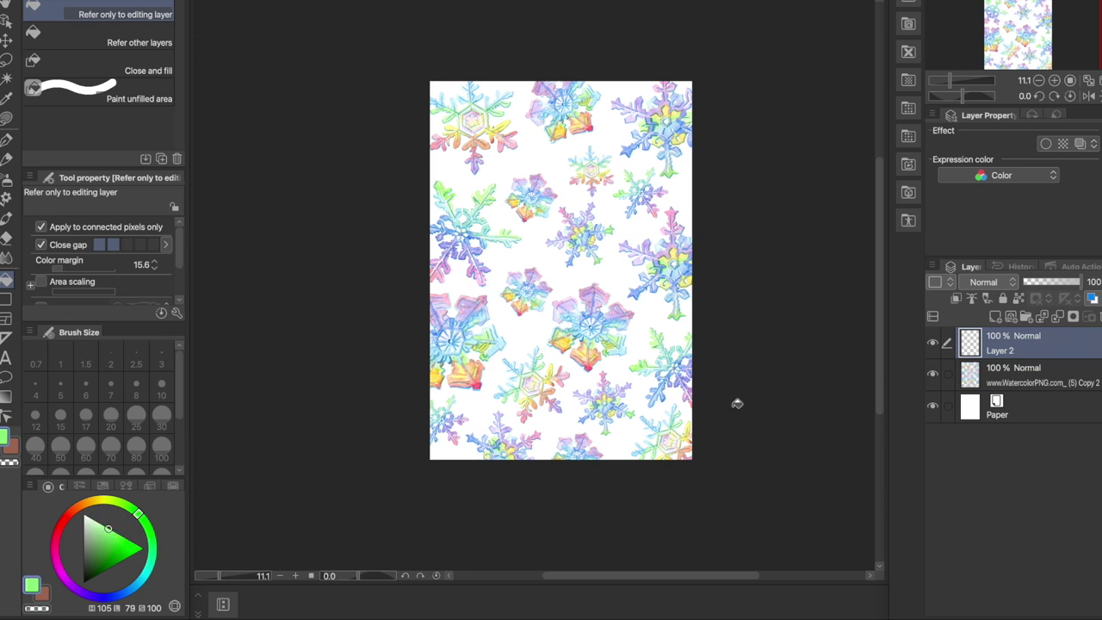
key(alt+BackSpace)
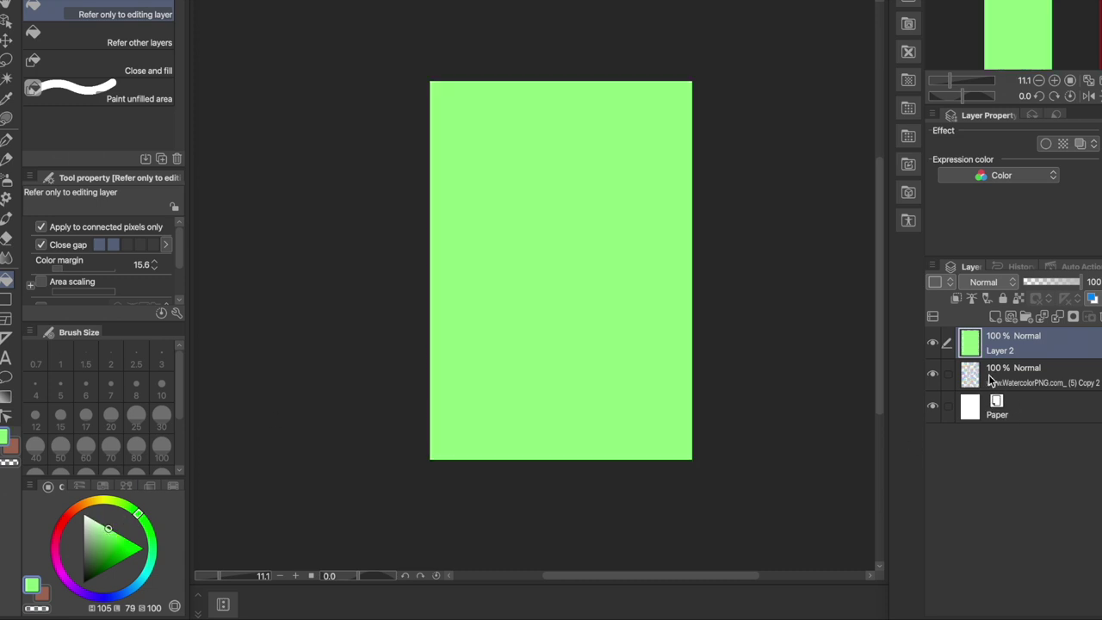
Step: Choose black and fill all of Layer 2 with it
drag(999, 368, 975, 363)
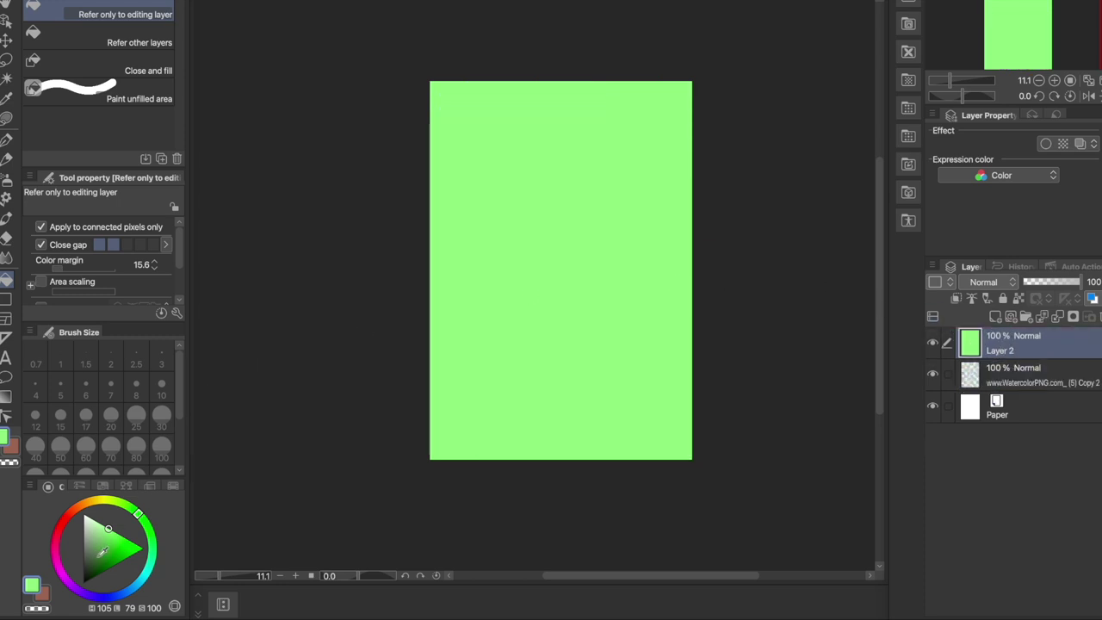
drag(102, 551, 83, 582)
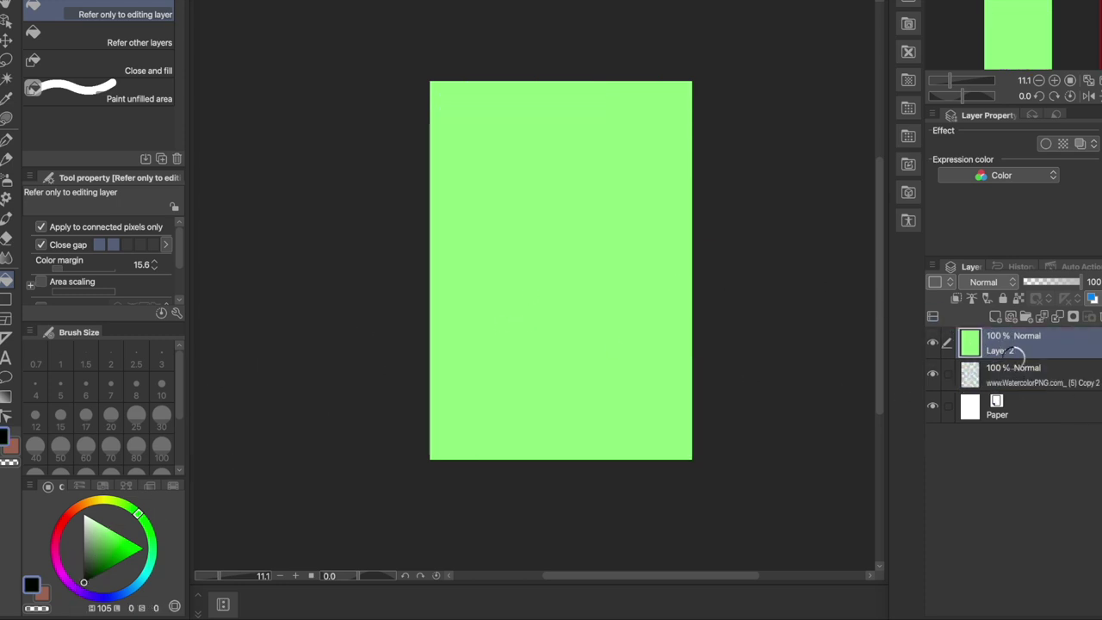
key(alt+BackSpace)
mouse_move(1004, 349)
mouse_down()
mouse_move(1004, 382)
mouse_move(991, 343)
mouse_up()
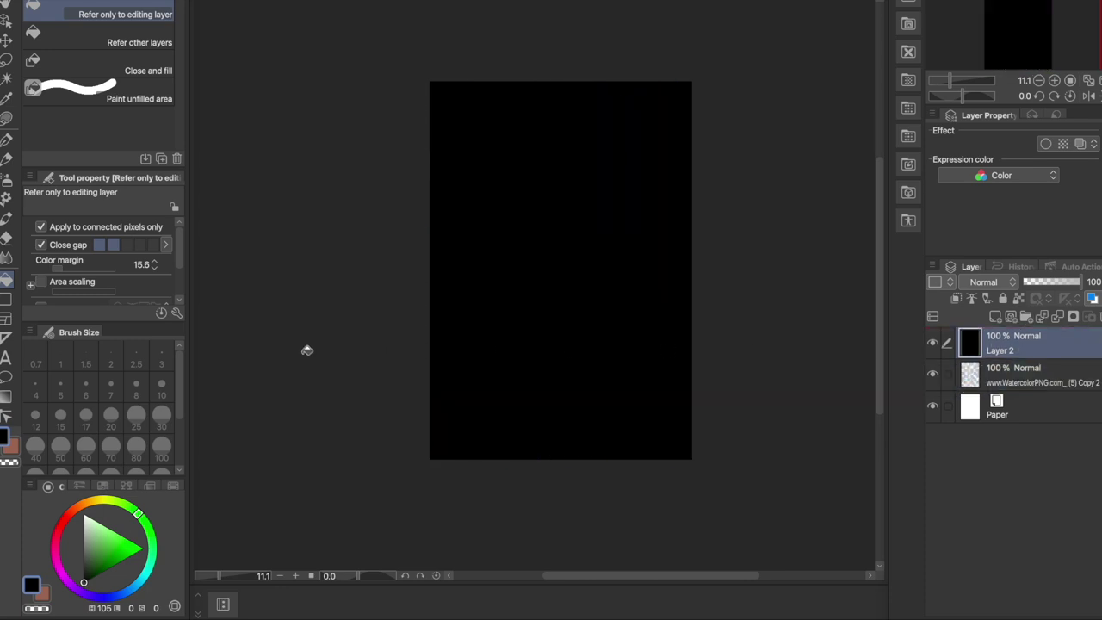
Step: Fill Layer 2 with dark bluish grey (hue 232, luminosity 42, saturation 4) and move it beneath the merged snowflake layer
drag(97, 565, 83, 531)
drag(86, 593, 109, 595)
click(106, 538)
drag(106, 538, 86, 552)
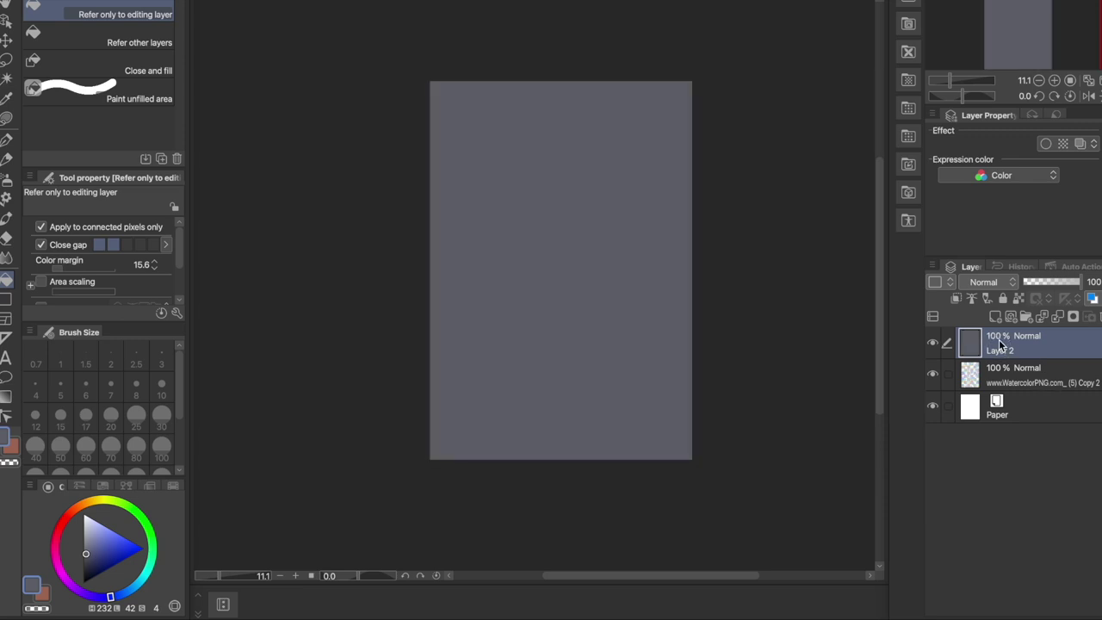
drag(999, 345, 1000, 388)
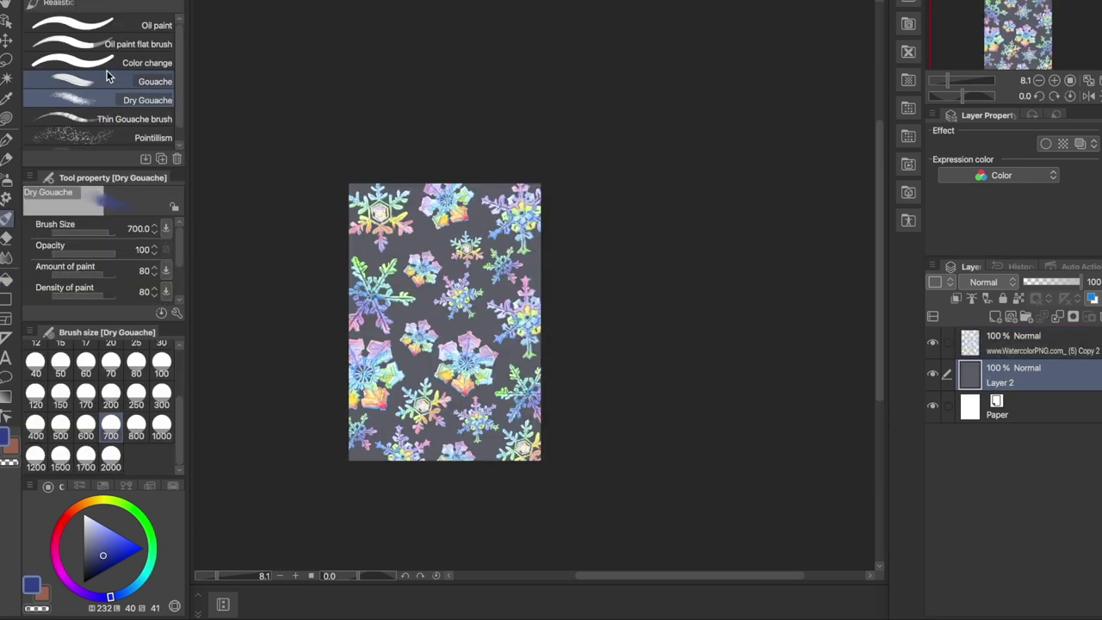
Step: Spray fine white speckles on the grey background with the Tone scraping airbrush at size 800, and enlarge the brush to 2000
click(4, 181)
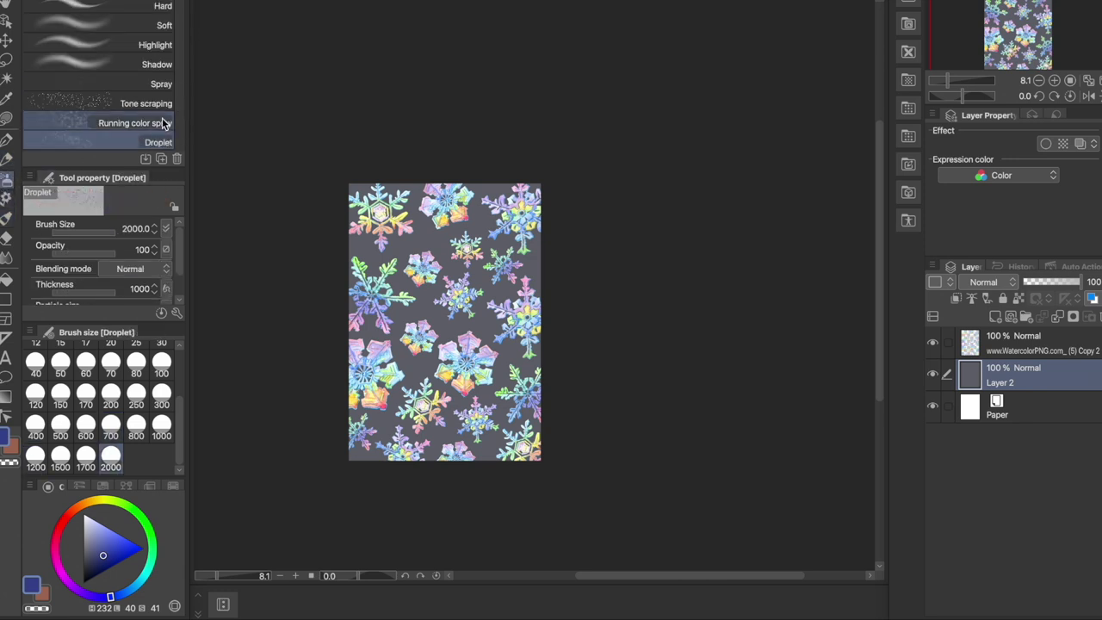
click(148, 105)
click(90, 527)
click(84, 515)
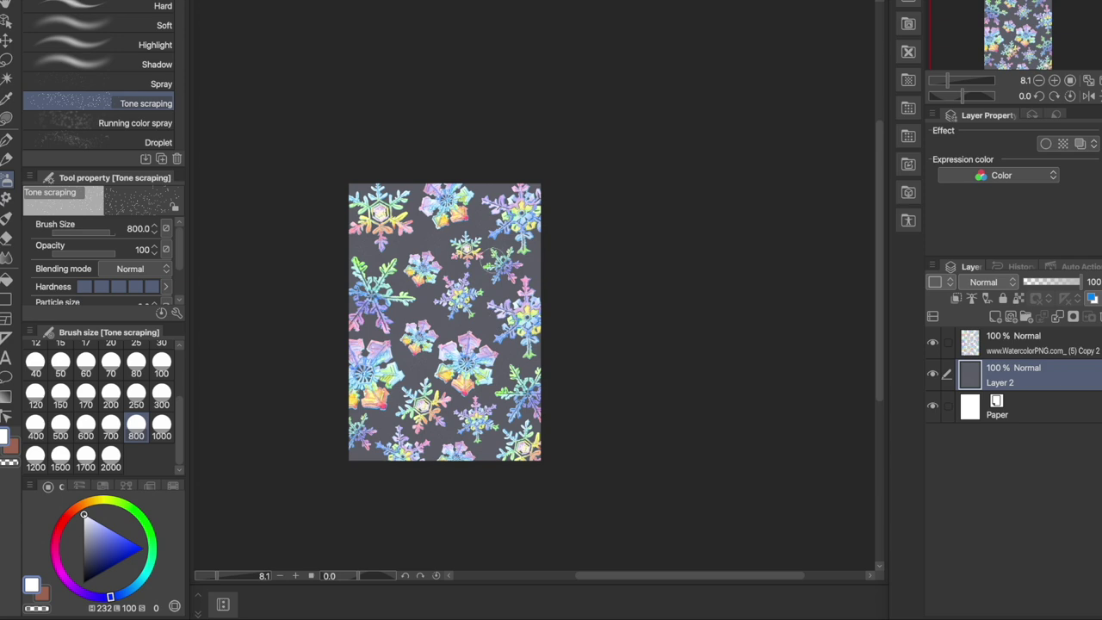
scroll(504, 270, up, 2)
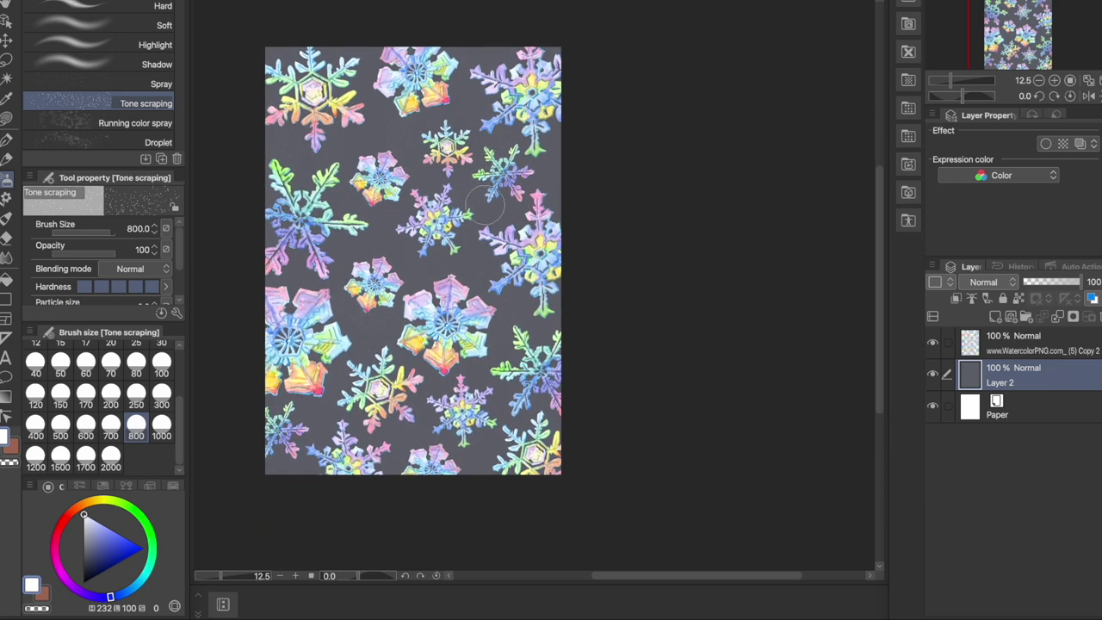
scroll(356, 344, up, 2)
mouse_move(356, 344)
mouse_down()
mouse_move(482, 302)
mouse_move(476, 228)
mouse_up()
click(110, 459)
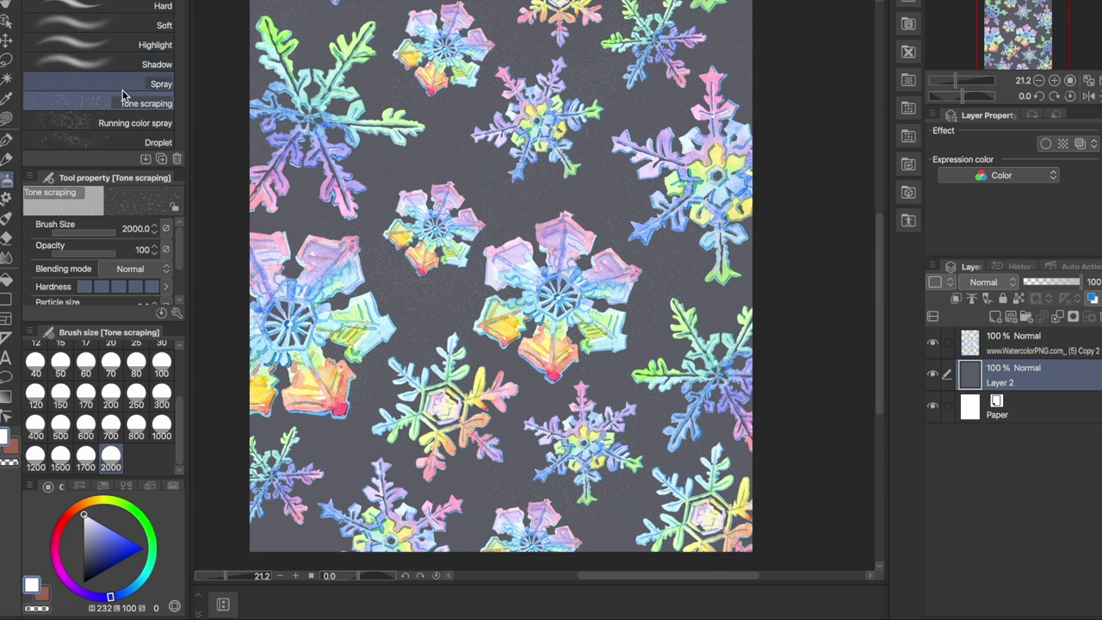
Step: Try spraying white marks around the middle snowflakes with the Droplet airbrush at size 2000, and undo the stroke
click(137, 142)
drag(413, 147, 569, 220)
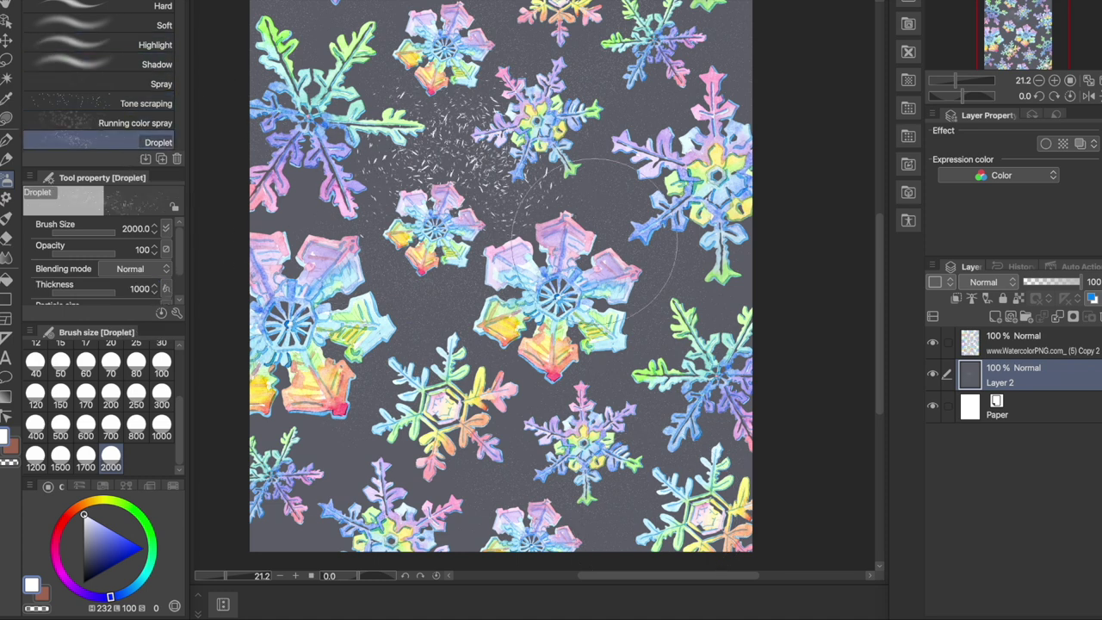
key(ctrl+z)
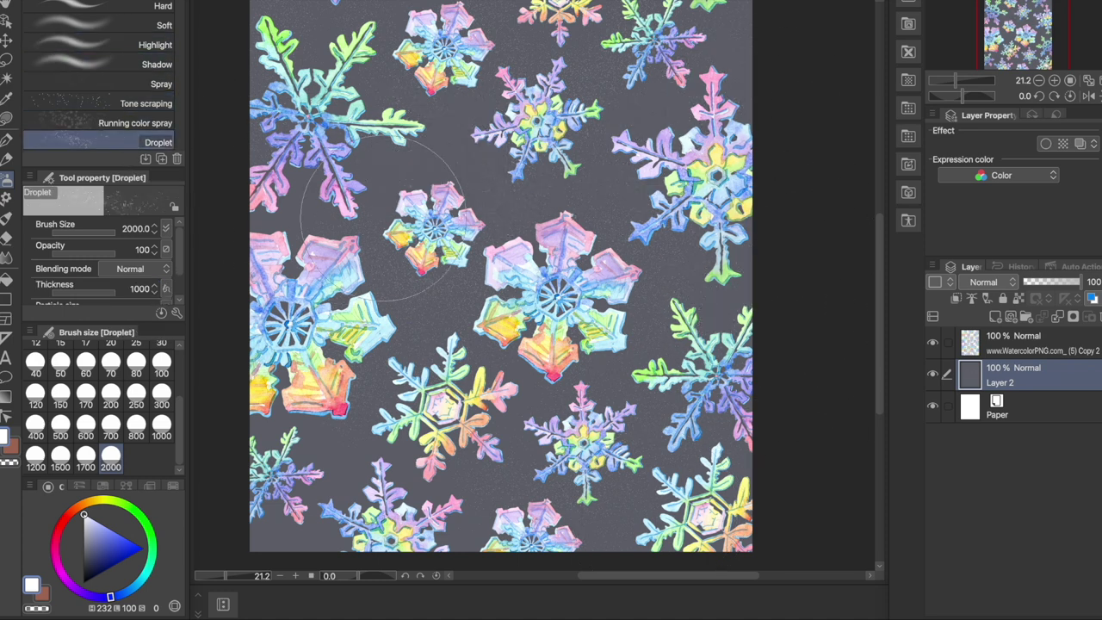
Step: Raise the Shadow airbrush's hardness, try a white Highlight airbrush stroke at size 800 near the middle snowflakes, and undo it
click(146, 64)
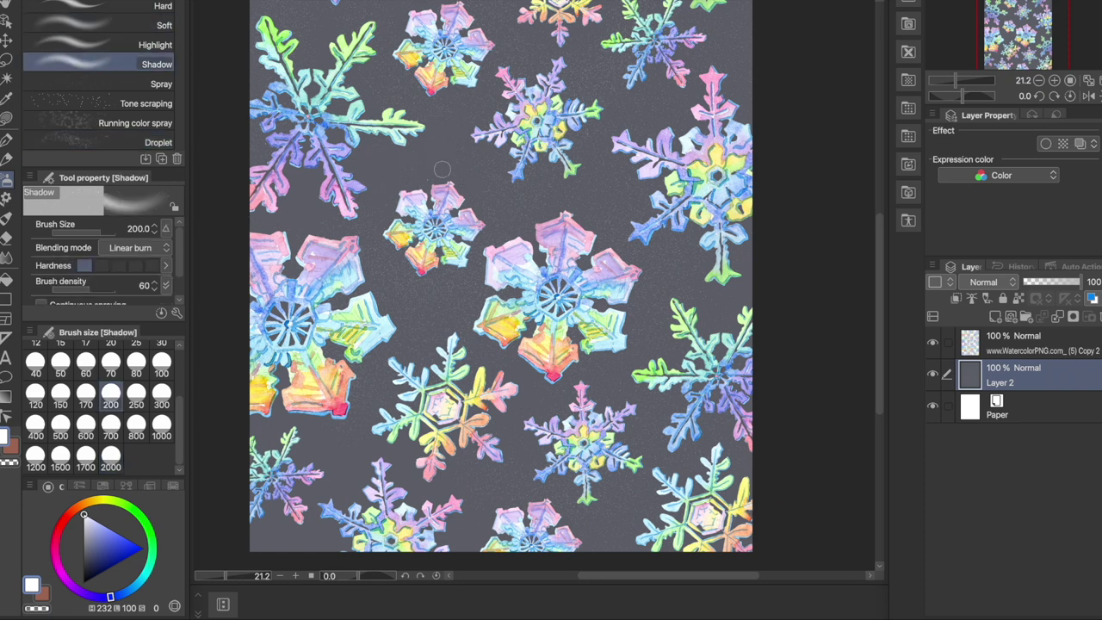
click(137, 266)
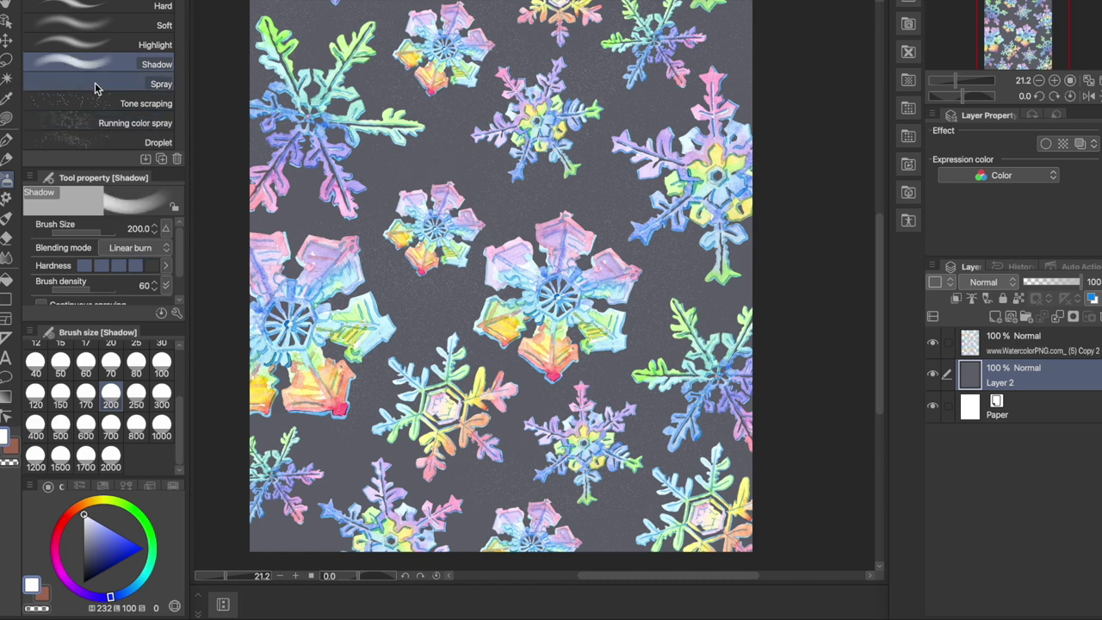
click(146, 44)
click(136, 435)
drag(504, 134, 371, 155)
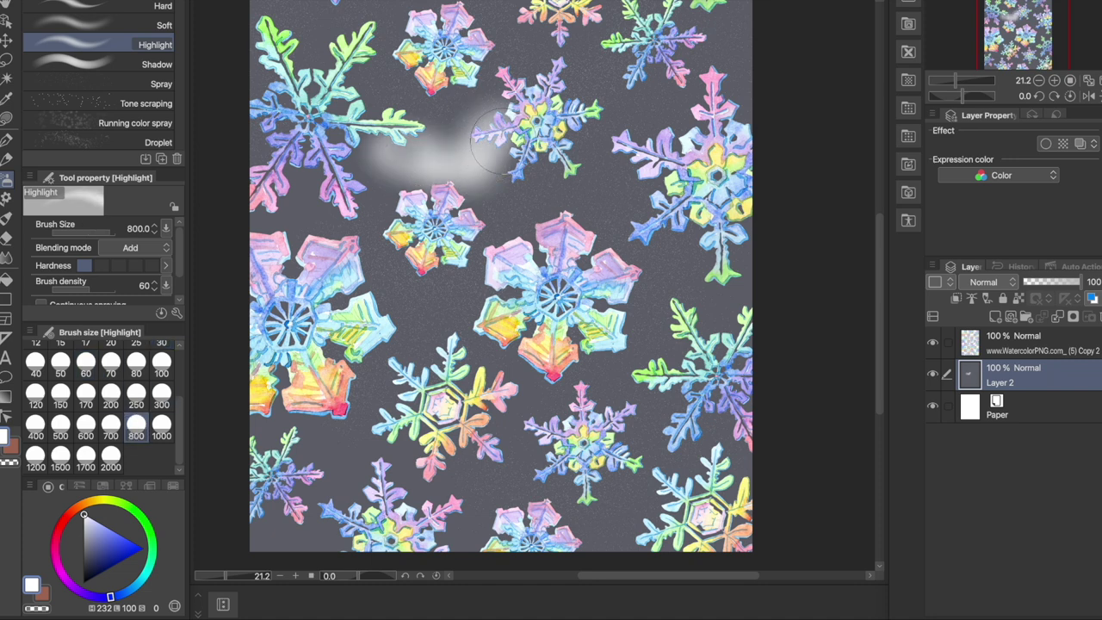
key(ctrl+z)
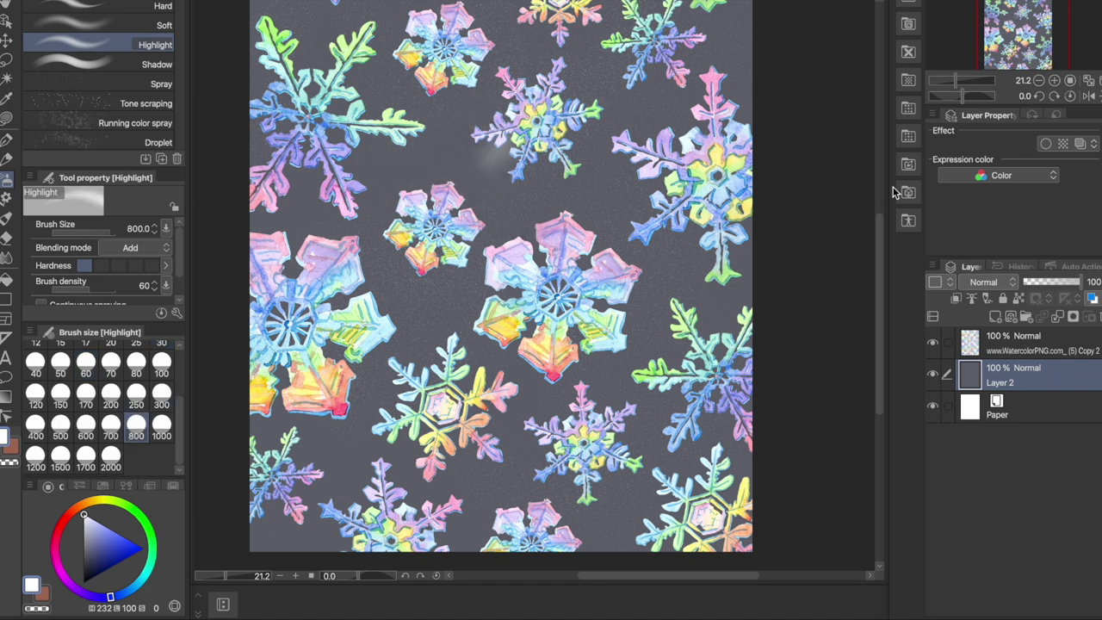
Step: Try soft white Highlight strokes at size 800 between snowflakes across the whole canvas, and undo them
key(ctrl+minus)
key(ctrl+minus)
key(ctrl+minus)
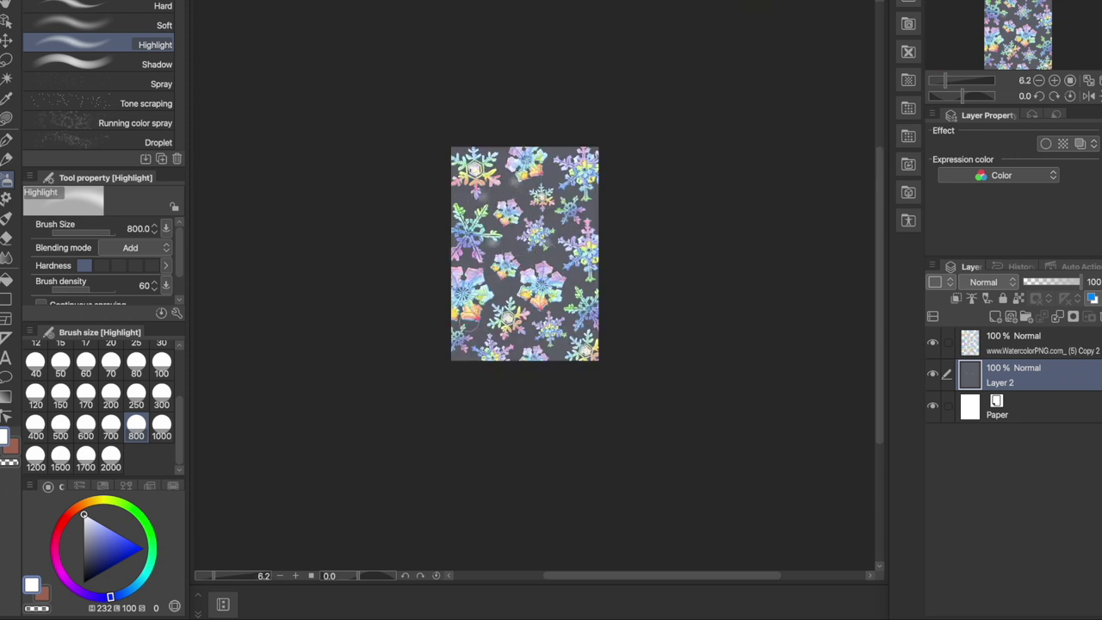
drag(522, 257, 573, 253)
drag(558, 160, 585, 198)
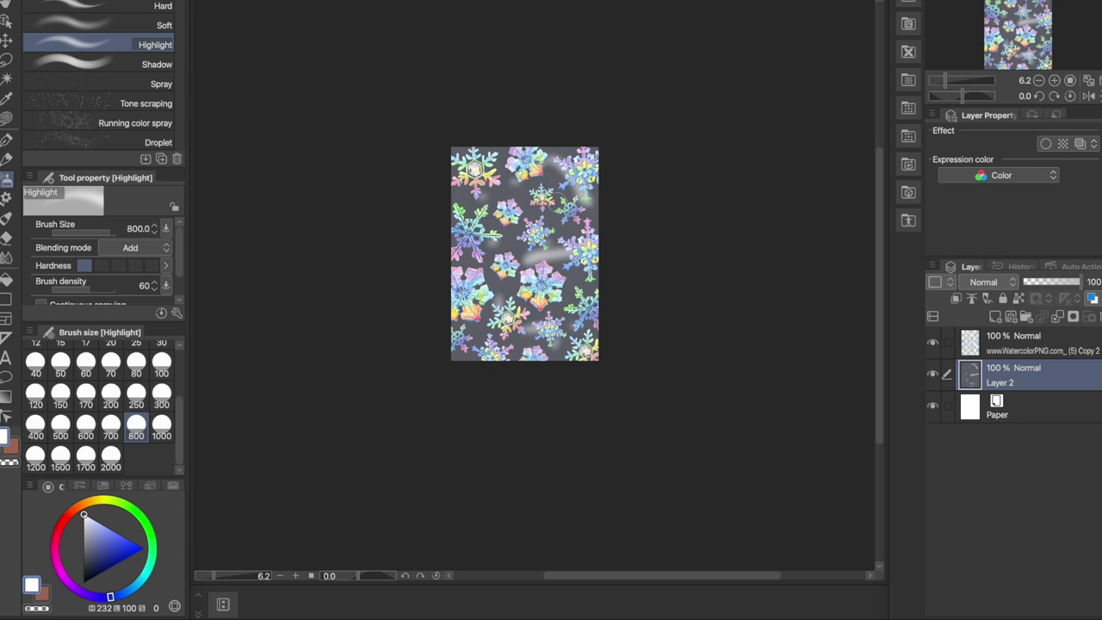
key(ctrl+z)
key(ctrl+z)
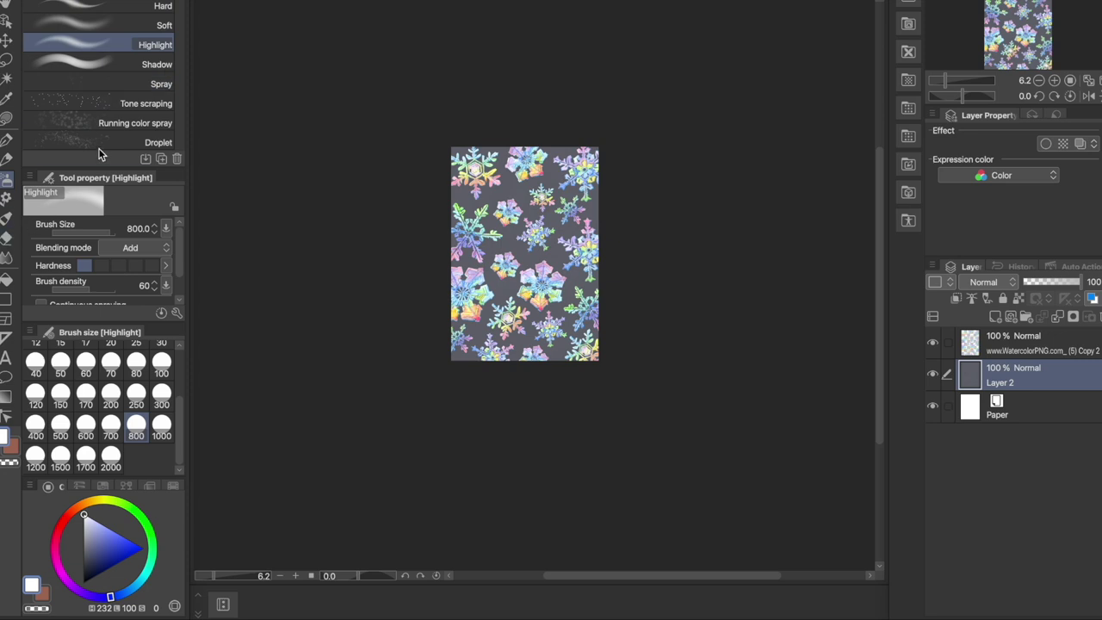
Step: Try stamping white snowflakes over the background with the Snow crystal pattern brush at size 2000, and undo them
click(6, 198)
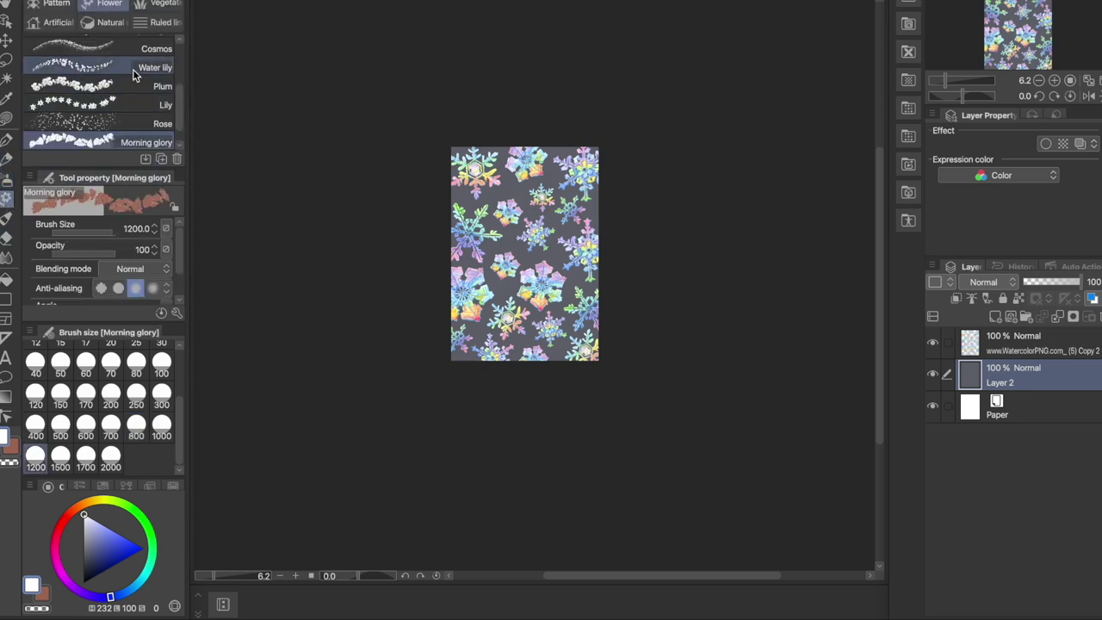
click(71, 5)
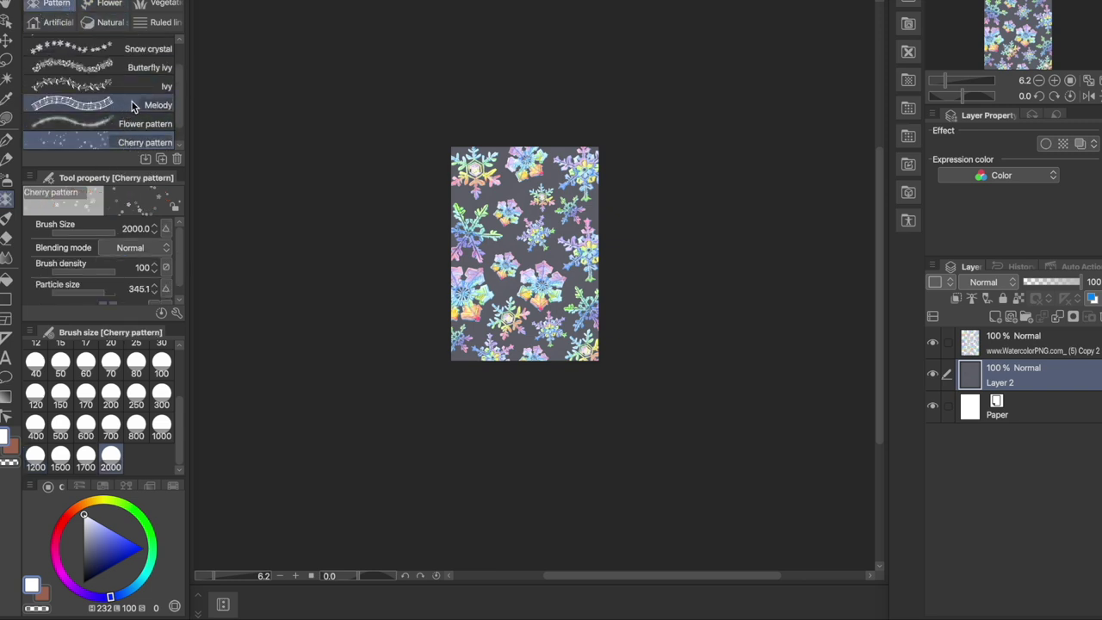
click(130, 49)
click(450, 210)
mouse_move(495, 276)
mouse_down()
mouse_move(515, 234)
mouse_move(564, 313)
mouse_move(546, 376)
mouse_move(591, 335)
mouse_up()
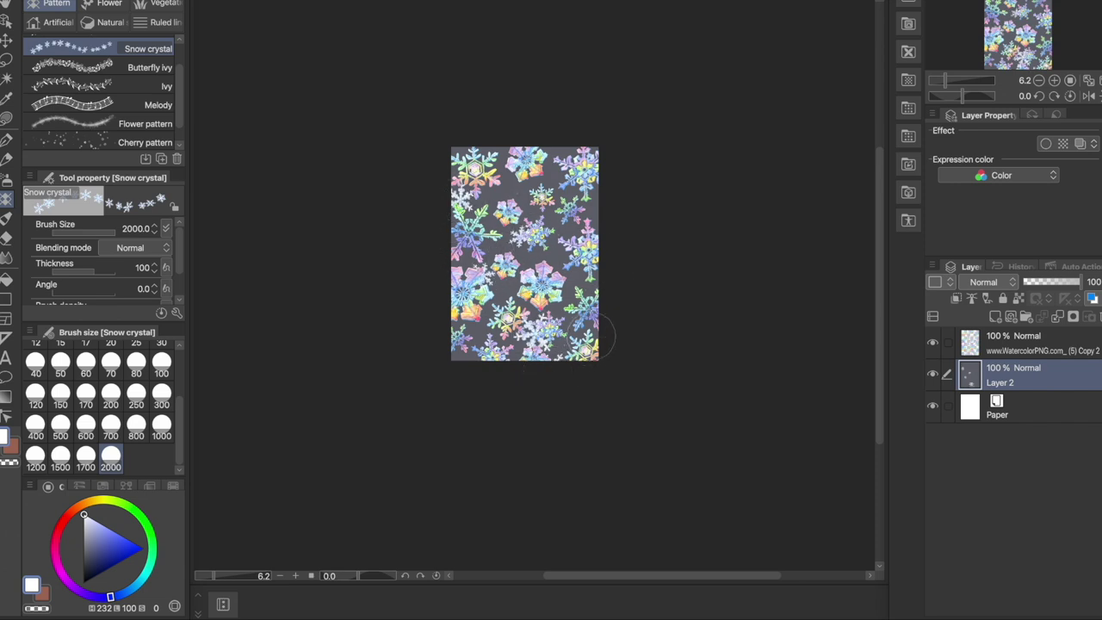
key(ctrl+z)
key(ctrl+z)
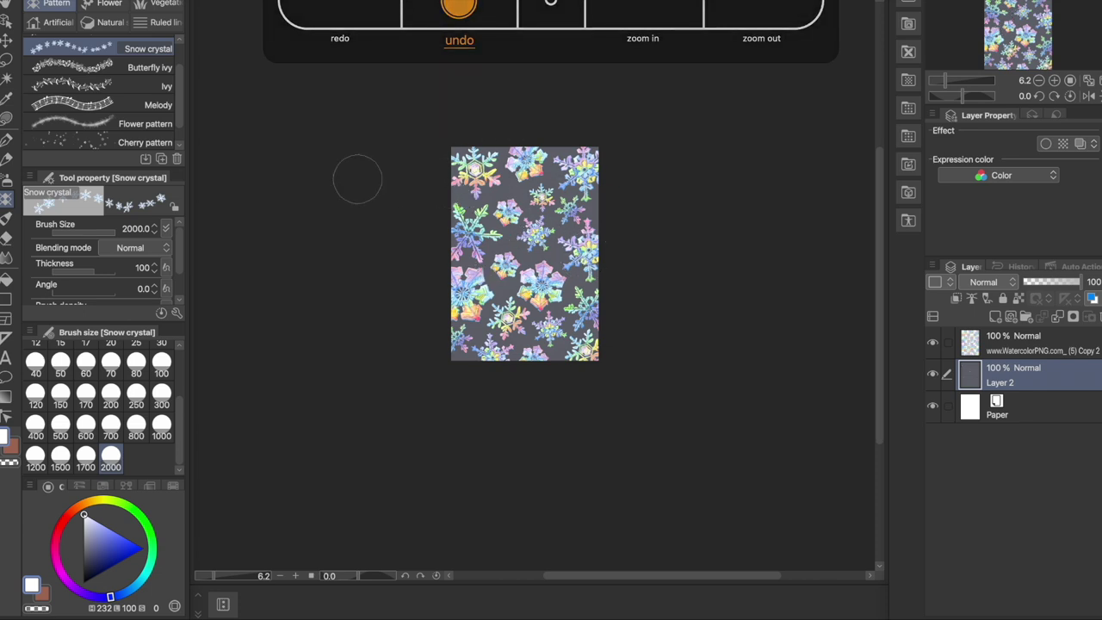
Step: Try a white Flower pattern brush stroke at size 2000 across the canvas's upper part, and undo it
click(153, 116)
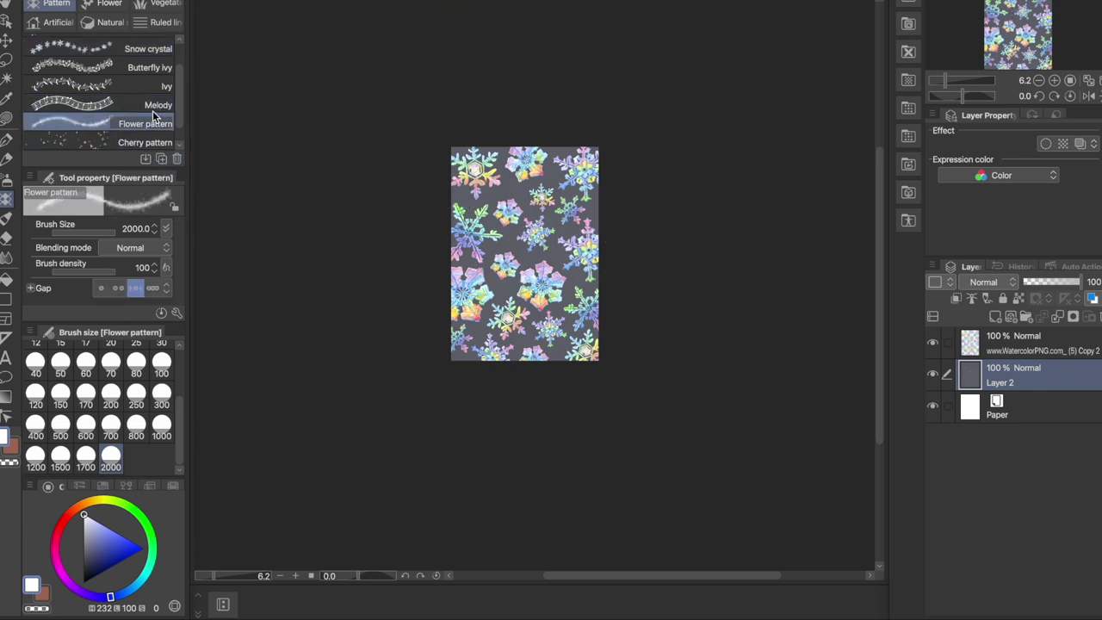
key(ctrl+z)
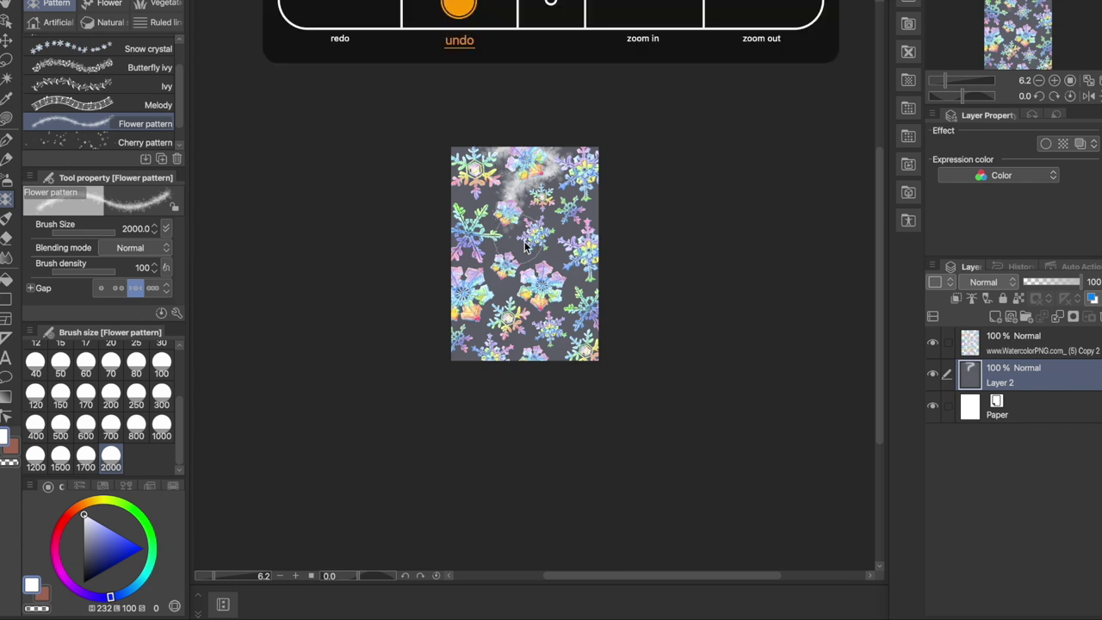
drag(180, 93, 177, 44)
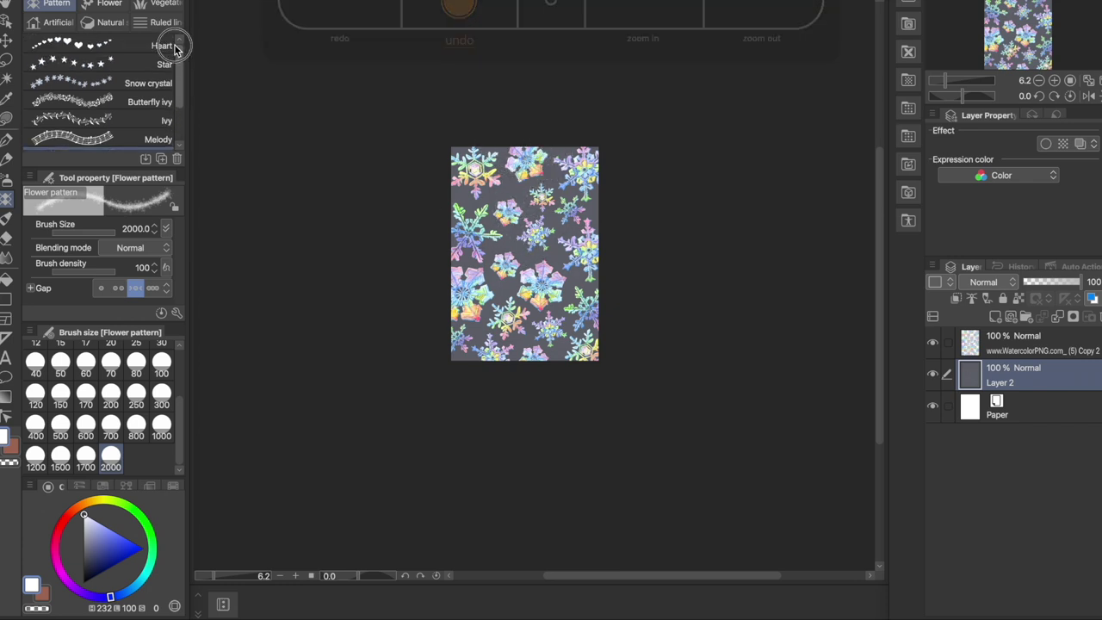
Step: Try a white diagonal wave through the middle of the canvas with the Waved line brush at size 2000, and undo it
click(135, 30)
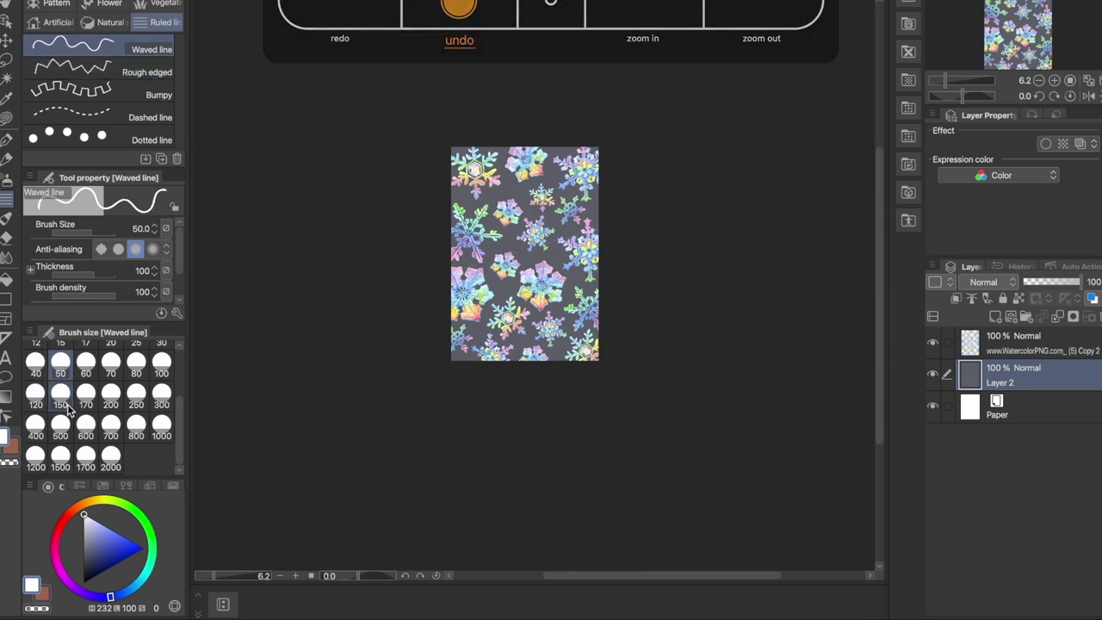
click(110, 457)
drag(487, 303, 540, 239)
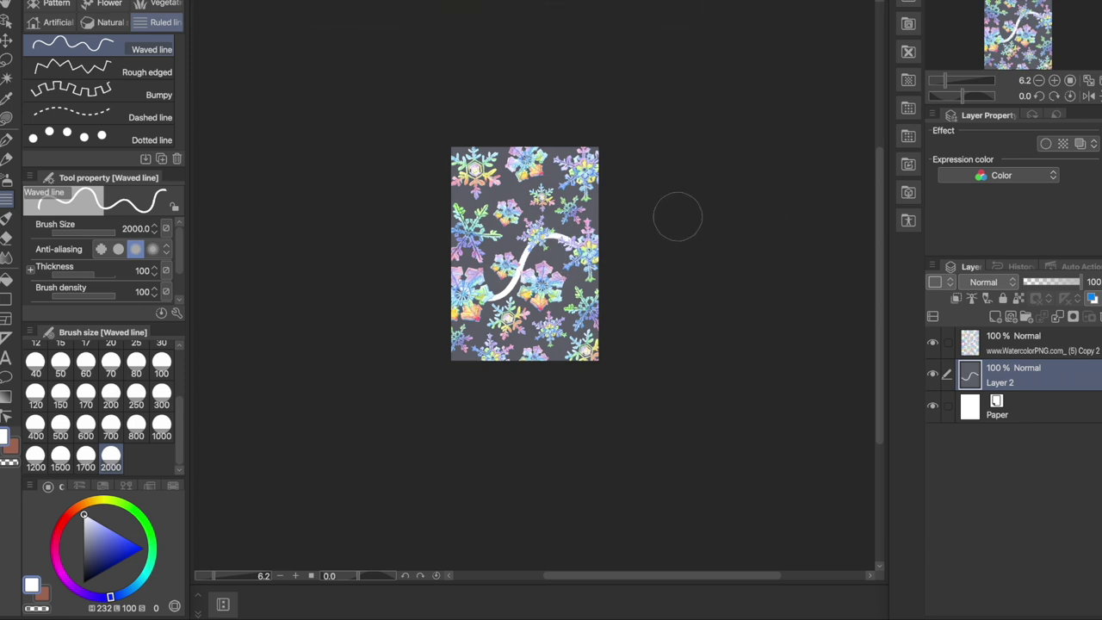
key(ctrl+z)
Step: Try several white rising waves across the background with the Waved line brush at size 700, and undo them all
click(110, 423)
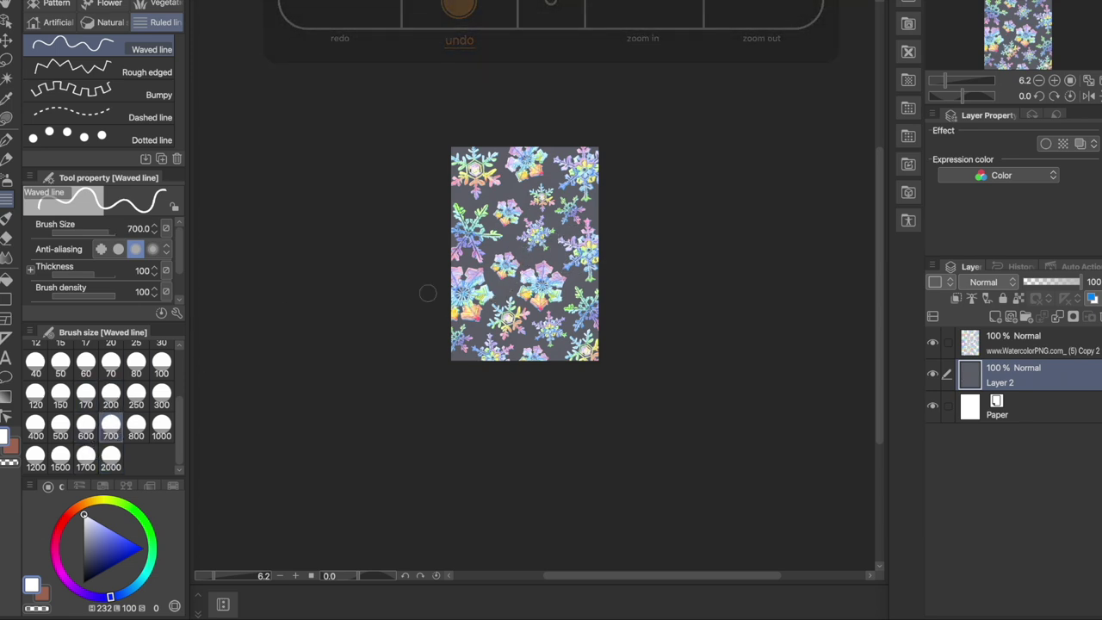
drag(492, 284, 582, 262)
drag(539, 213, 602, 190)
drag(428, 218, 521, 169)
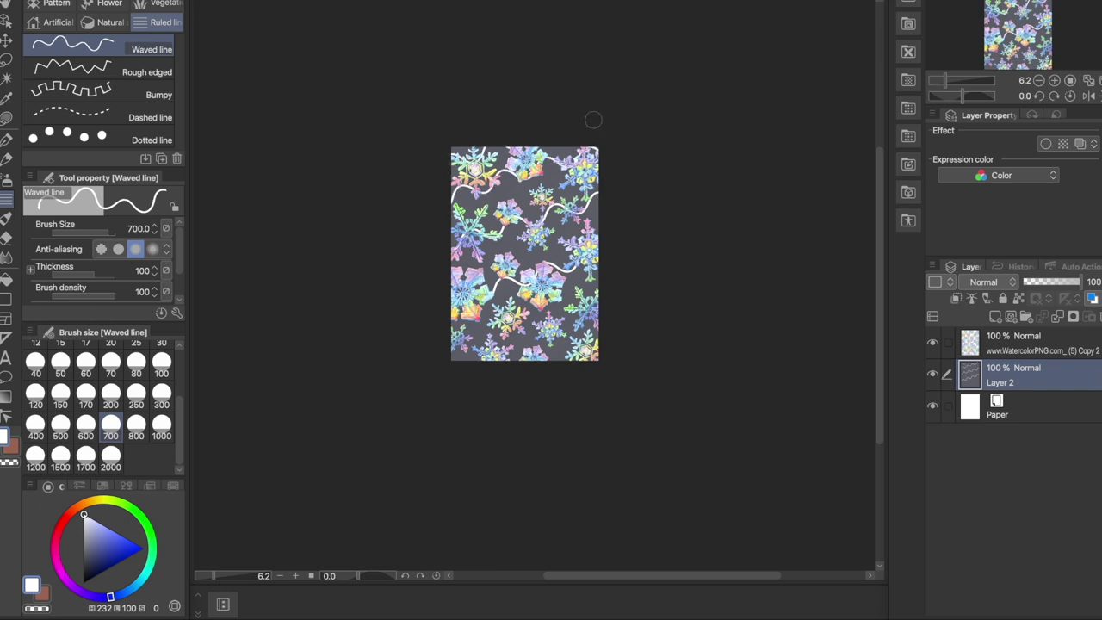
drag(417, 296, 677, 226)
mouse_move(413, 343)
mouse_down()
mouse_move(611, 282)
mouse_move(665, 324)
mouse_up()
key(ctrl+z)
key(ctrl+z)
key(ctrl+z)
key(ctrl+z)
key(ctrl+z)
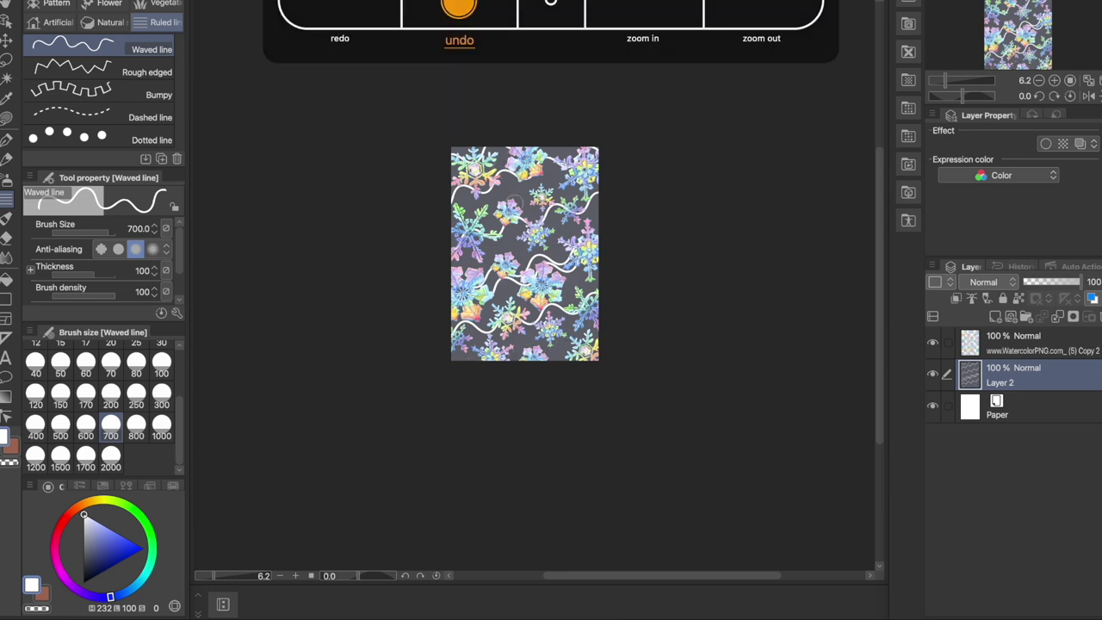
key(ctrl+z)
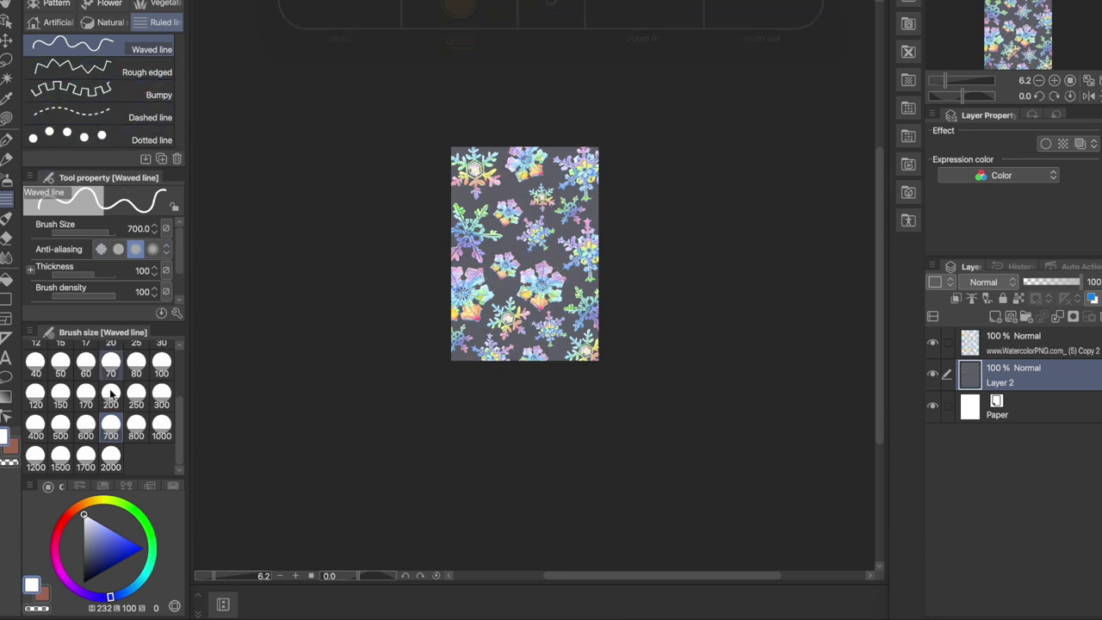
Step: Draw roughly parallel white diagonal waves across the whole of Layer 2 with the Waved line brush at size 600
click(86, 428)
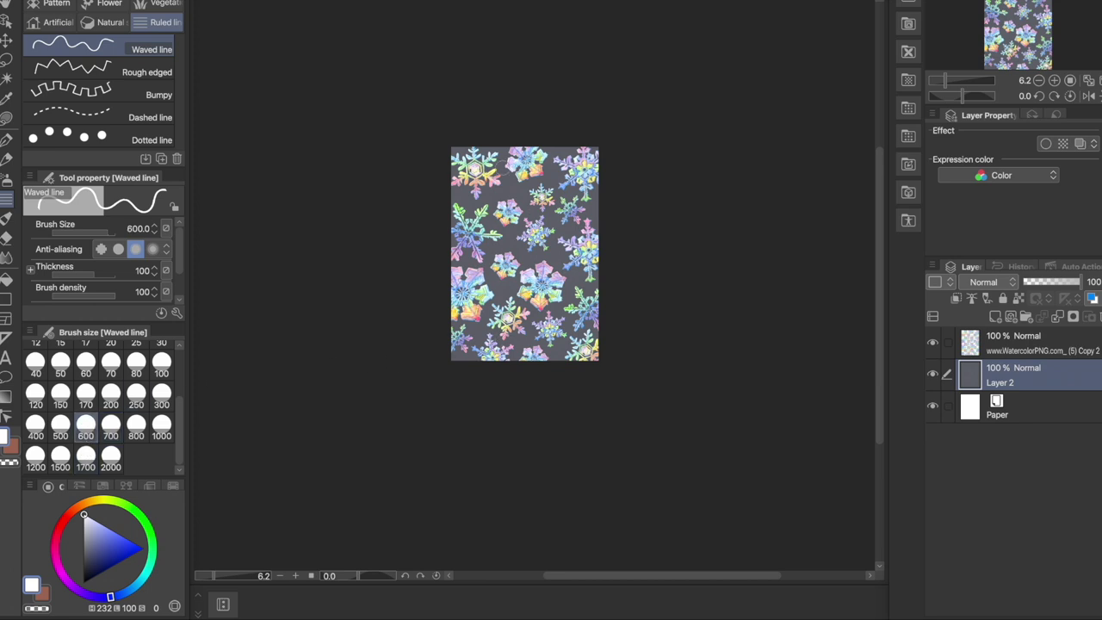
drag(419, 237, 594, 135)
drag(427, 278, 609, 181)
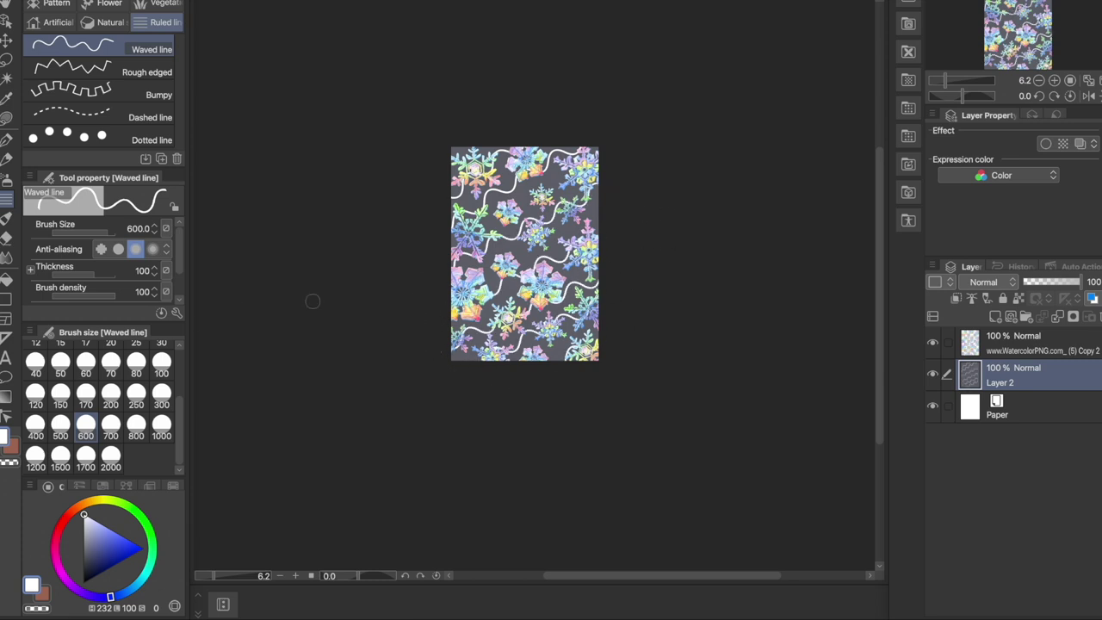
Step: Fill alternating bands between the white waves on Layer 2 with black, hiding the snowflake layer while filling and showing it again
drag(109, 532, 84, 550)
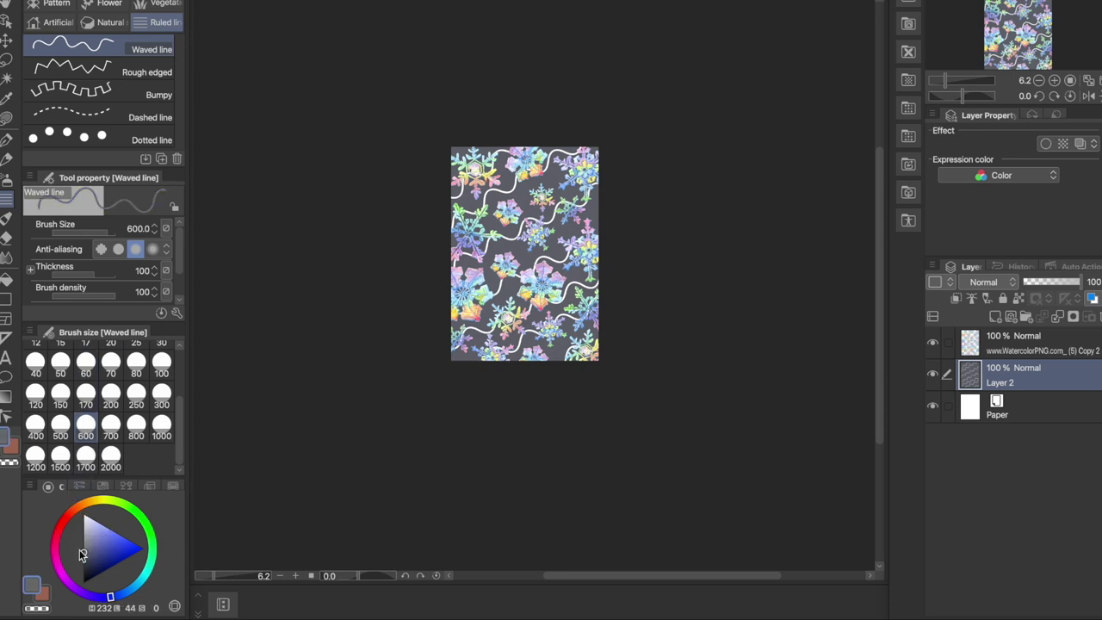
click(84, 582)
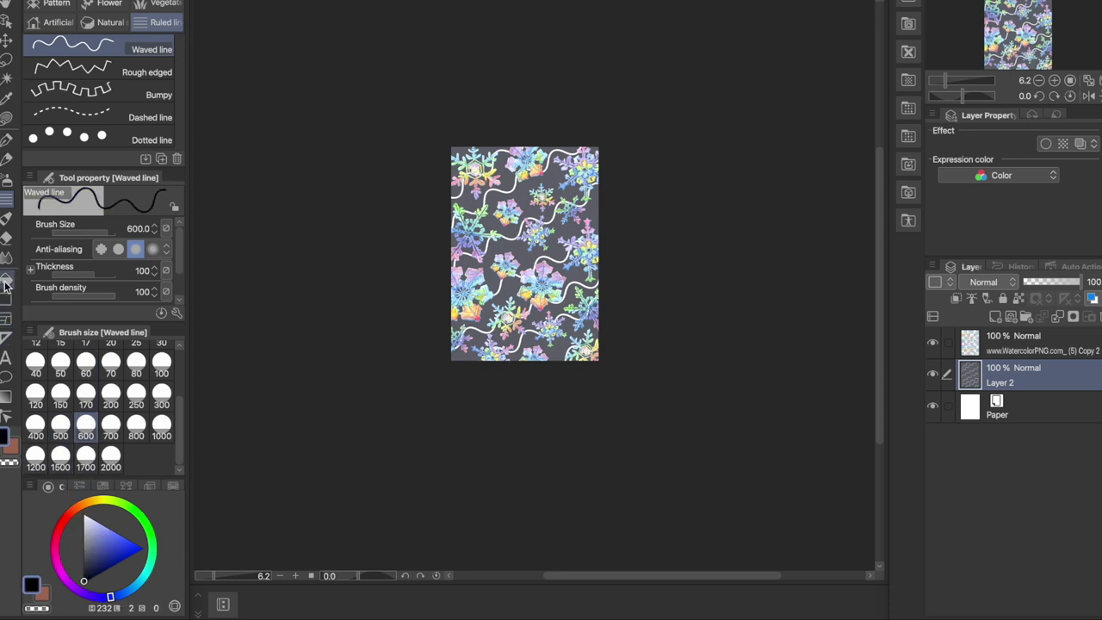
click(6, 279)
click(934, 345)
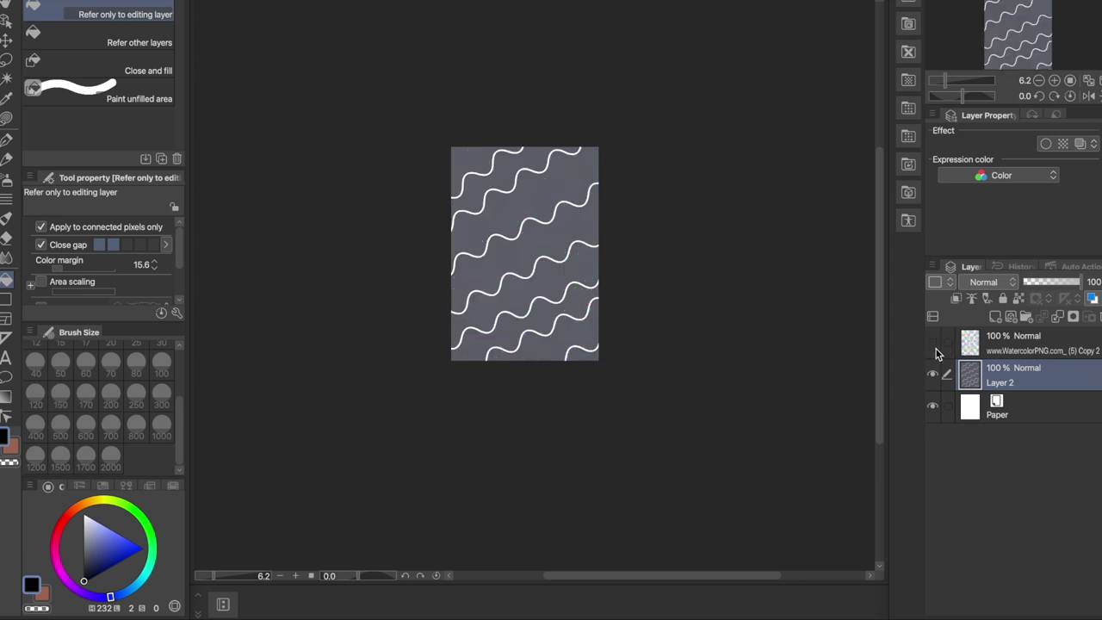
click(471, 158)
click(539, 359)
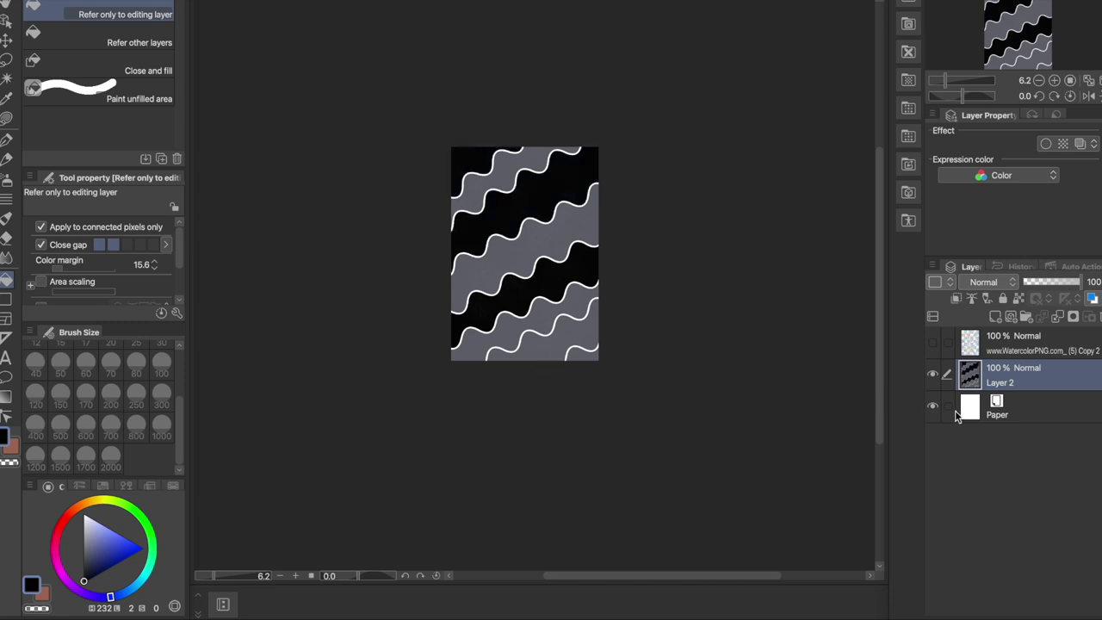
click(933, 344)
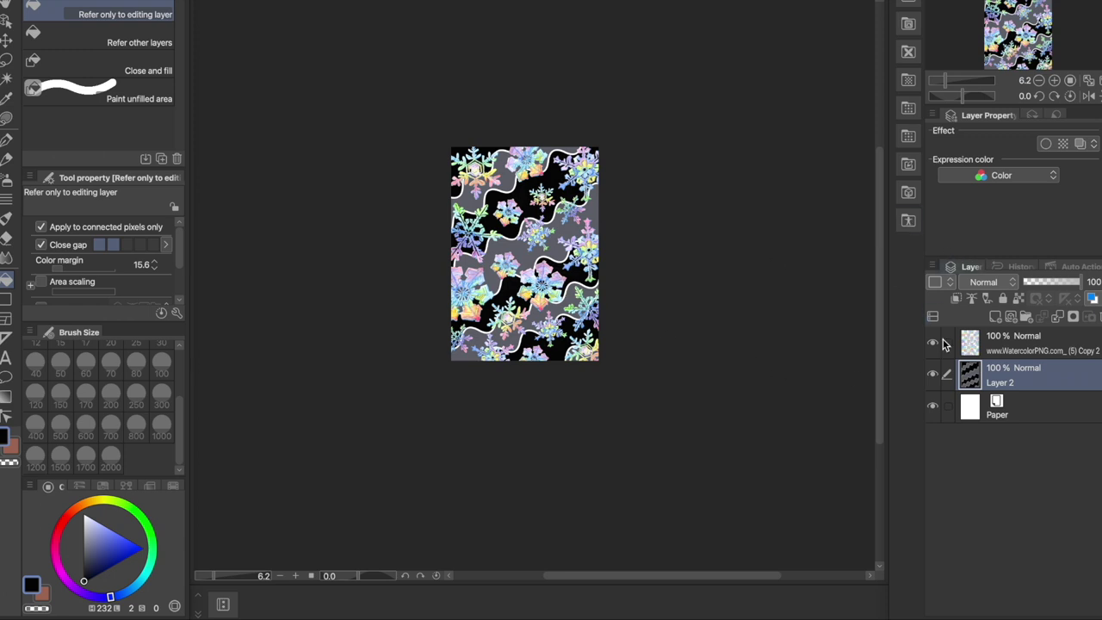
Step: Lower Layer 2's opacity to 84% and compare the snowflakes with that layer off and on
mouse_move(1082, 290)
mouse_down()
mouse_move(1022, 278)
mouse_move(1074, 287)
mouse_up()
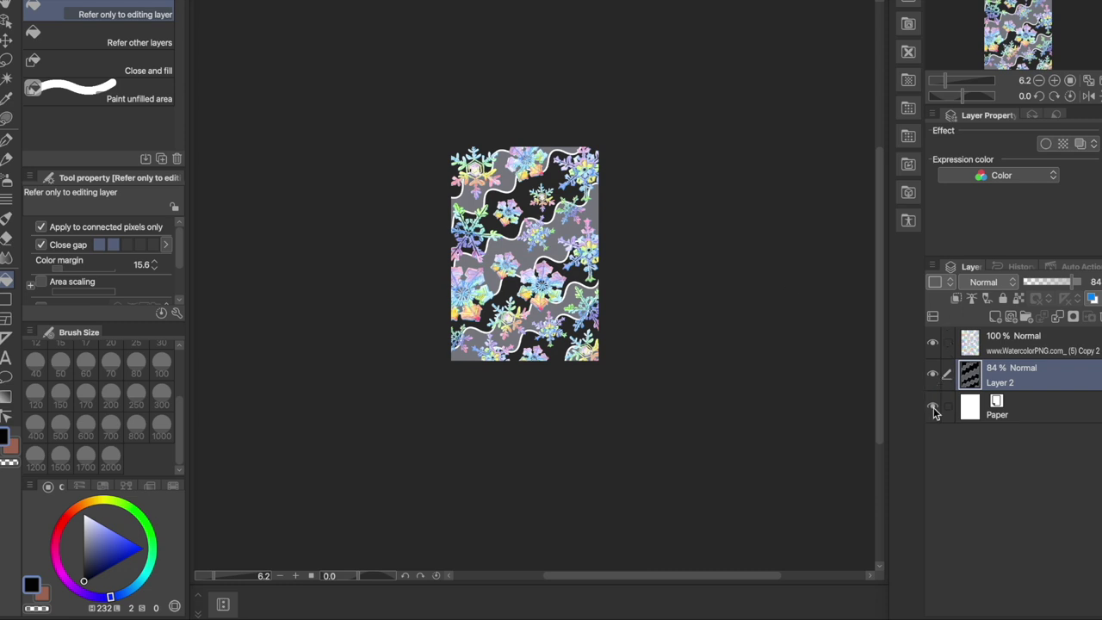
click(932, 374)
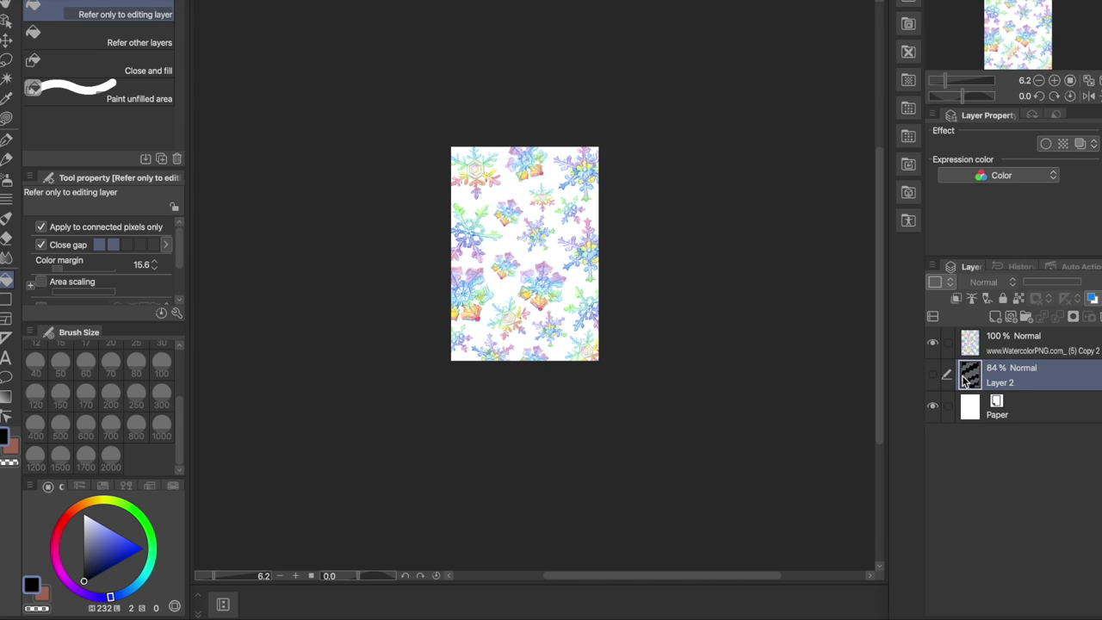
click(931, 374)
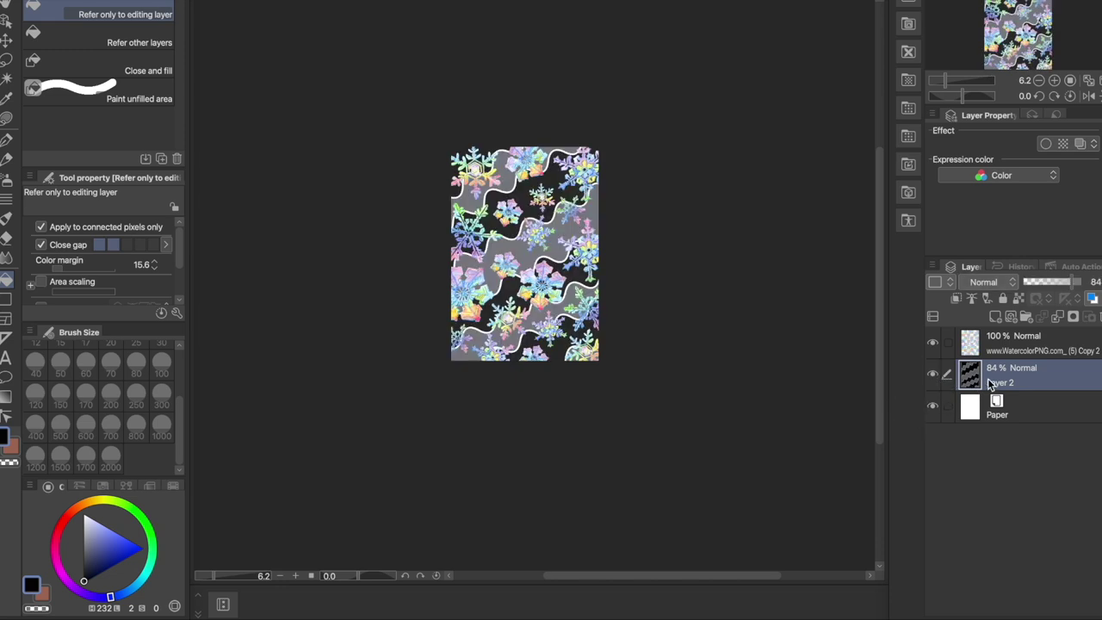
Step: With the snowflake layer hidden, fill the remaining grey bands on Layer 2 with black, and show the snowflakes again
click(932, 342)
key(ctrl+z)
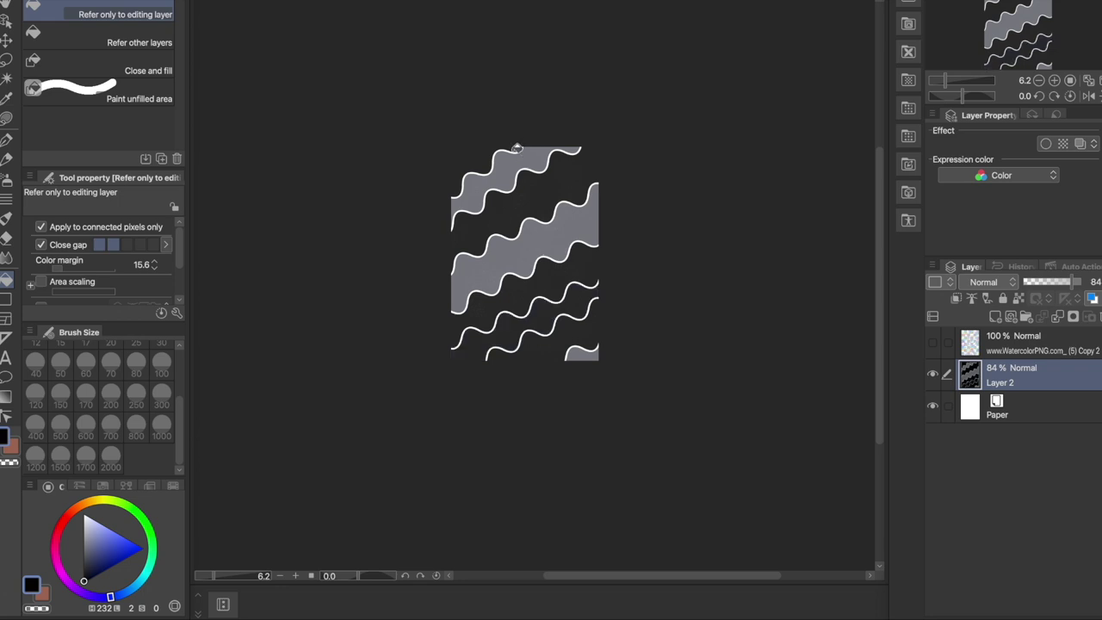
key(ctrl+z)
key(ctrl+z)
key(ctrl+z)
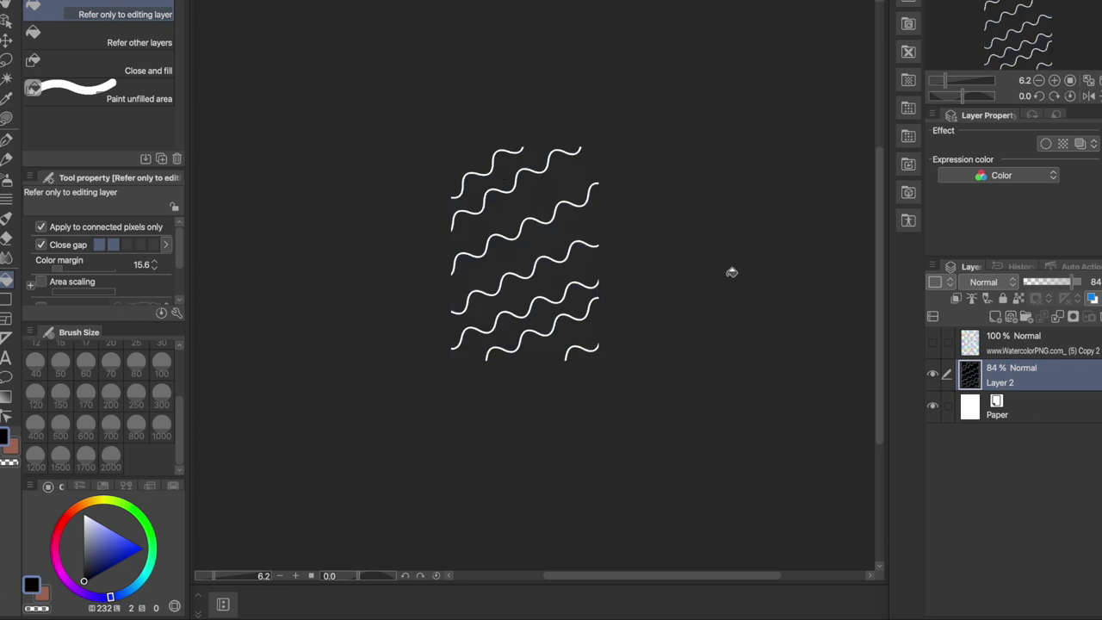
click(933, 343)
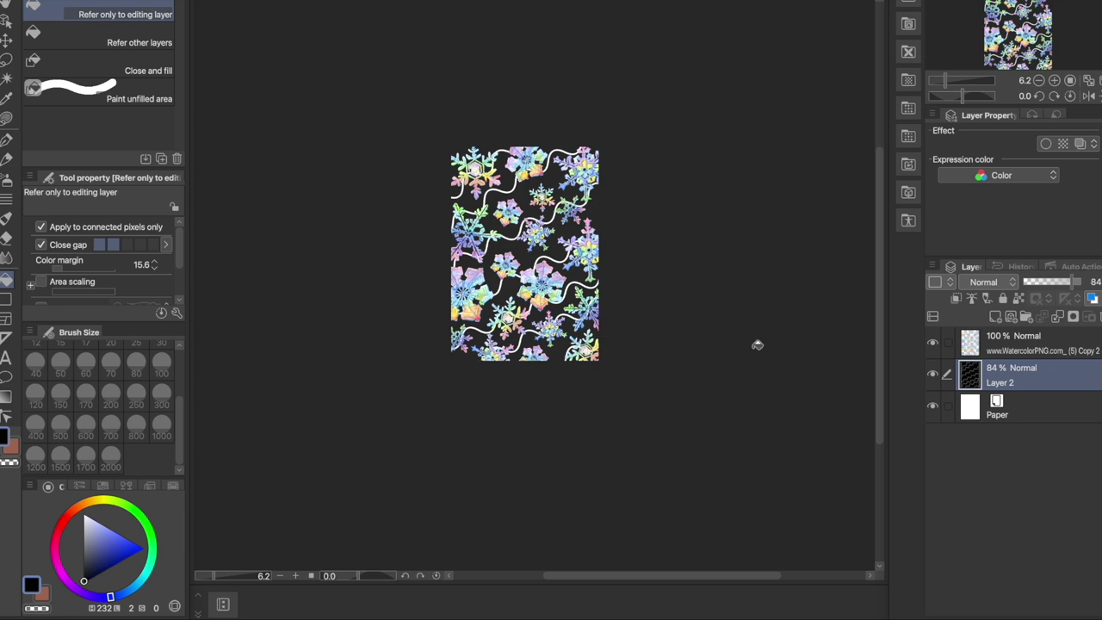
Step: Recolour every white wavy line on Layer 2 with a neutral mid-grey fill, hiding the snowflake layer during the work and showing it again
click(933, 343)
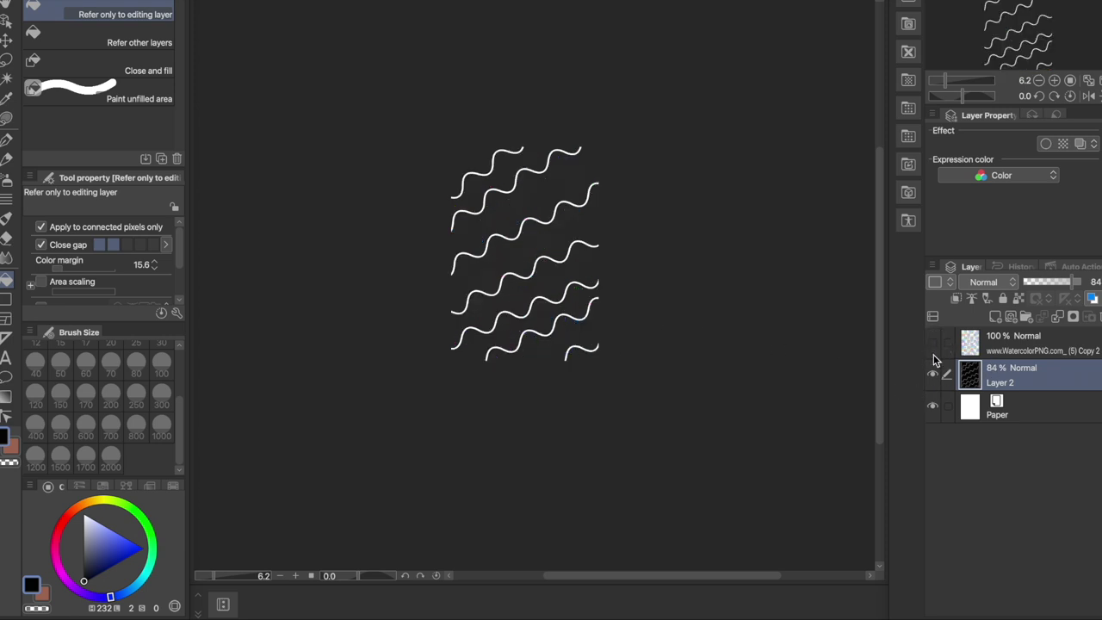
click(94, 521)
key(ctrl+plus)
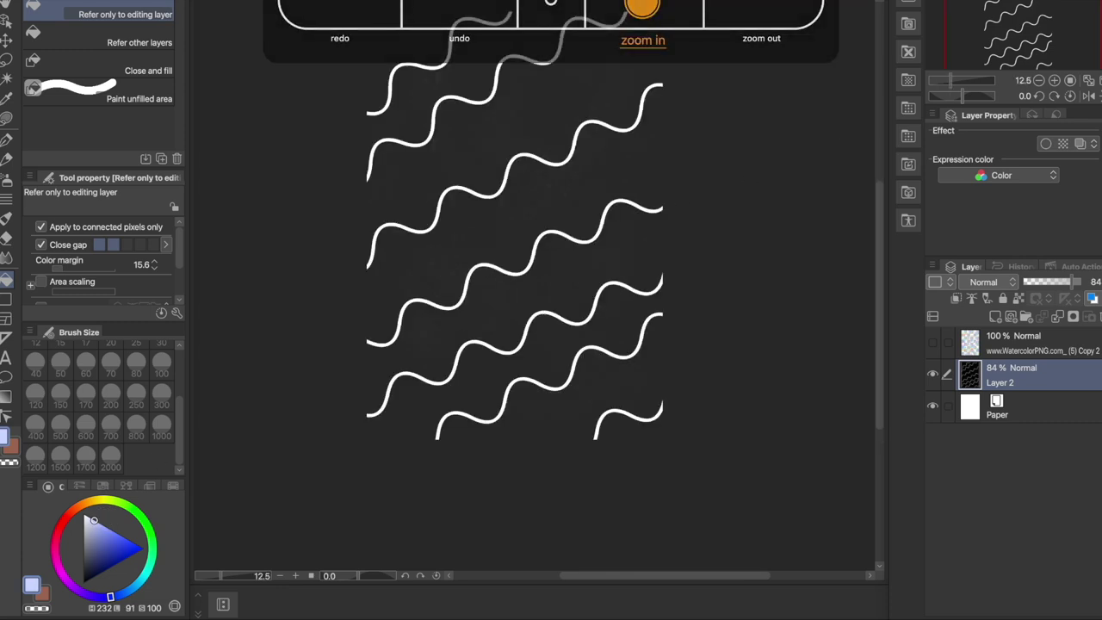
click(84, 558)
click(84, 539)
click(138, 583)
click(84, 549)
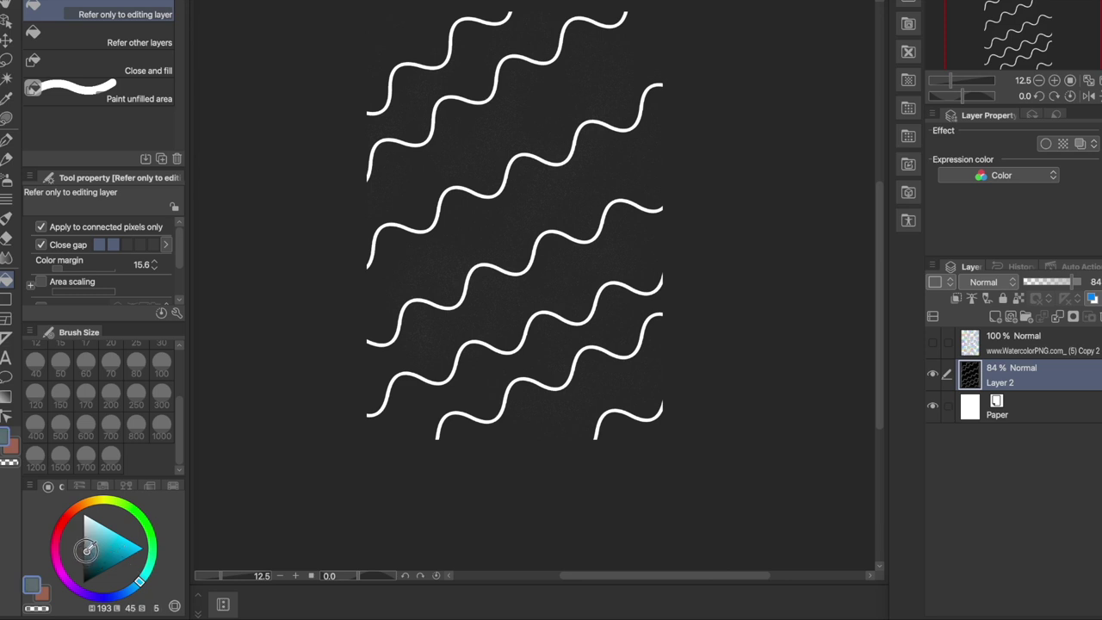
click(414, 289)
click(396, 203)
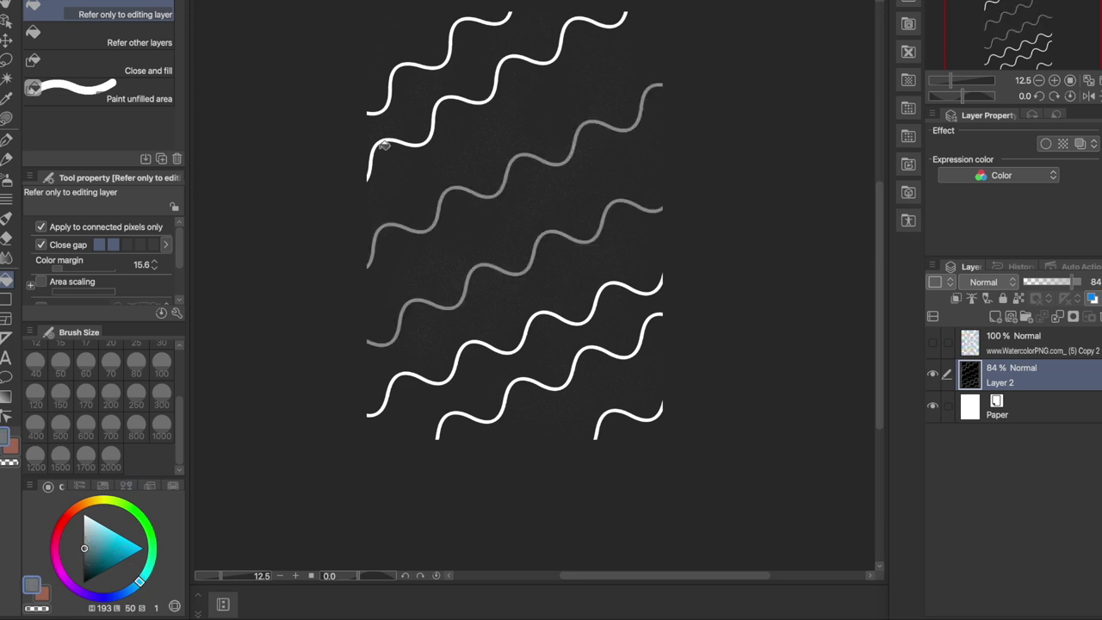
click(382, 140)
click(395, 73)
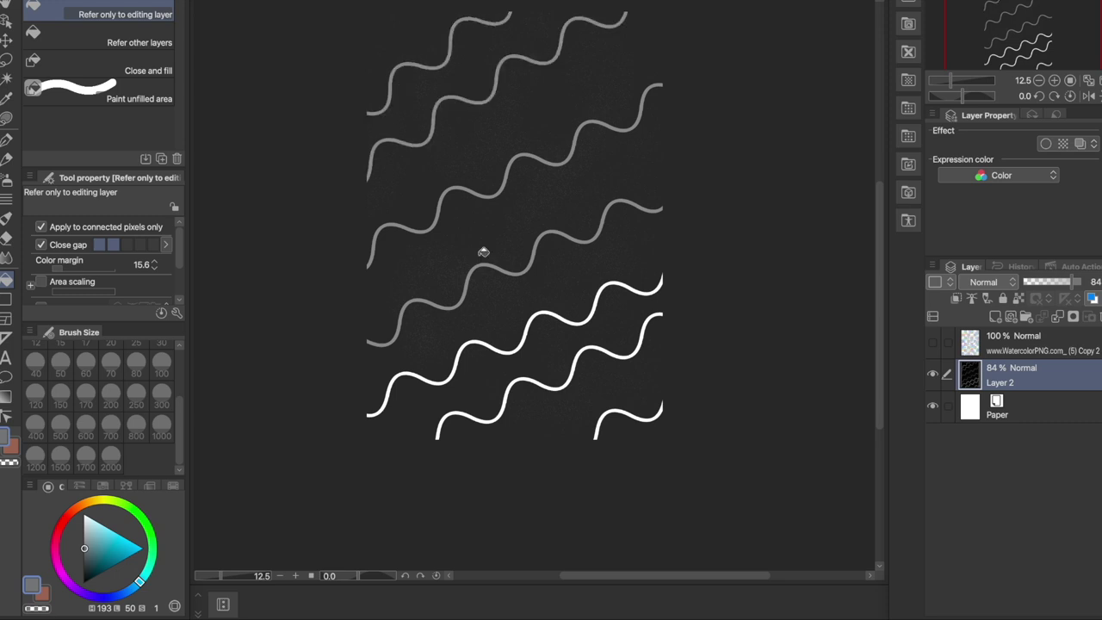
click(506, 409)
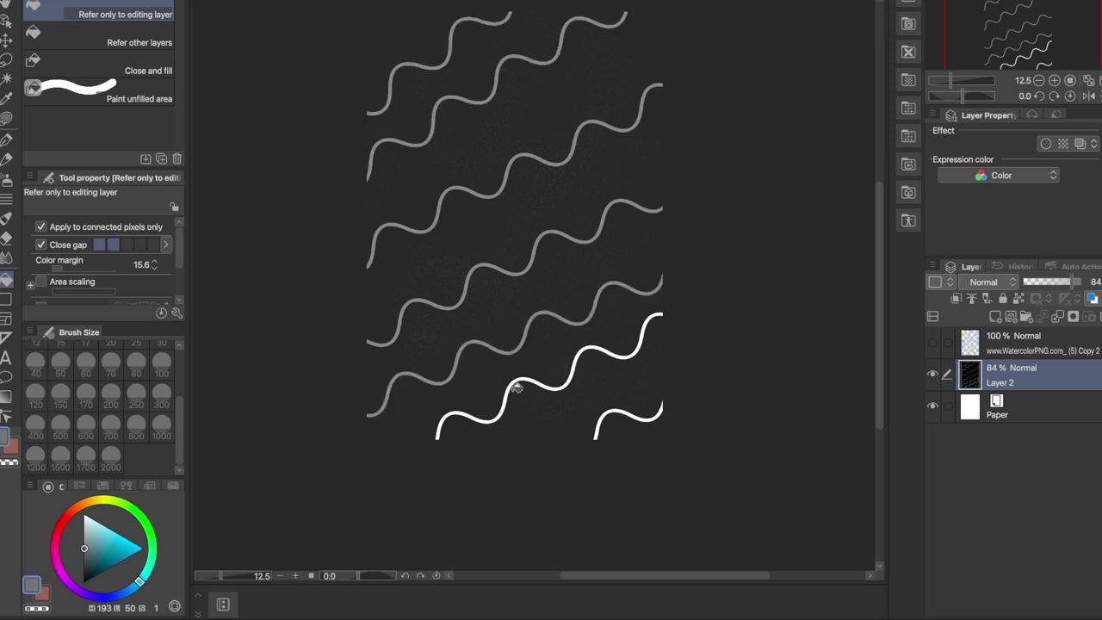
click(513, 385)
click(614, 410)
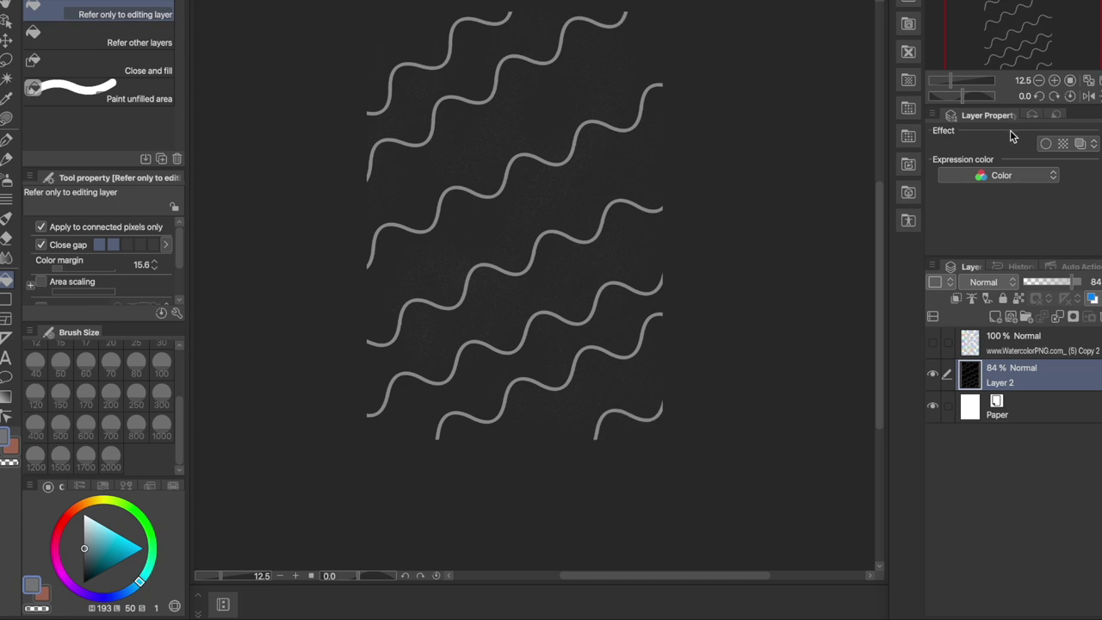
key(ctrl+minus)
click(933, 343)
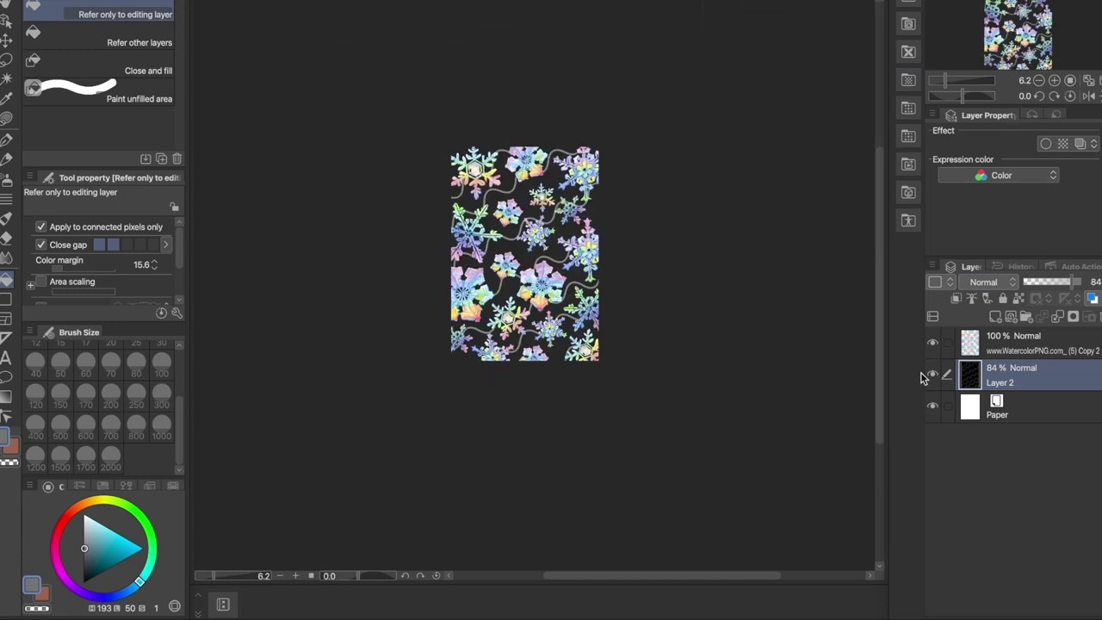
Step: Compare the design without Layer 2, hide that layer, and fill a new raster layer beneath the snowflakes with dark navy blue
click(934, 379)
click(934, 379)
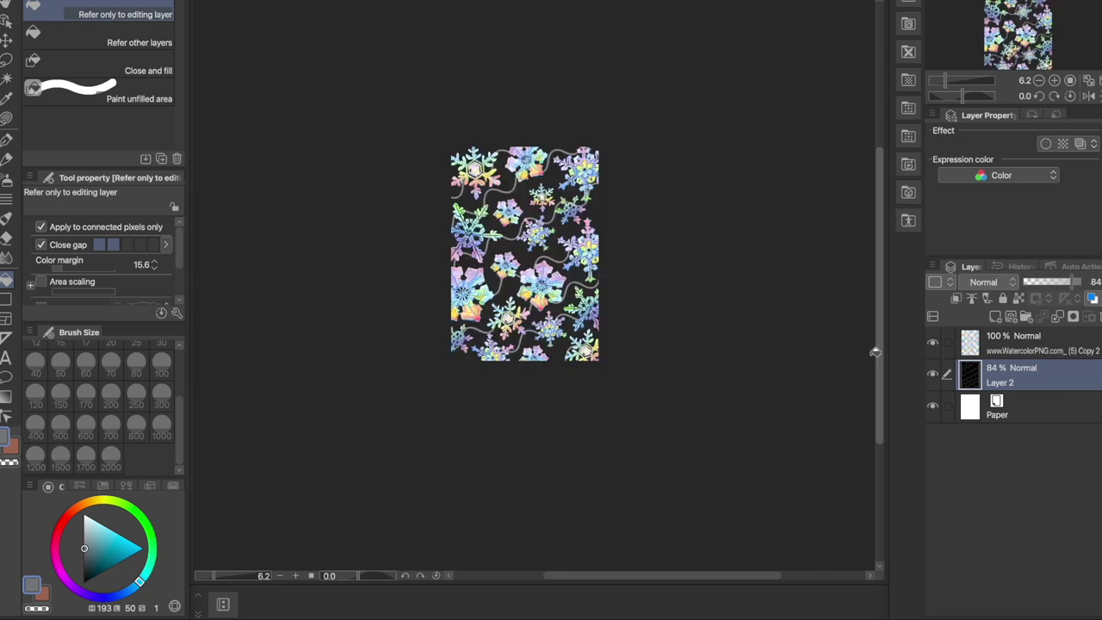
click(934, 378)
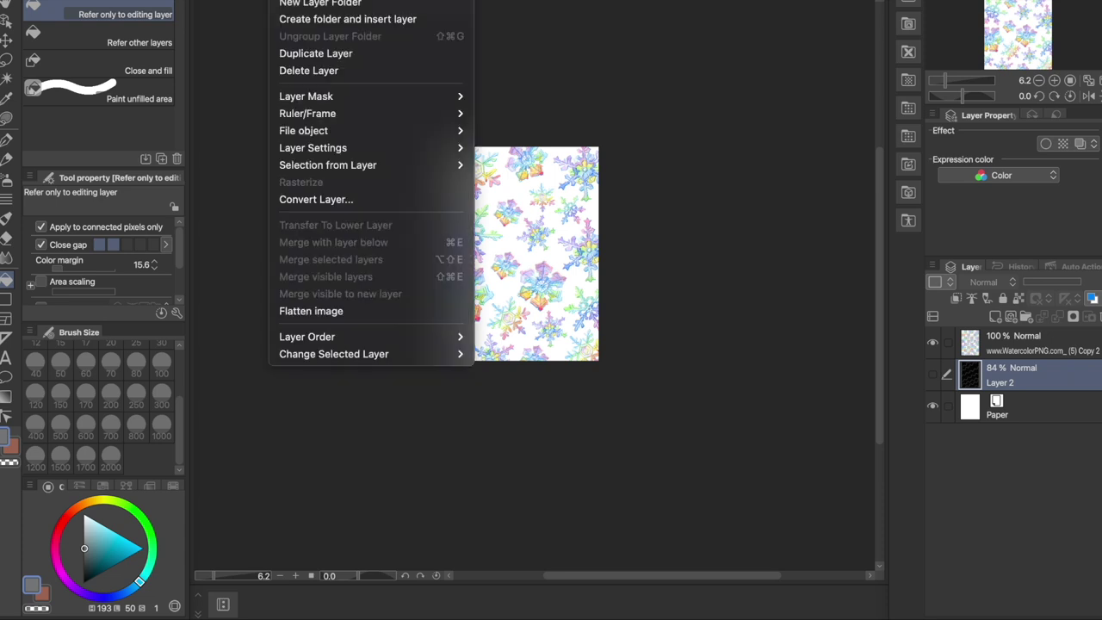
click(292, 1)
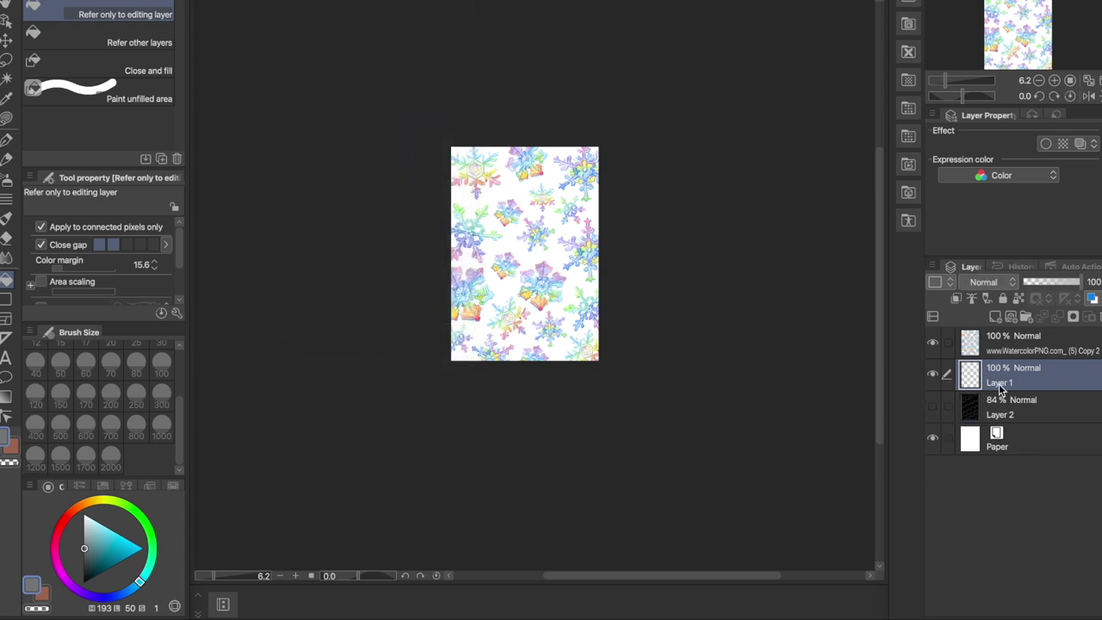
drag(116, 546, 99, 596)
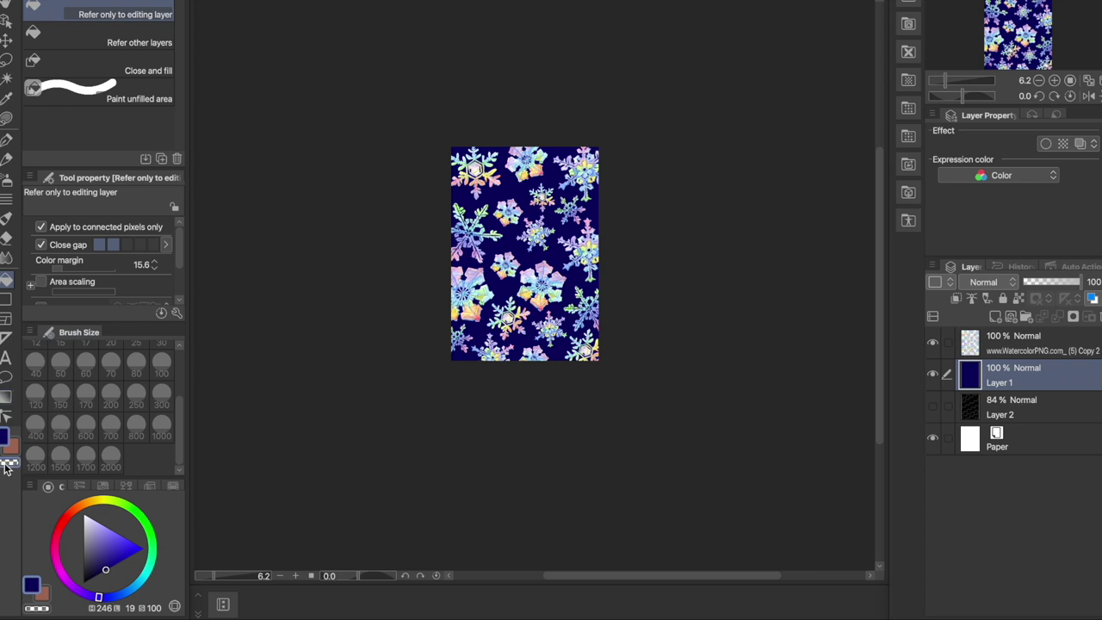
Step: Try white Tone scraping speckles on Layer 1 at brush size 2000 with particle sizes 83.3 and 17.0, and undo them
drag(121, 542, 83, 515)
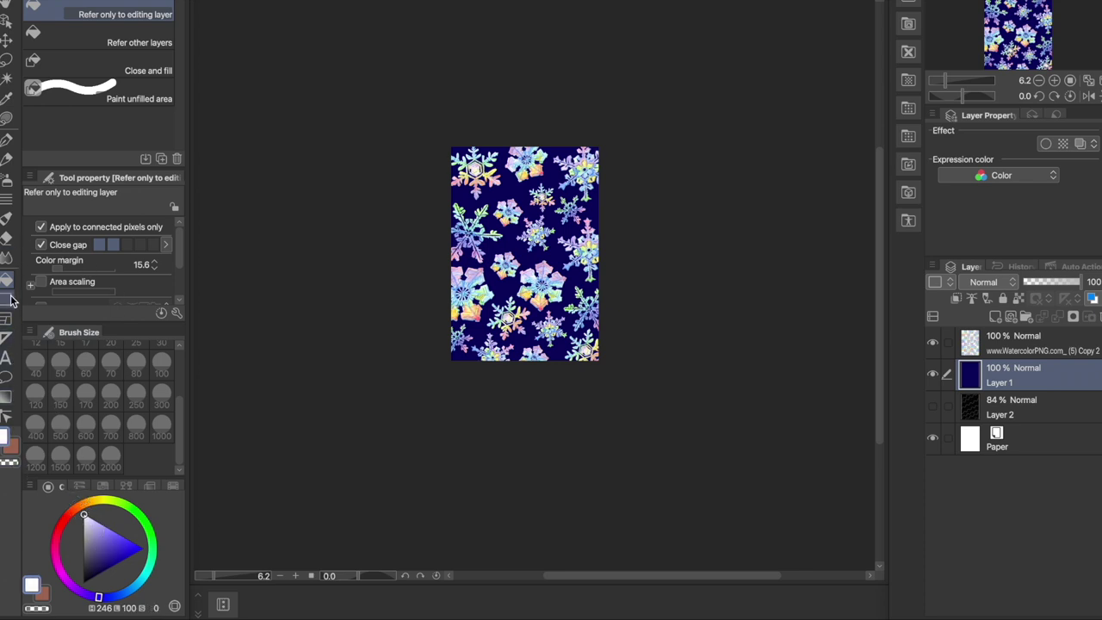
click(7, 179)
click(134, 102)
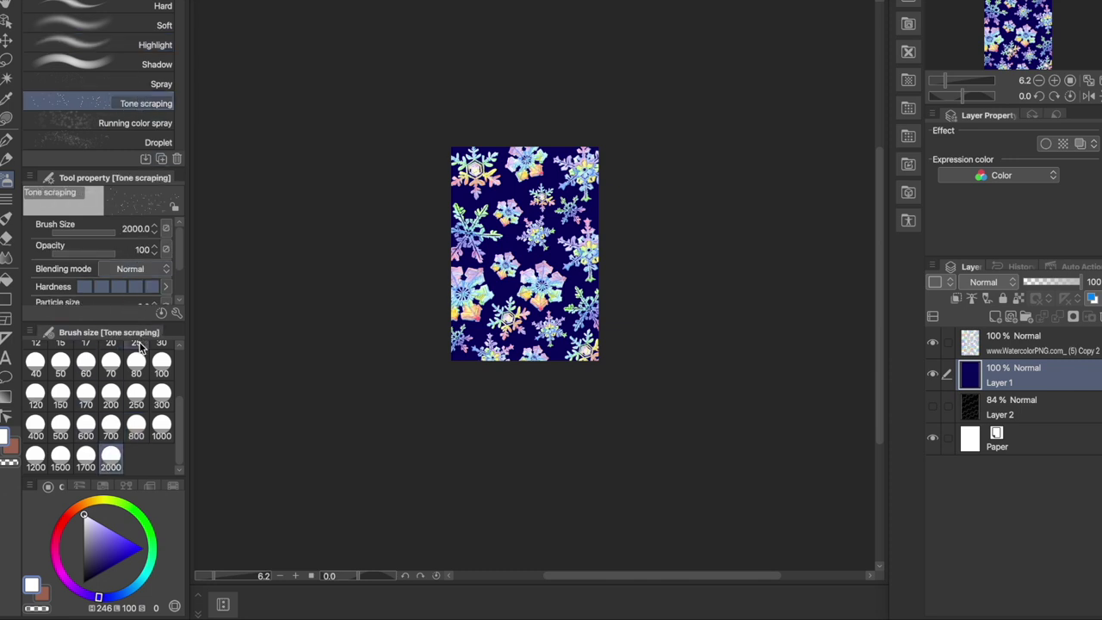
drag(178, 251, 179, 277)
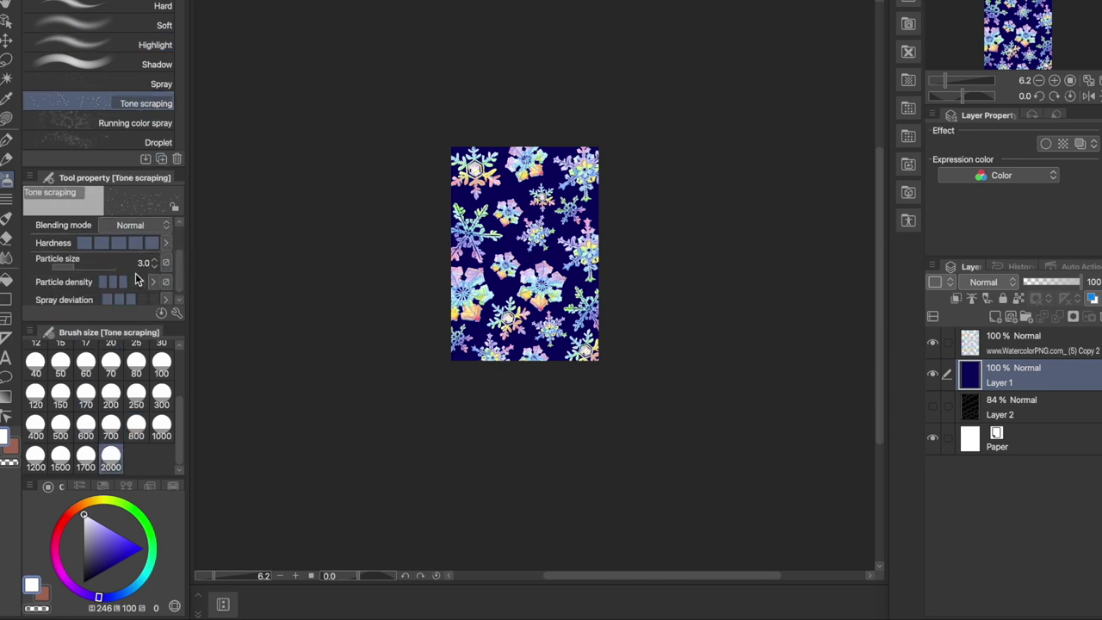
drag(76, 272, 95, 271)
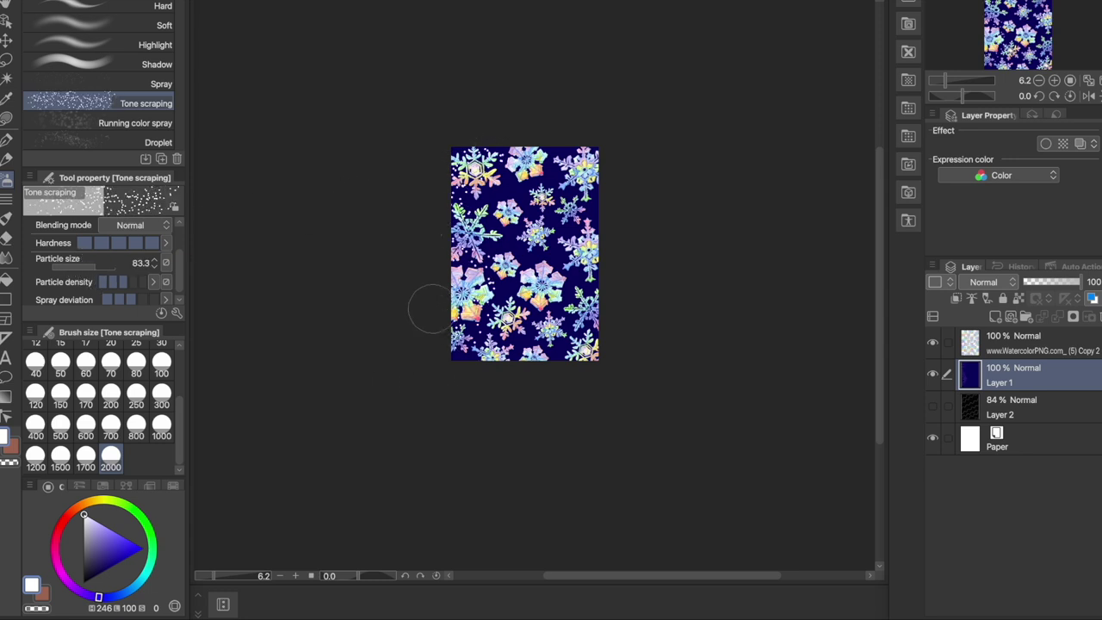
key(ctrl+z)
drag(95, 271, 84, 272)
mouse_move(406, 184)
mouse_down()
mouse_move(442, 178)
mouse_move(498, 193)
mouse_move(561, 372)
mouse_move(444, 251)
mouse_move(530, 139)
mouse_move(610, 292)
mouse_up()
key(ctrl+z)
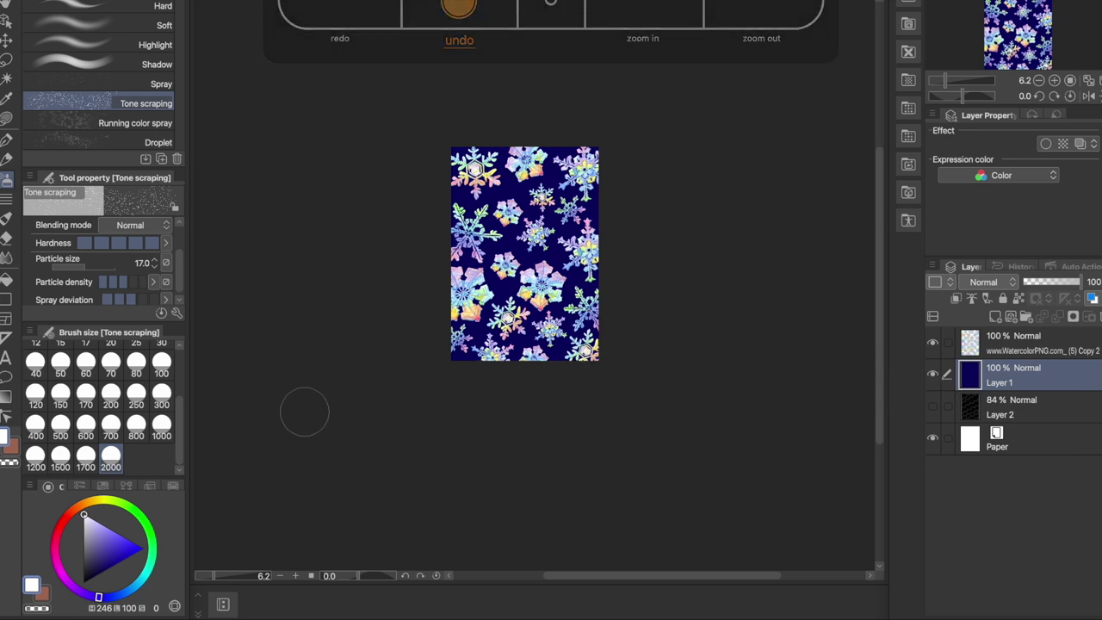
Step: Refill Layer 1 with black and cover it with fine white Tone scraping speckles at particle size 9.2 and brush size 2000
drag(113, 536, 84, 583)
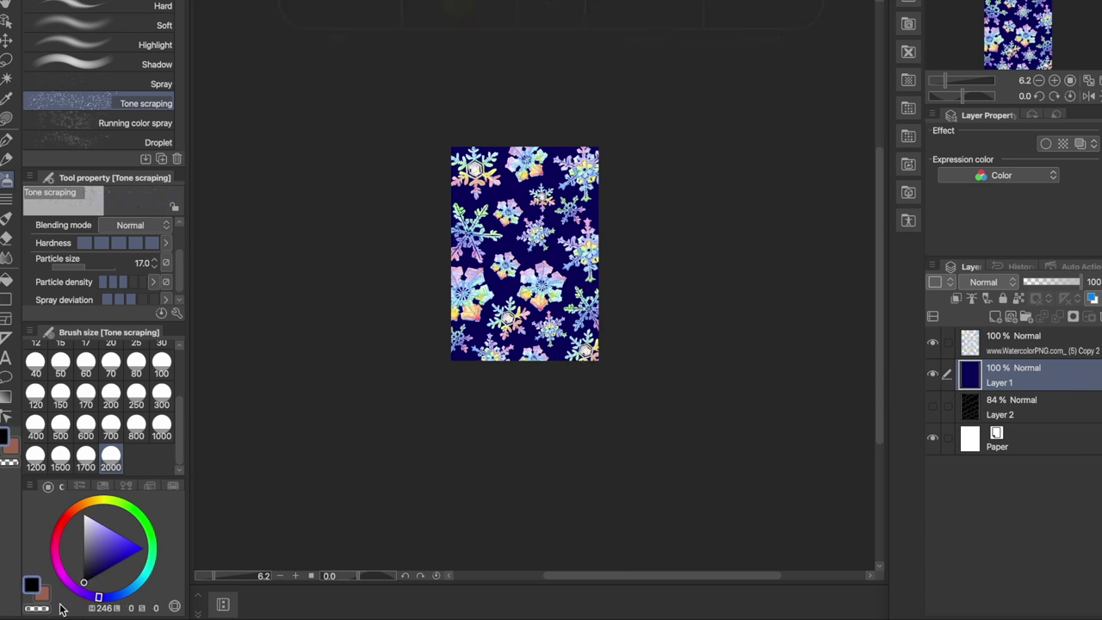
click(7, 277)
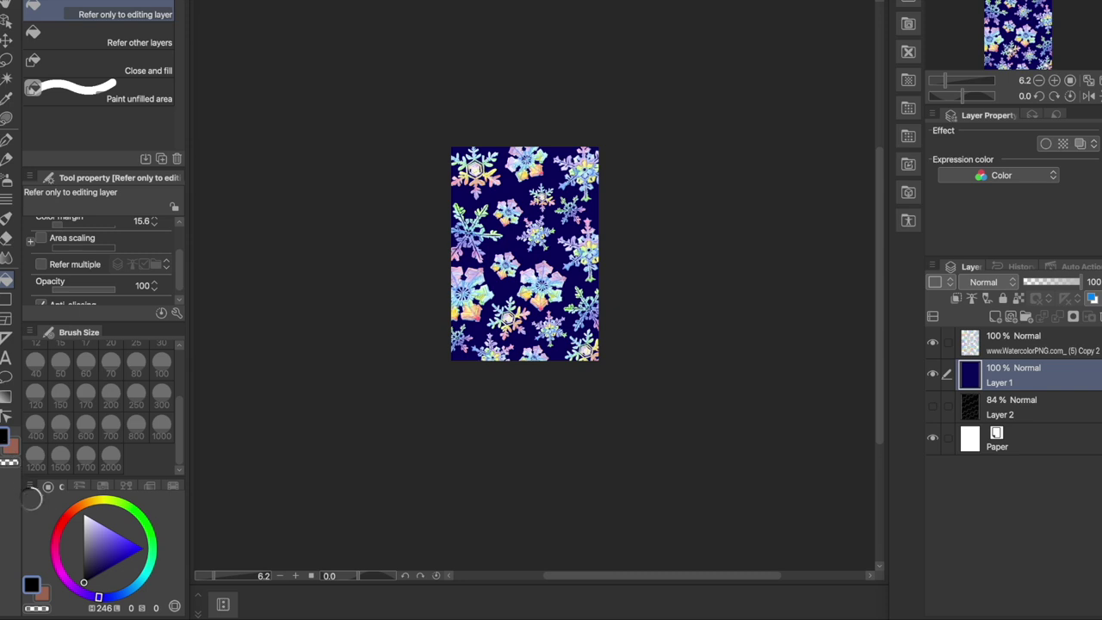
drag(99, 538, 84, 515)
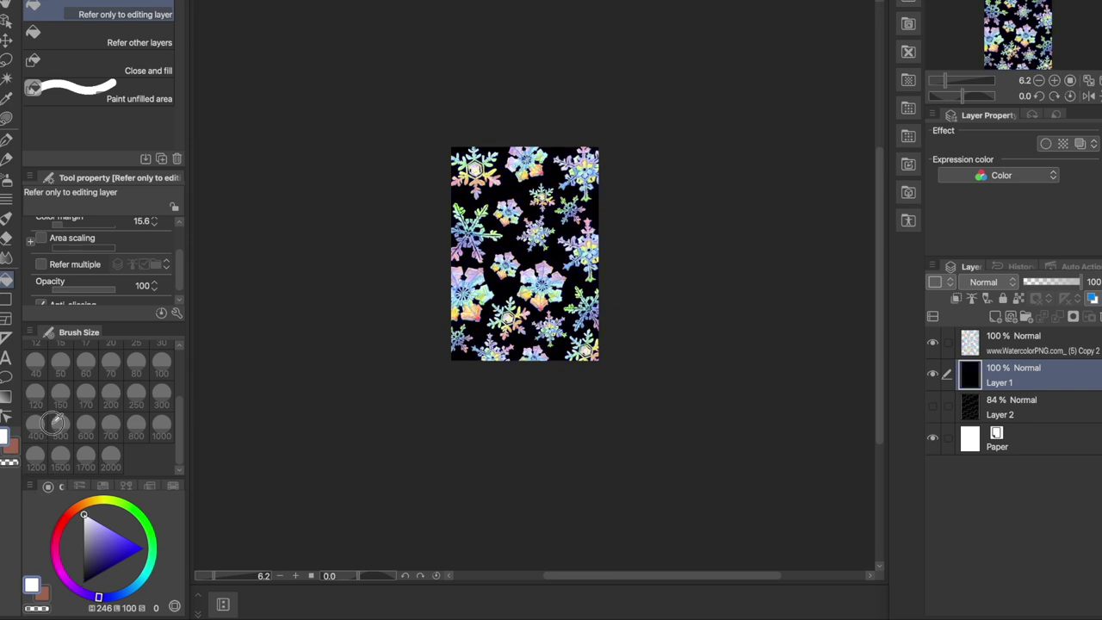
click(8, 178)
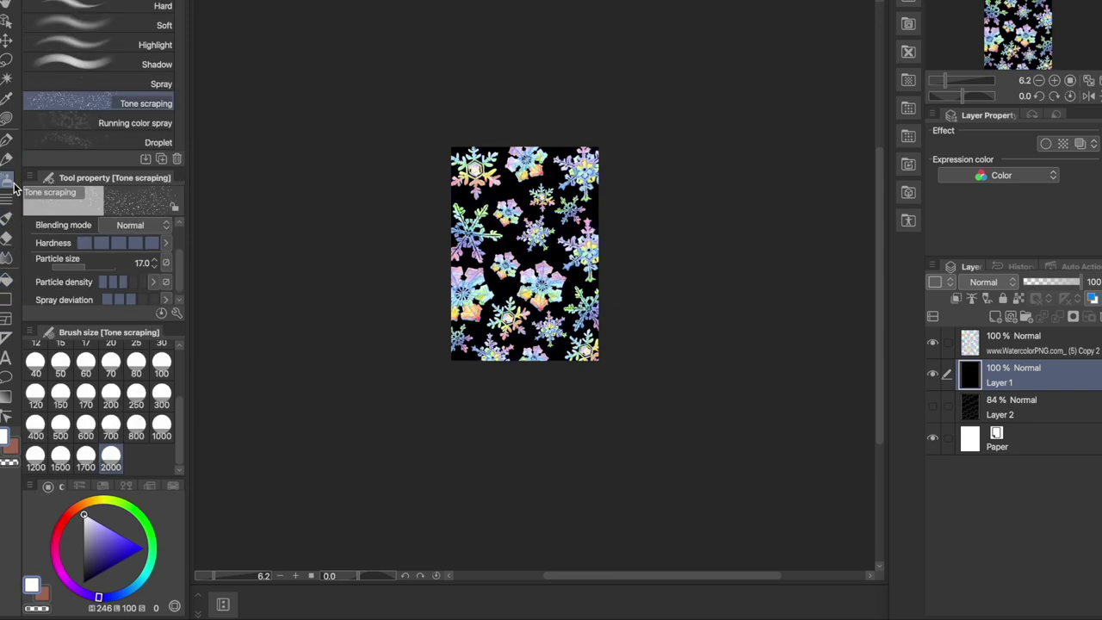
drag(88, 265, 78, 266)
mouse_move(495, 212)
mouse_down()
mouse_move(511, 188)
mouse_move(576, 252)
mouse_move(603, 216)
mouse_move(459, 208)
mouse_move(598, 148)
mouse_move(543, 207)
mouse_move(536, 294)
mouse_up()
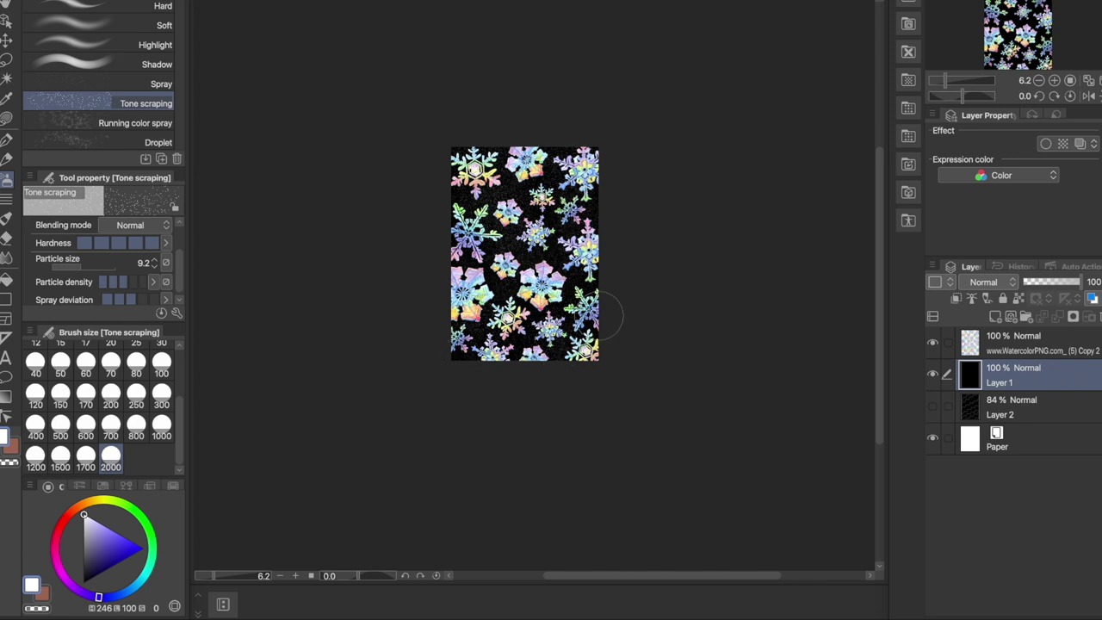
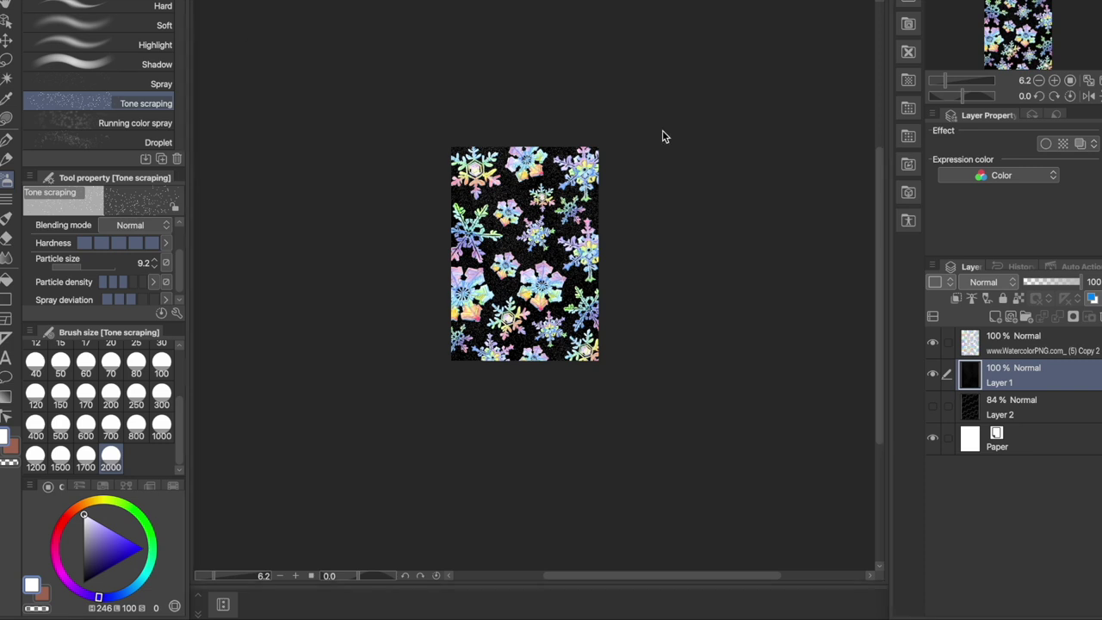
Step: Save a copy of the design as a JPEG named "snow on black" in the Downloads folder
key(super+shift+s)
text(snow on black)
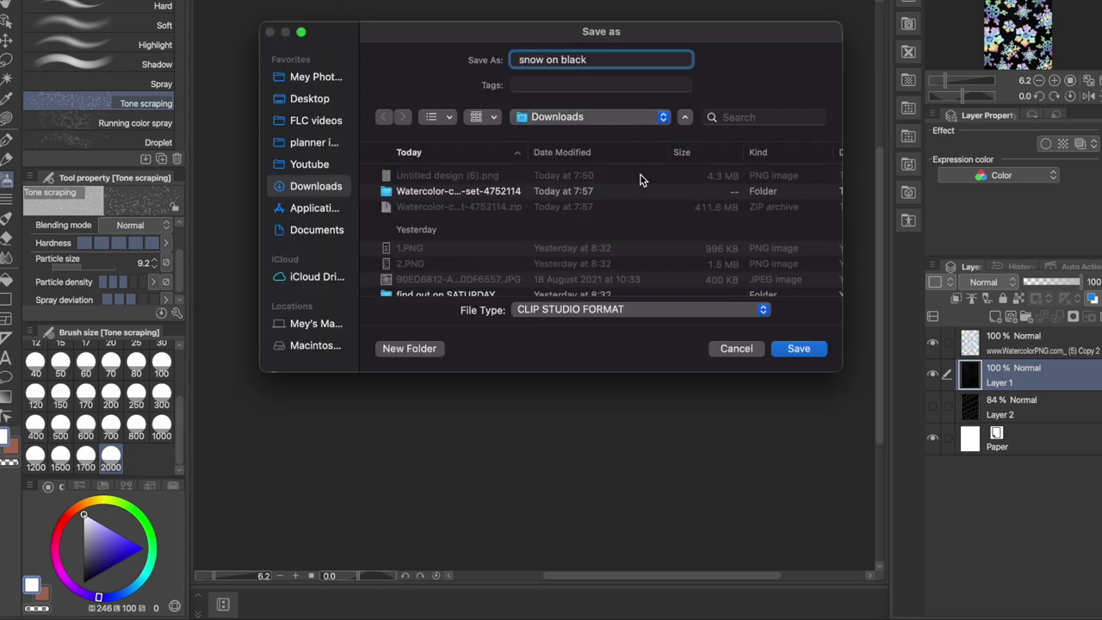
click(590, 314)
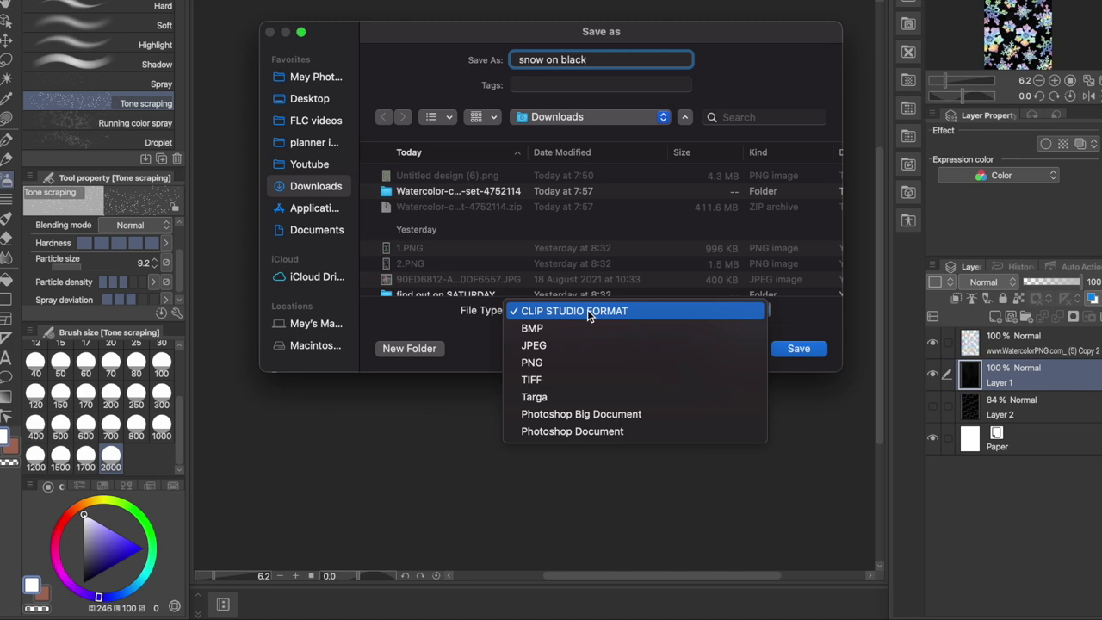
click(540, 346)
click(793, 350)
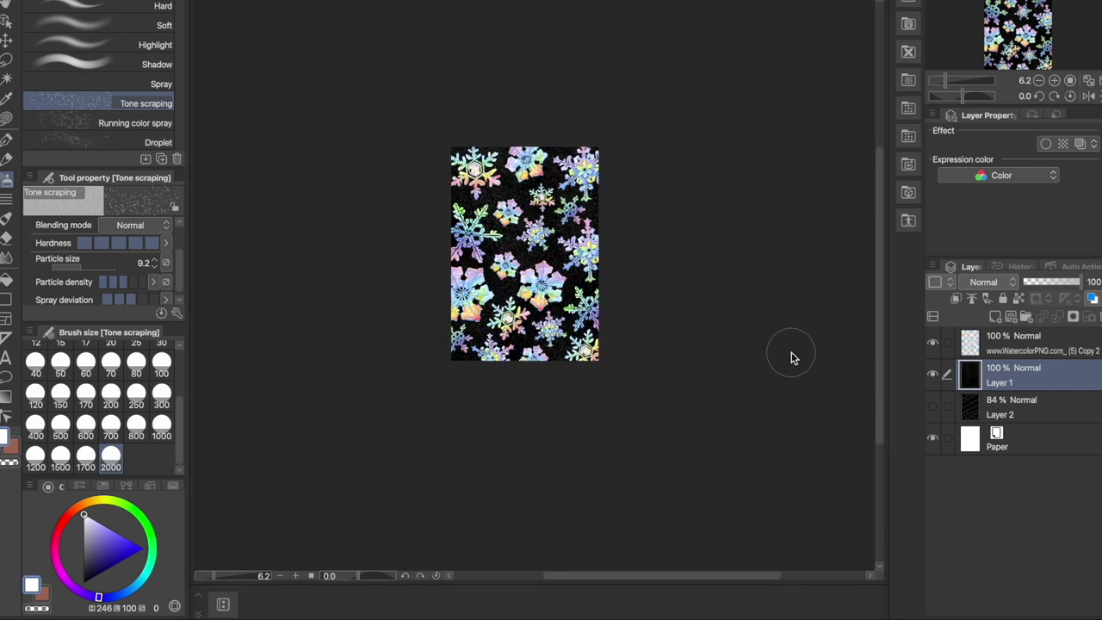
Step: Switch to Society6 in Chrome, enter the Artist Studio and start a new artwork upload
mouse_move(222, 615)
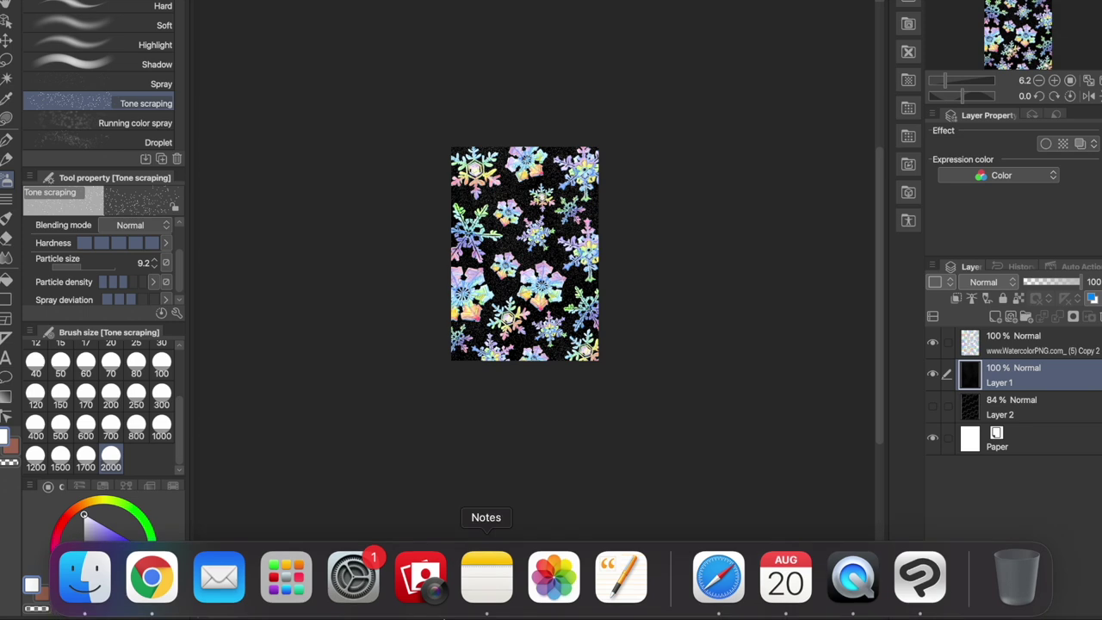
click(153, 585)
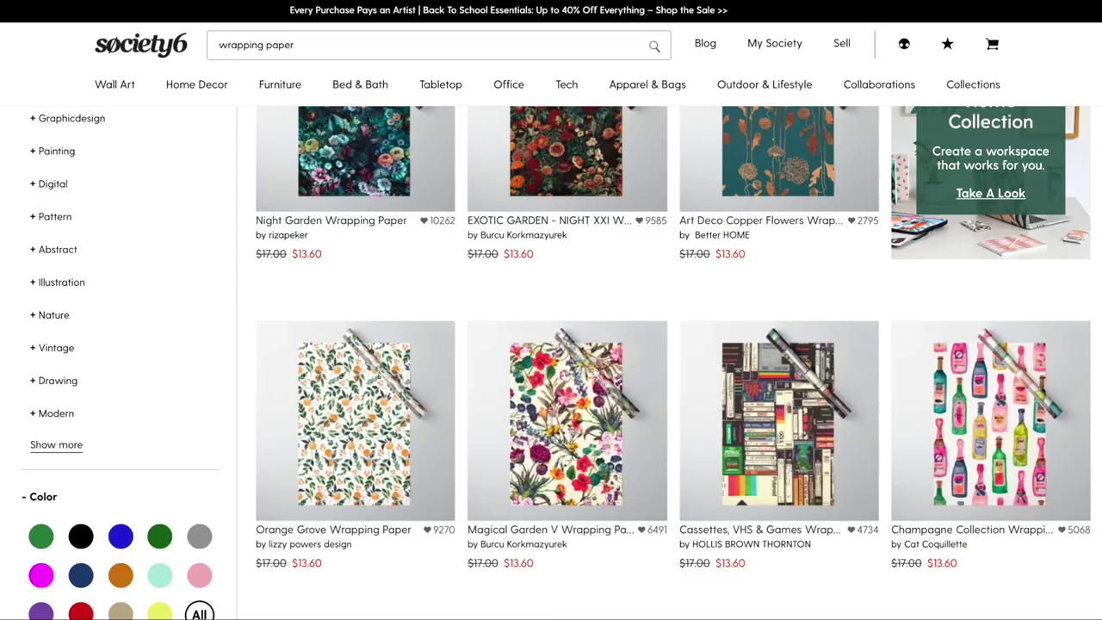
scroll(333, 218, up, 10)
click(844, 43)
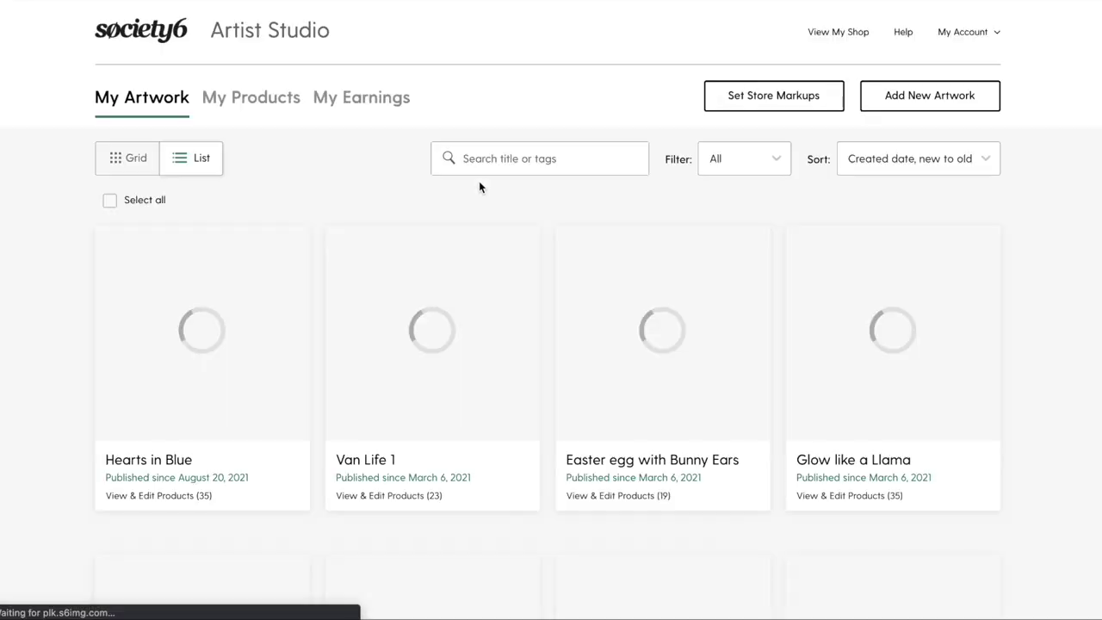
click(926, 107)
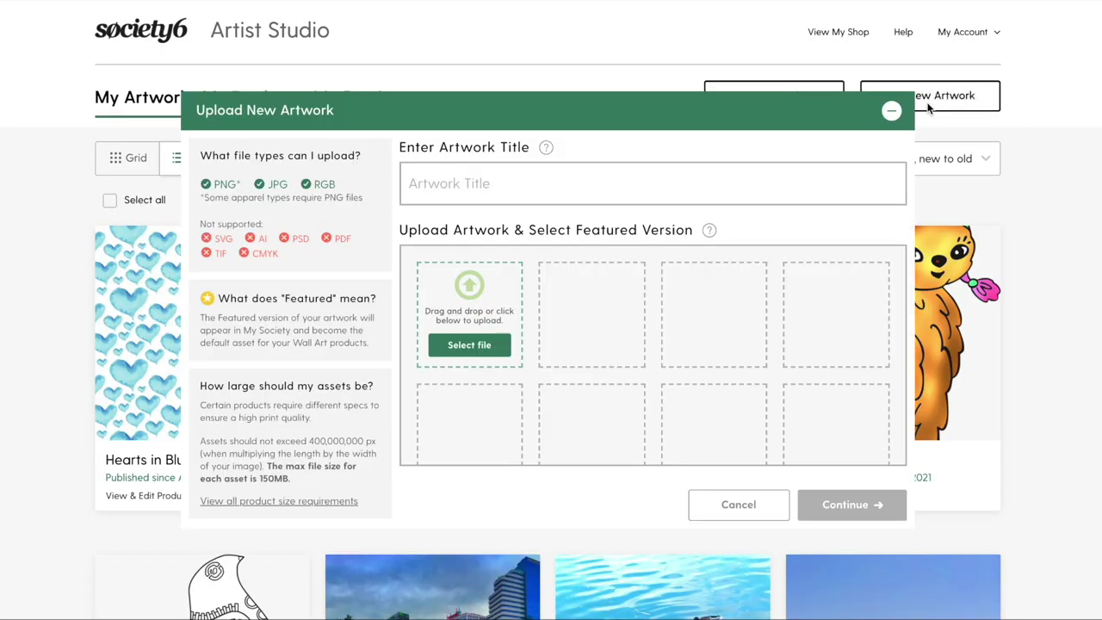
Step: Upload the "snow on black" JPEG and title the artwork "Snowflakes on Black Sky"
click(470, 345)
click(413, 215)
double_click(412, 219)
click(439, 179)
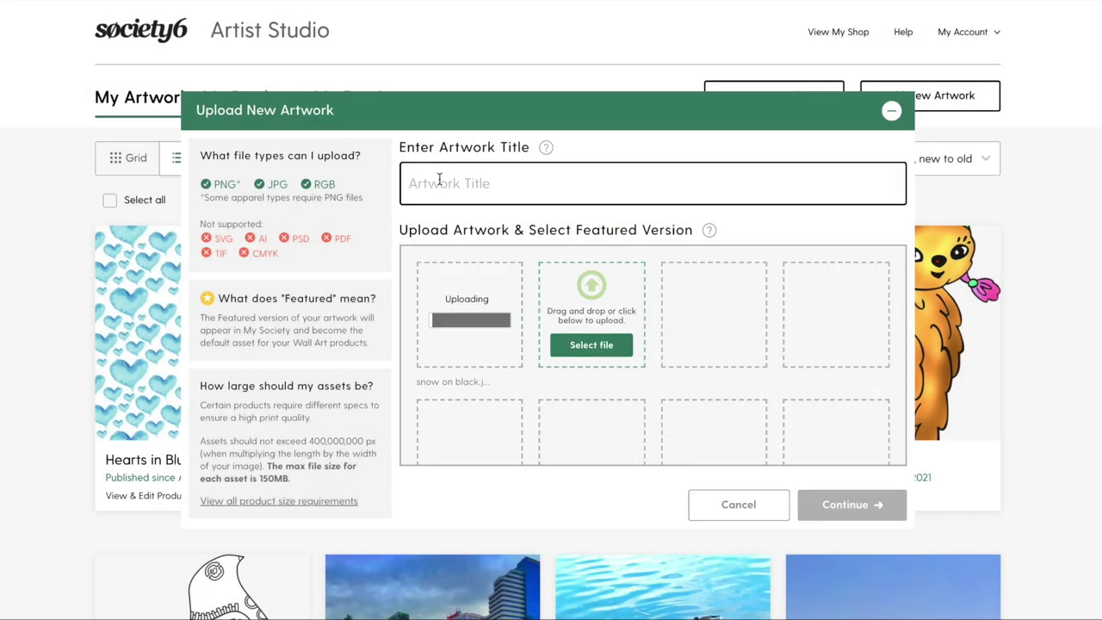
text(Snowflakes on Black Sky)
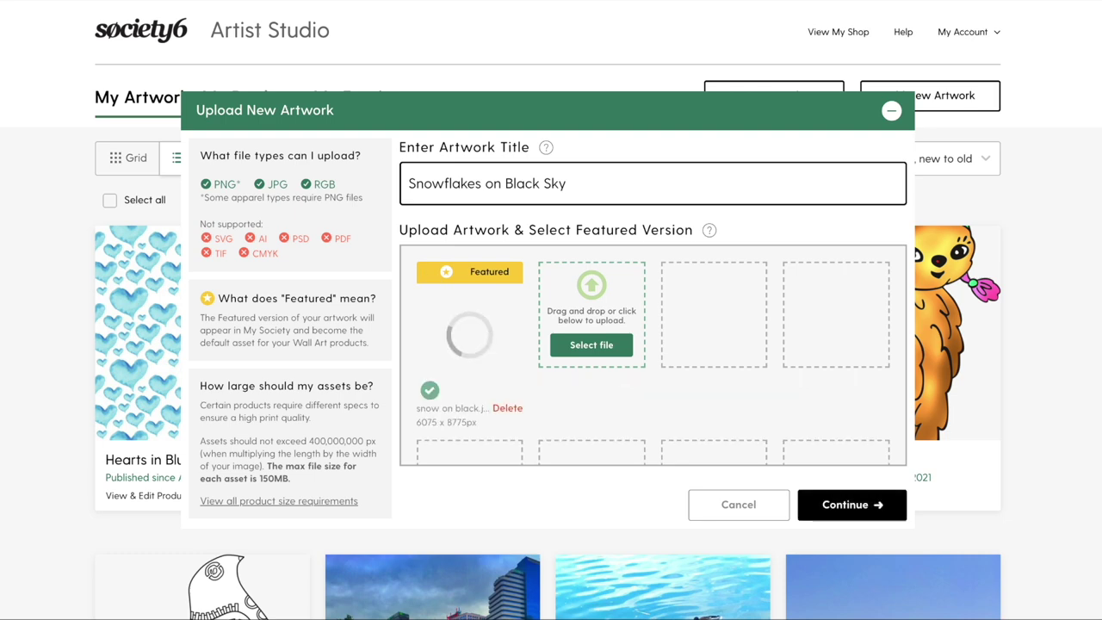
Step: Accept the artist agreement for the artwork and declare that it contains no mature content
click(861, 512)
click(406, 260)
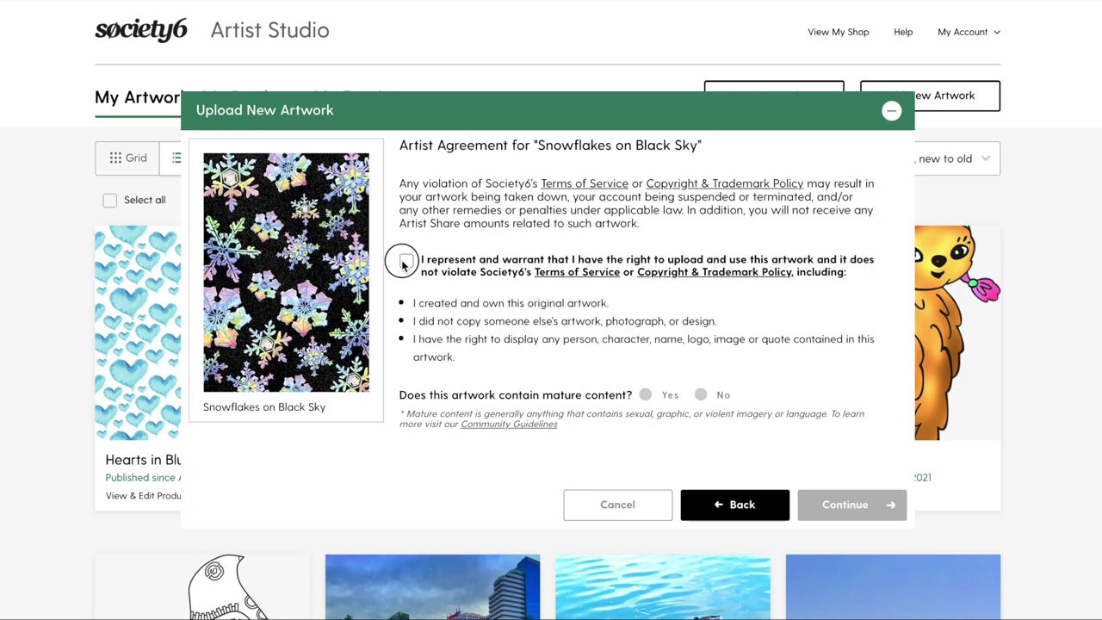
click(702, 396)
click(844, 506)
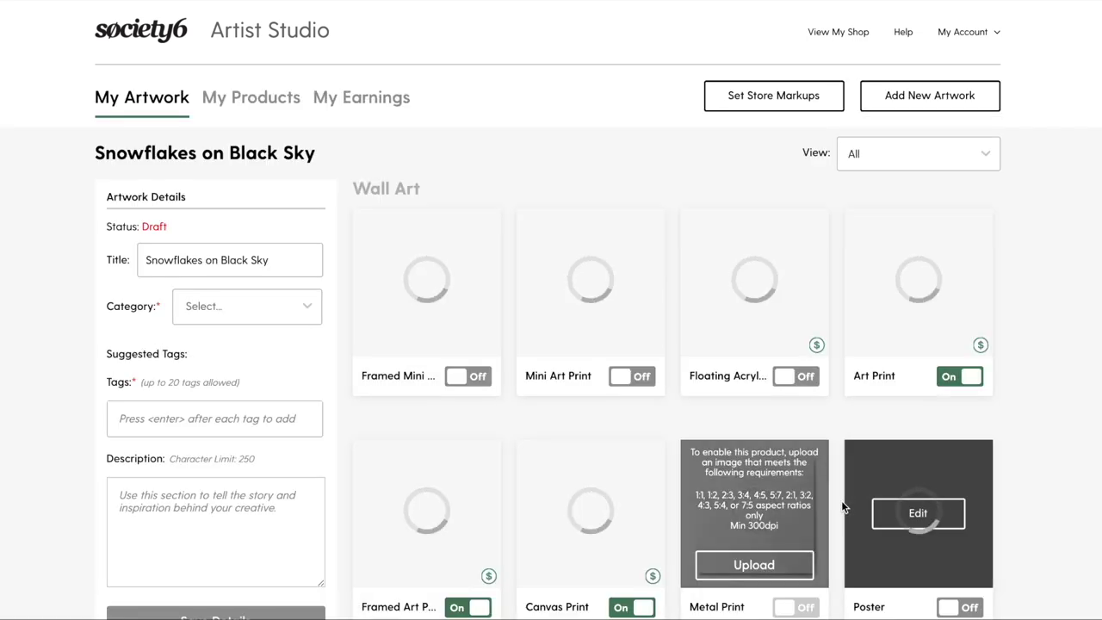
Step: Set the category to graphic design and add the tags digital, snow, snowflakes, christmas, winter and rainbow
click(206, 302)
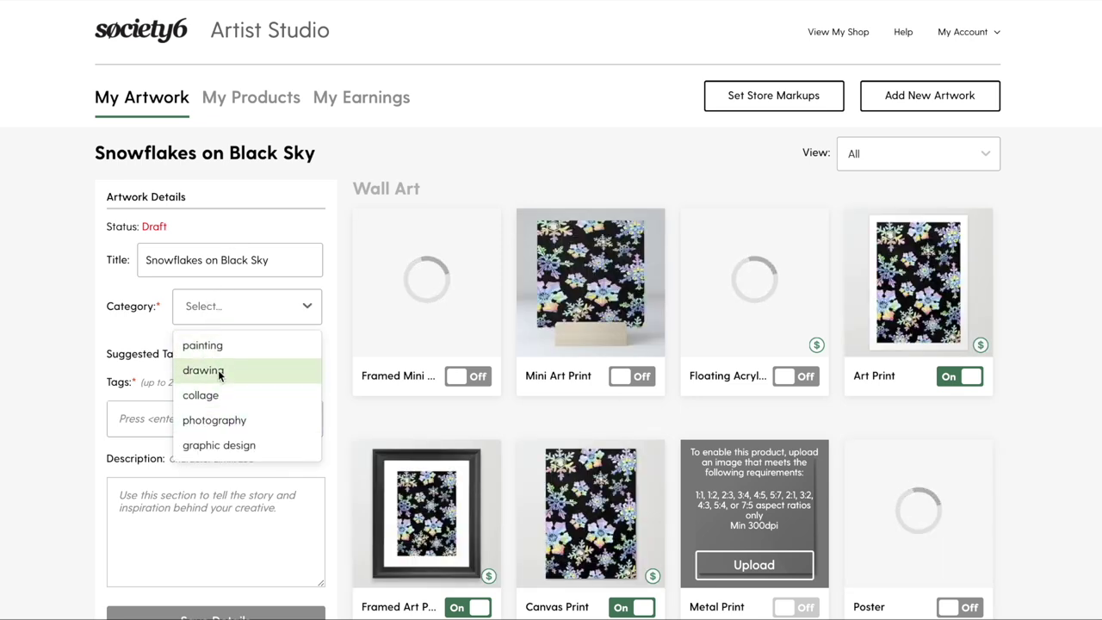
click(235, 444)
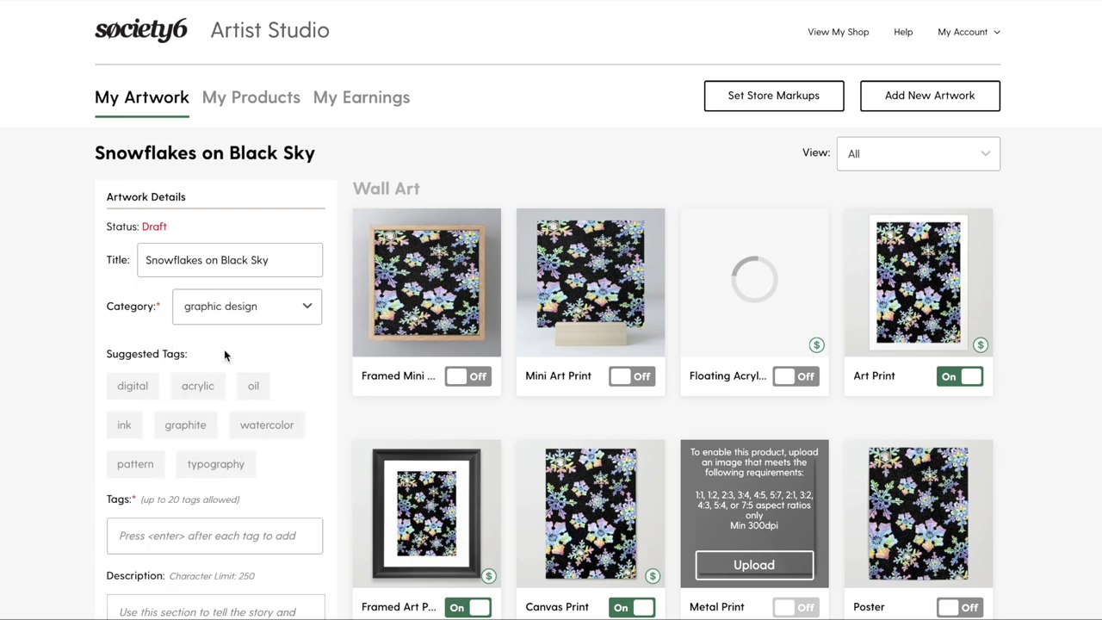
scroll(224, 344, down, 2)
click(132, 226)
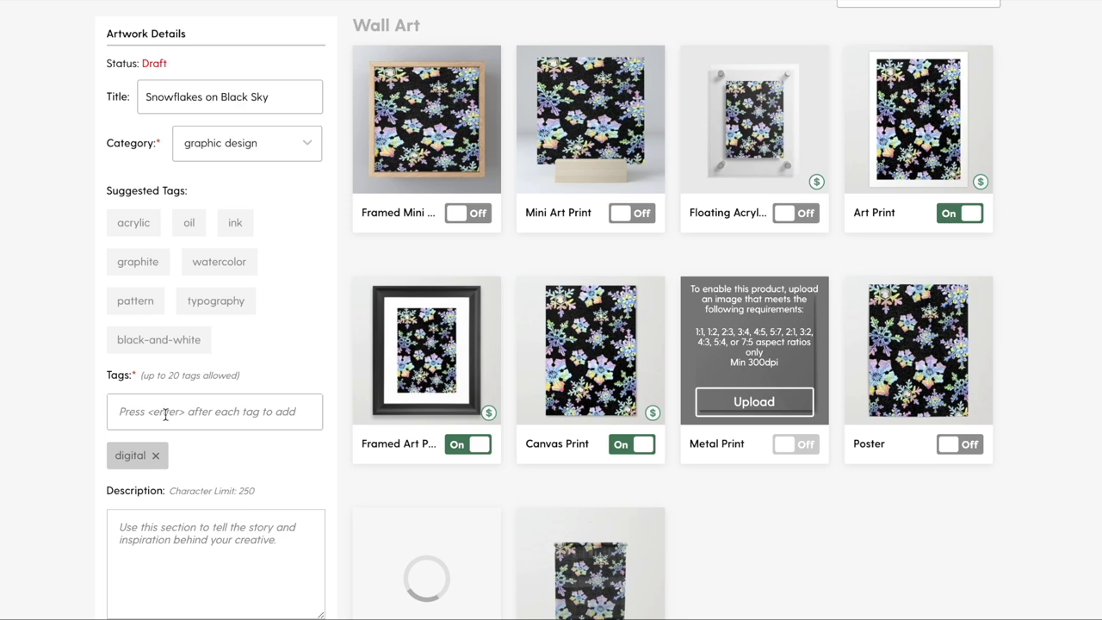
click(166, 413)
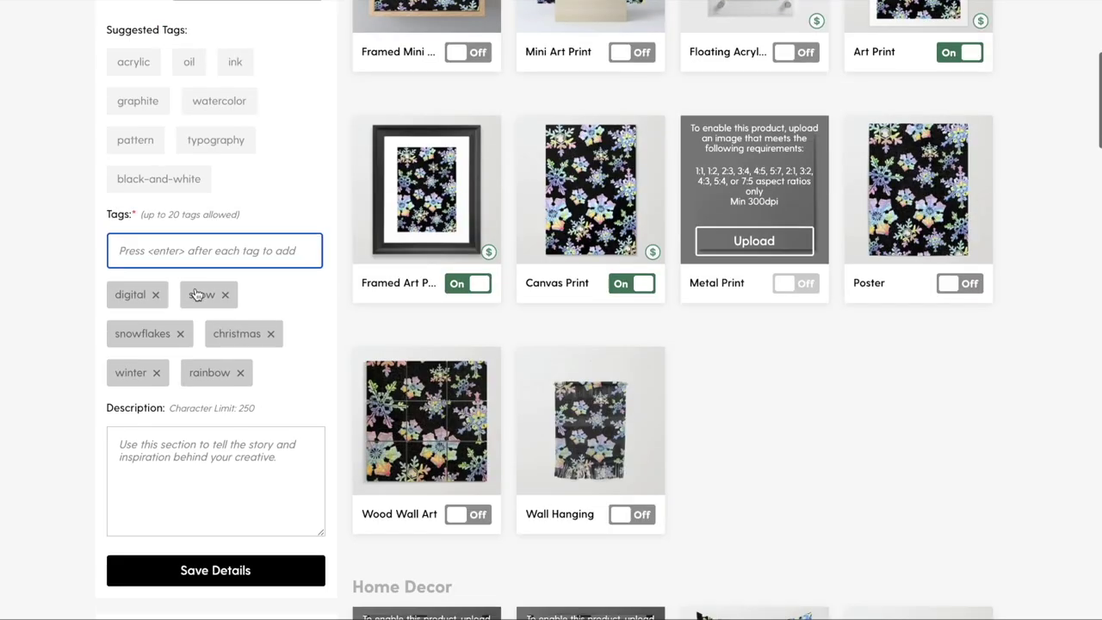
scroll(216, 345, down, 3)
Step: Confirm that the title, tags and description are free of copyrighted material, and publish the artwork
click(115, 489)
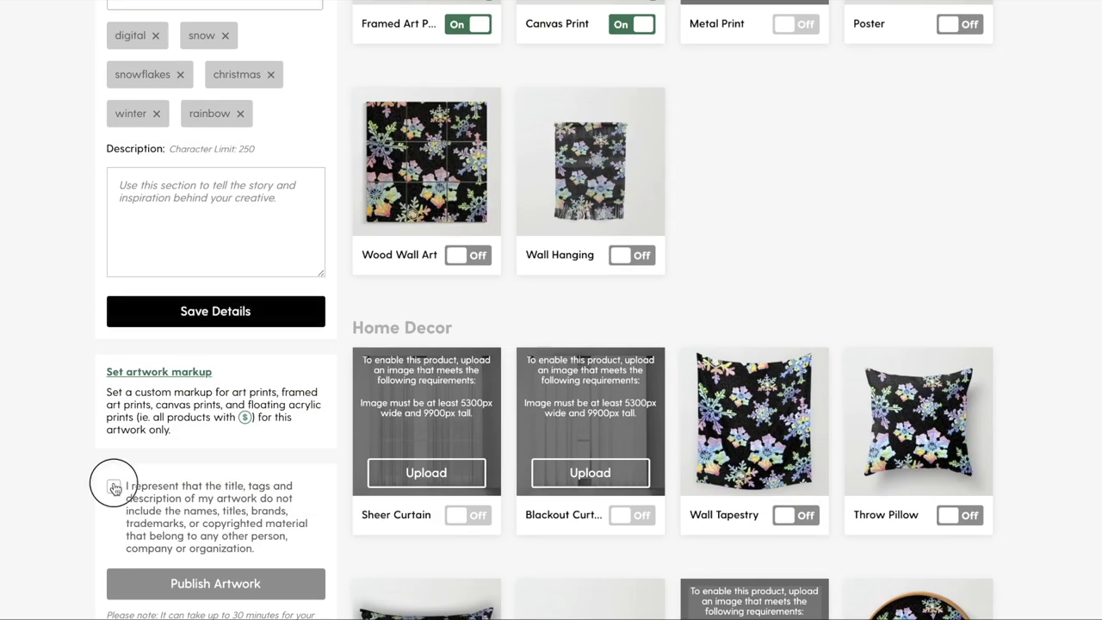
click(226, 584)
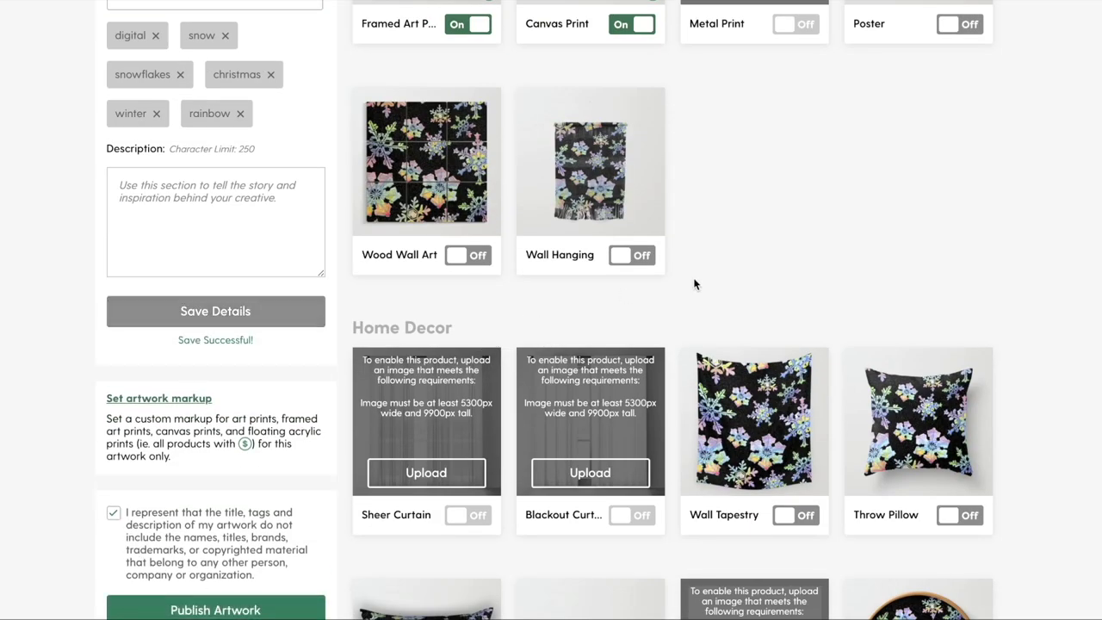
scroll(766, 275, up, 7)
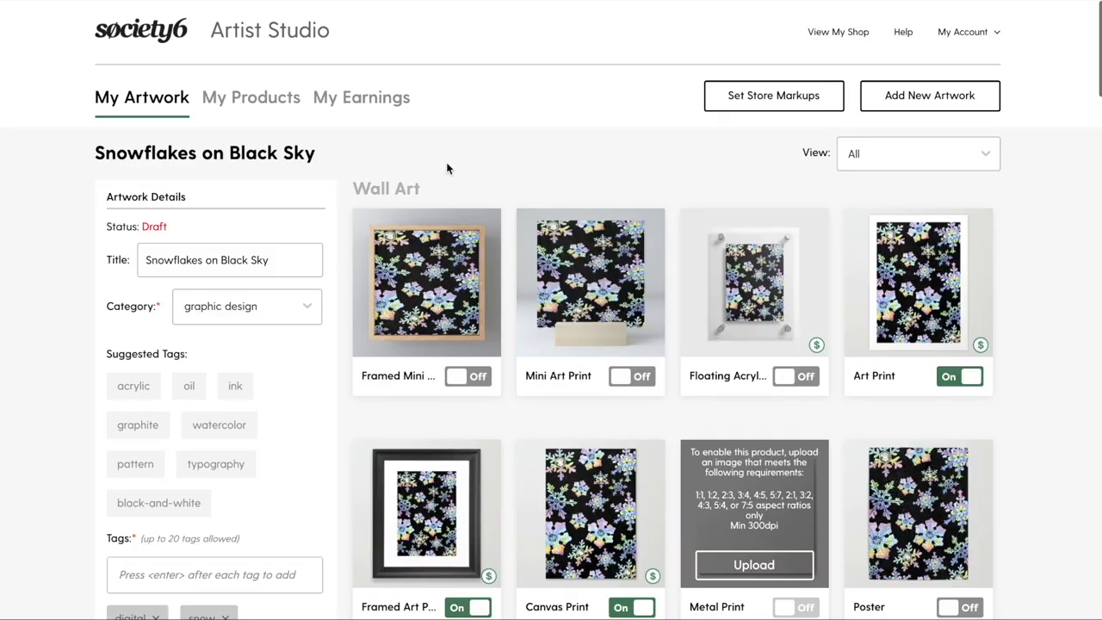
scroll(561, 135, down, 2)
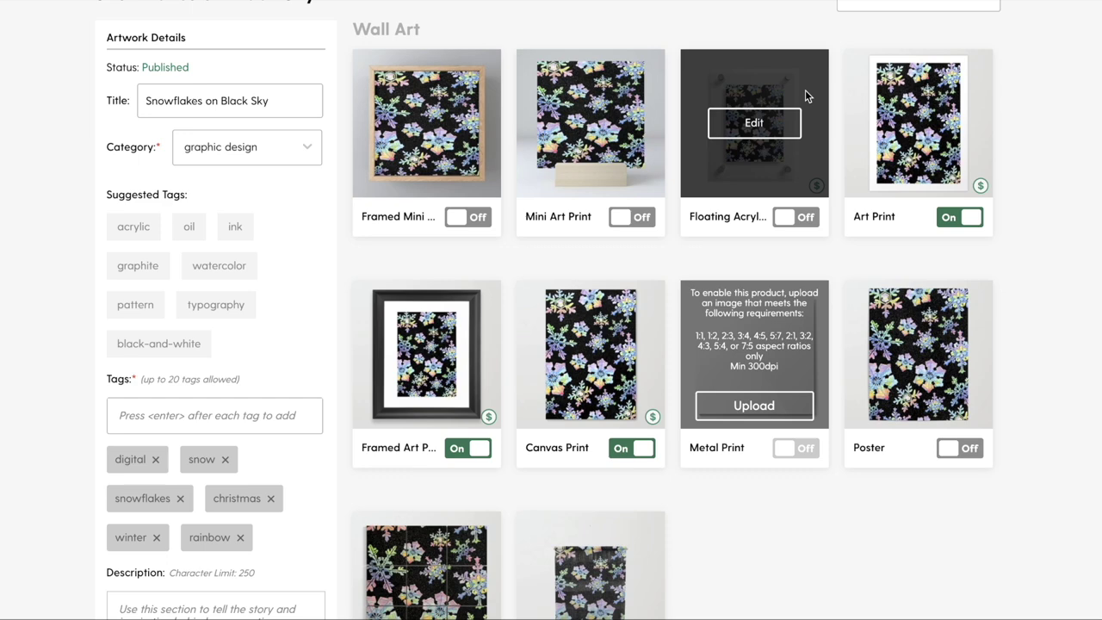
Step: Enable the Framed Mini Art Print and apply its crop to Poster, Serving Tray, Acrylic Tray, Mini Art Print and Floating Acrylic Print
click(433, 133)
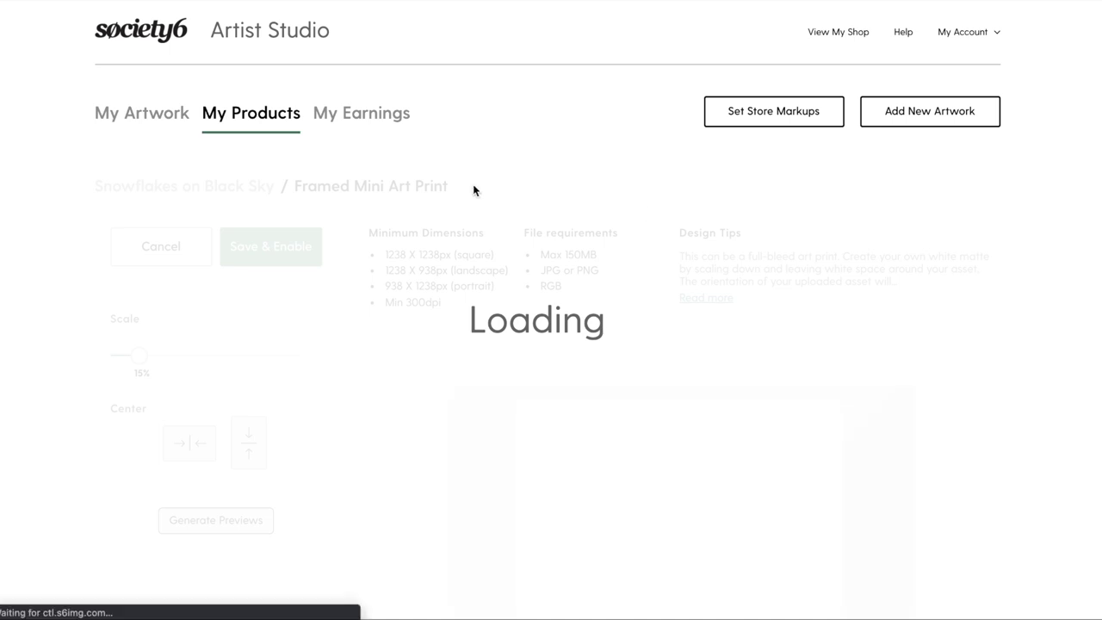
scroll(473, 189, down, 3)
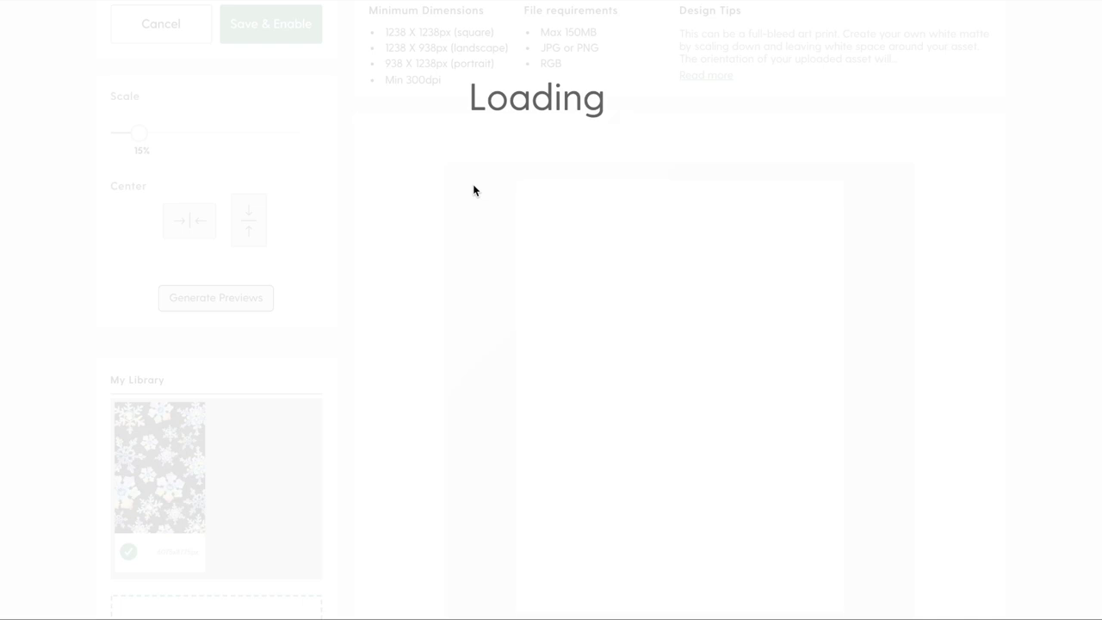
scroll(476, 191, down, 2)
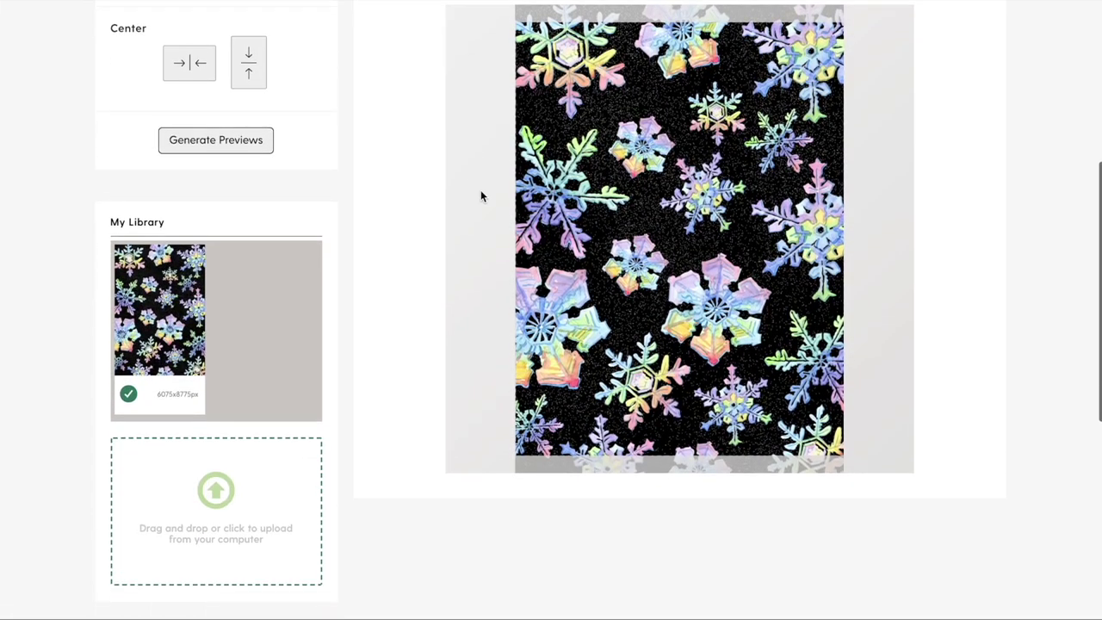
scroll(412, 251, up, 3)
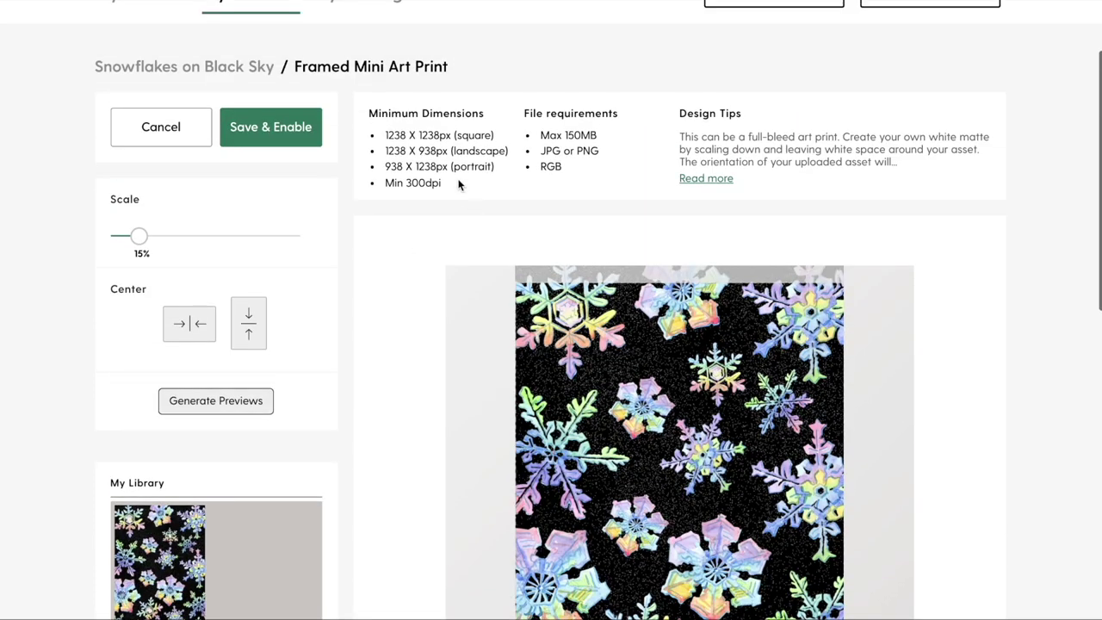
click(261, 129)
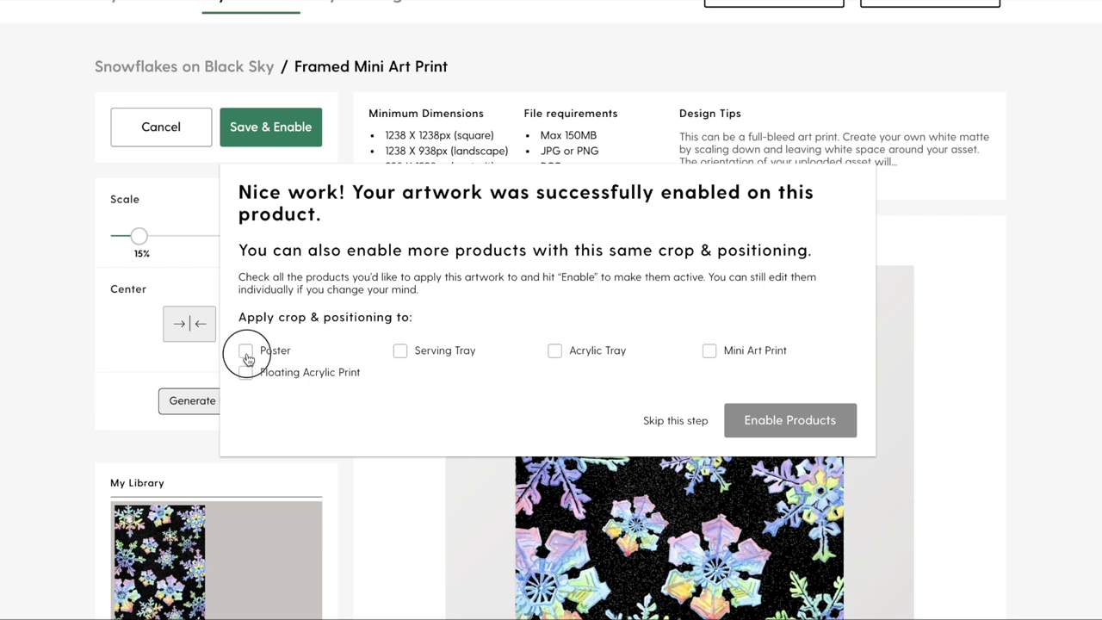
click(246, 353)
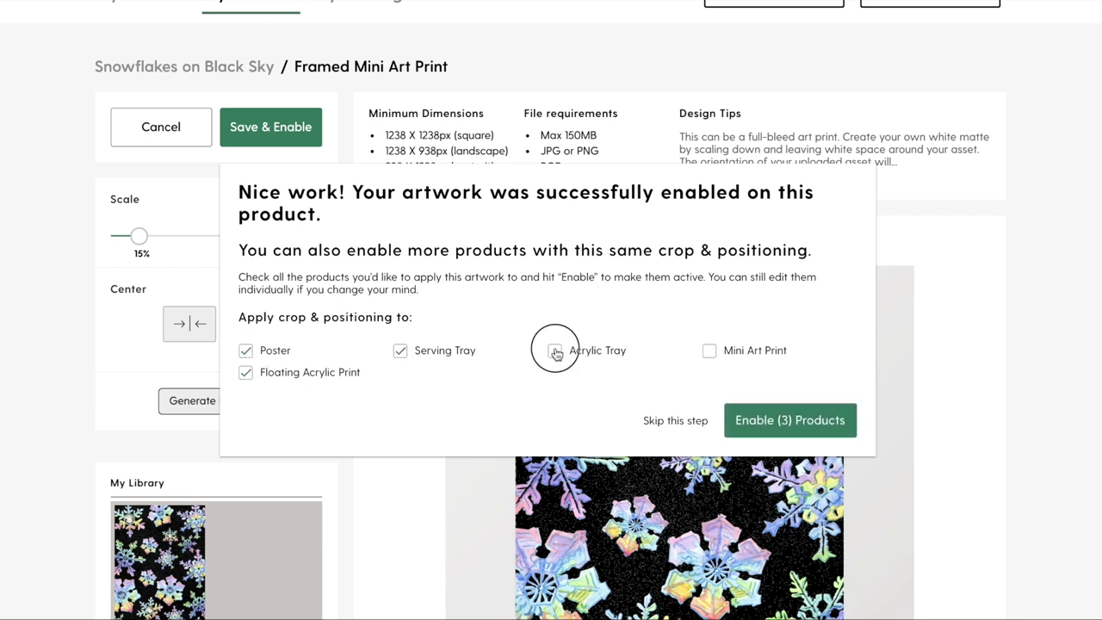
click(778, 429)
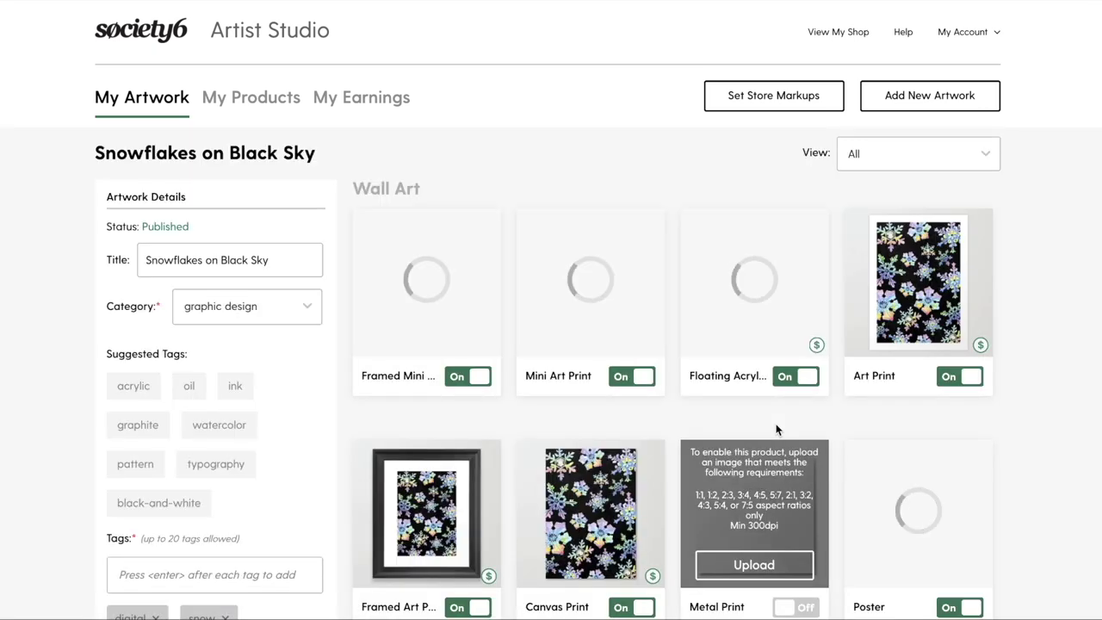
Step: Enable the Wood Wall Art and Wall Hanging products in the Wall Art section
scroll(776, 429, down, 3)
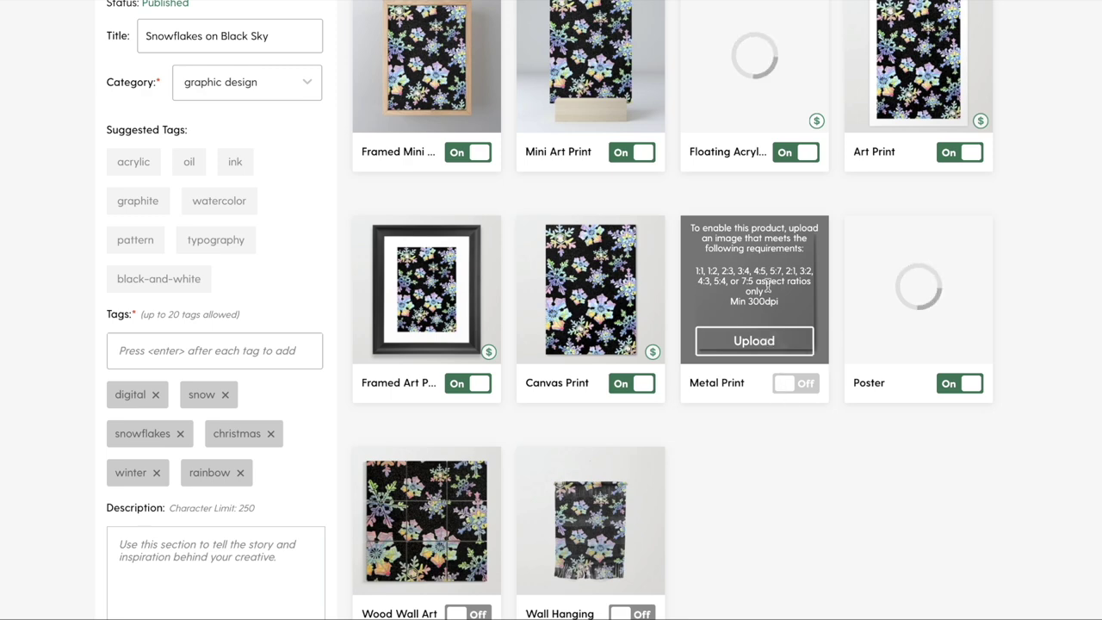
scroll(769, 285, up, 1)
scroll(988, 272, down, 3)
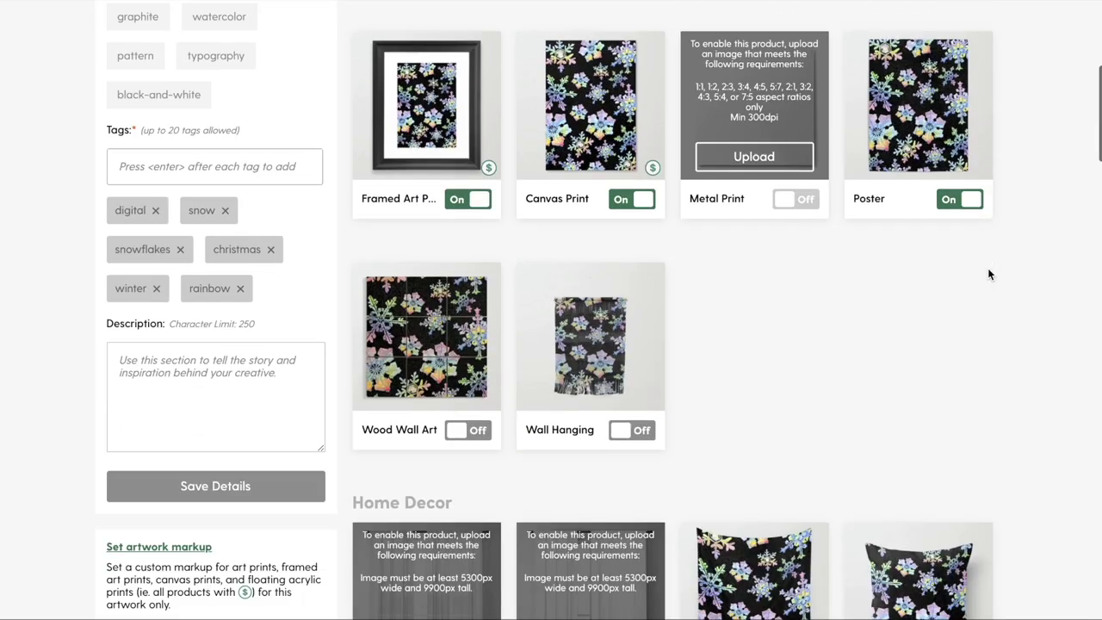
click(639, 393)
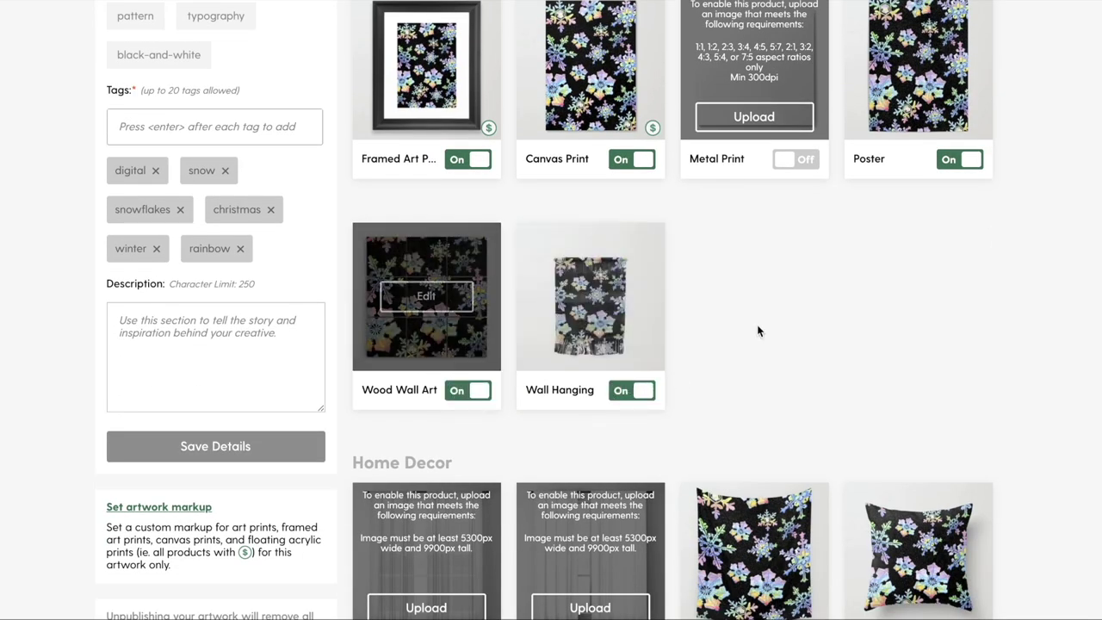
Step: Enable the Wall Tapestry, Throw Pillow, Floor Pillow, Rectangular Pillow, Wall Clock and Rug in the Home Decor section
scroll(758, 330, down, 1)
scroll(948, 226, down, 2)
scroll(948, 227, down, 1)
click(959, 303)
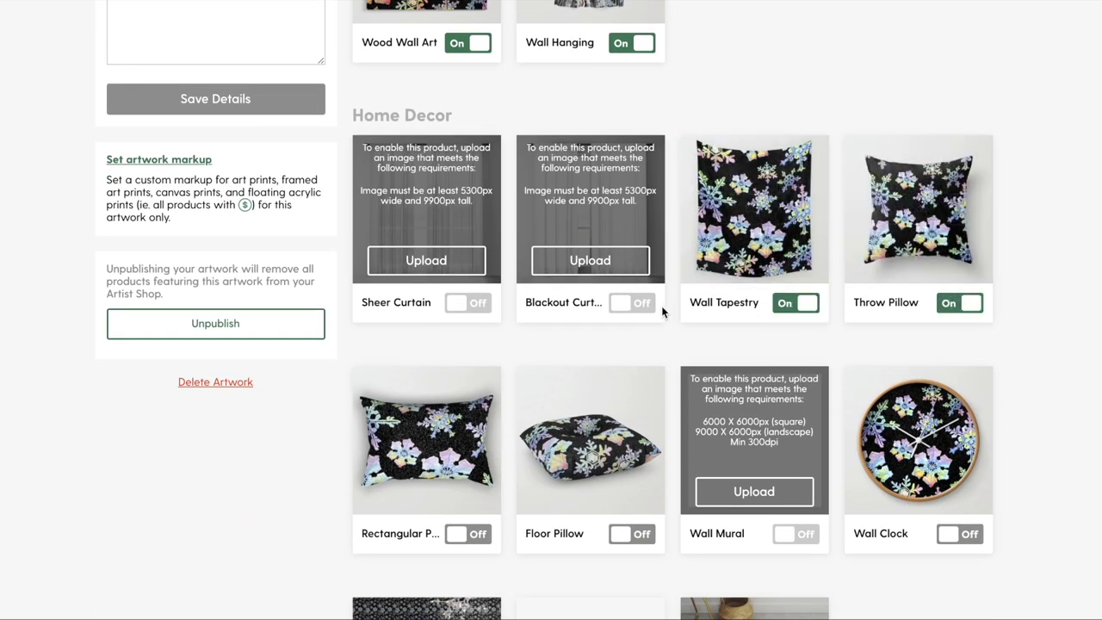
scroll(634, 371, down, 2)
click(633, 371)
click(467, 371)
click(960, 371)
scroll(916, 259, down, 3)
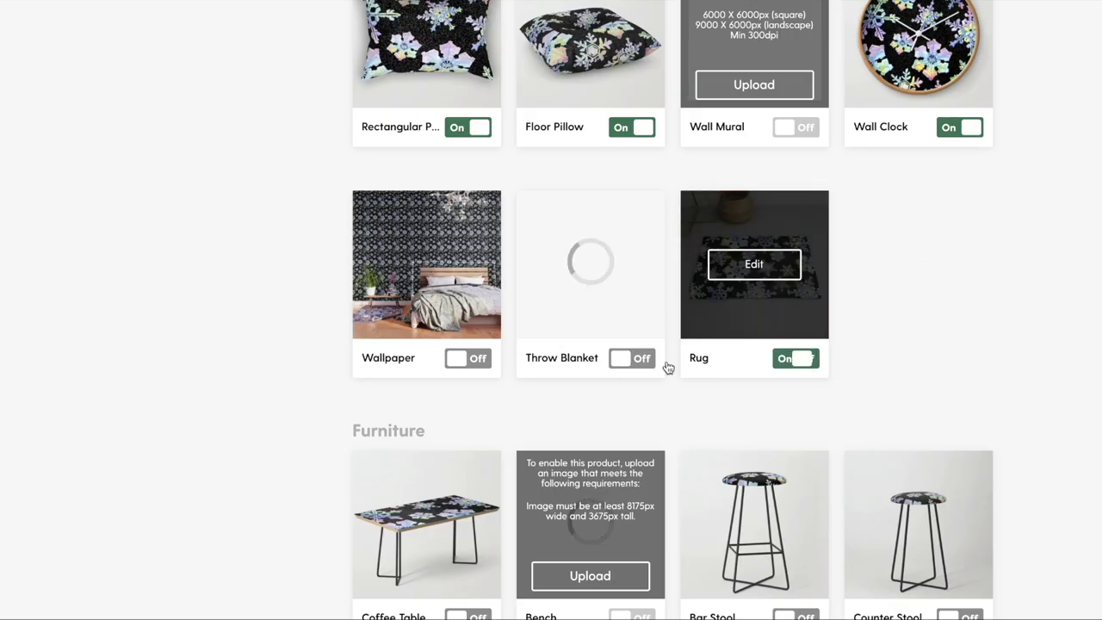
Step: Try to enable the Wallpaper product, and enable the Throw Blanket
click(479, 358)
scroll(465, 371, up, 2)
scroll(452, 425, down, 1)
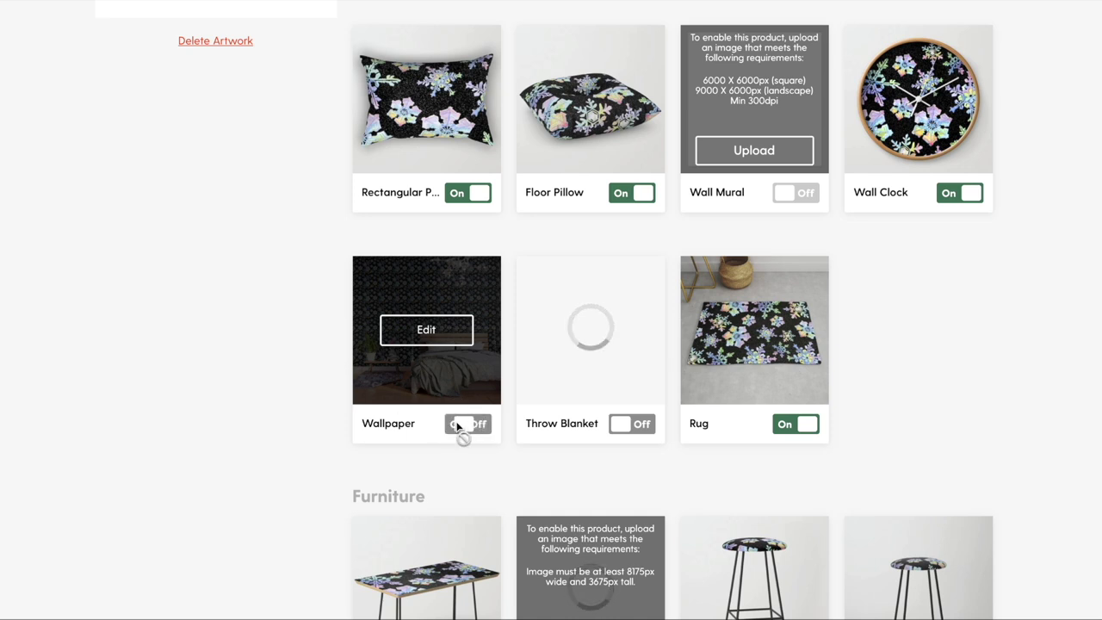
click(642, 426)
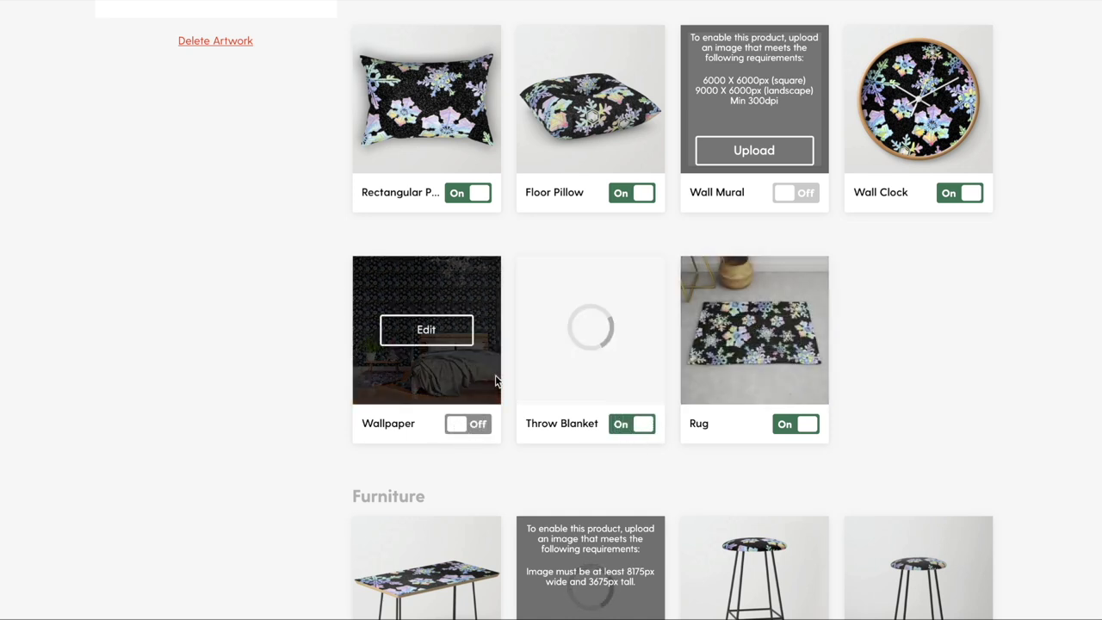
Step: Enable the Coffee Table, Bar Stool and Side Table in the Furniture section
scroll(495, 375, down, 3)
click(479, 454)
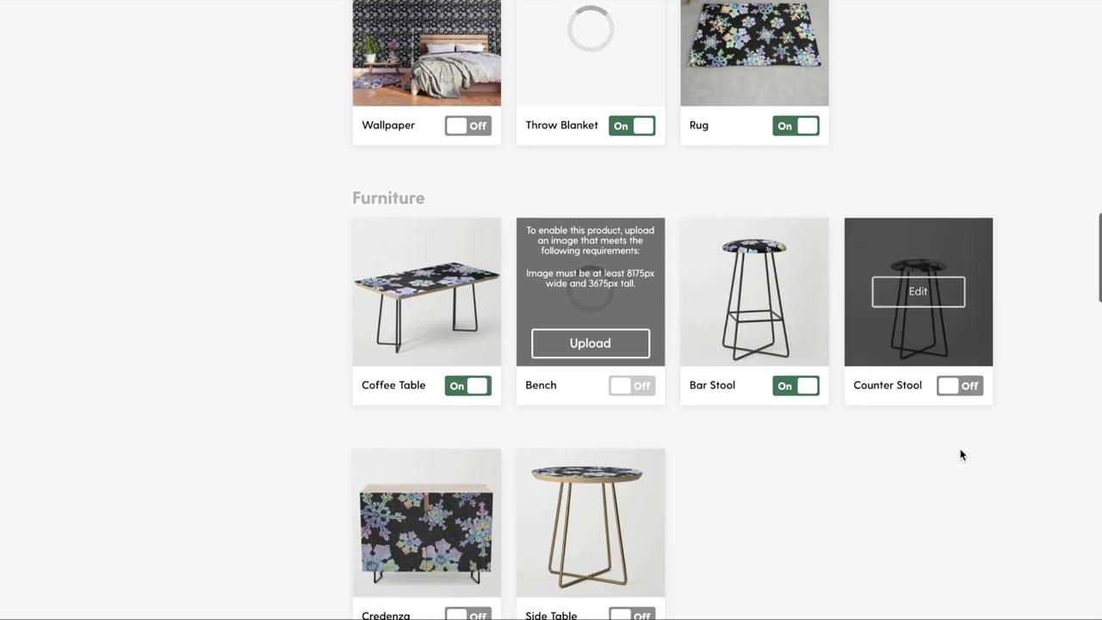
scroll(959, 453, down, 2)
click(643, 504)
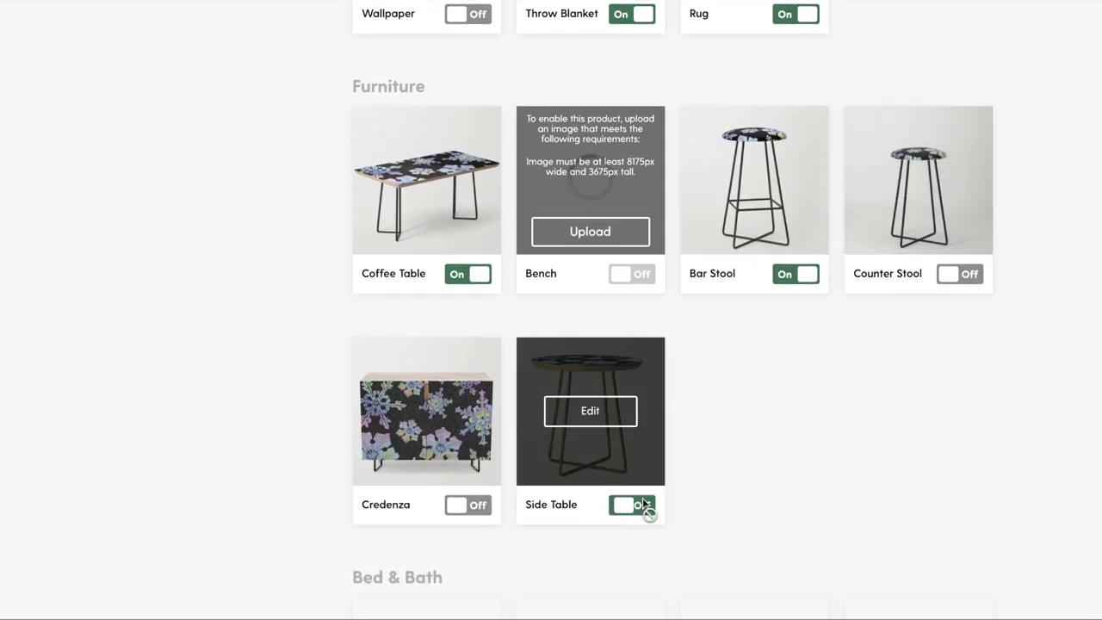
Step: Enable the Counter Stool and Credenza, plus the Duvet Cover, Shower Curtain, Comforters, Hand & Bath Towel and Bath Mat in the Bed & Bath section
click(479, 506)
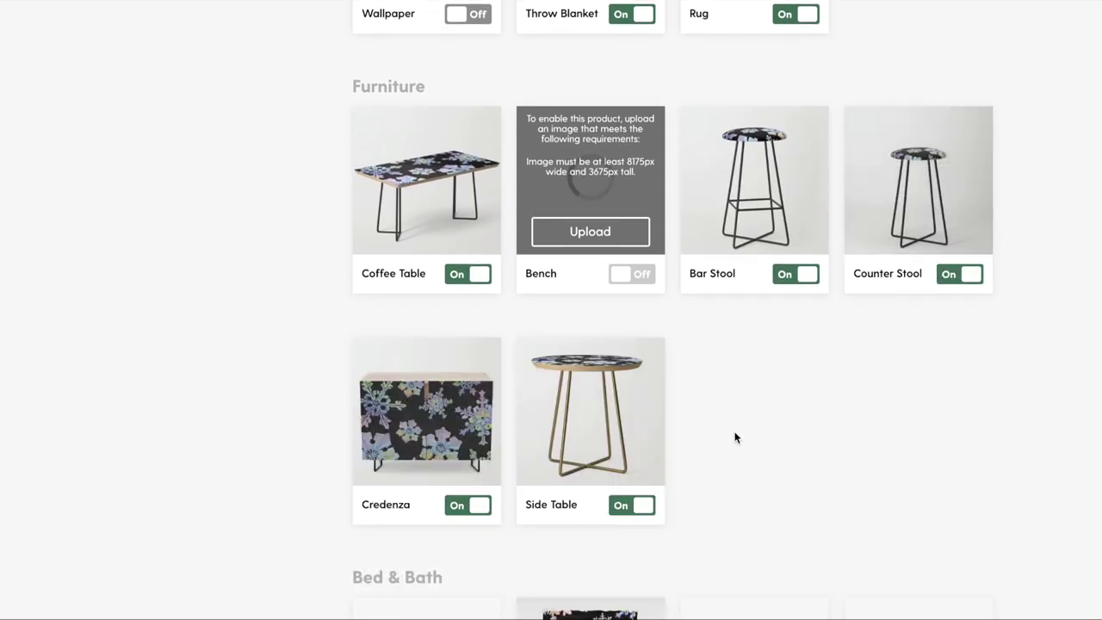
scroll(736, 437, down, 5)
click(474, 286)
click(642, 287)
click(797, 287)
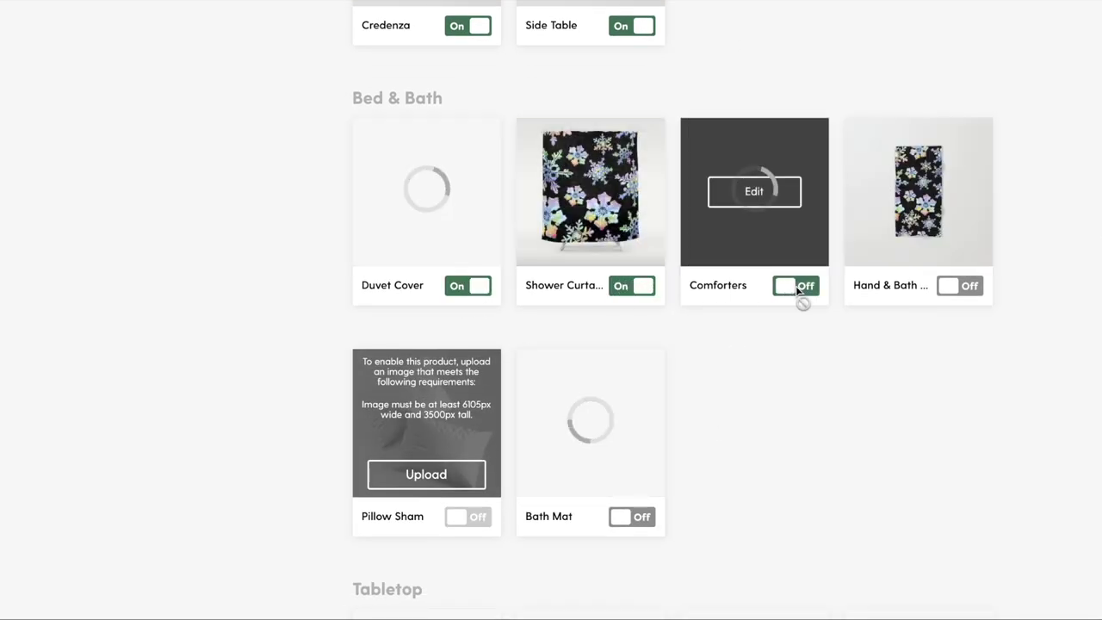
click(960, 286)
click(631, 516)
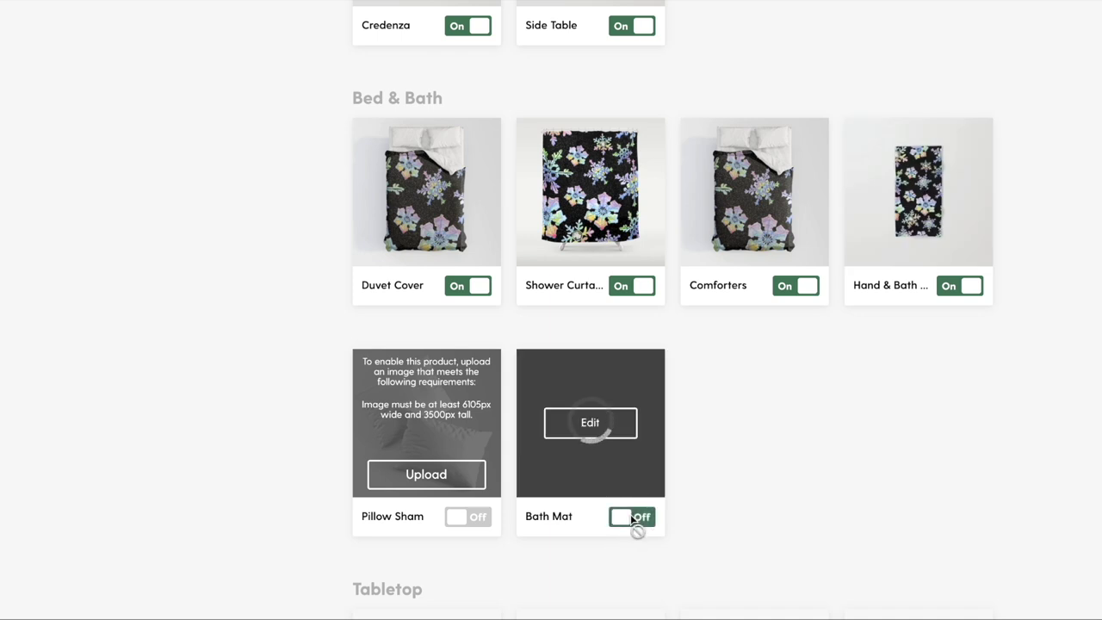
Step: Enable the Wine Chiller, Water Bottle, Coffee Mug, Travel Mug, Cutting Board and Coaster in the Tabletop section
scroll(738, 374, down, 4)
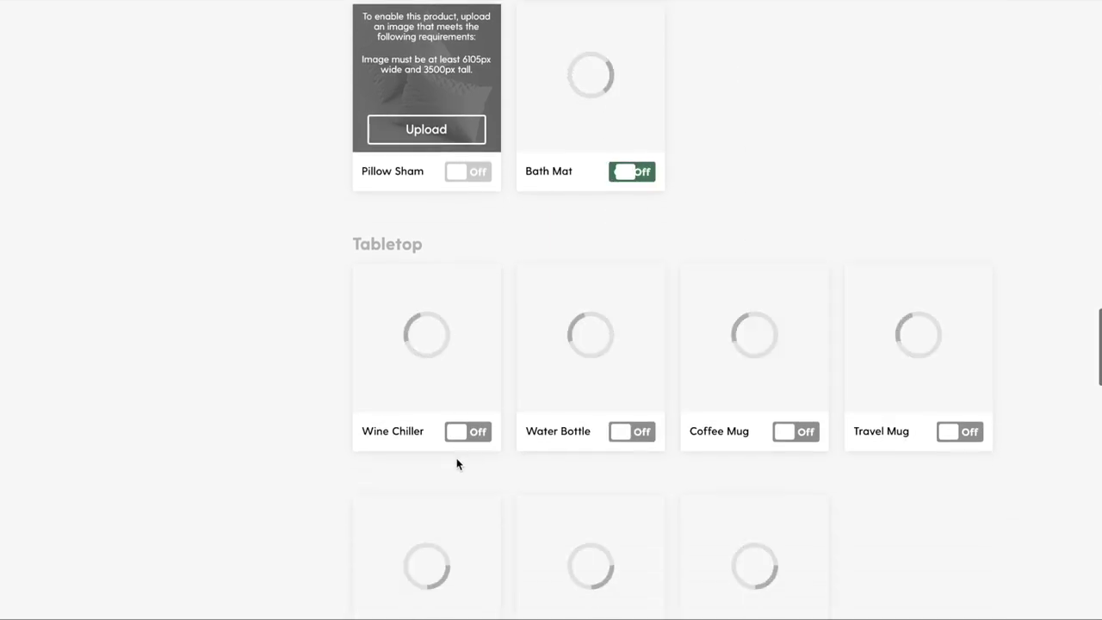
click(469, 435)
click(633, 434)
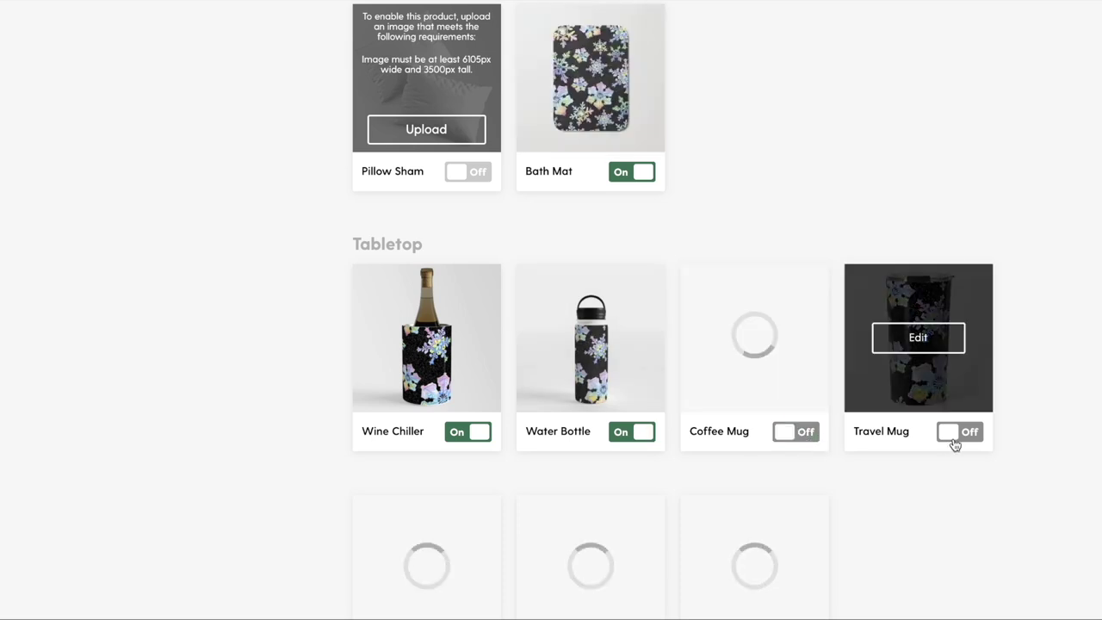
scroll(824, 267, down, 4)
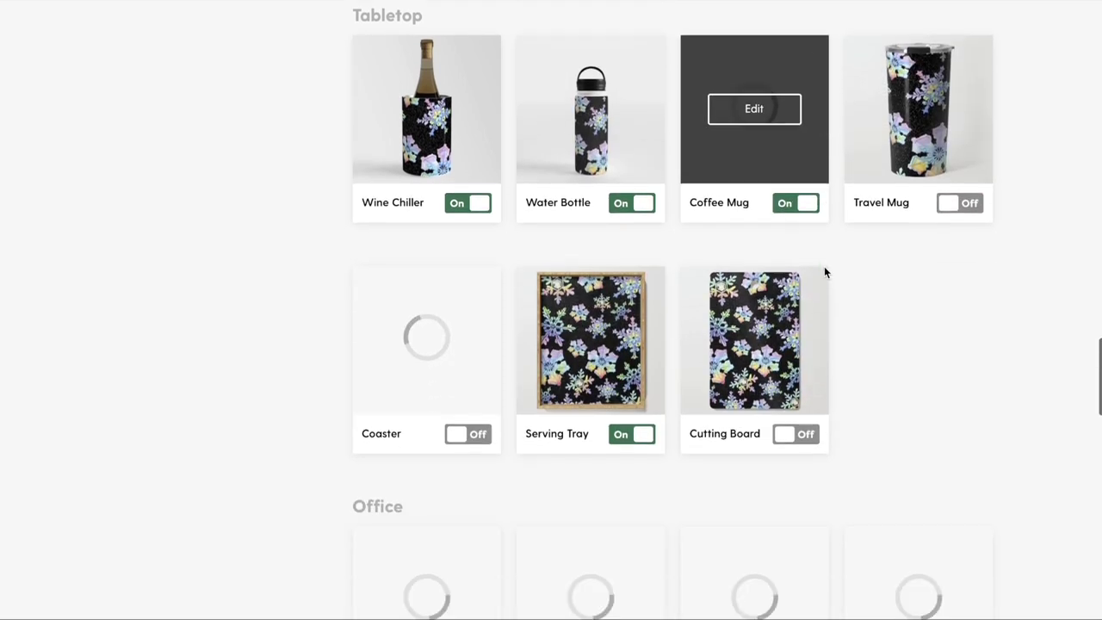
click(800, 323)
click(475, 324)
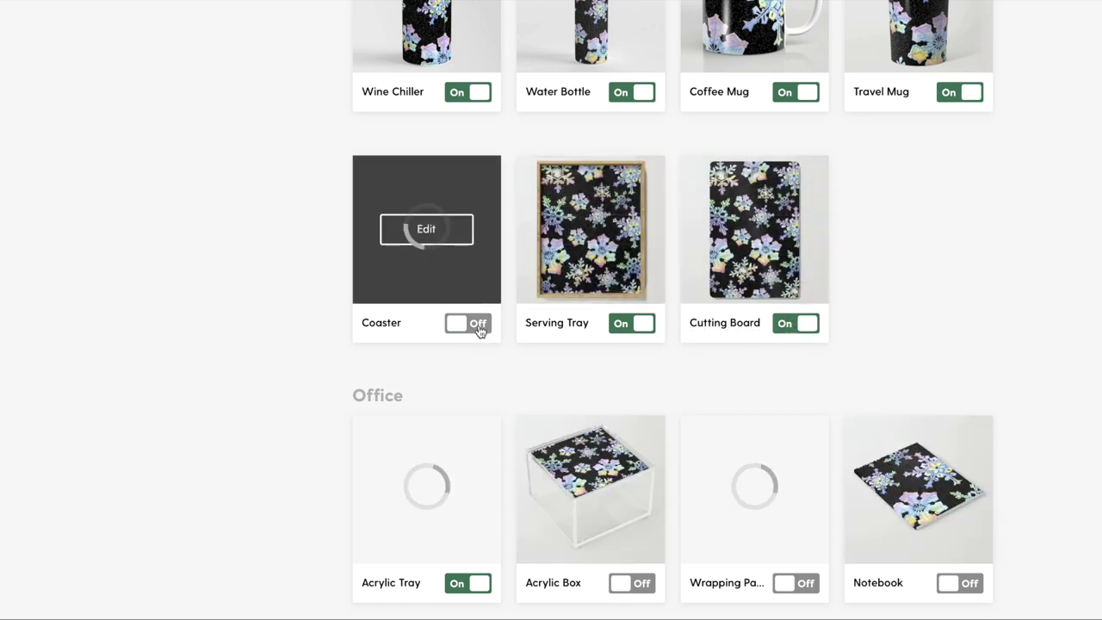
Step: Enable the Acrylic Box, Wrapping Paper, Notebook, Stationery Card and Sticker in the Office section
scroll(638, 388, down, 1)
scroll(638, 390, down, 1)
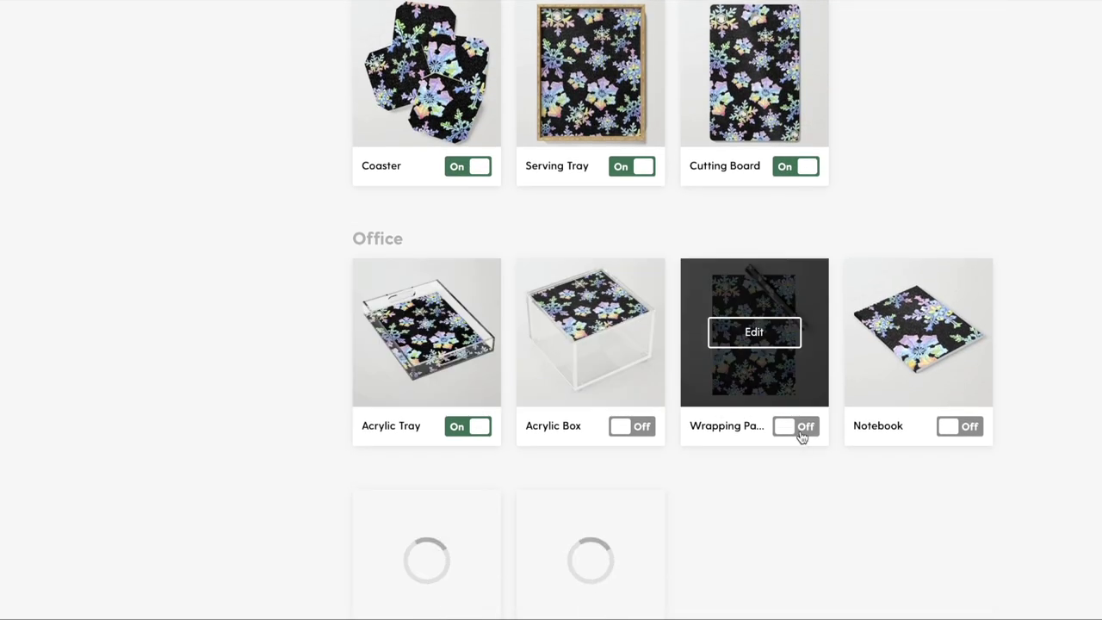
click(623, 434)
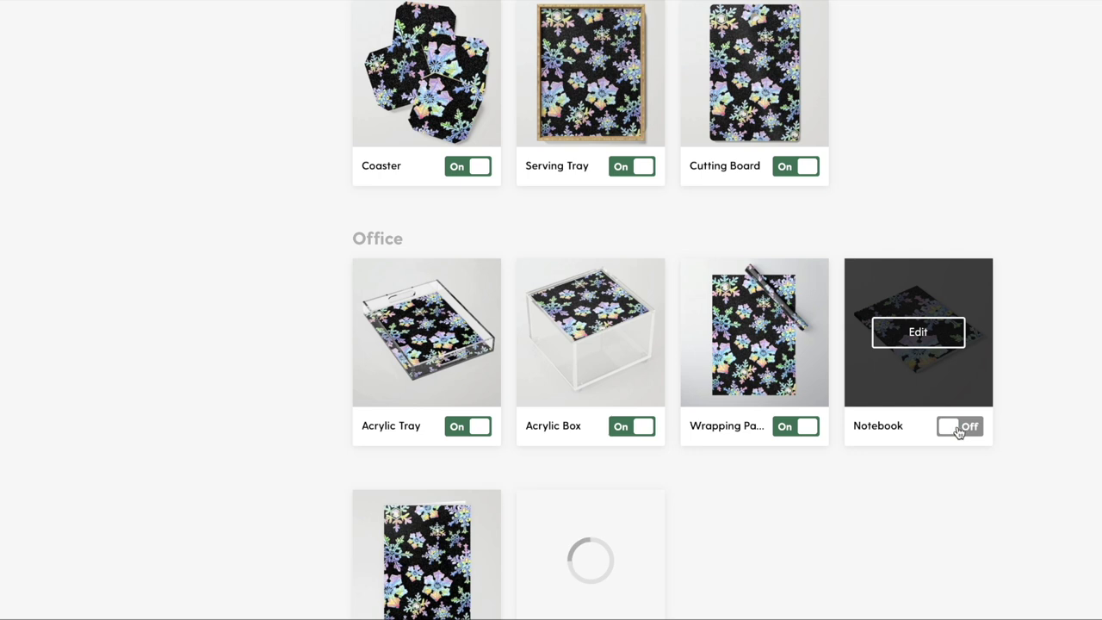
scroll(676, 315, down, 3)
click(475, 443)
click(639, 442)
Step: Enable the Apple Watch Band, Android Case, Android Wallet Case and iPad Folio Case in the Tech section
scroll(780, 406, down, 4)
click(476, 386)
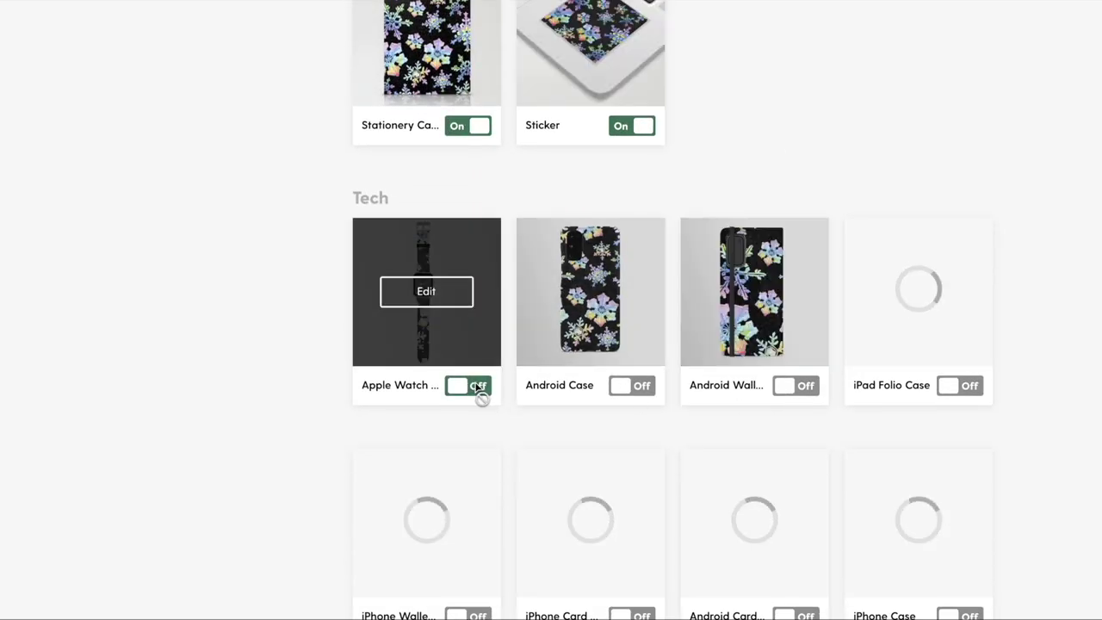
click(794, 388)
click(958, 386)
Step: Enable the iPhone Wallet Case, iPhone Card Case, Android Card Case, iPhone Skin, Laptop Sleeve and Laptop & iPad Skin, and try the iPhone Case
scroll(952, 362, down, 4)
click(956, 240)
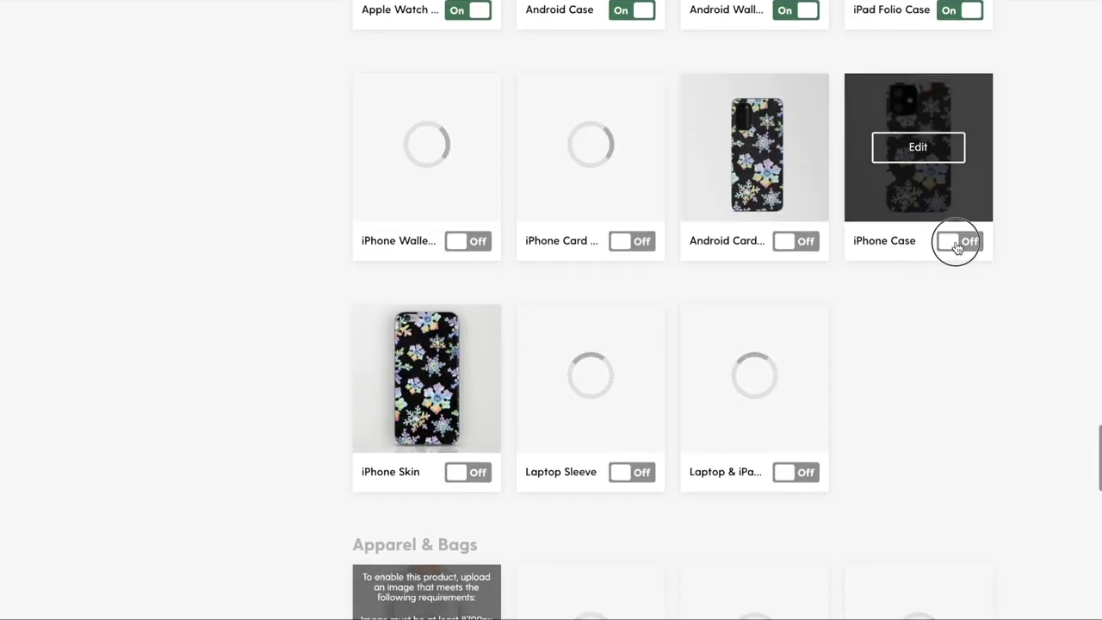
click(790, 243)
click(457, 241)
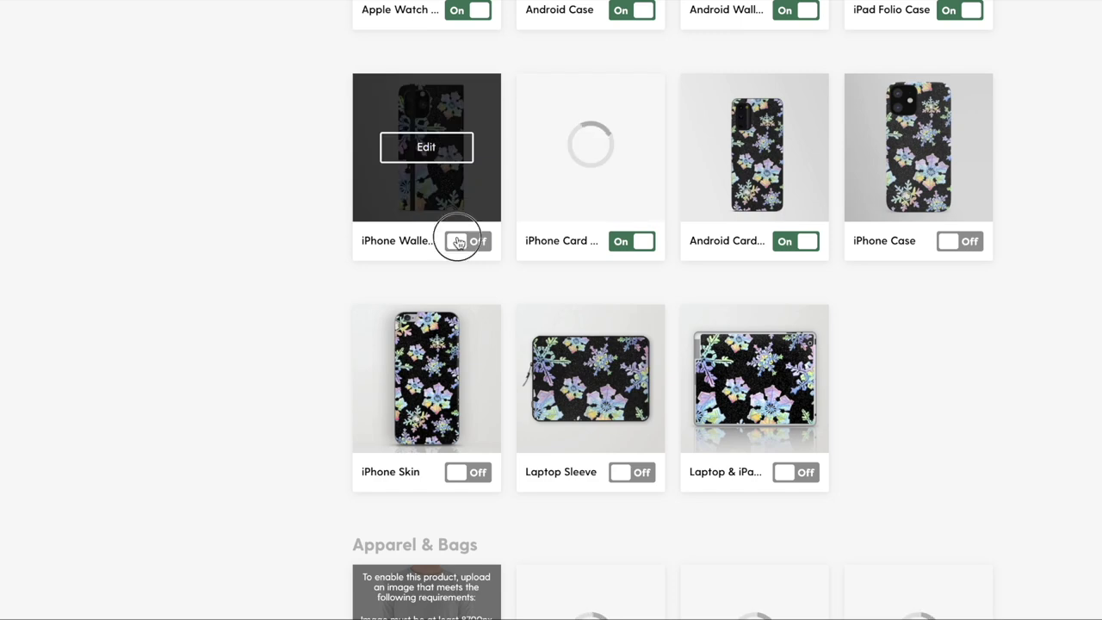
click(472, 475)
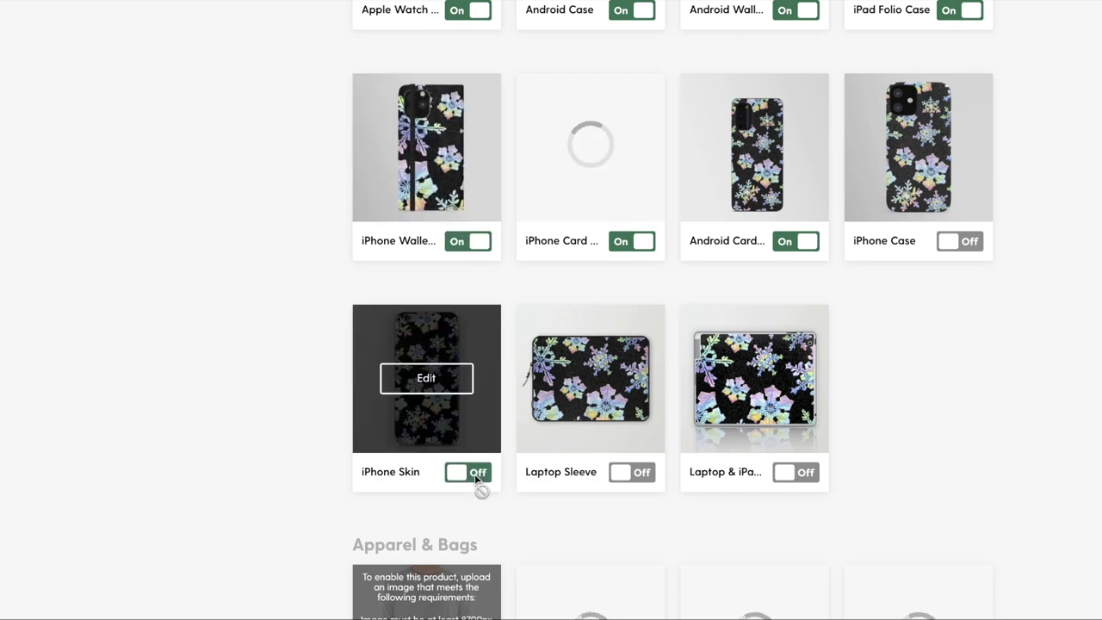
click(632, 479)
click(783, 479)
Step: Enable the Face Mask, Fanny Pack and Backpack in the Apparel & Bags section
scroll(650, 321, down, 5)
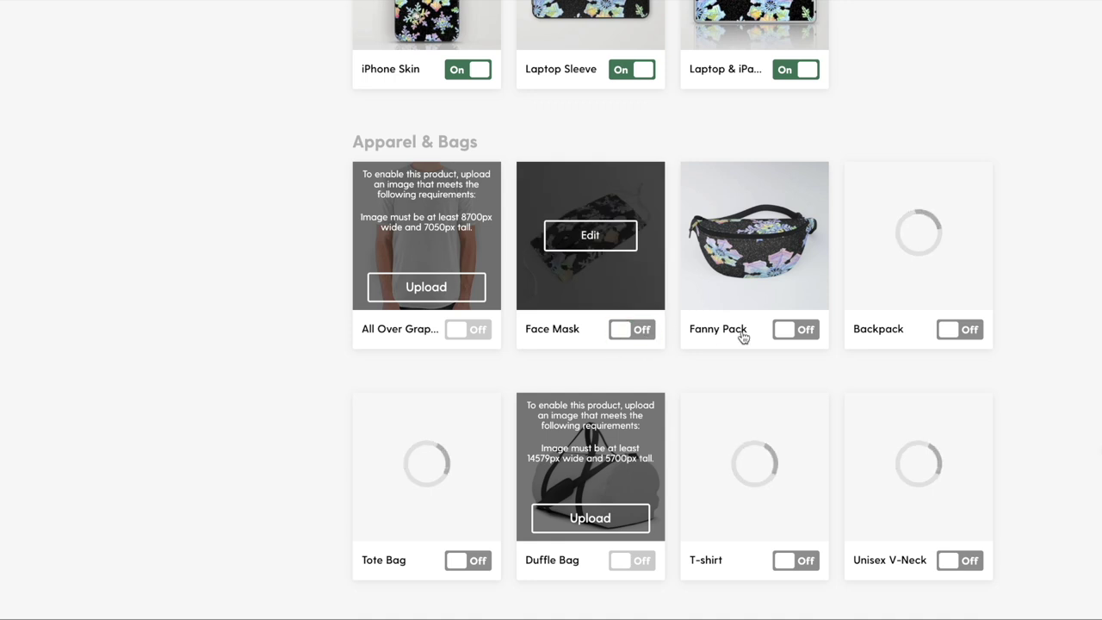
click(805, 331)
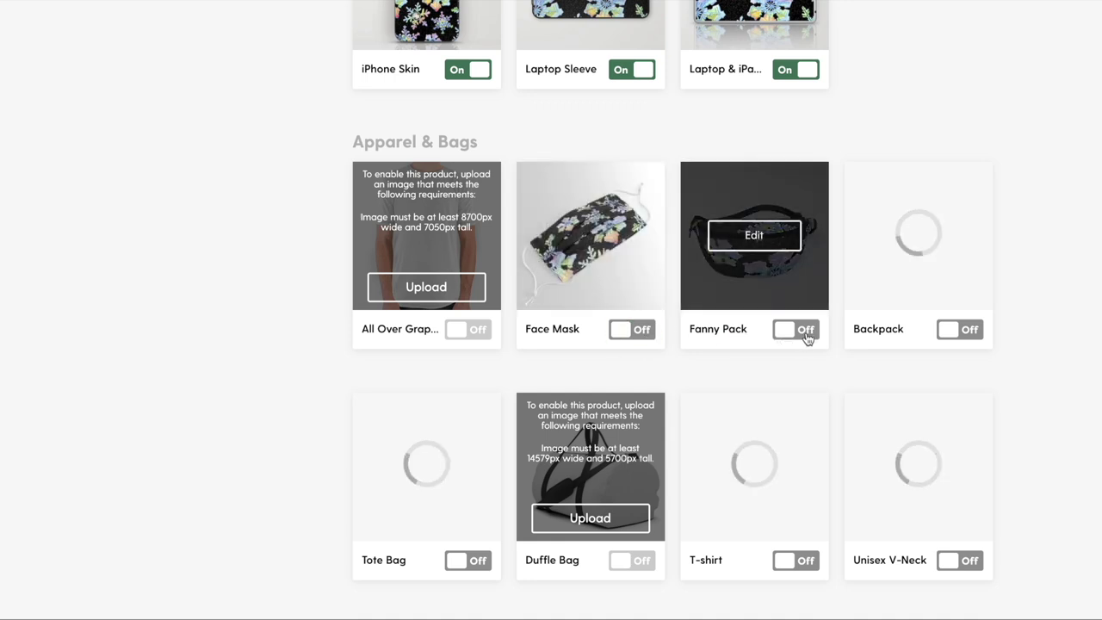
click(969, 329)
Step: Turn the T-shirt and Unisex V-Neck back off after trying them, and enable the Tote Bag and Carry-All Pouch
scroll(975, 366, down, 2)
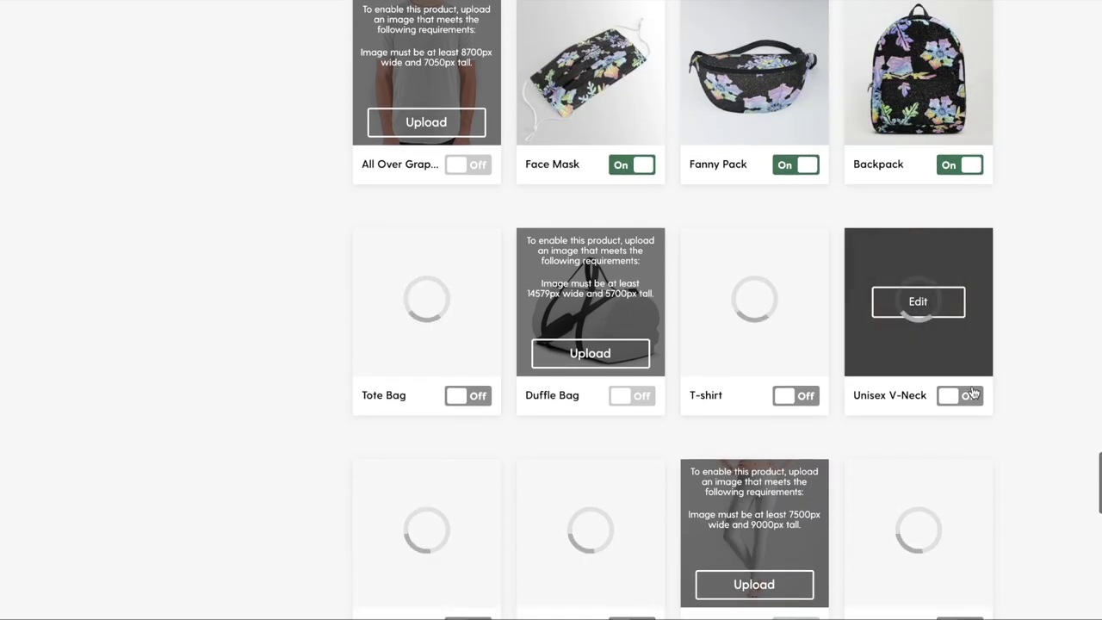
click(795, 395)
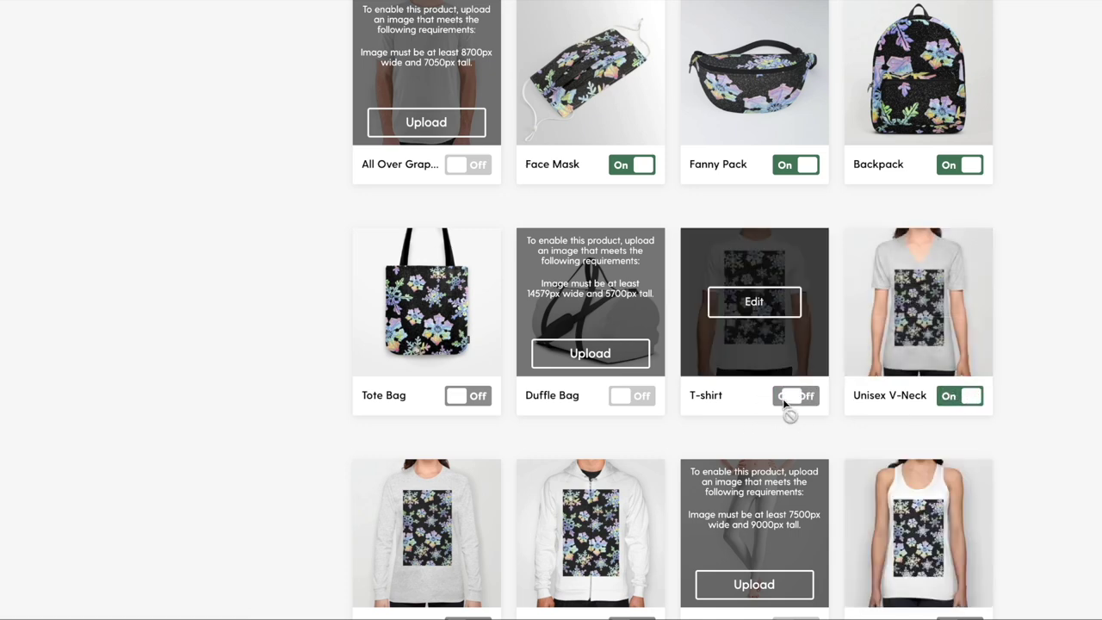
scroll(473, 400, down, 3)
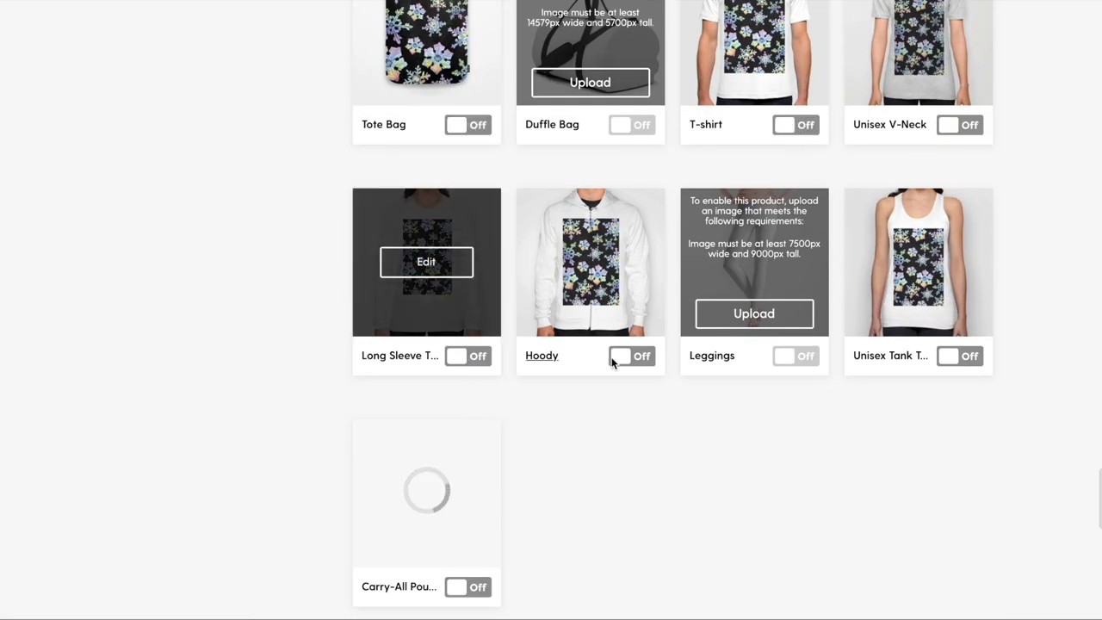
scroll(486, 439, down, 2)
click(476, 443)
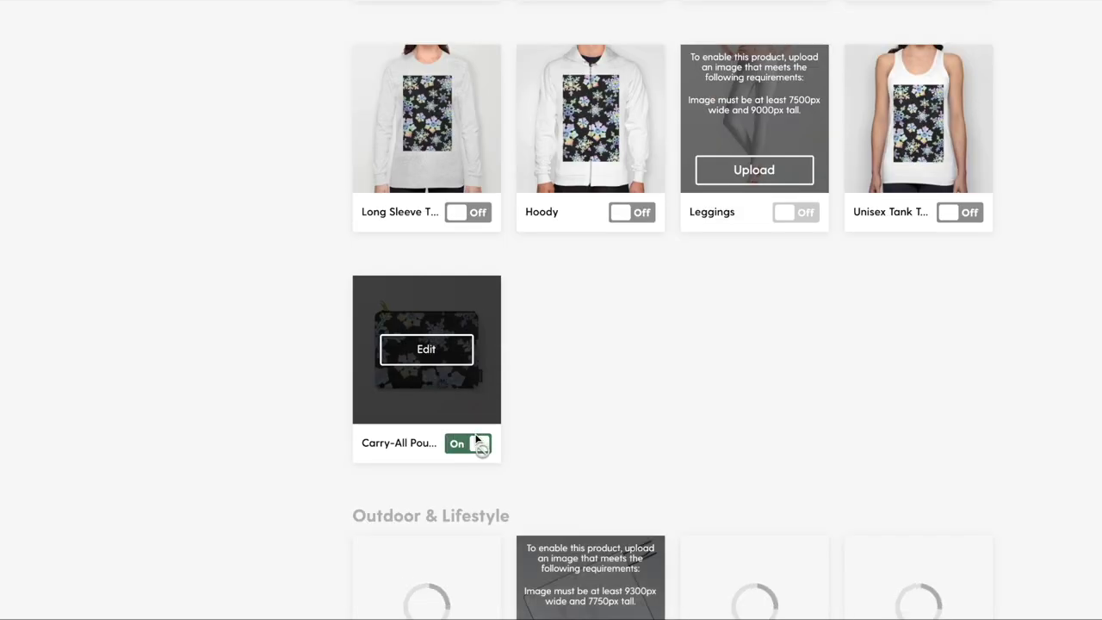
Step: Enable the Folding Stool, Welcome Mat, Can Cooler, Sling Chair and Outdoor Floor Cushion in Outdoor & Lifestyle, and try to enable the Sun Shade
scroll(641, 387, down, 1)
scroll(642, 387, down, 2)
click(961, 441)
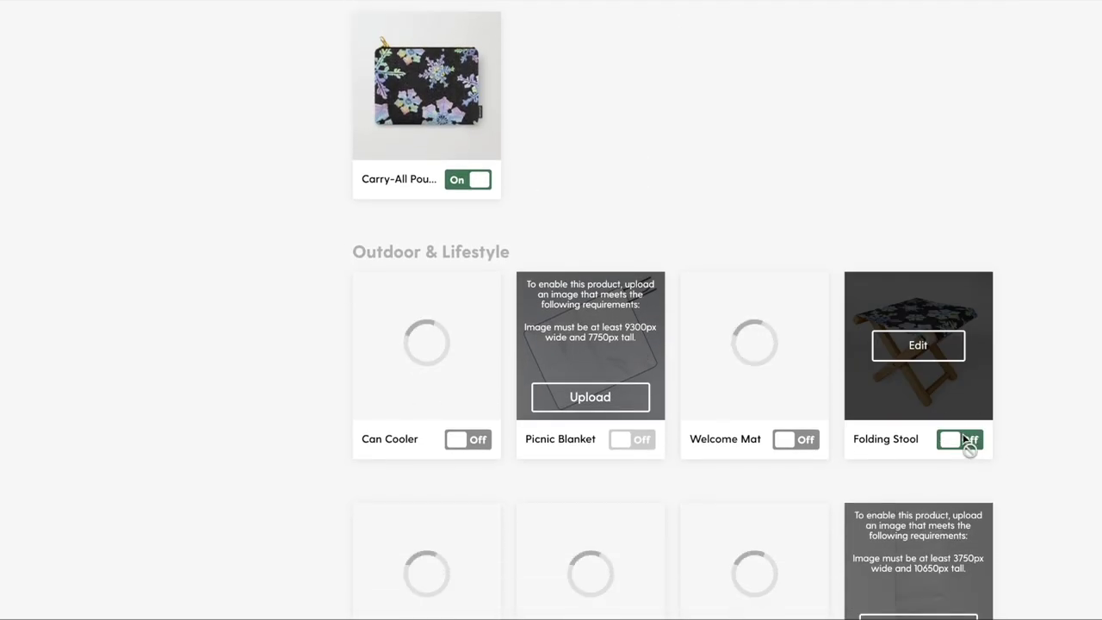
click(795, 440)
click(467, 440)
scroll(469, 439, down, 3)
click(472, 422)
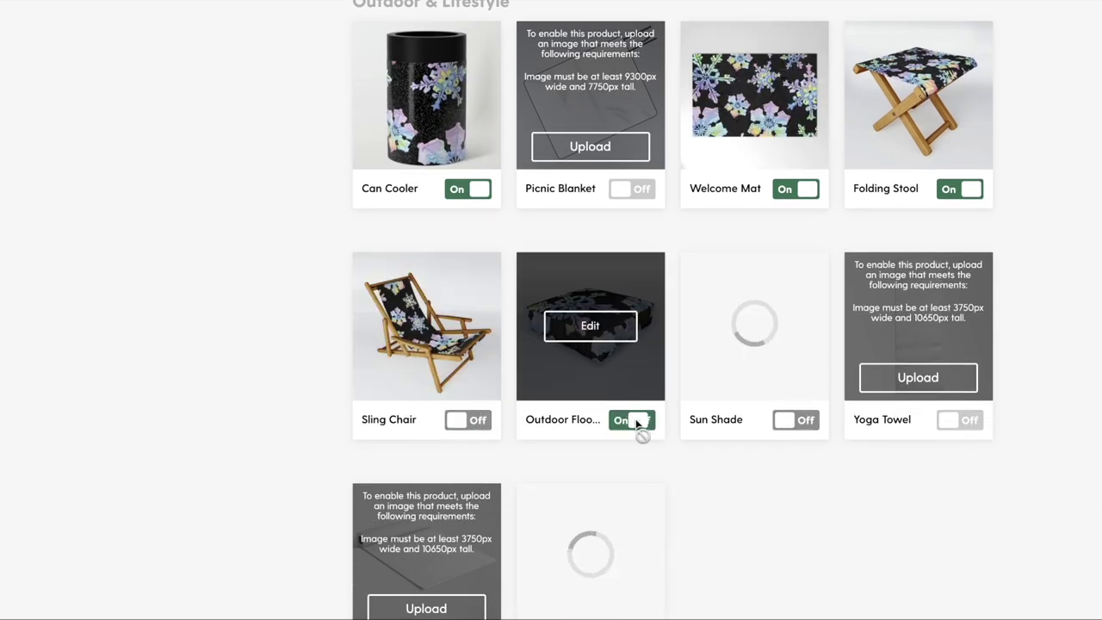
click(801, 422)
scroll(800, 423, down, 2)
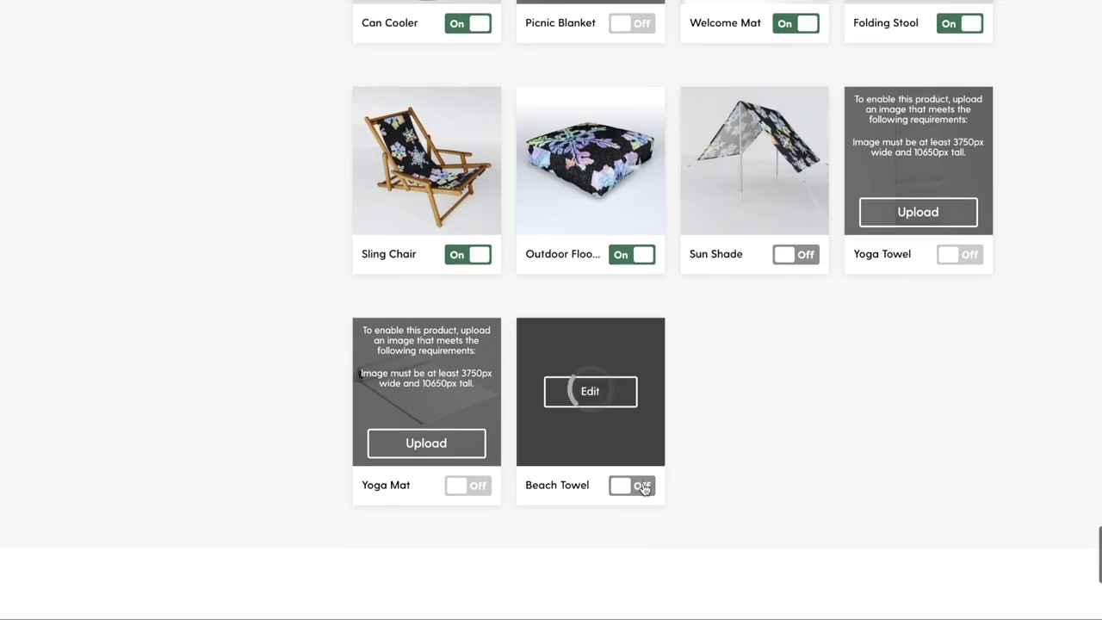
Step: Review the enabled products up to the start of the artwork page and open the public artist shop
scroll(758, 412, down, 5)
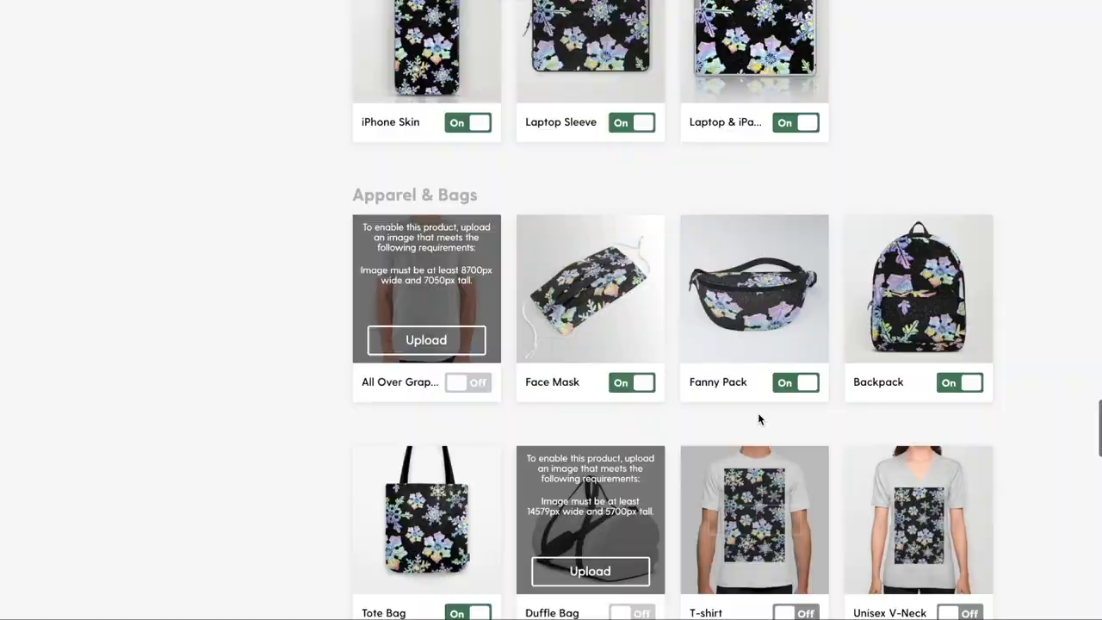
scroll(758, 420, up, 10)
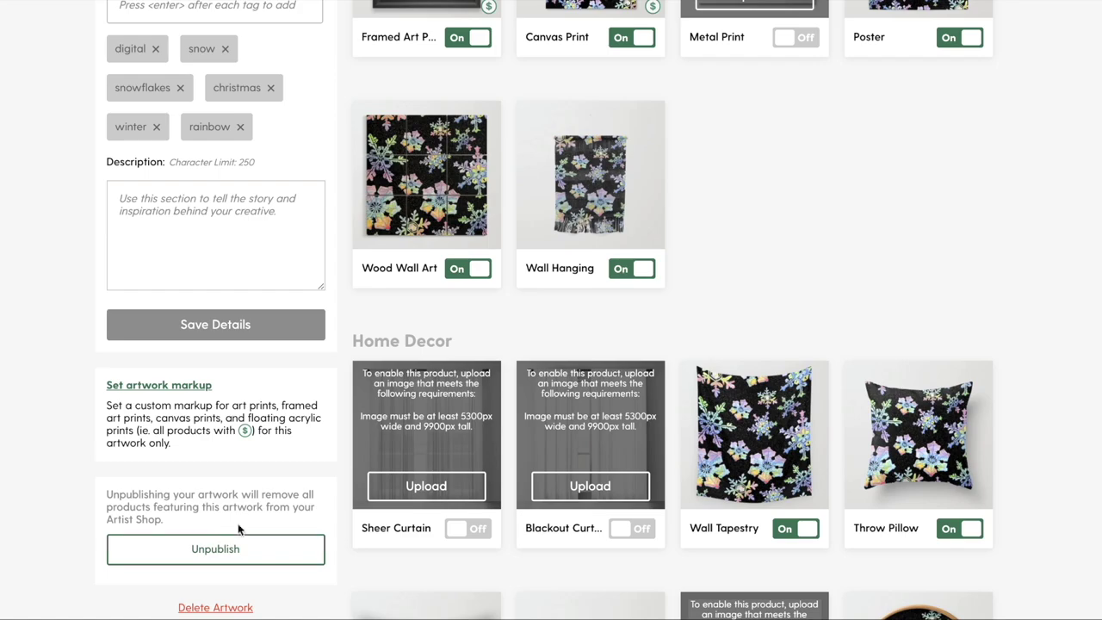
scroll(354, 469, up, 7)
scroll(355, 473, down, 1)
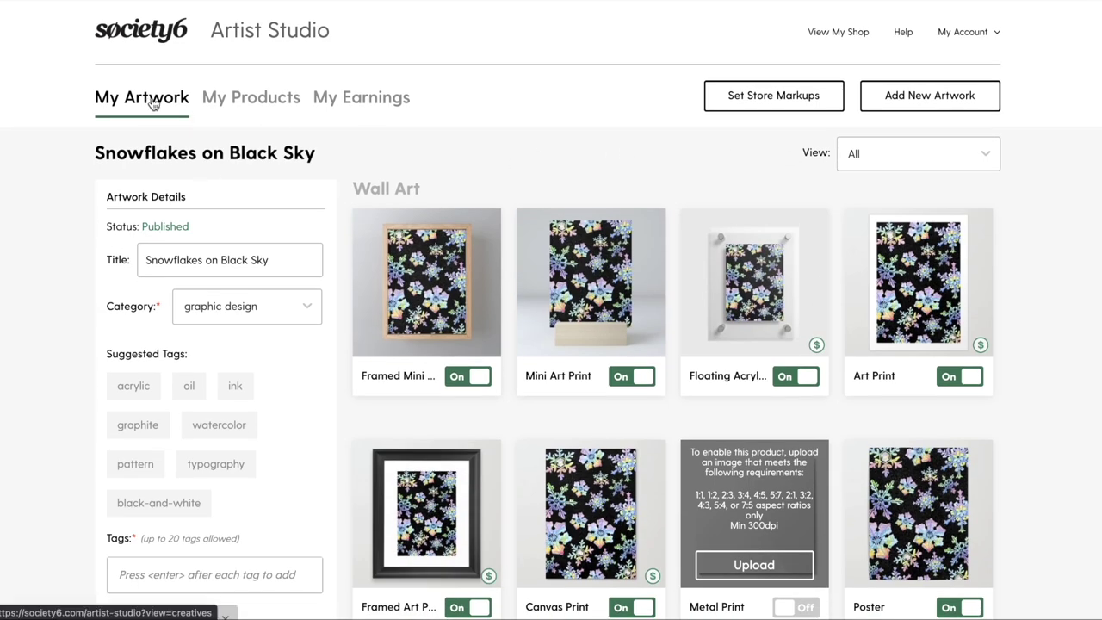
click(845, 36)
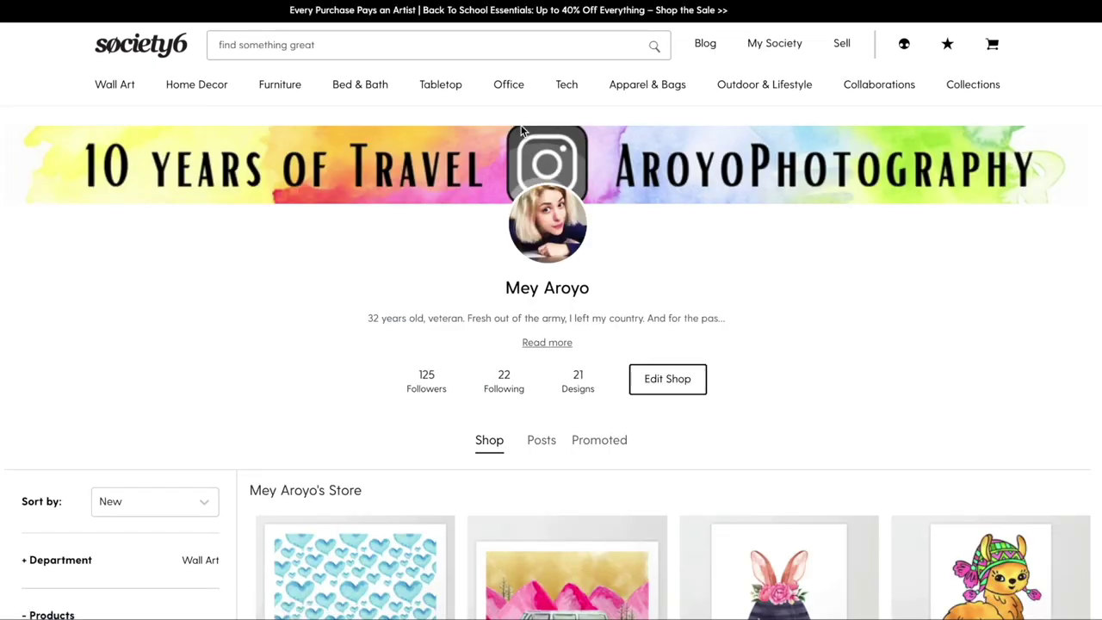
Step: Filter the shop to the Office department's Wrapping Paper products and browse the listed designs
scroll(215, 317, down, 5)
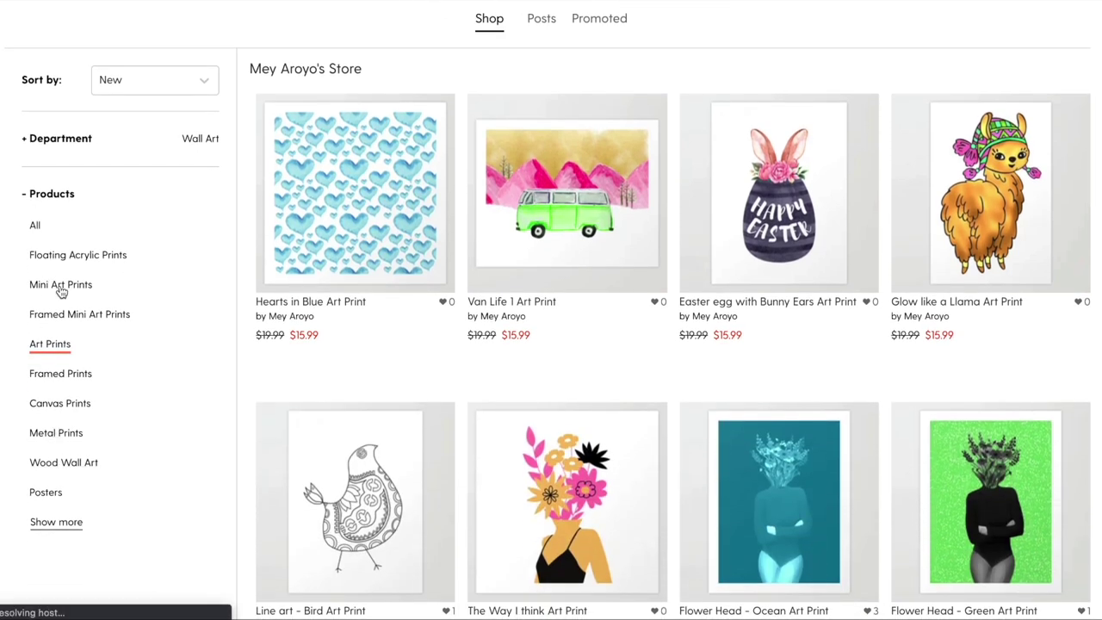
click(57, 142)
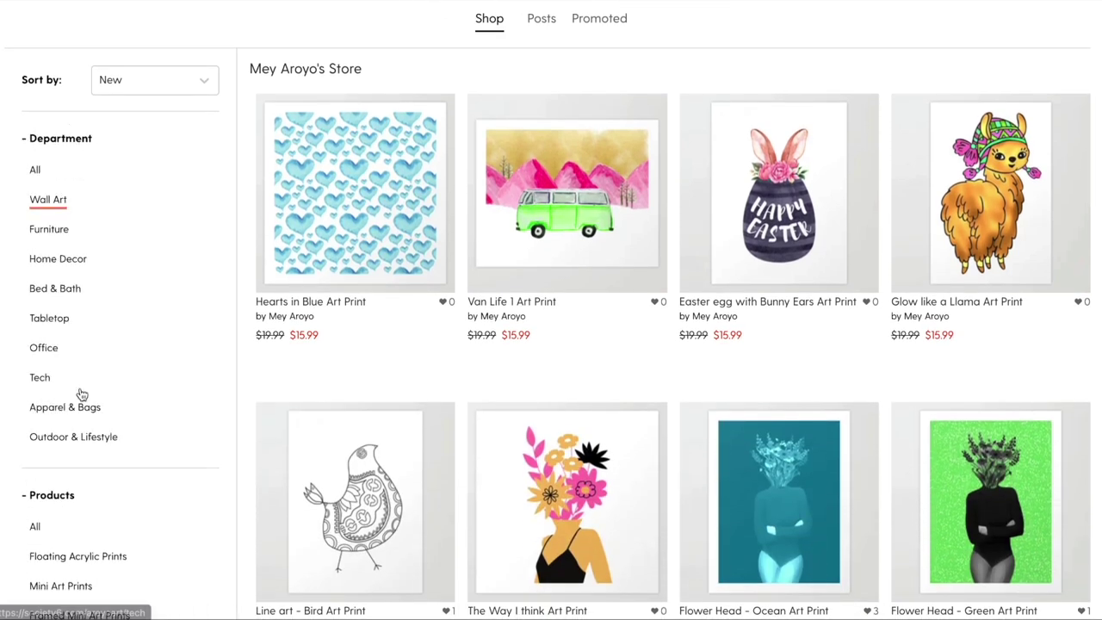
click(43, 348)
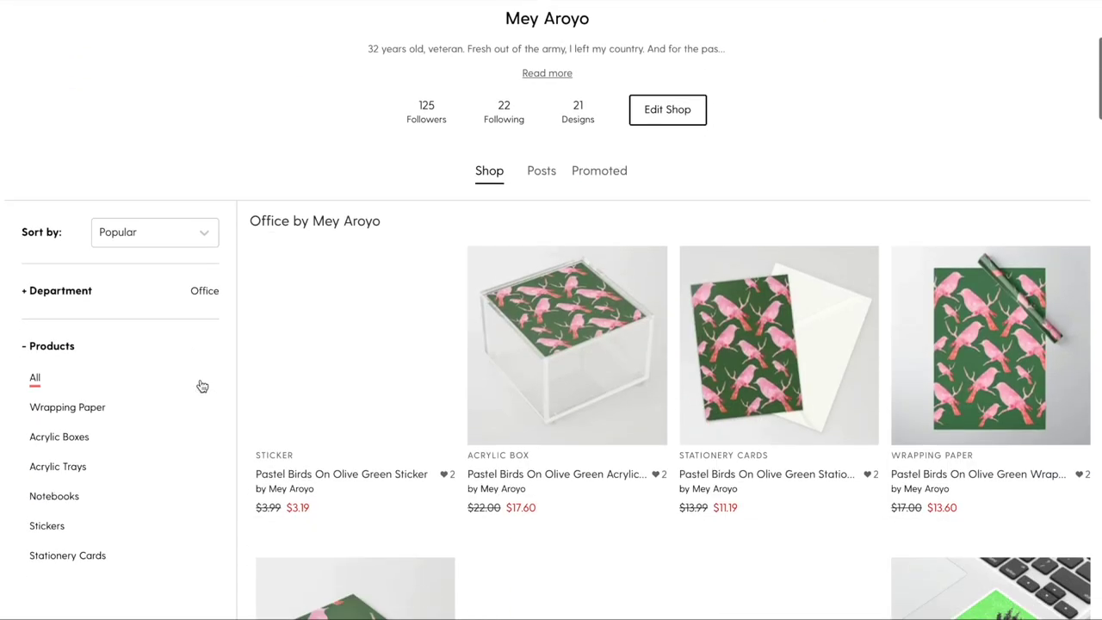
click(71, 408)
scroll(694, 168, down, 6)
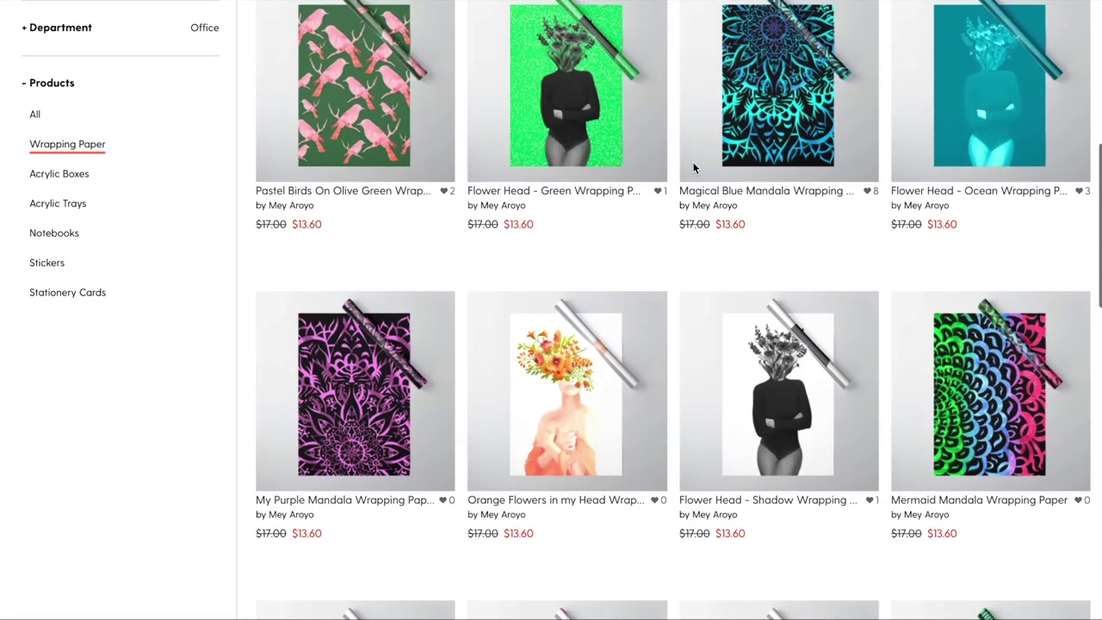
Step: Open the Magical Blue Mandala Wrapping Paper product, read its details and specifications, and view its next preview image
click(695, 167)
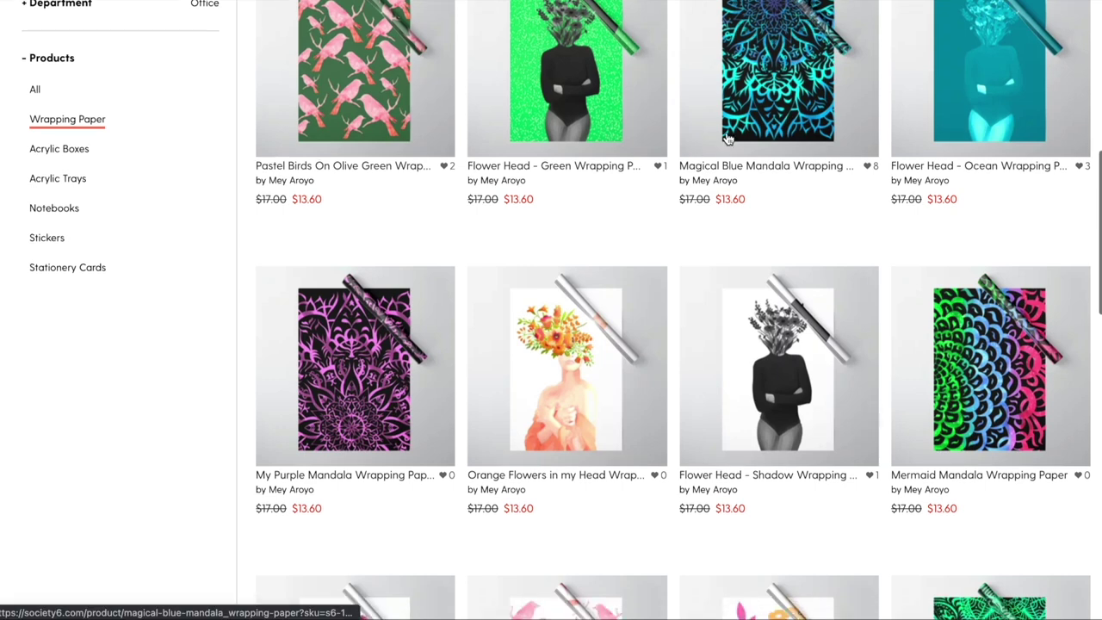
mouse_move(756, 102)
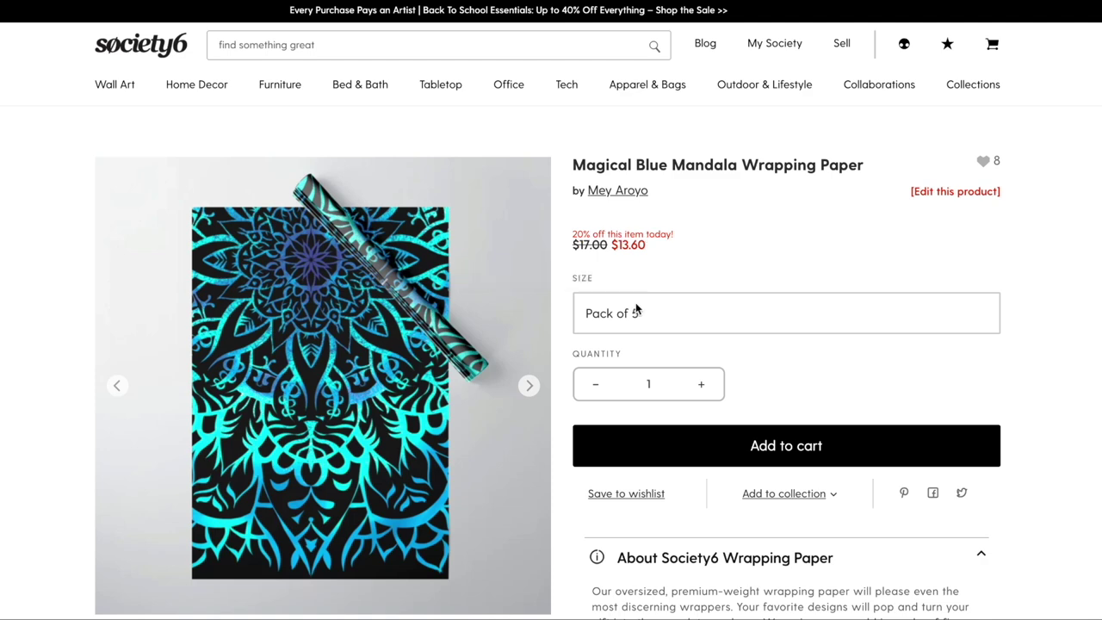
scroll(635, 309, down, 5)
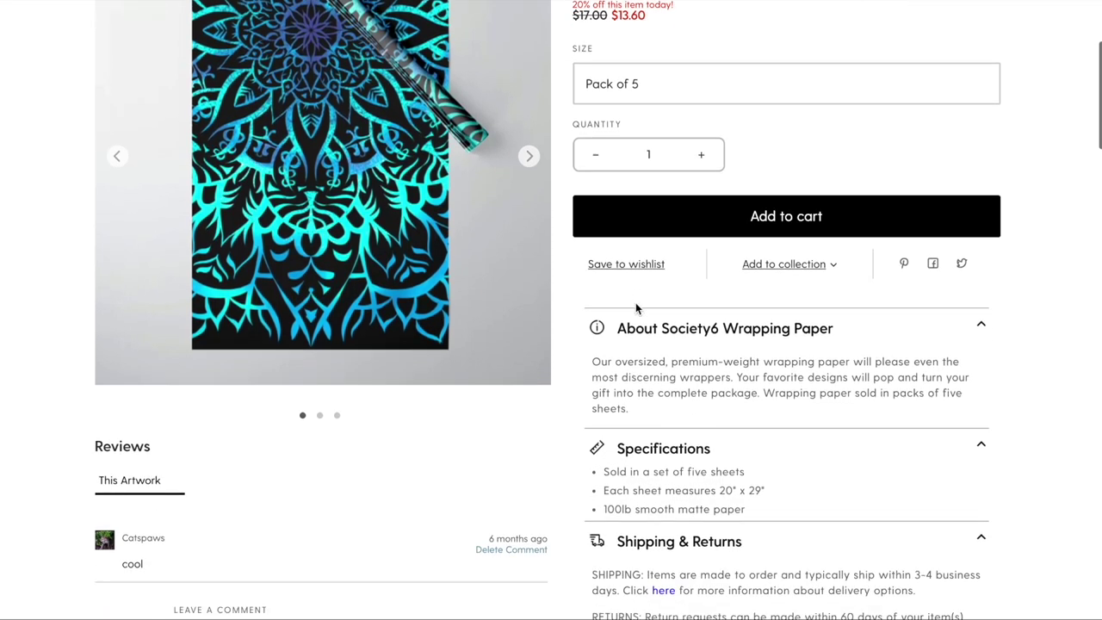
scroll(636, 302, up, 4)
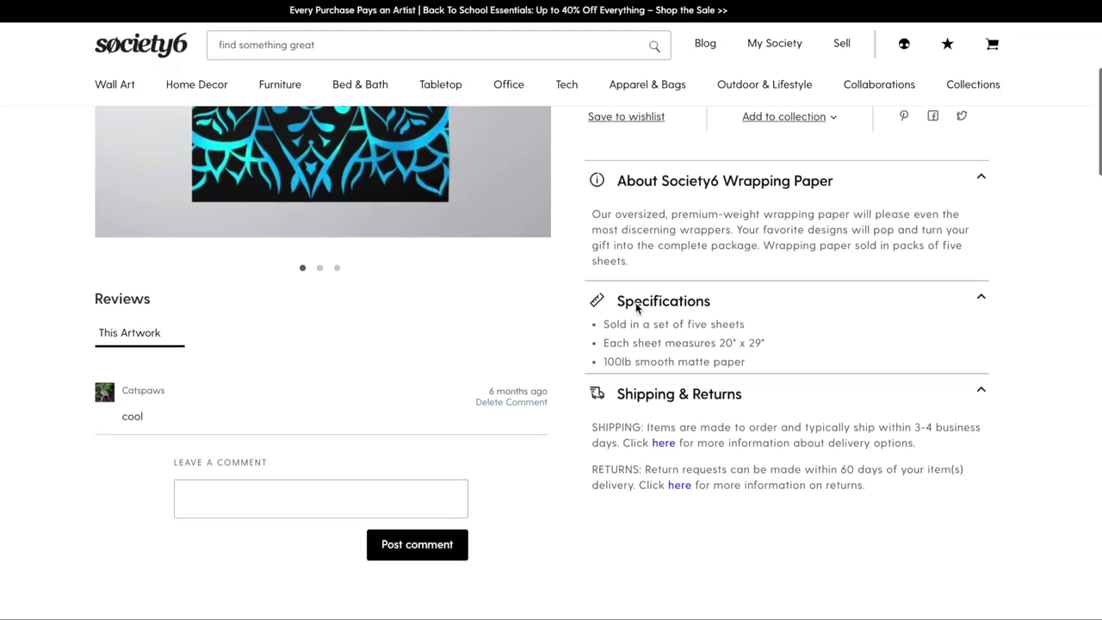
click(529, 275)
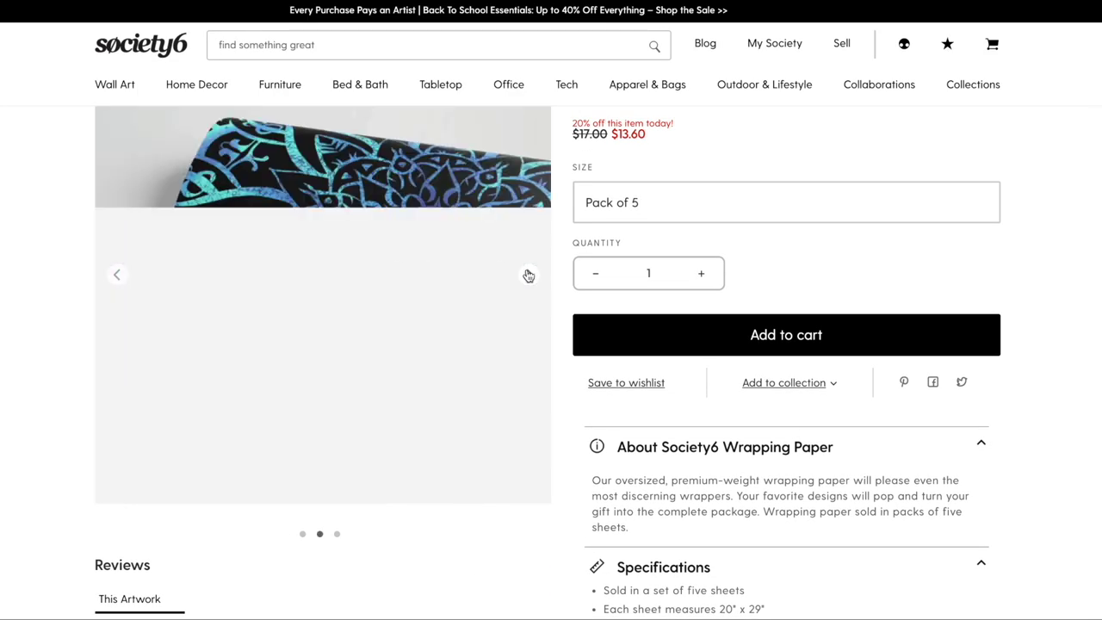
Step: Examine the mandala wrapping paper's preview image, specifications, shipping details and reviews on the product page
scroll(665, 341, down, 2)
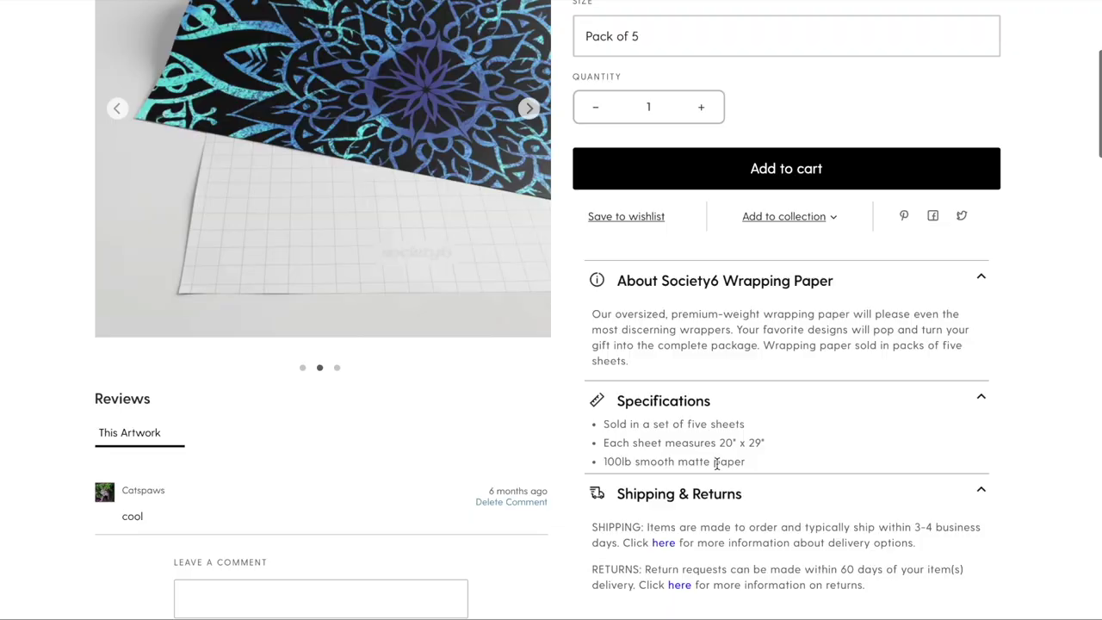
scroll(750, 220, up, 4)
scroll(607, 254, down, 2)
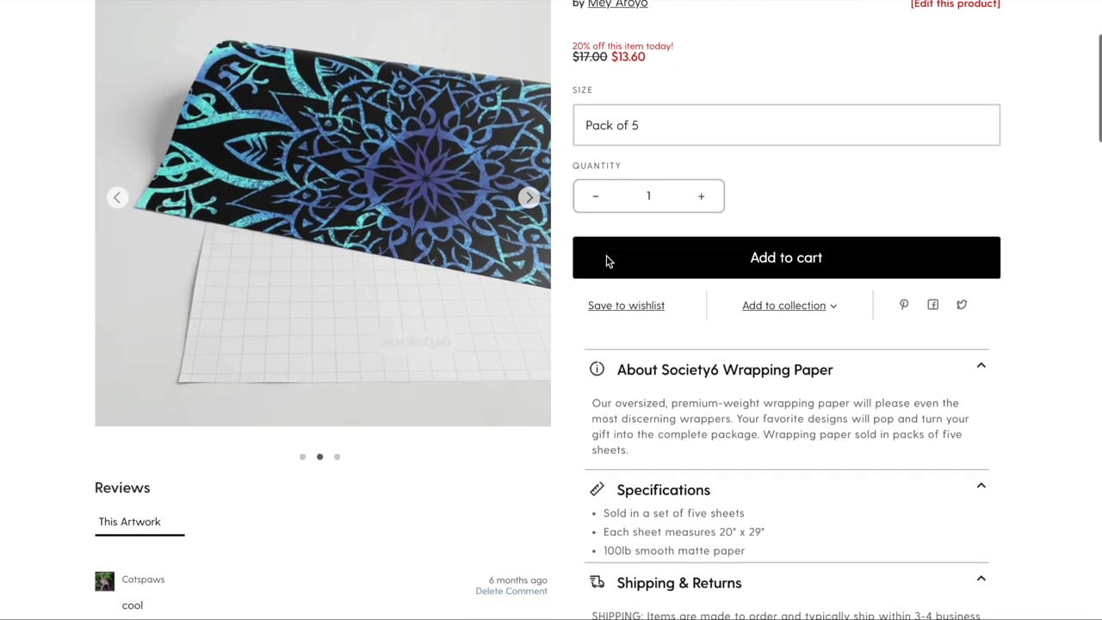
scroll(608, 258, up, 3)
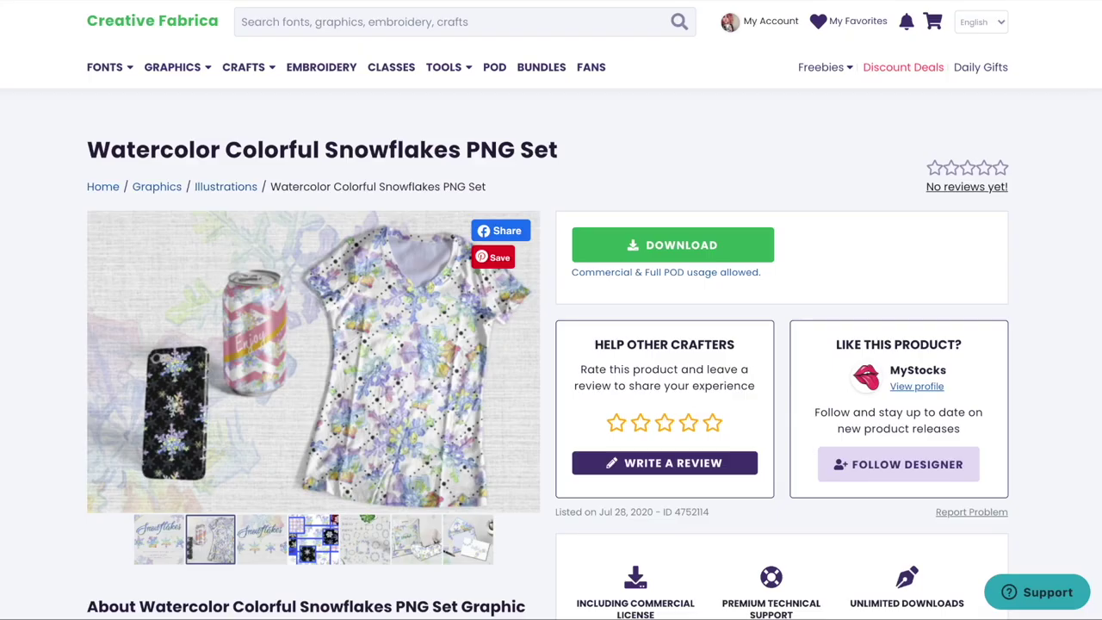
Step: Switch to Redbubble, start adding a new work and upload the gnome pattern Untitled design (6).png from Downloads
text(red)
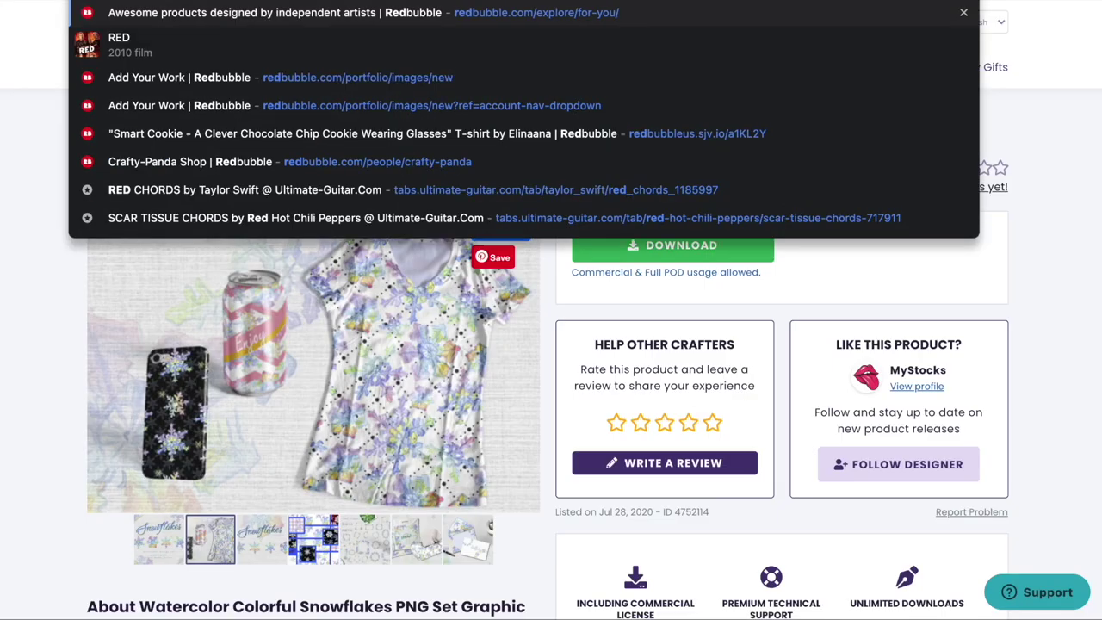
key(Escape)
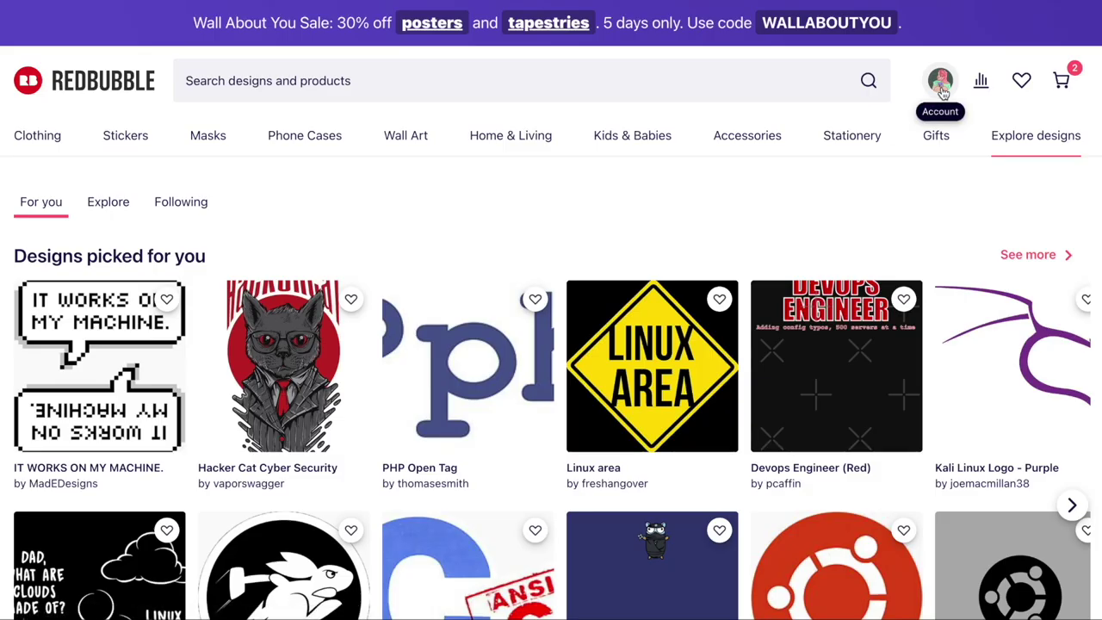
click(941, 86)
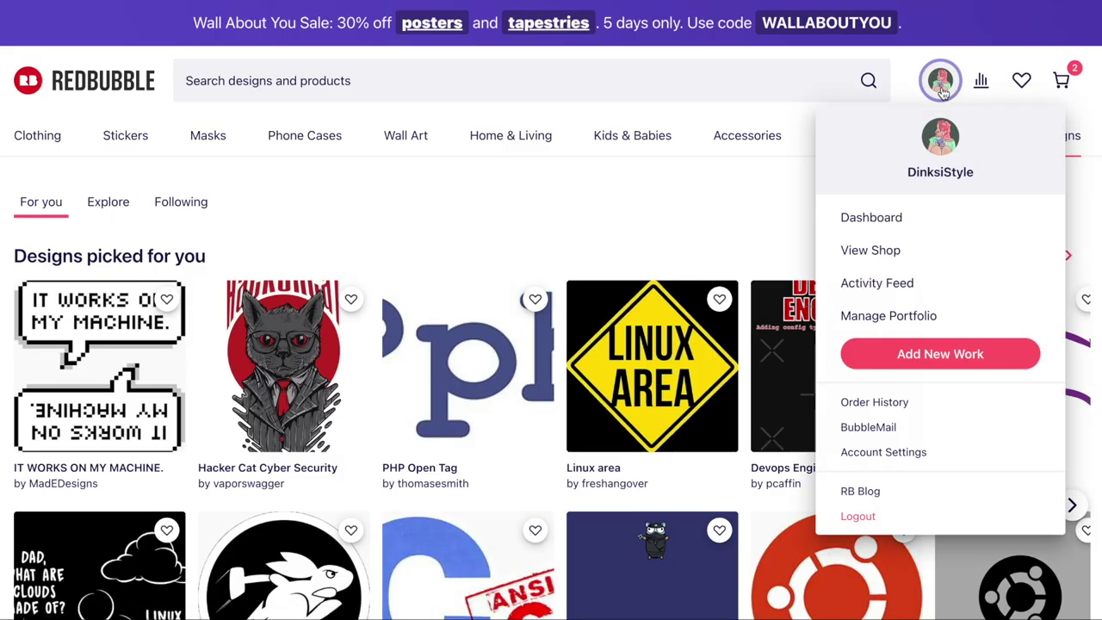
click(876, 354)
click(417, 259)
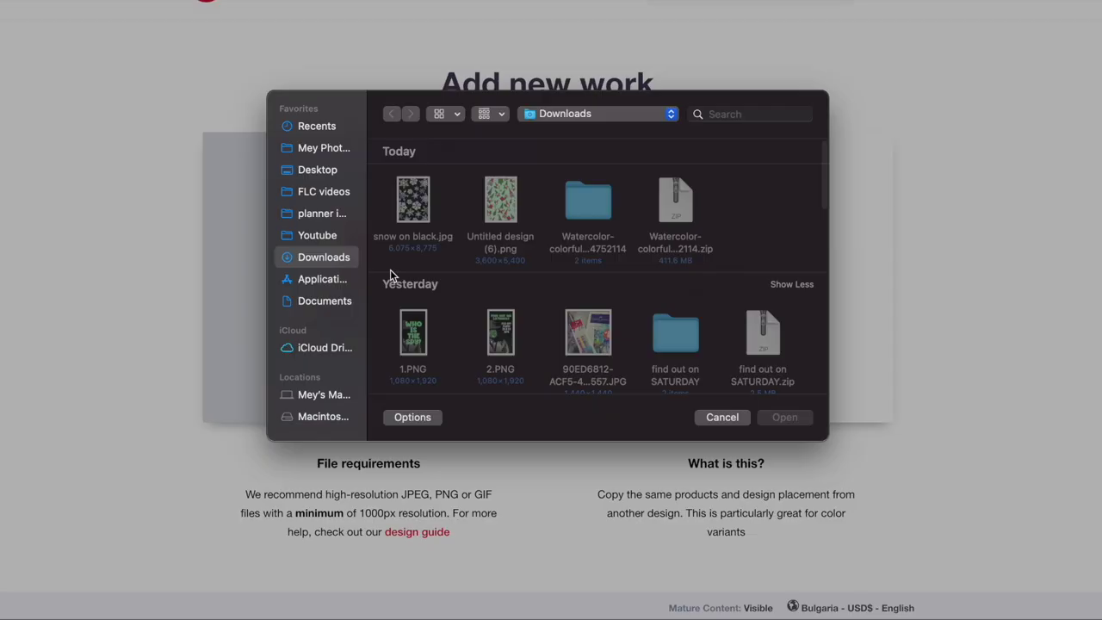
double_click(512, 209)
Step: Title the work Christmas Gnomes, tag it christmas, gnome, gnomes, christmas gnome, garden gnome, cute pattern, xmas, holiday, christmas tree, and publish it
click(543, 221)
text(Christmas Gnomes)
key(Tab)
text(christmas, gnom)
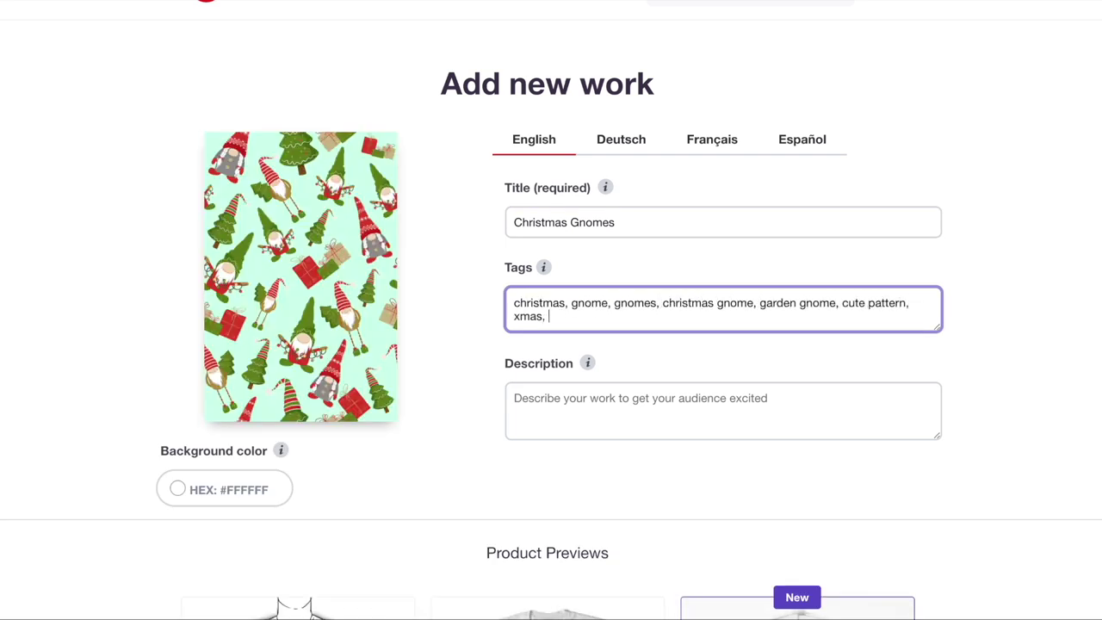
text(christmas tree,)
scroll(479, 320, down, 10)
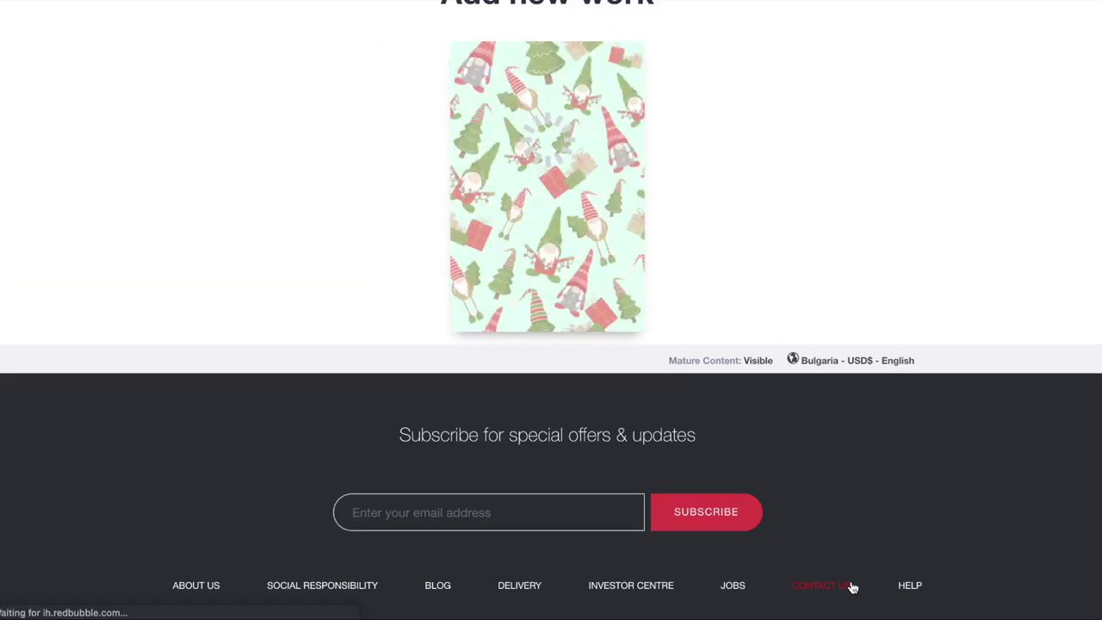
Step: Examine the published Christmas Gnomes design's product previews, from clothing and phone cases to prints, home decor and accessories
scroll(800, 258, down, 9)
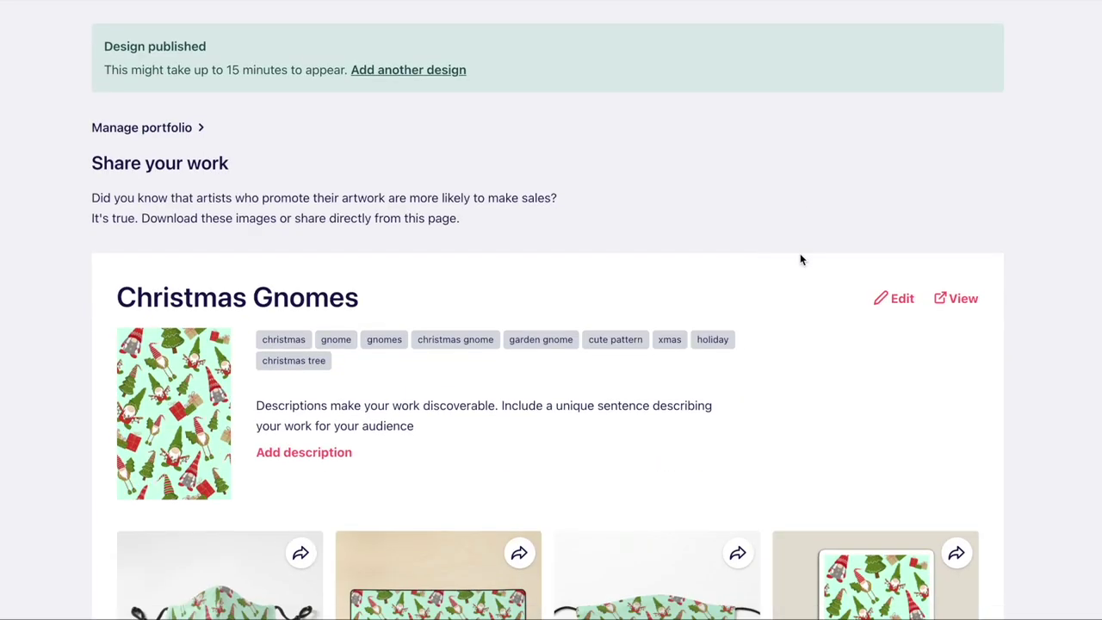
scroll(800, 258, down, 10)
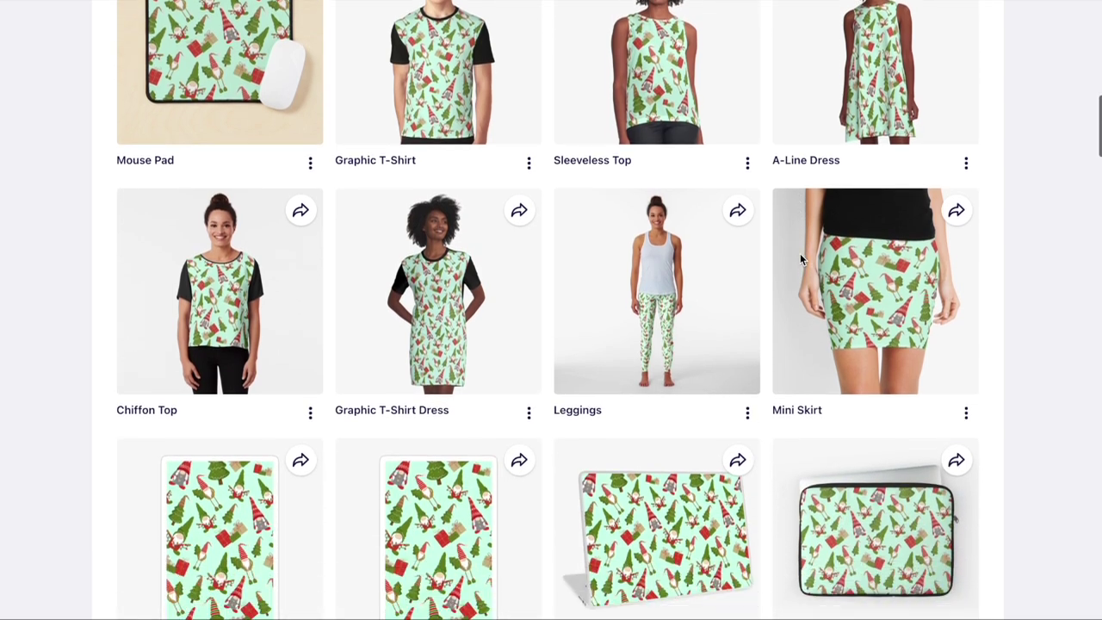
scroll(800, 258, down, 6)
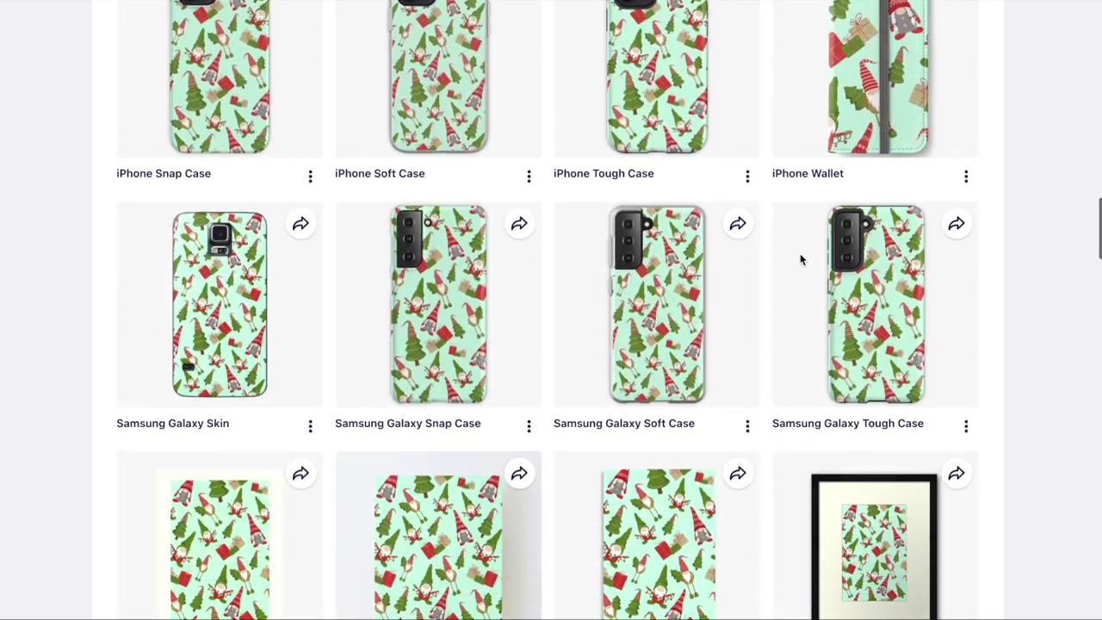
scroll(800, 258, down, 4)
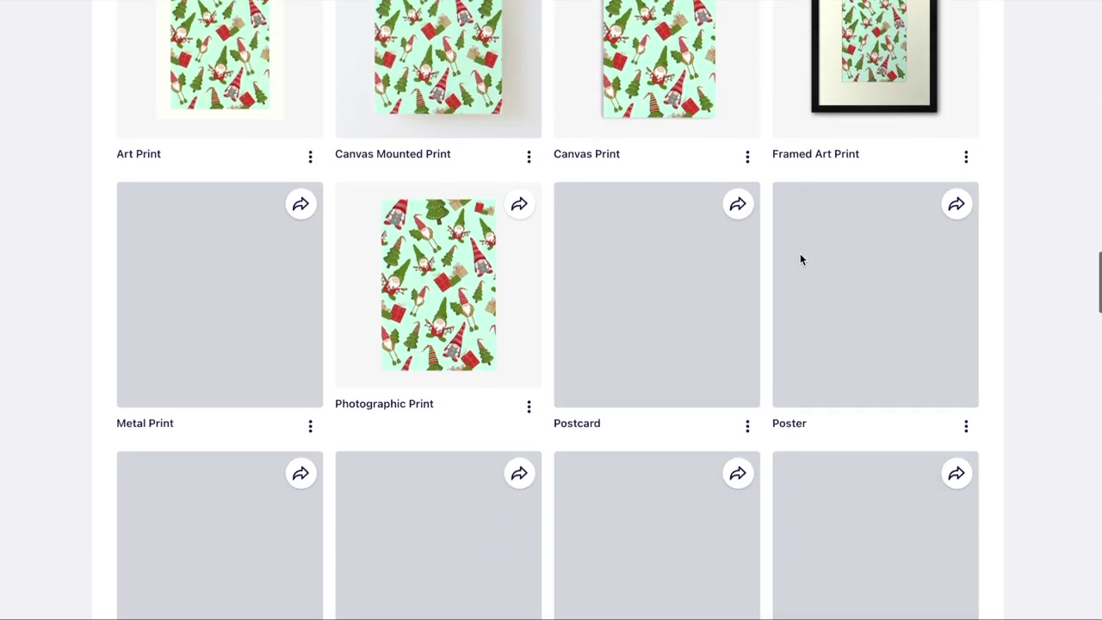
scroll(800, 256, down, 1)
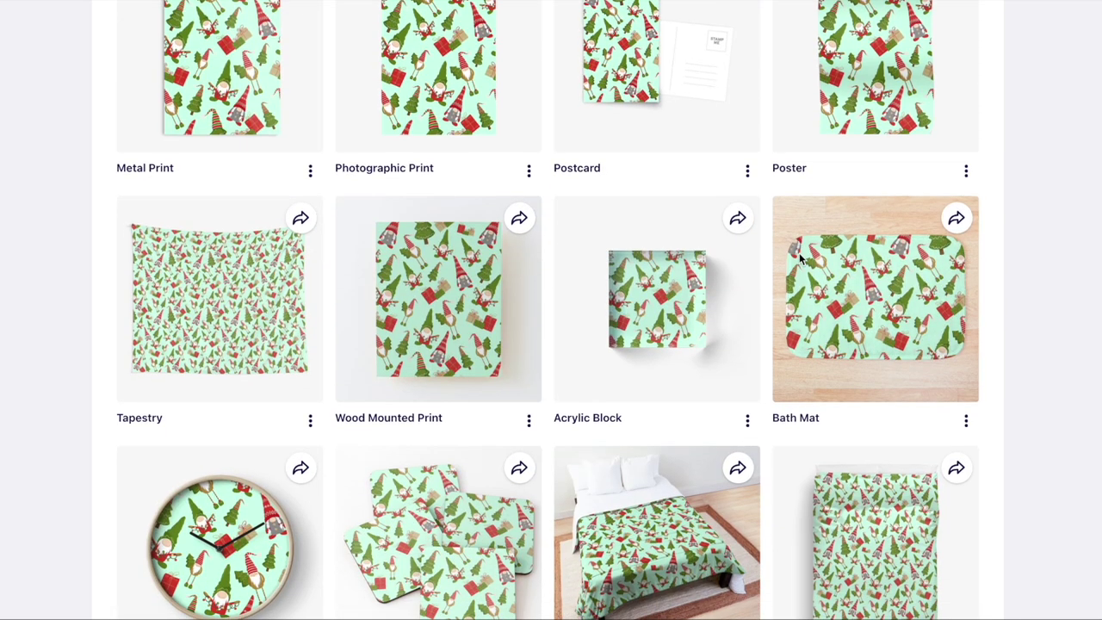
scroll(800, 257, down, 5)
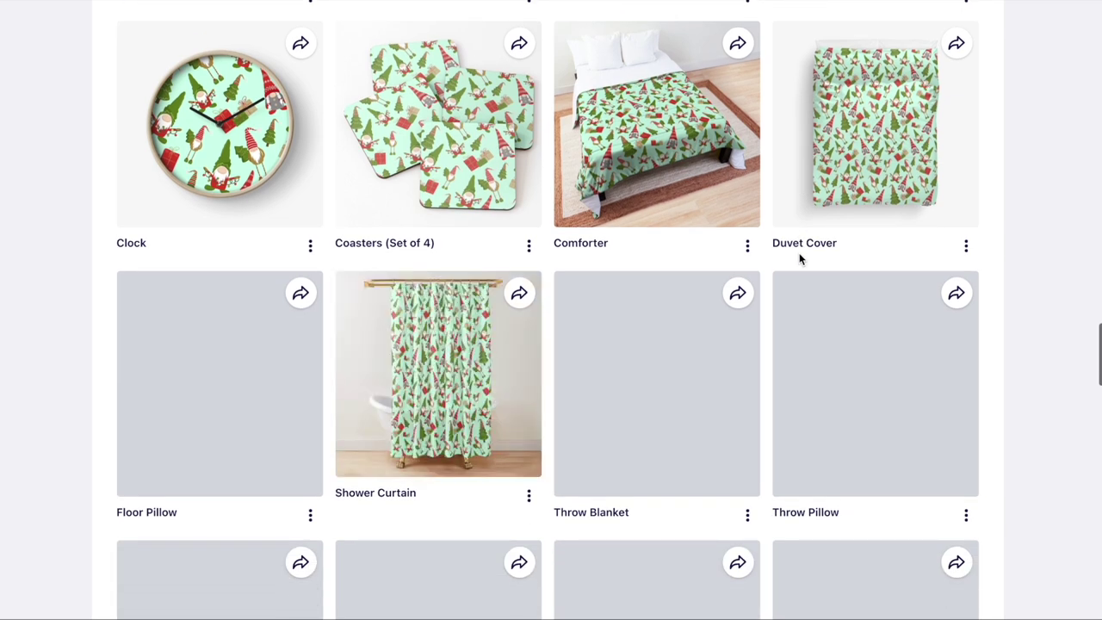
scroll(799, 258, up, 4)
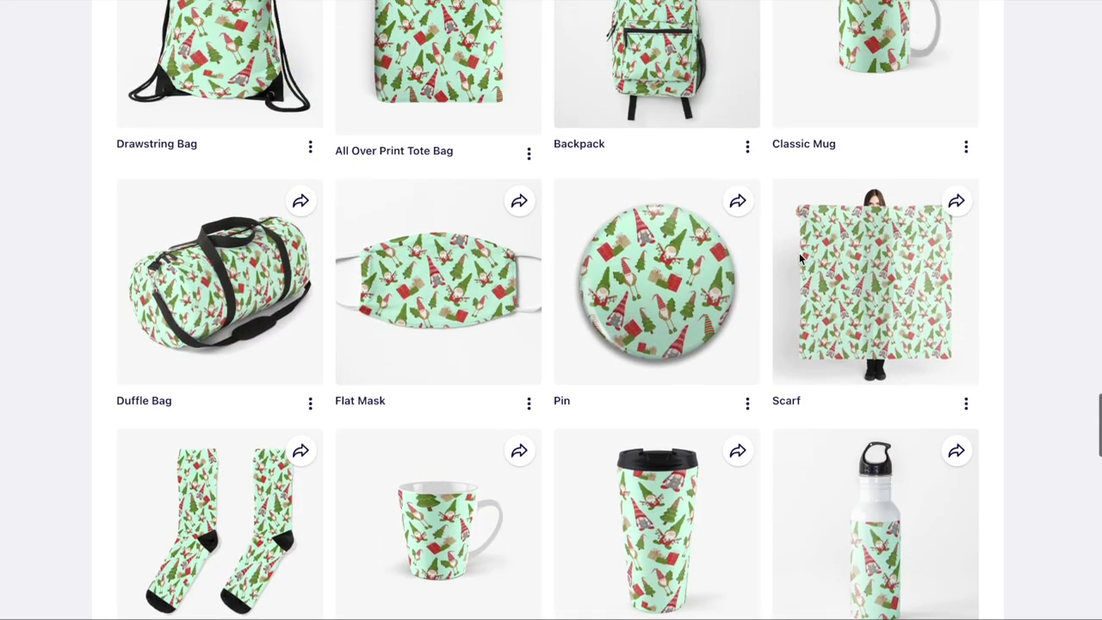
scroll(799, 258, down, 9)
scroll(799, 258, up, 15)
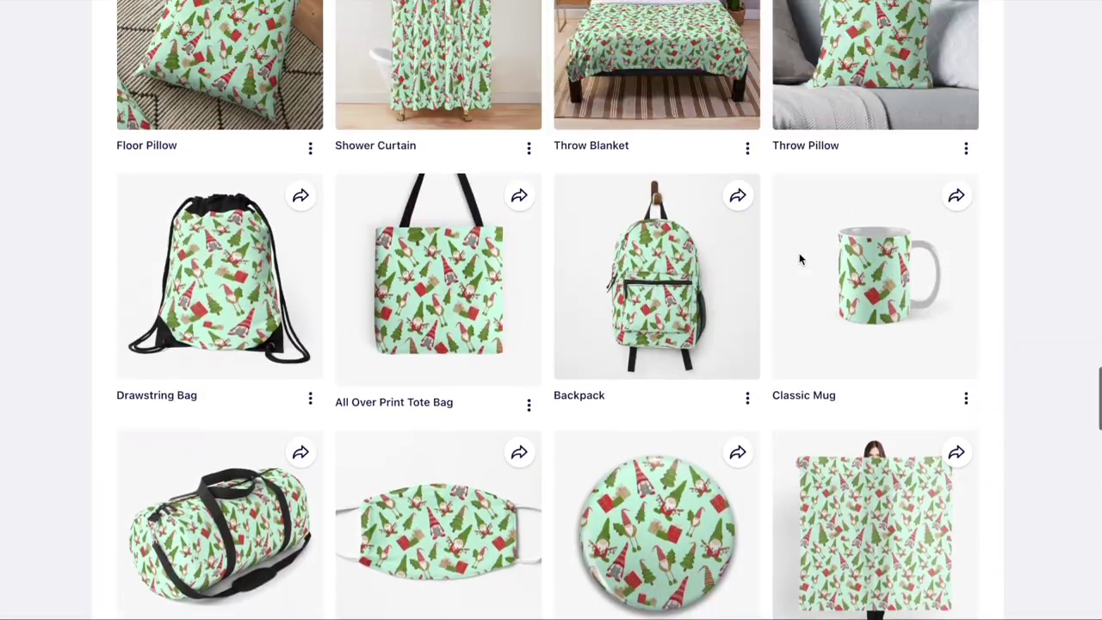
scroll(799, 259, up, 8)
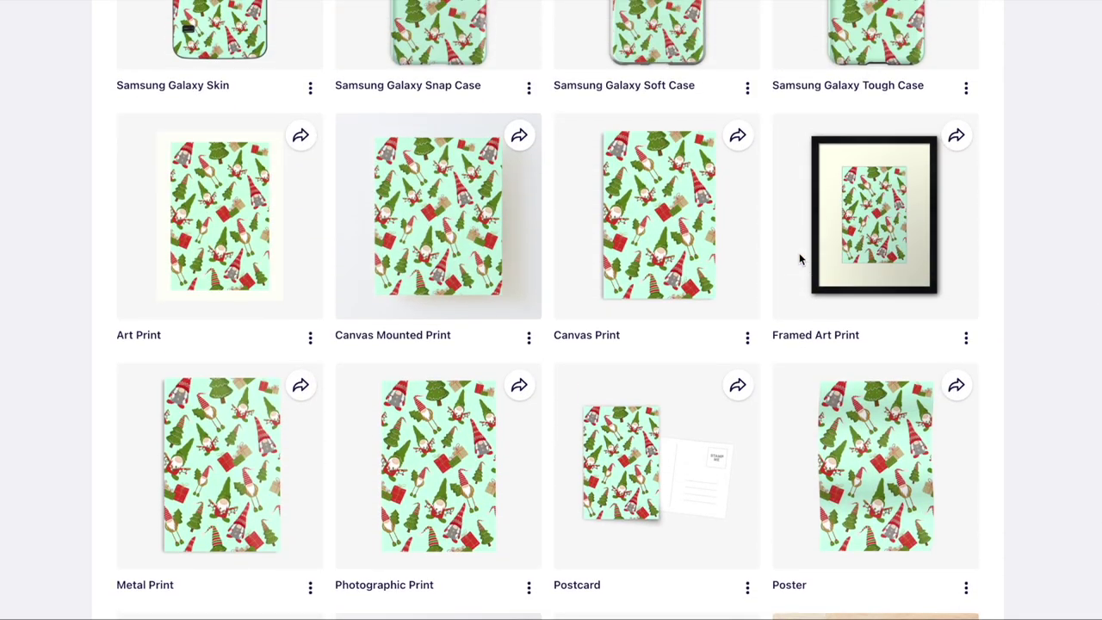
scroll(799, 259, up, 6)
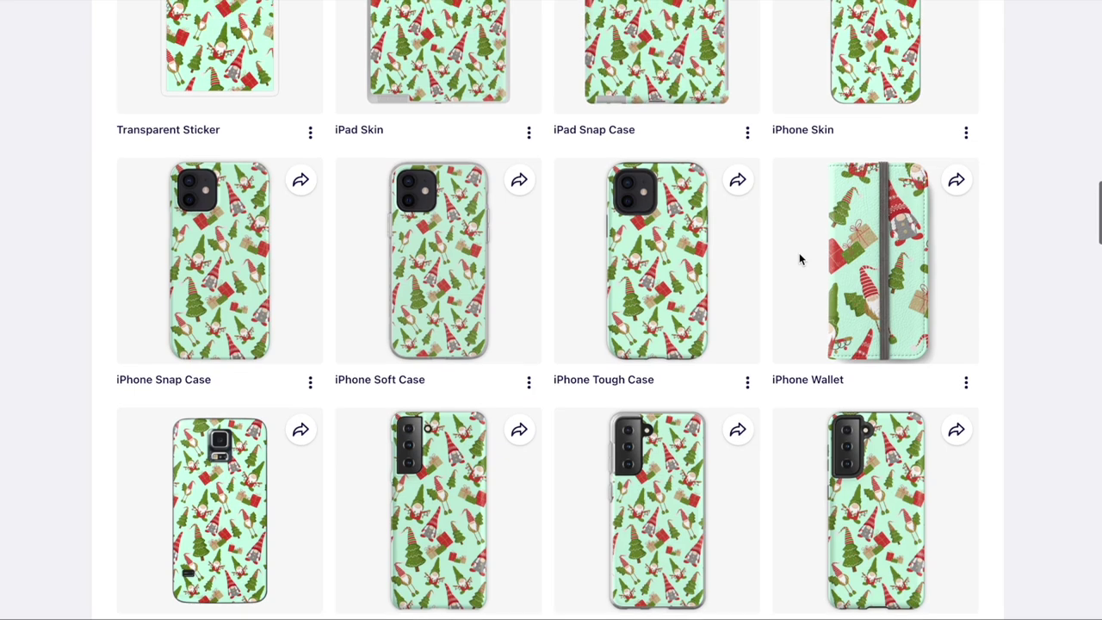